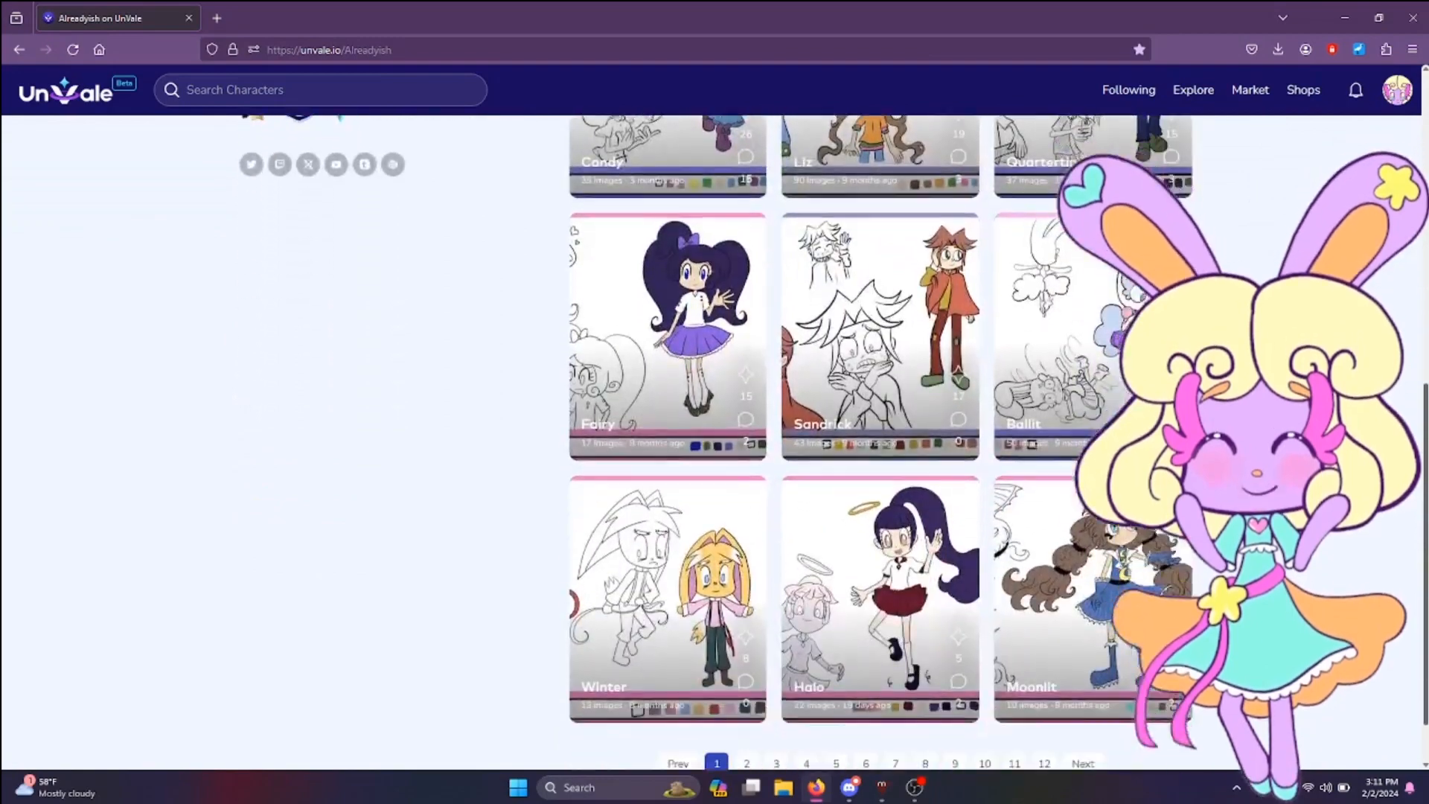
# Step: Return to the About section of the profile and view the details of the paintbrush badge
pyautogui.scroll(7, 878, 446)
pyautogui.scroll(1, 879, 446)
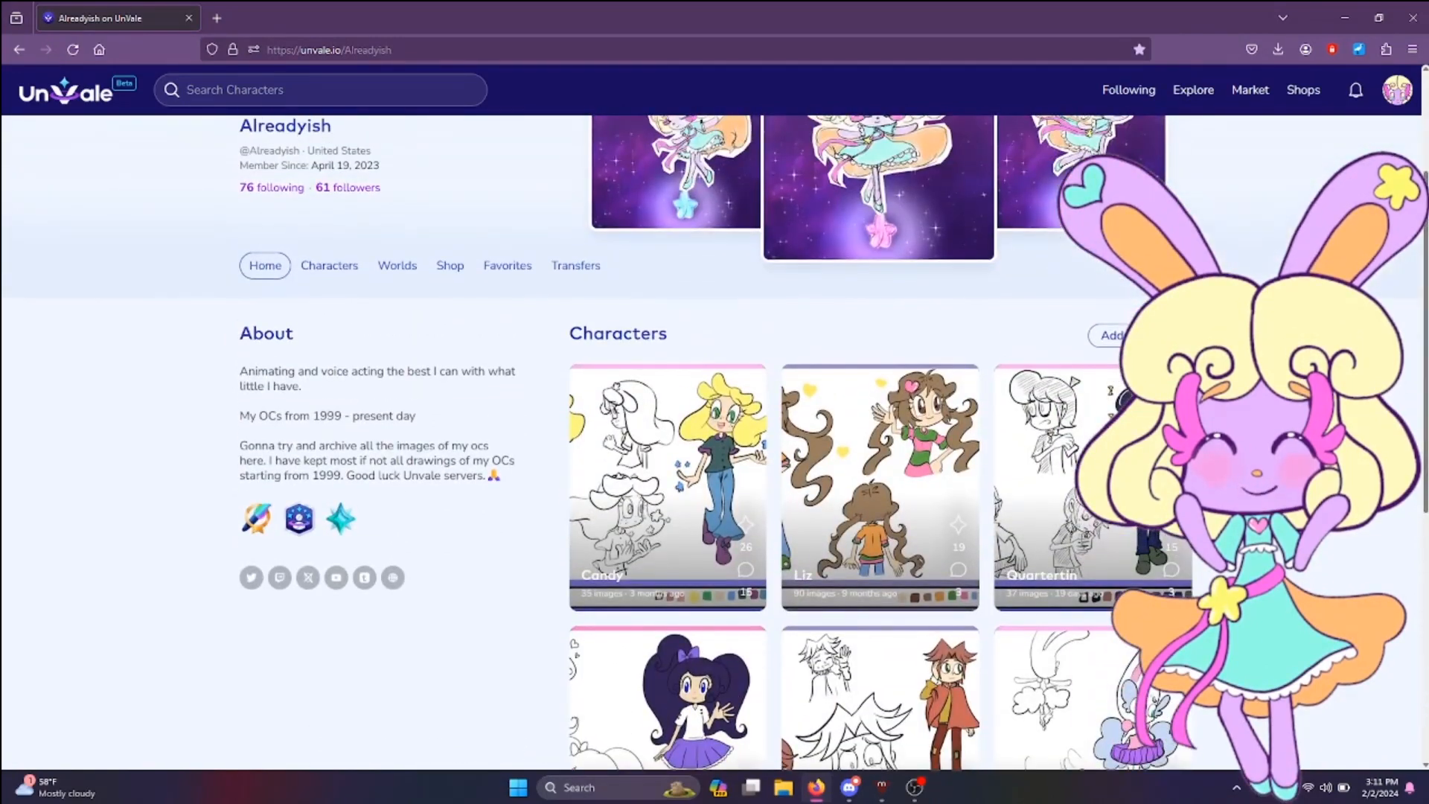
pyautogui.moveTo(257, 519)
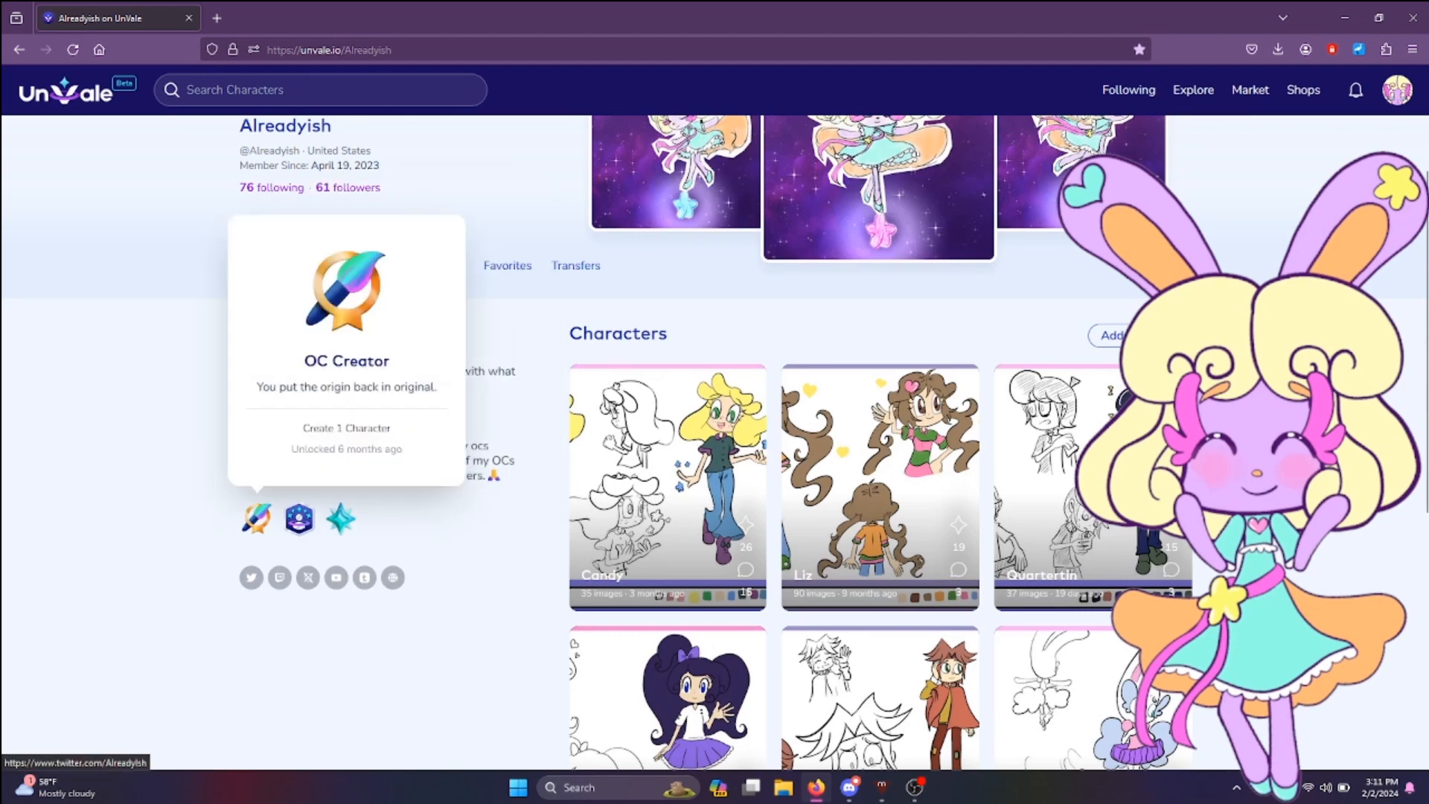
# Step: Browse the profile's full character list, viewing pages 12 and 5 and returning to page 1
pyautogui.click(329, 266)
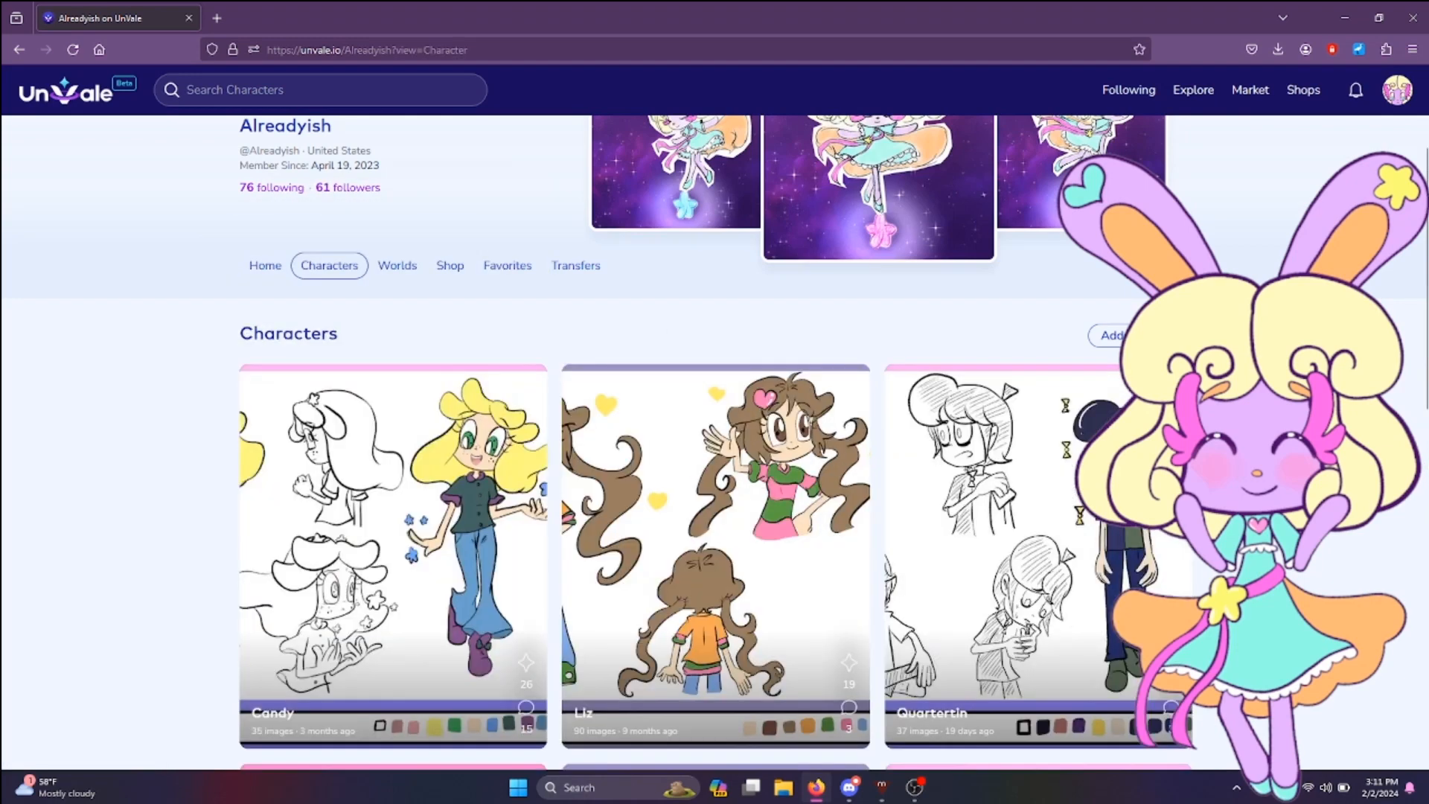
pyautogui.scroll(-15, 715, 446)
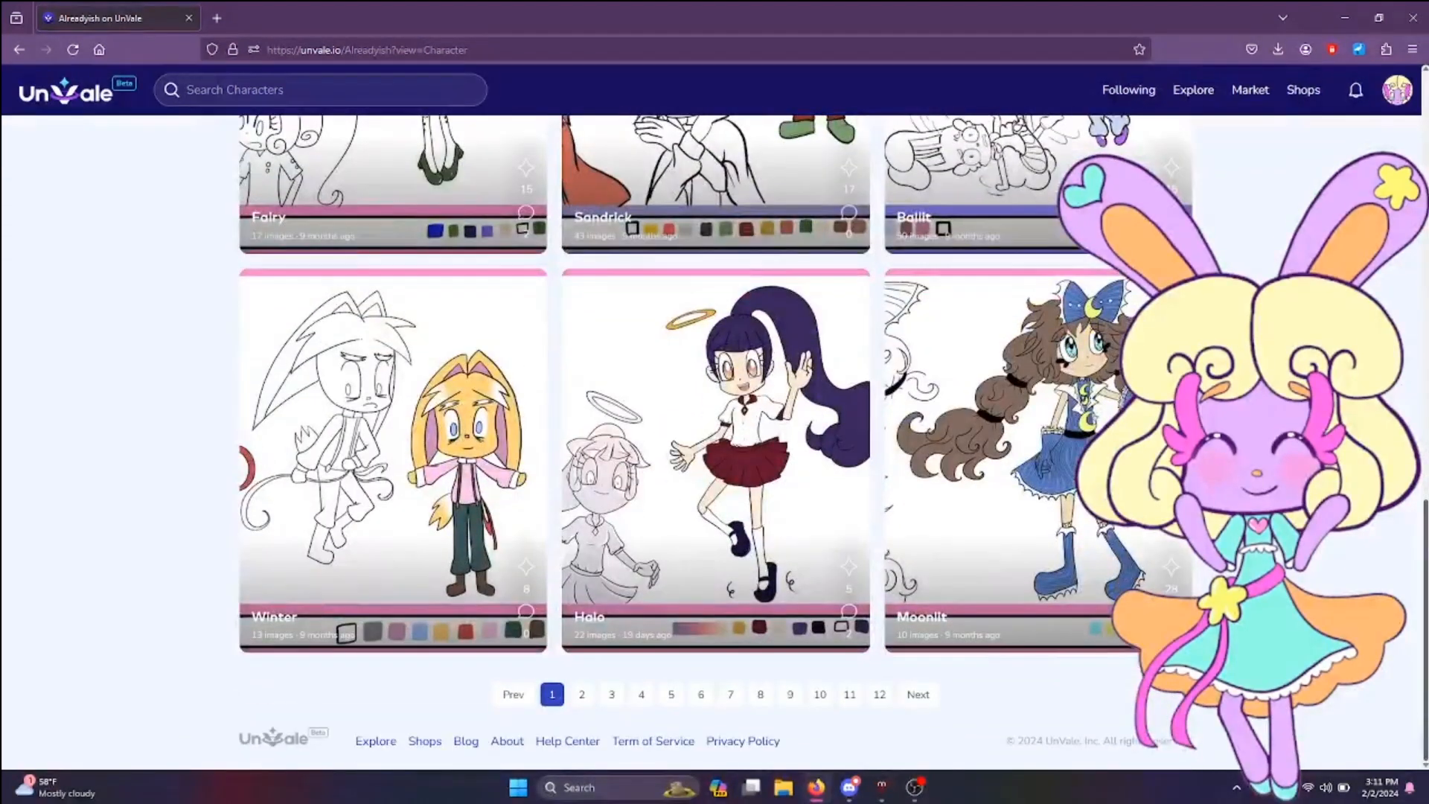
pyautogui.click(879, 694)
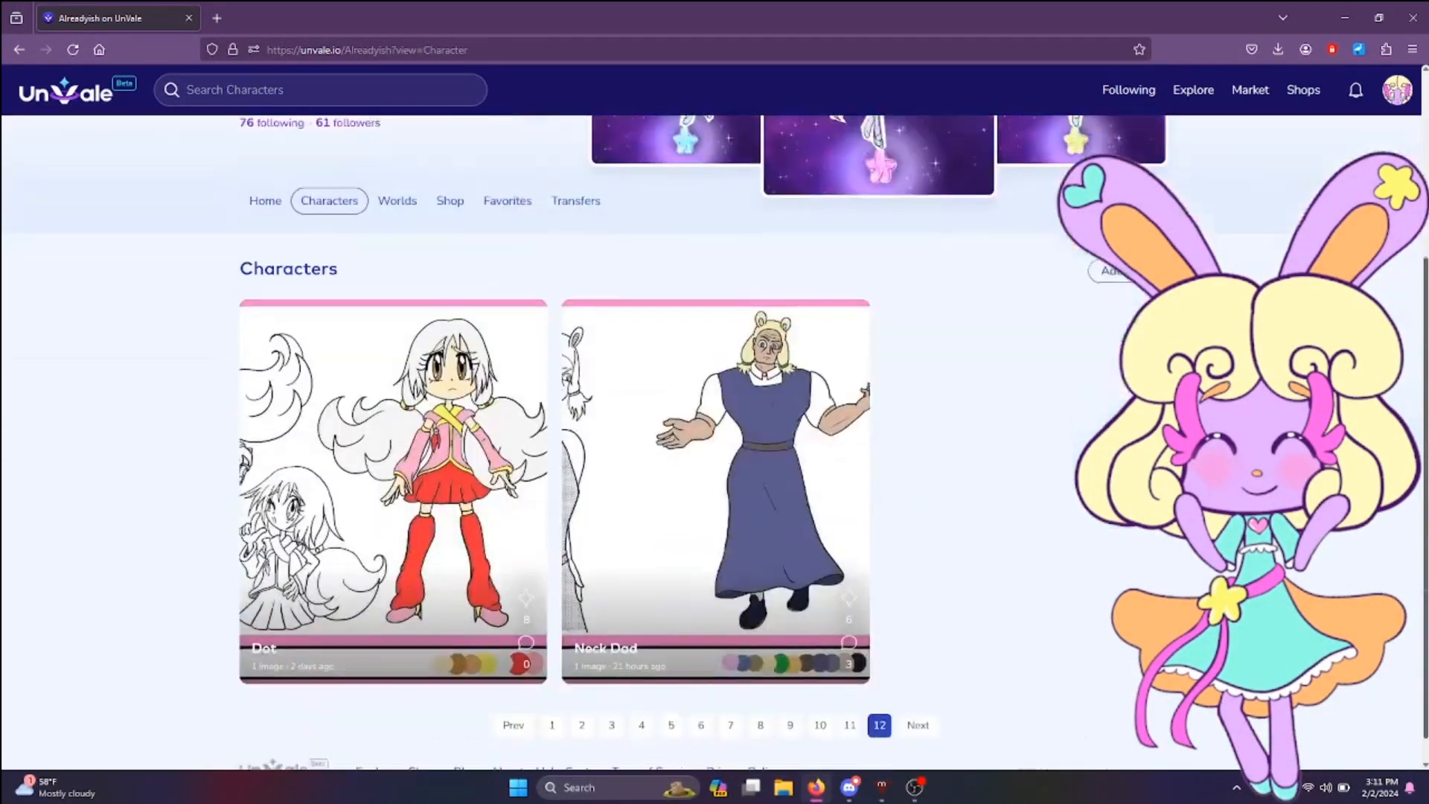
pyautogui.click(670, 696)
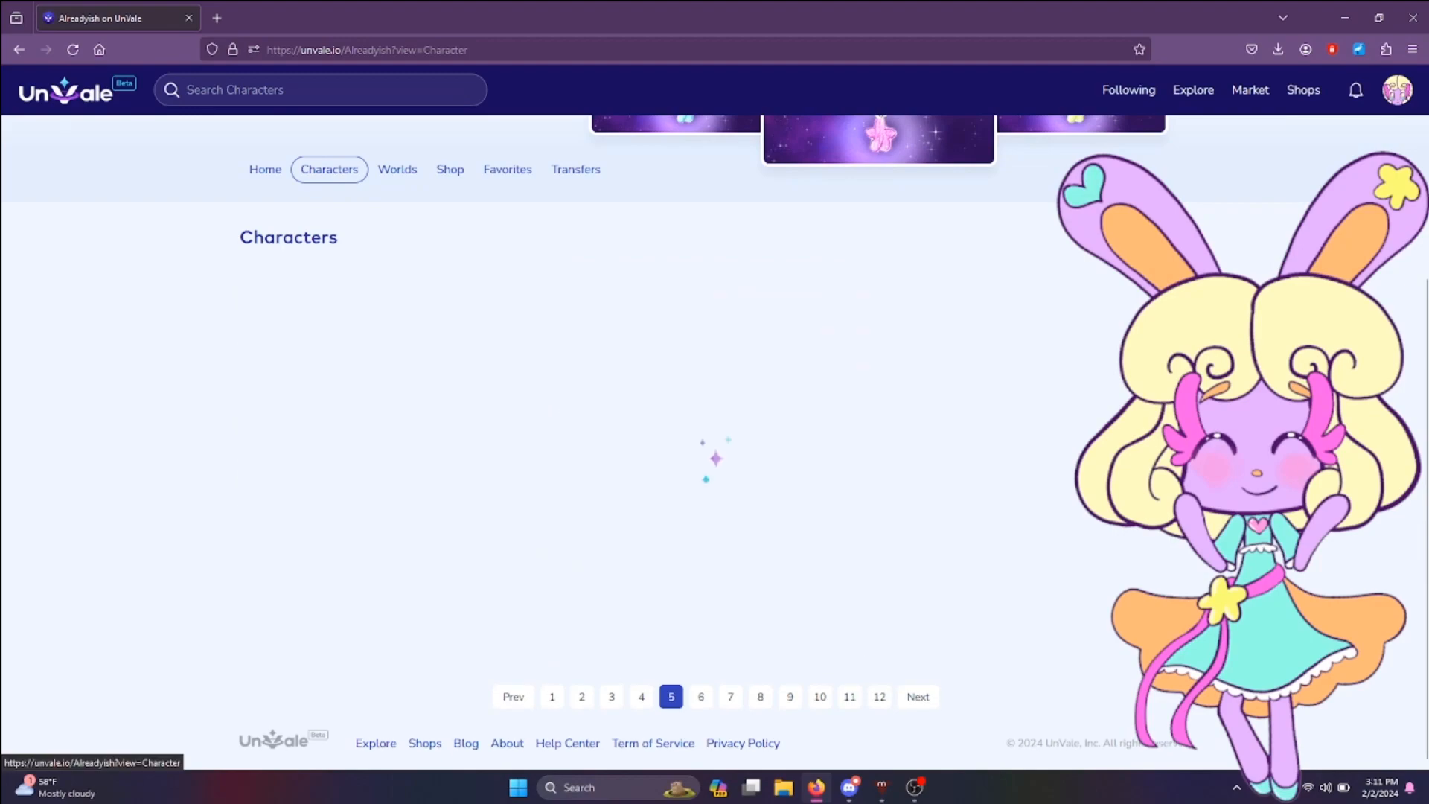
pyautogui.scroll(-12, 715, 446)
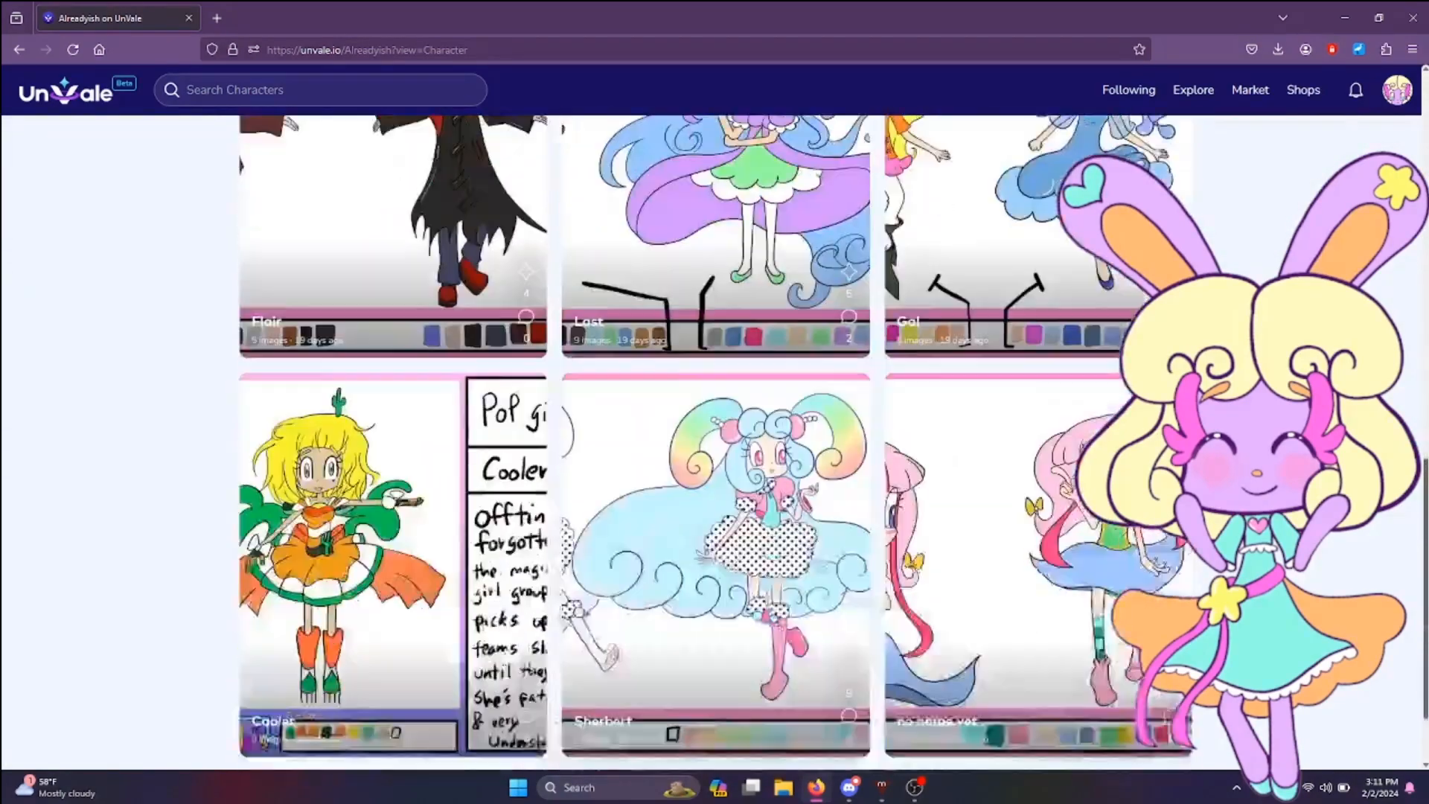
pyautogui.scroll(-2, 715, 447)
pyautogui.click(551, 693)
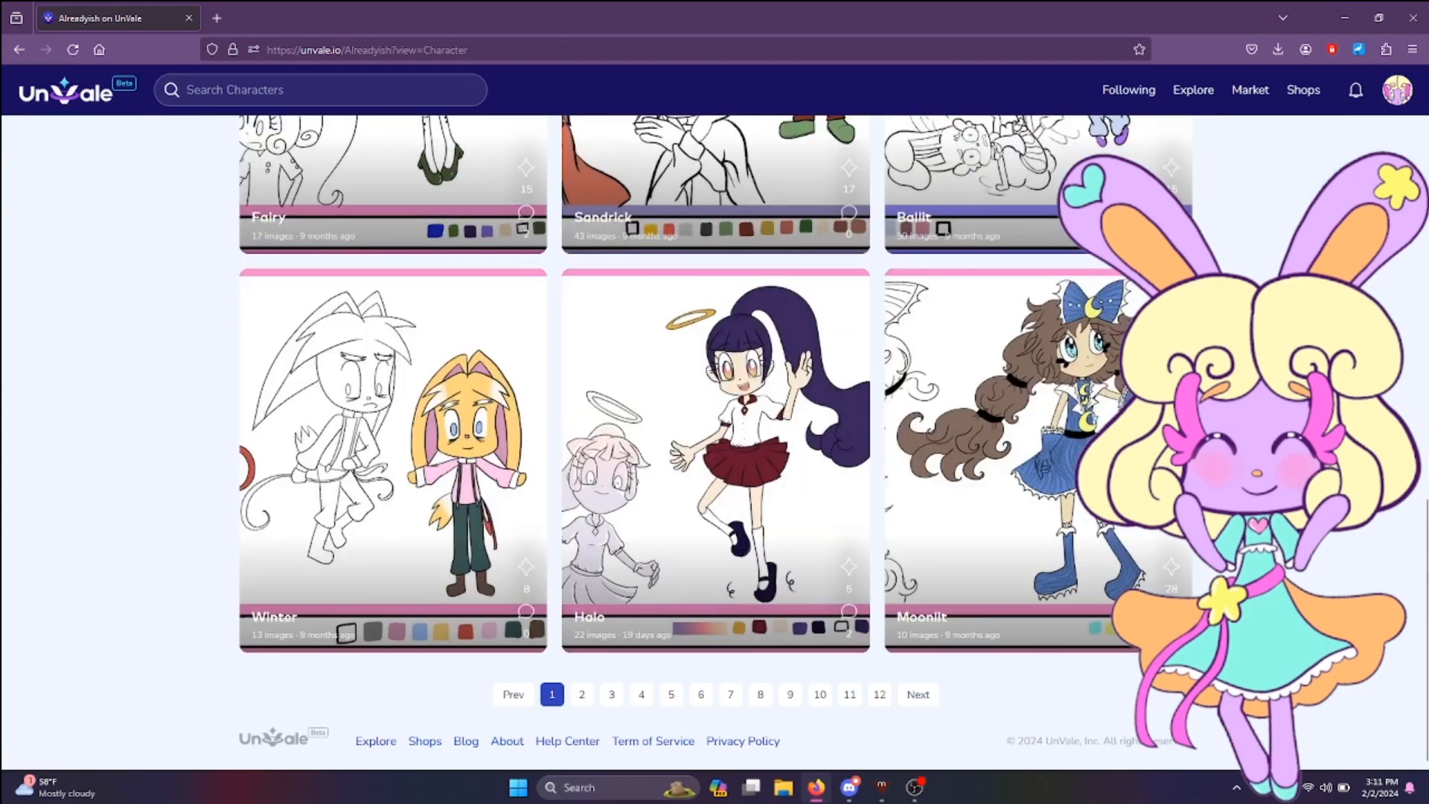
# Step: Open the character Liz from the character list and review her traits
pyautogui.scroll(7, 714, 446)
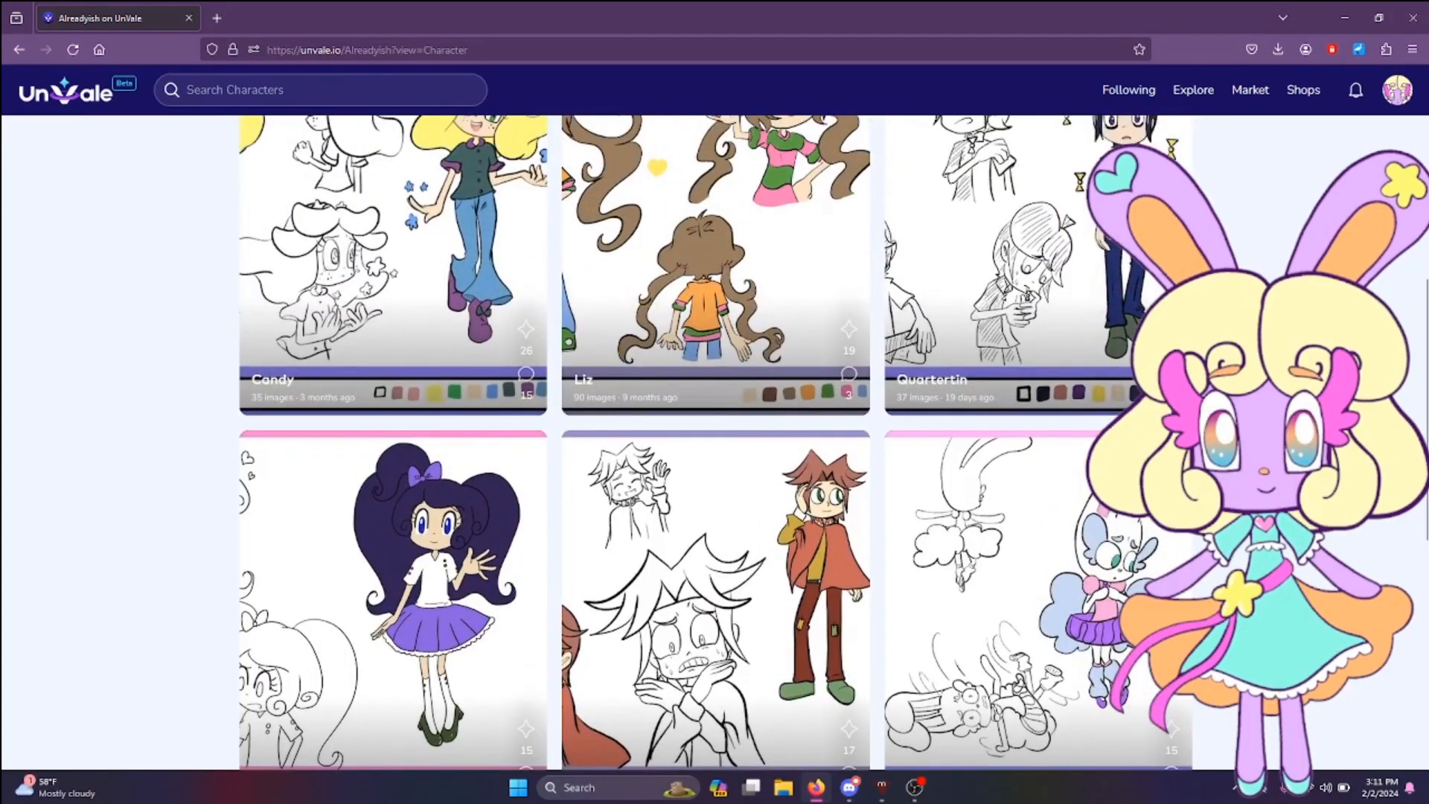
pyautogui.click(715, 290)
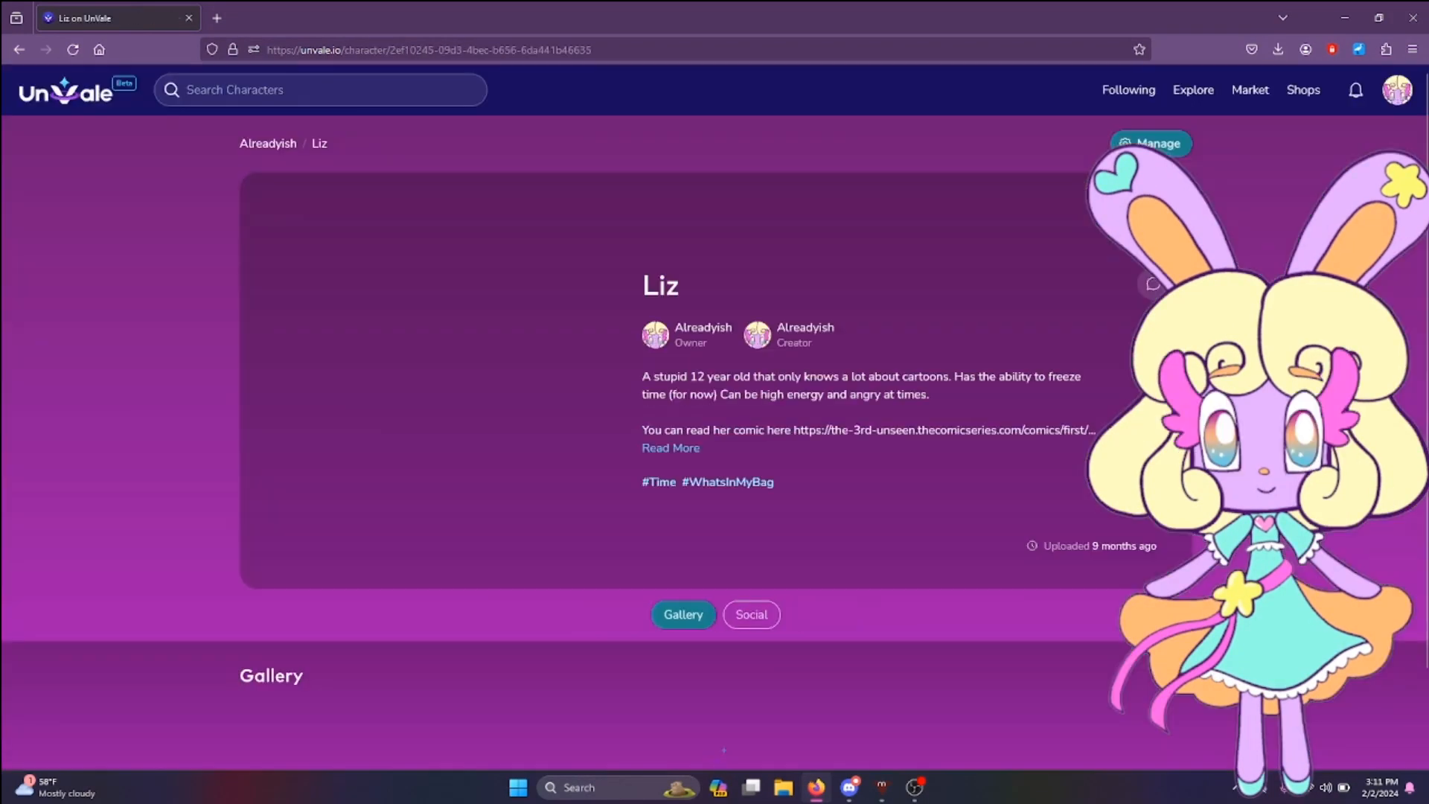
pyautogui.scroll(-2, 715, 447)
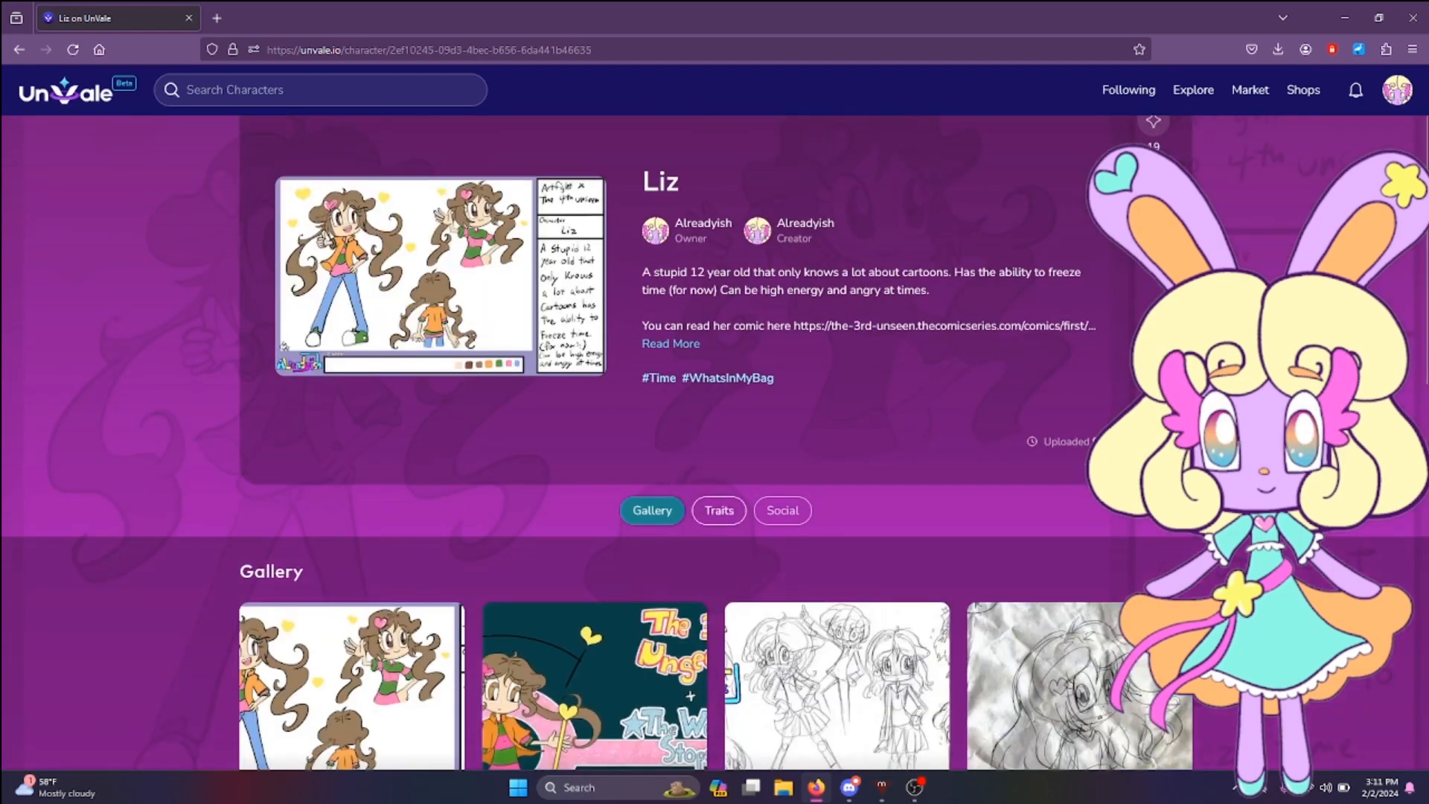
pyautogui.click(719, 510)
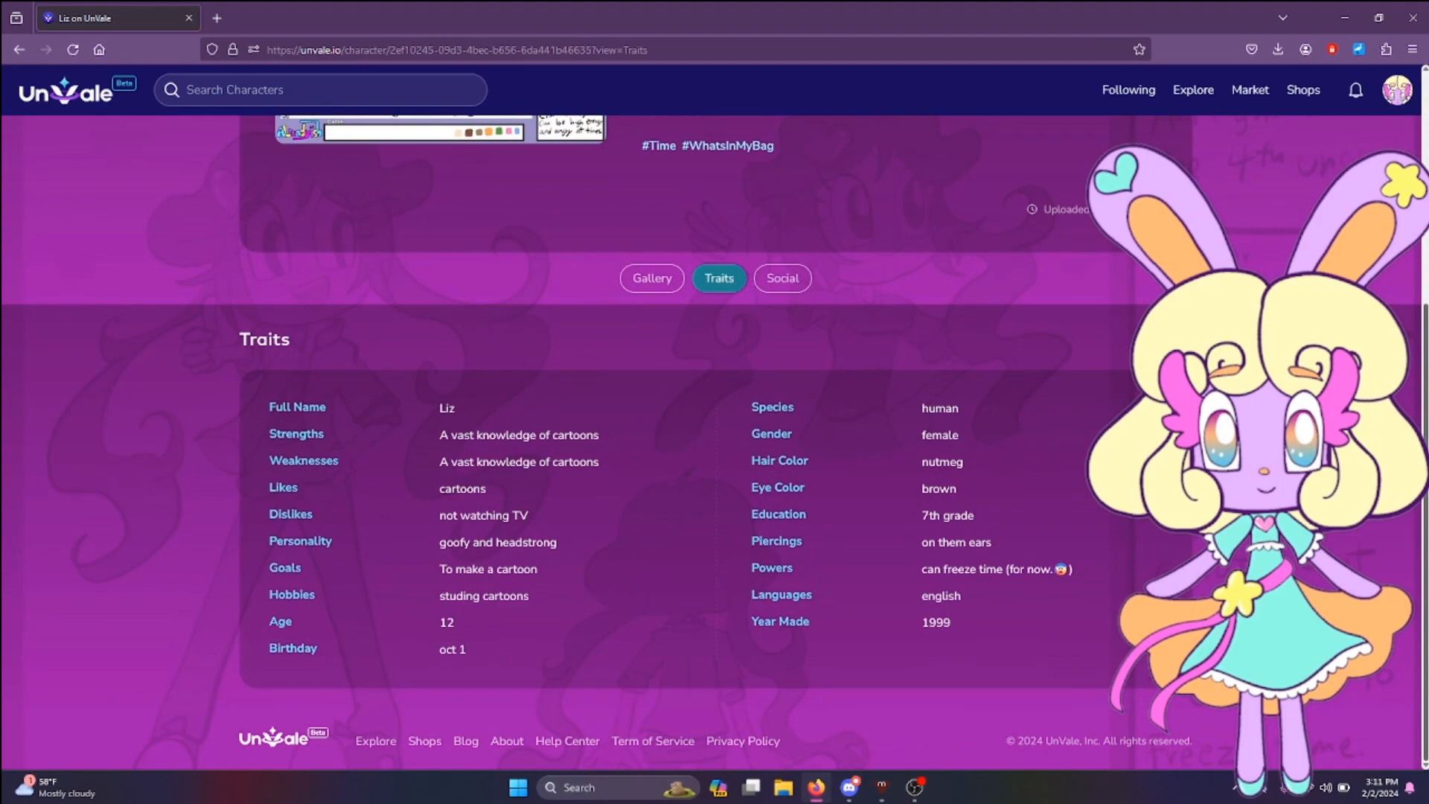
pyautogui.scroll(2, 714, 447)
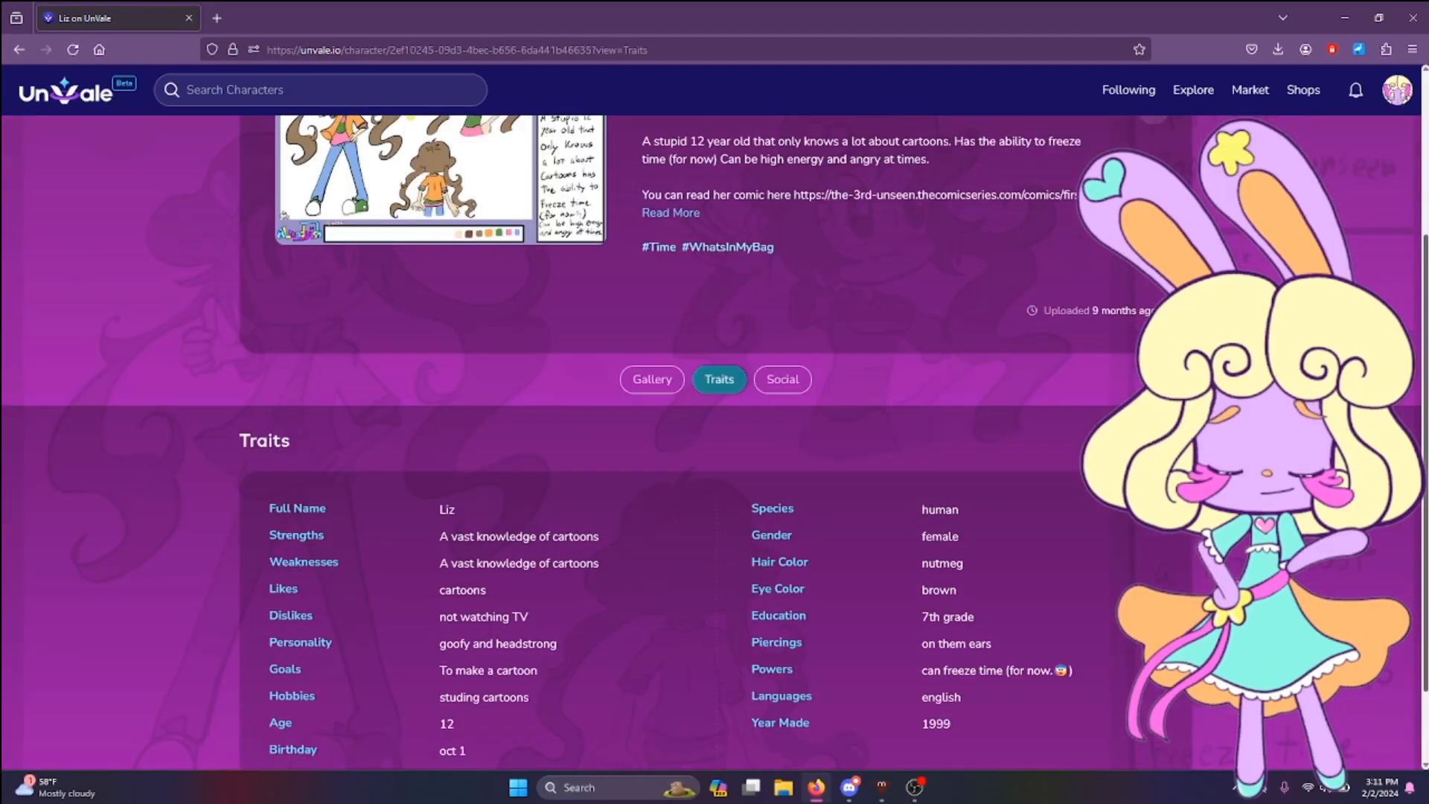
pyautogui.scroll(2, 715, 447)
pyautogui.scroll(-3, 714, 447)
# Step: View the comments and favorites in Liz's social section
pyautogui.click(783, 278)
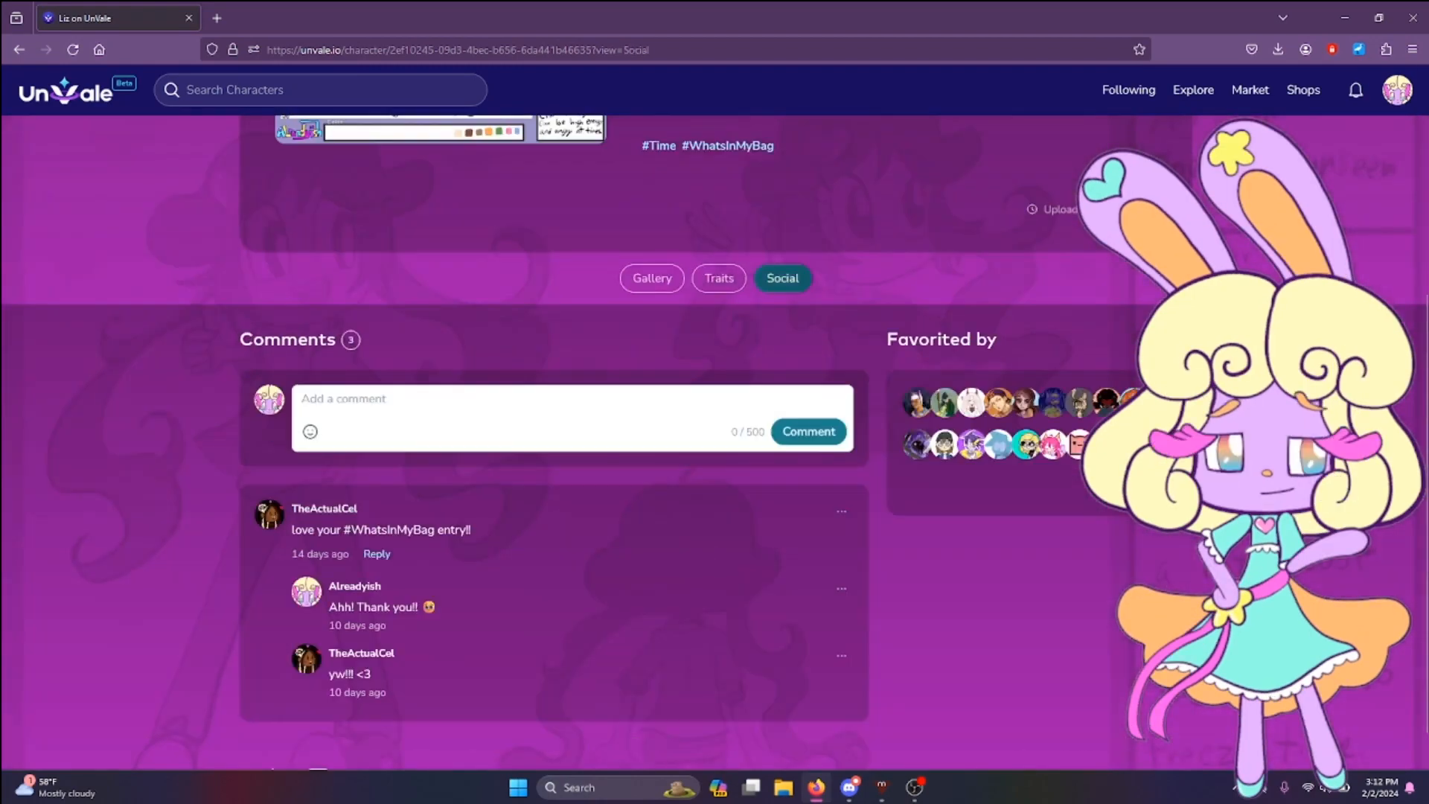
pyautogui.scroll(-1, 714, 447)
pyautogui.scroll(3, 714, 446)
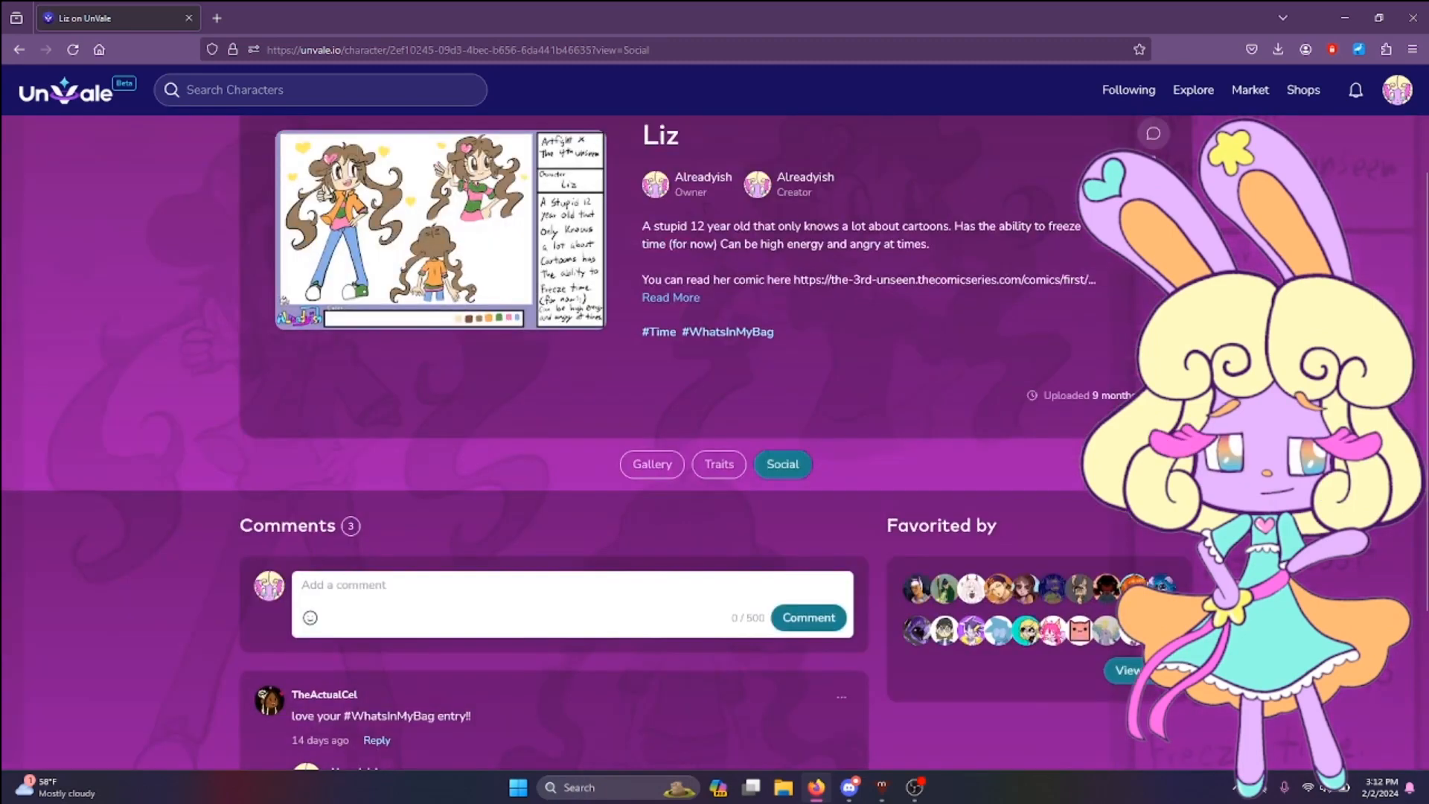
# Step: Browse the artwork in Liz's gallery and return to the start of her character page
pyautogui.click(652, 465)
pyautogui.scroll(-4, 652, 465)
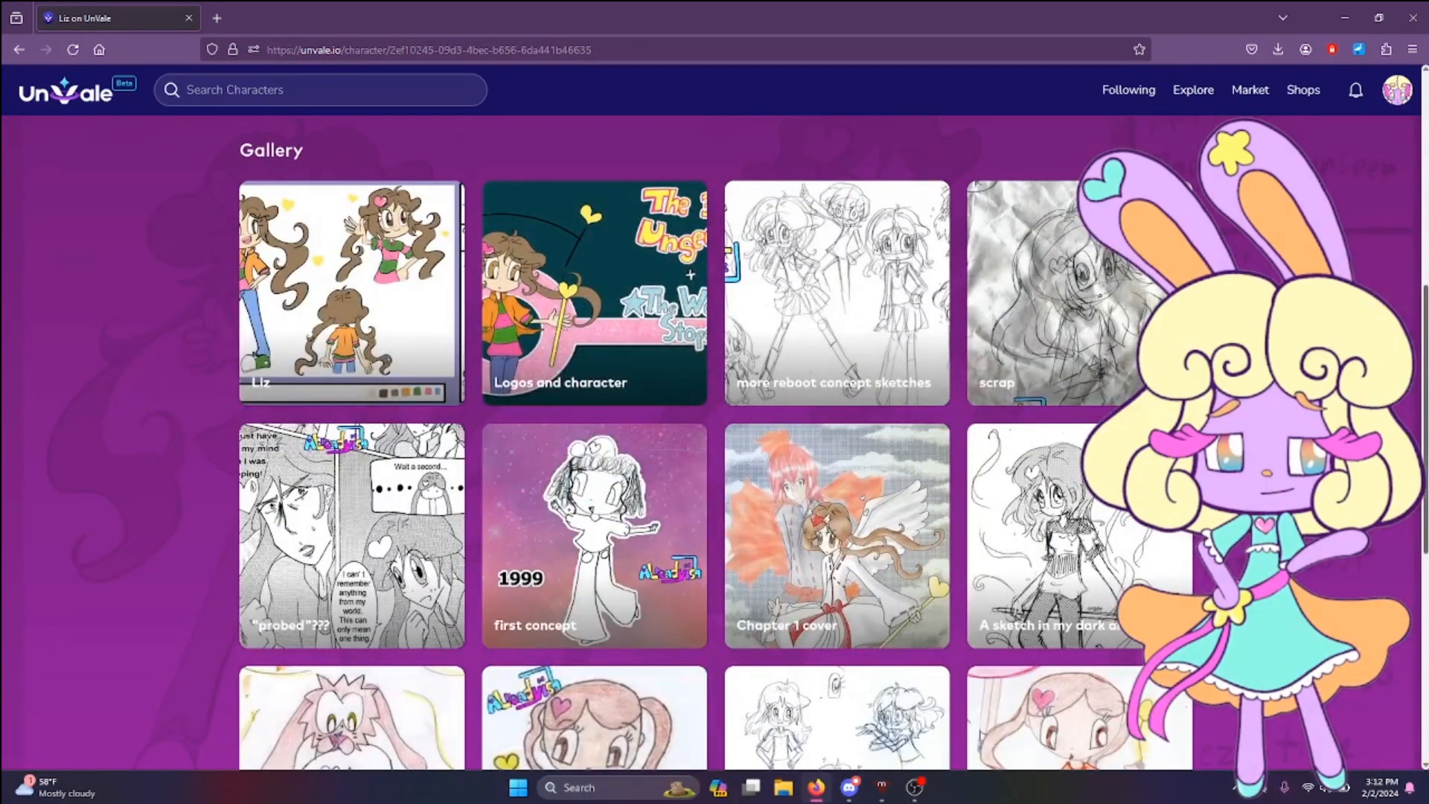
pyautogui.scroll(-6, 715, 447)
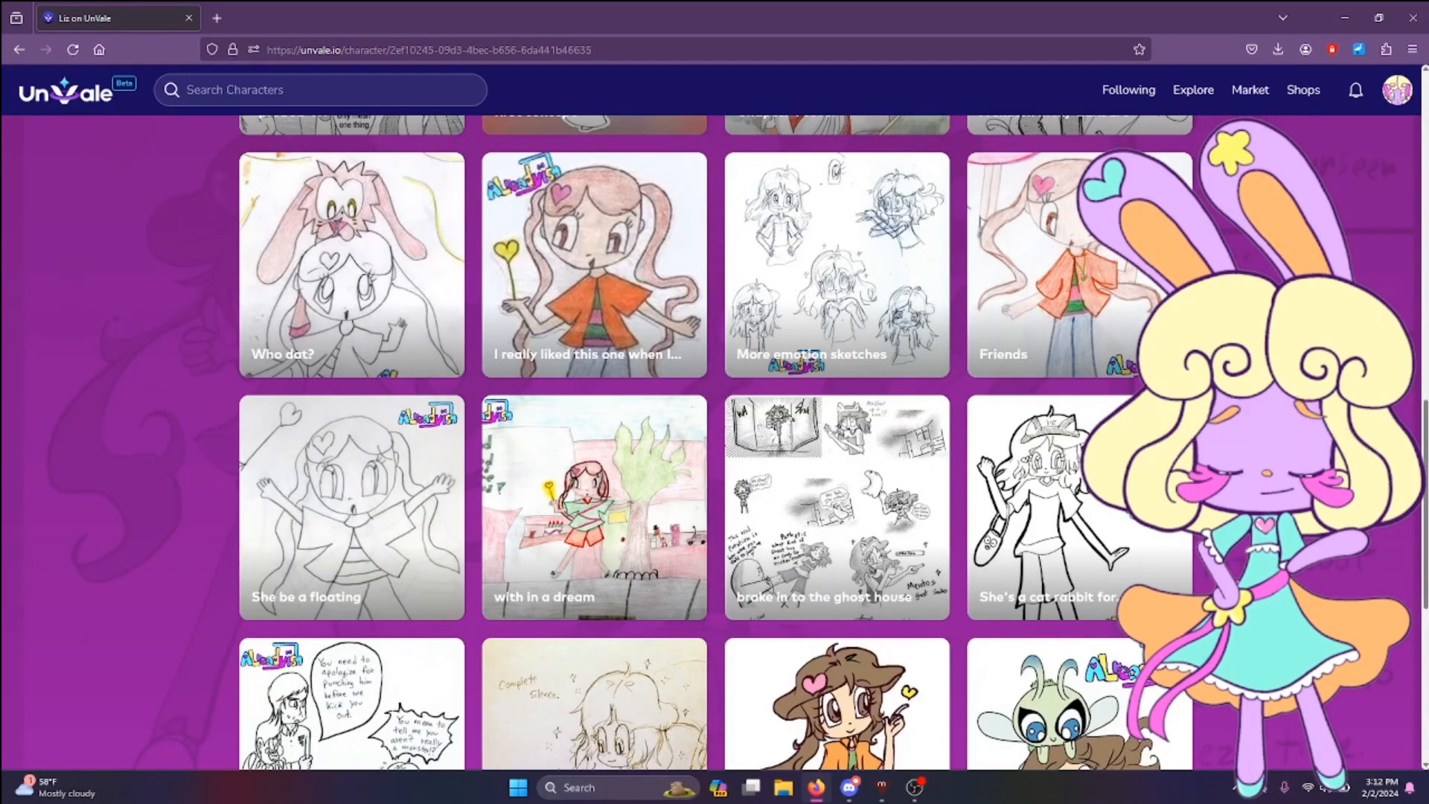
pyautogui.scroll(-5, 714, 447)
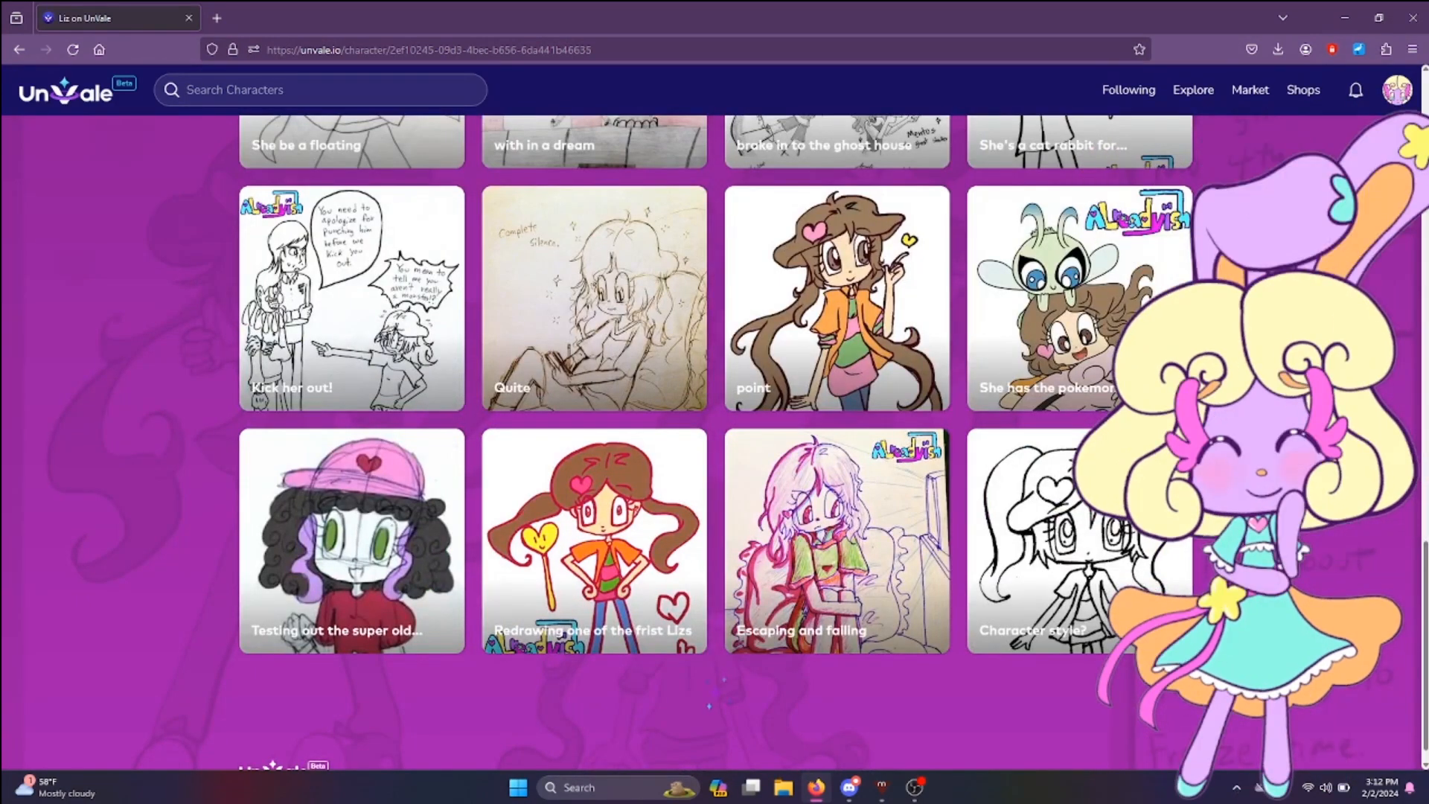
pyautogui.scroll(-2, 714, 446)
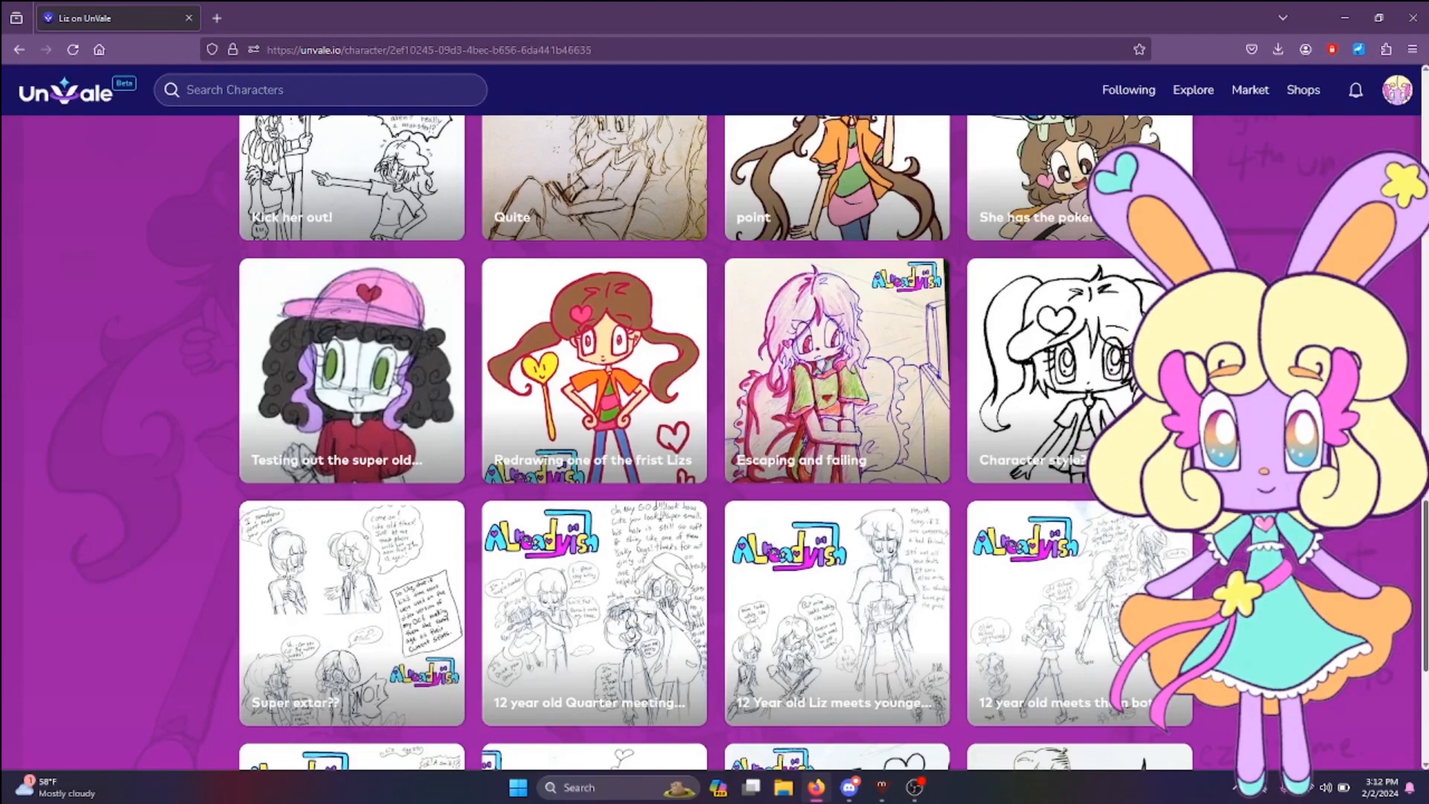
pyautogui.scroll(-4, 714, 447)
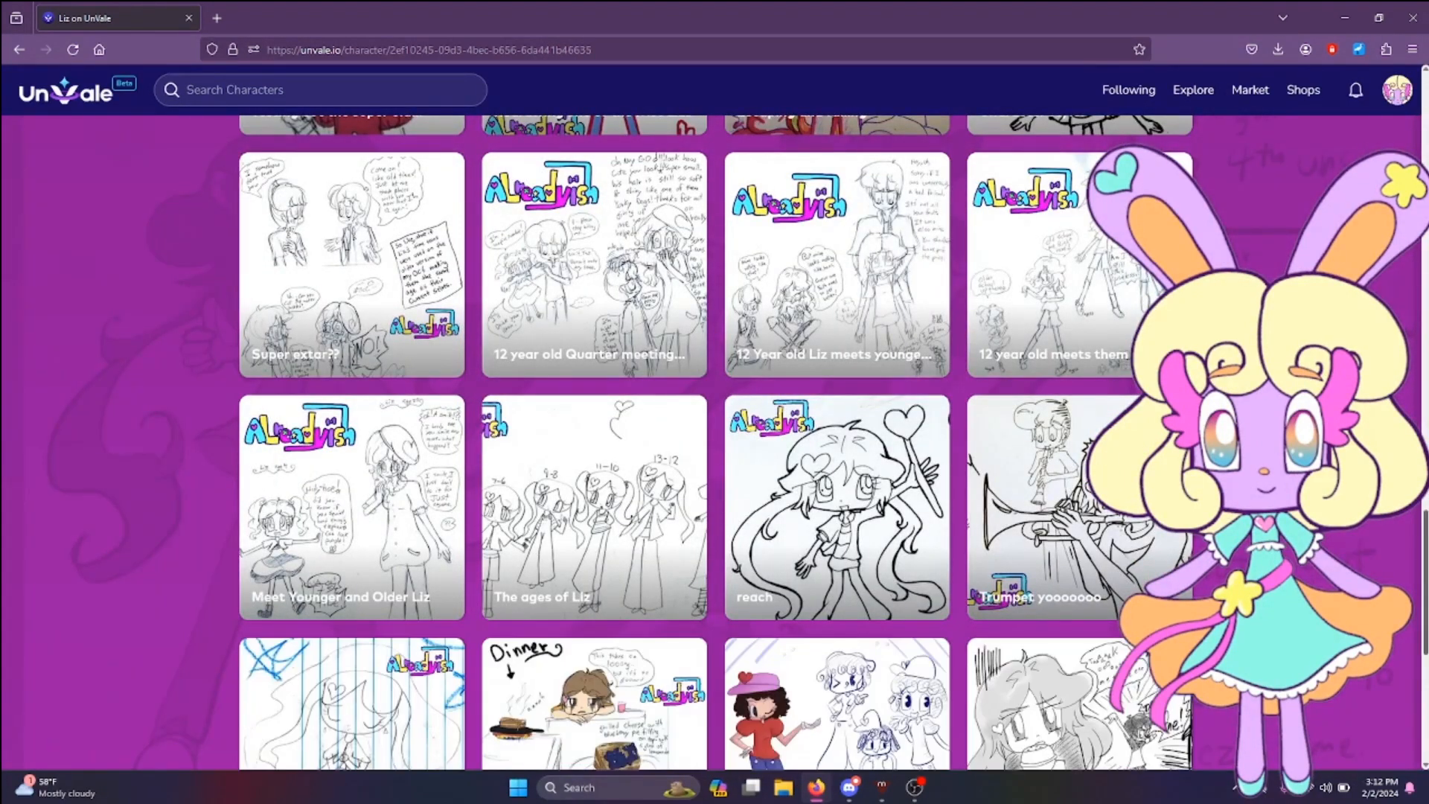
pyautogui.scroll(-5, 715, 447)
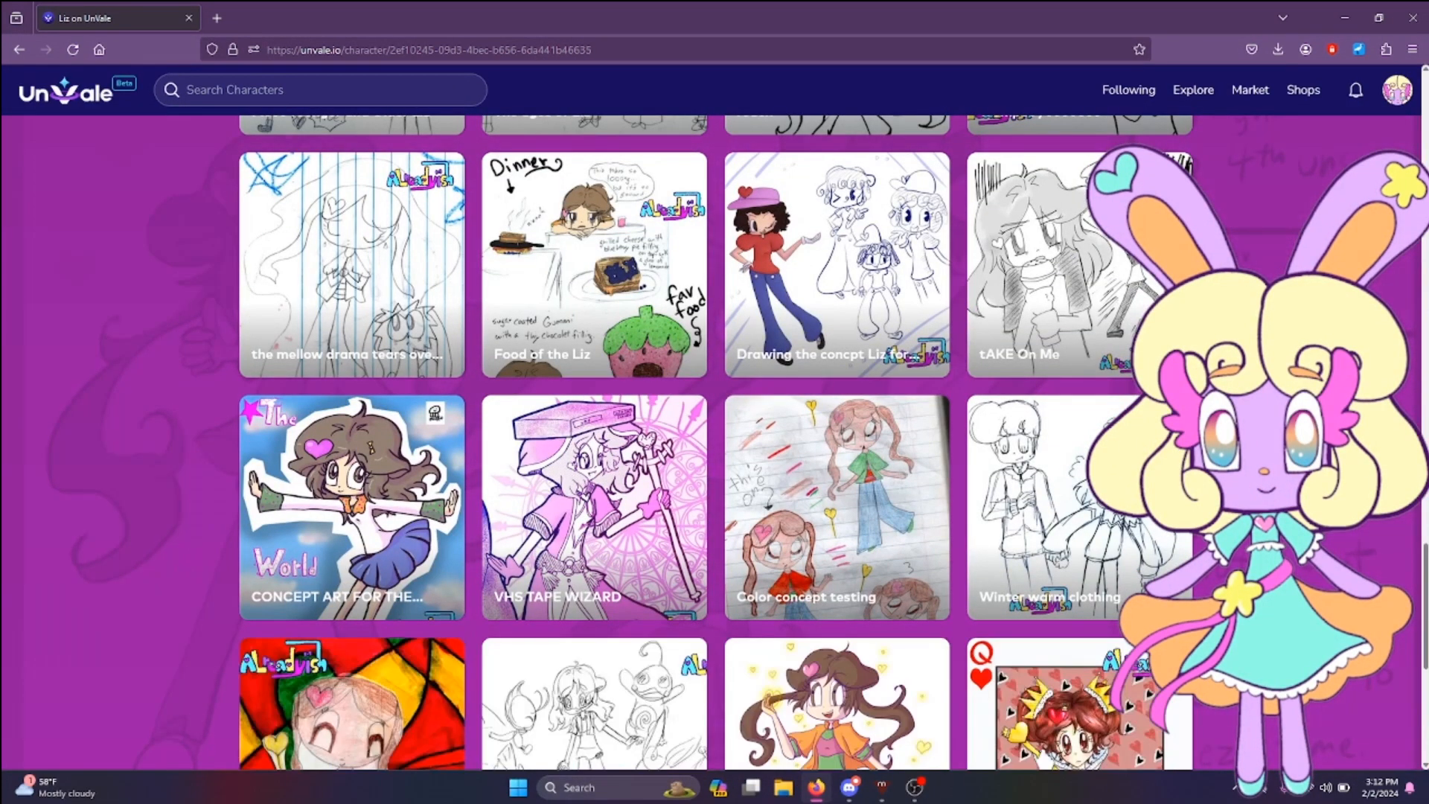
pyautogui.scroll(-5, 715, 447)
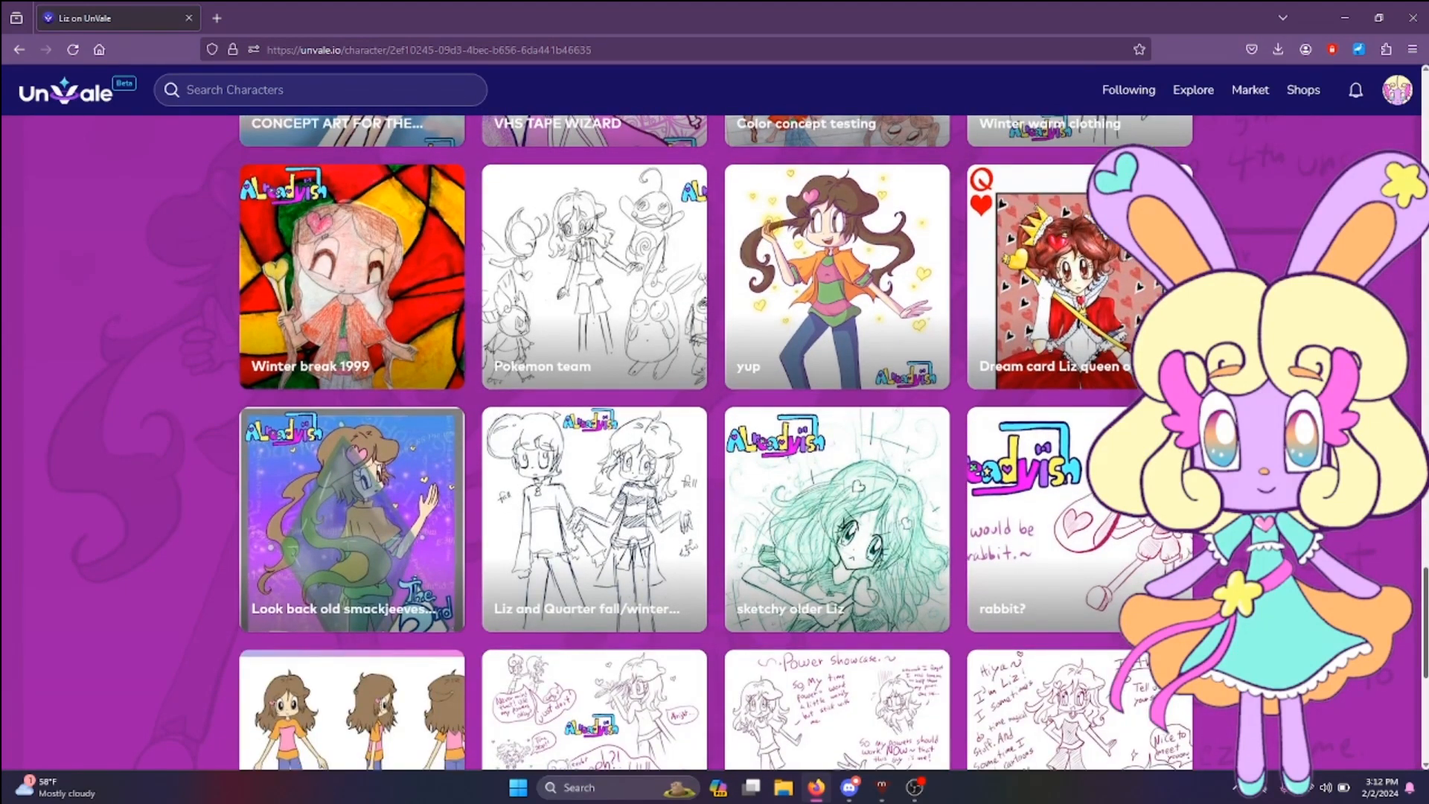
pyautogui.scroll(-5, 715, 446)
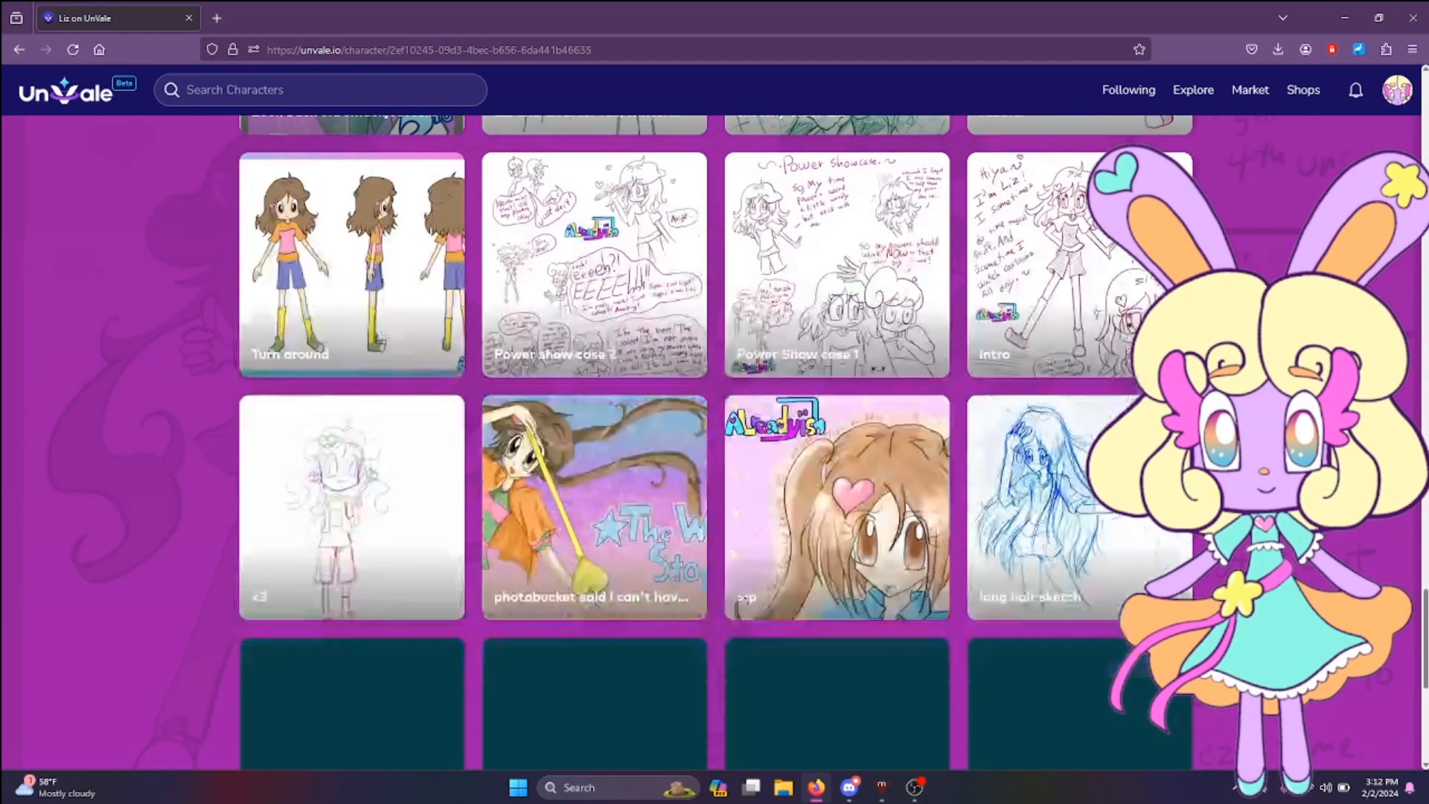
pyautogui.scroll(-5, 714, 446)
pyautogui.moveTo(1426, 711); pyautogui.dragTo(1425, 111)
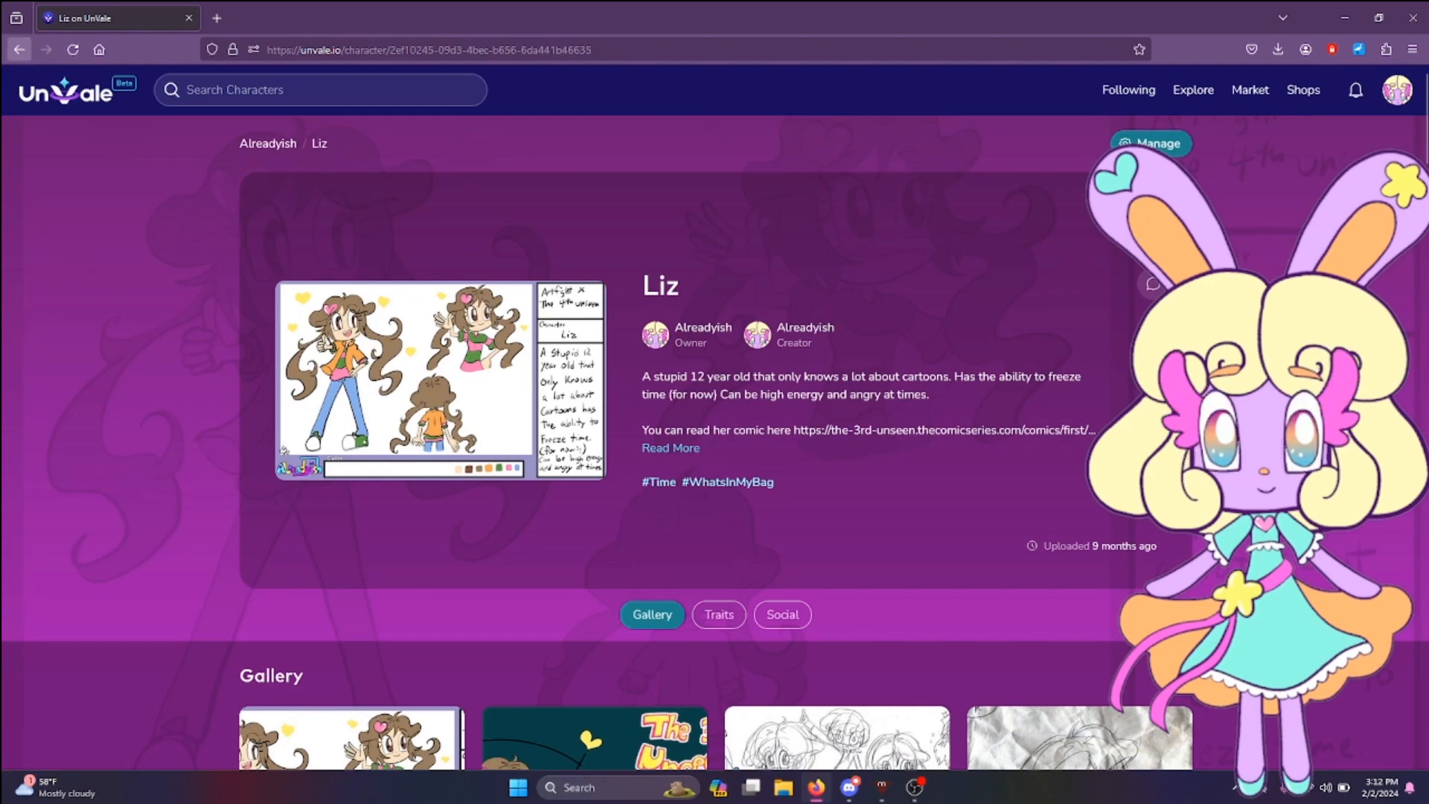
# Step: Leave Liz's character page and go back to the account's own profile page
pyautogui.click(19, 49)
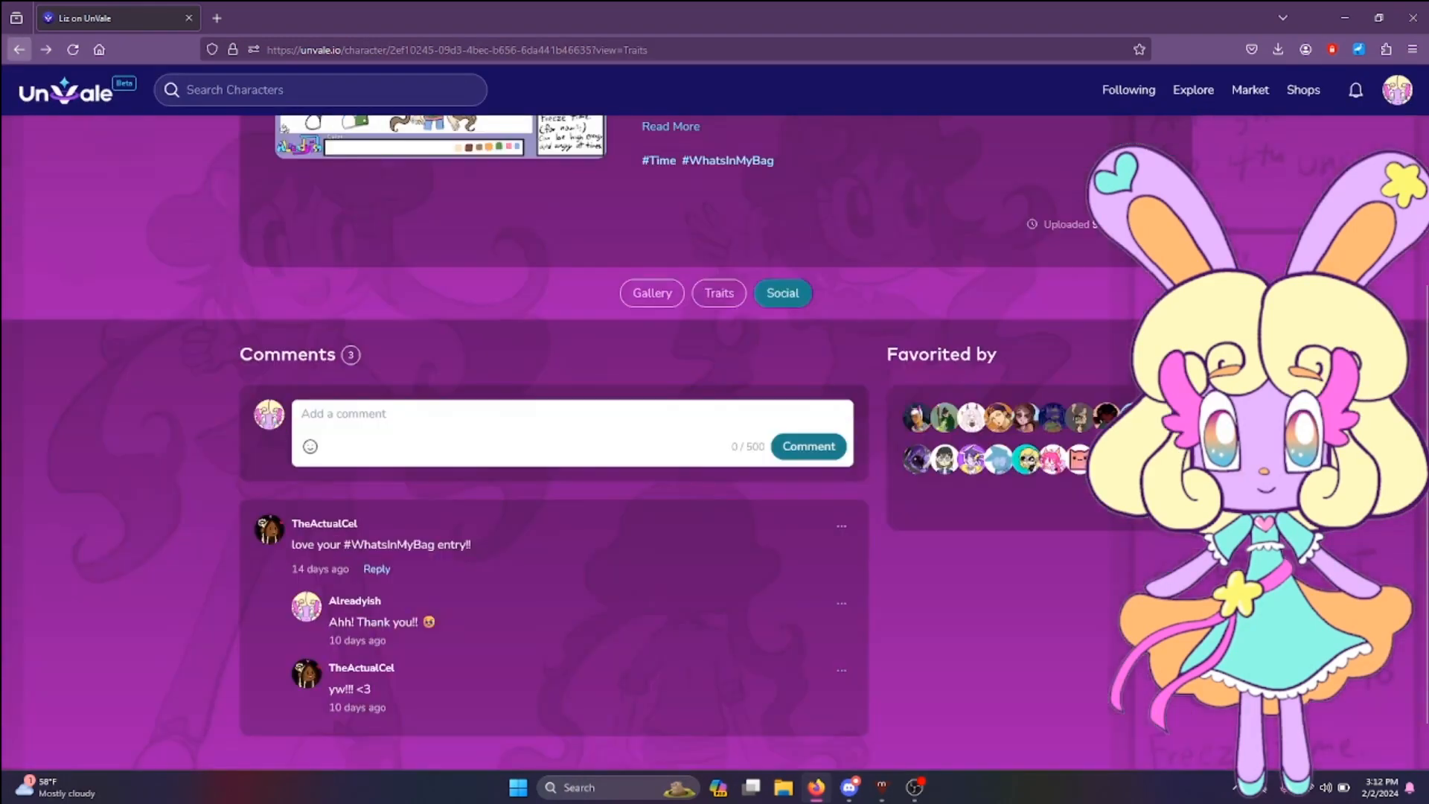
pyautogui.click(19, 49)
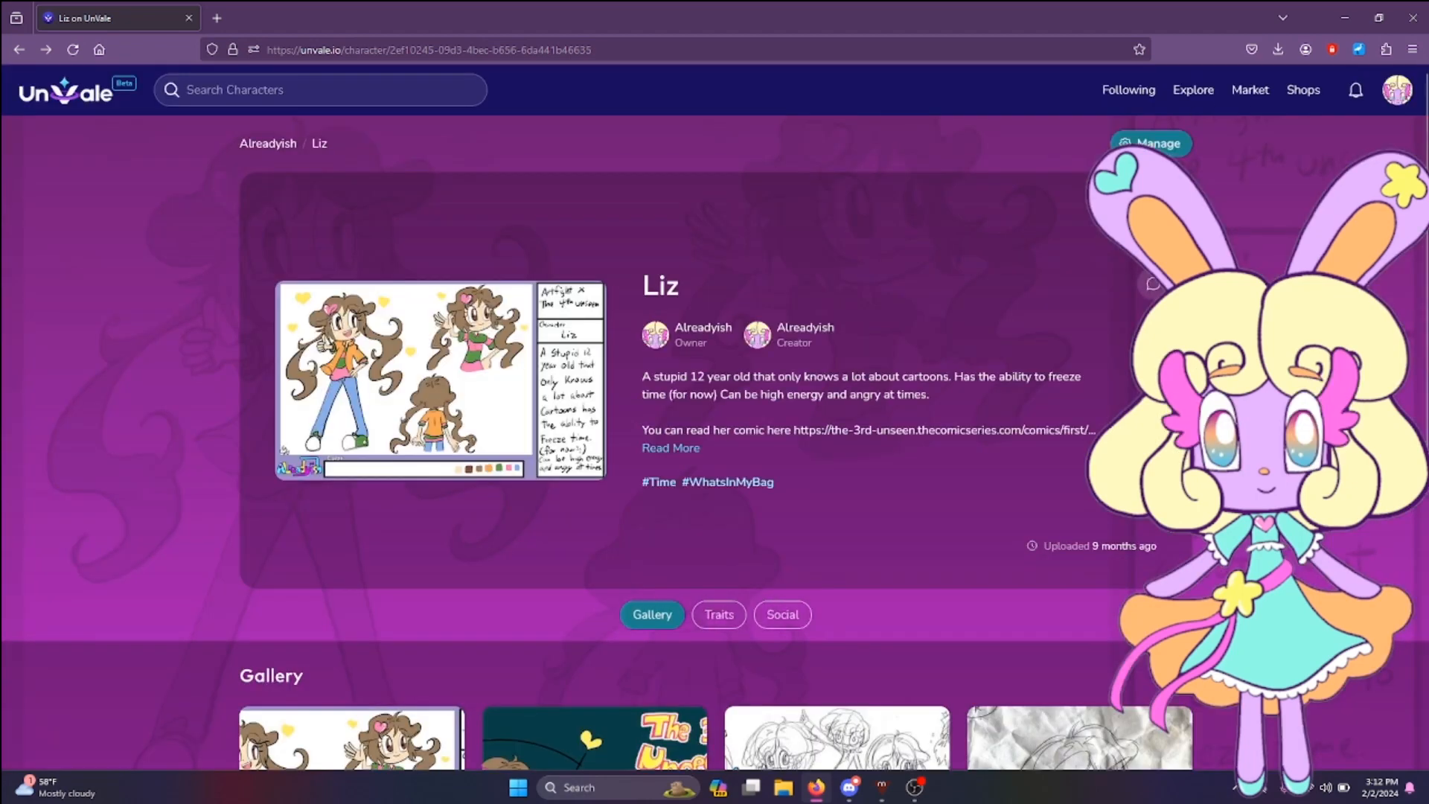
pyautogui.click(1397, 90)
pyautogui.click(1280, 168)
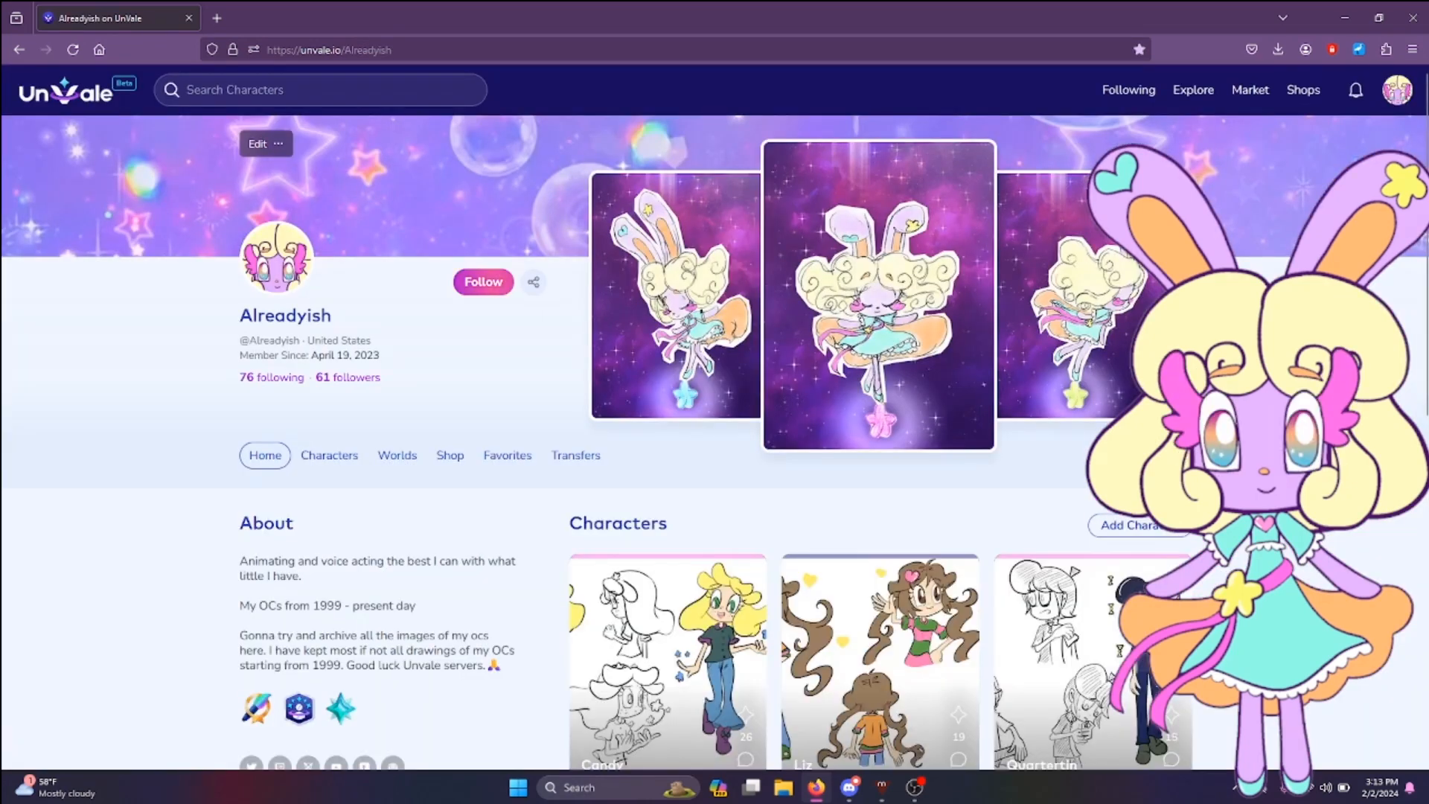
# Step: Browse the profile's worlds, including those on page 2 of the list
pyautogui.click(397, 455)
pyautogui.scroll(-7, 715, 440)
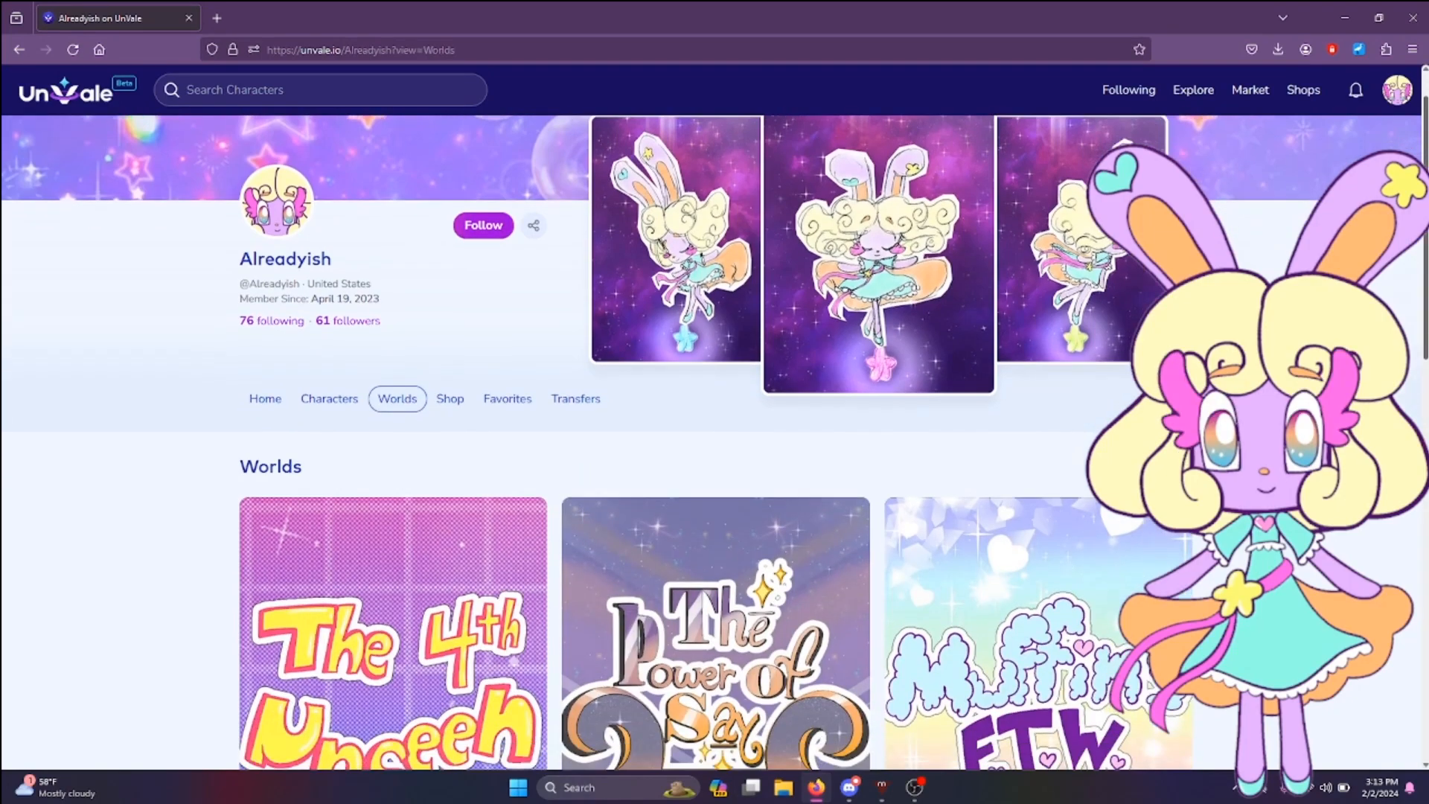
pyautogui.scroll(-7, 714, 439)
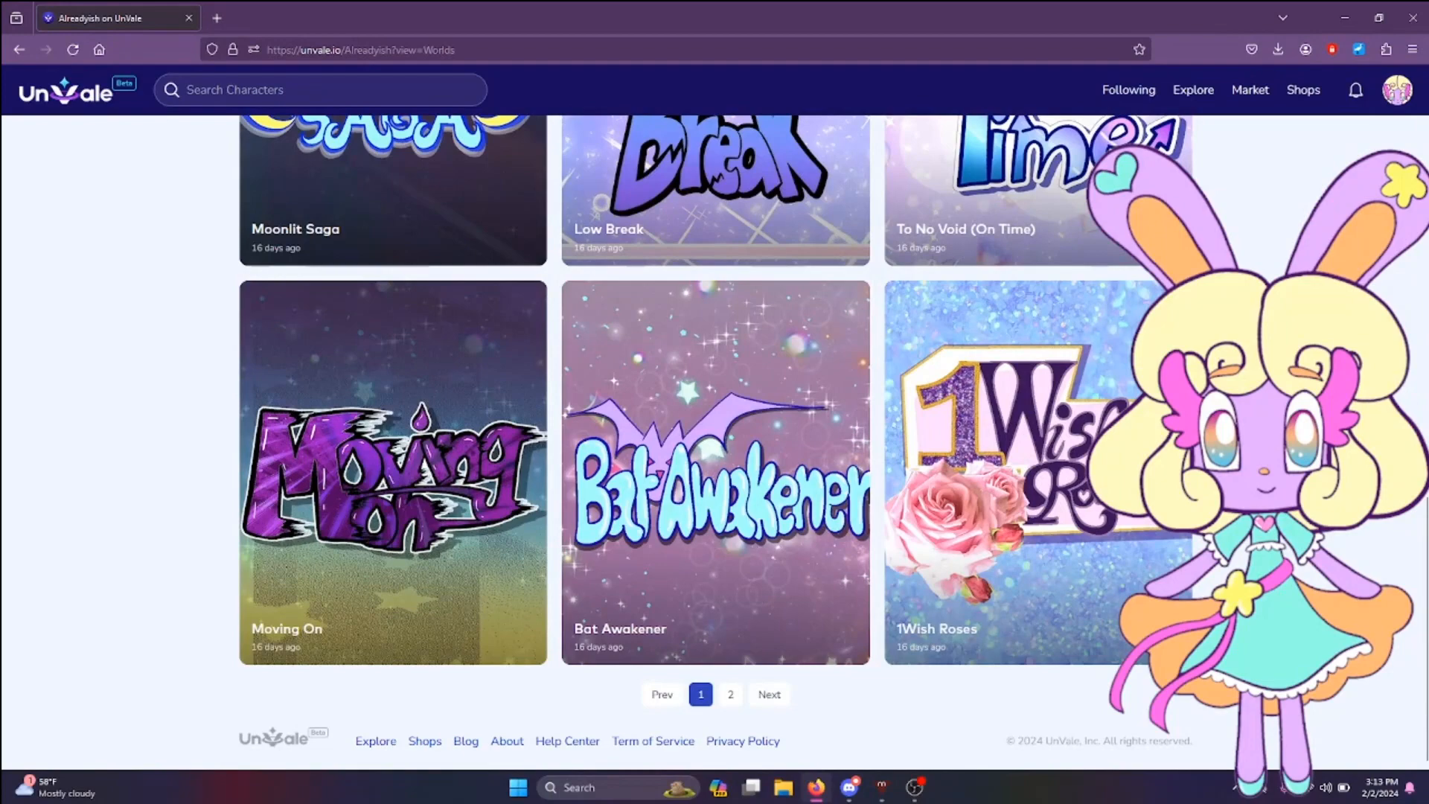
pyautogui.click(730, 693)
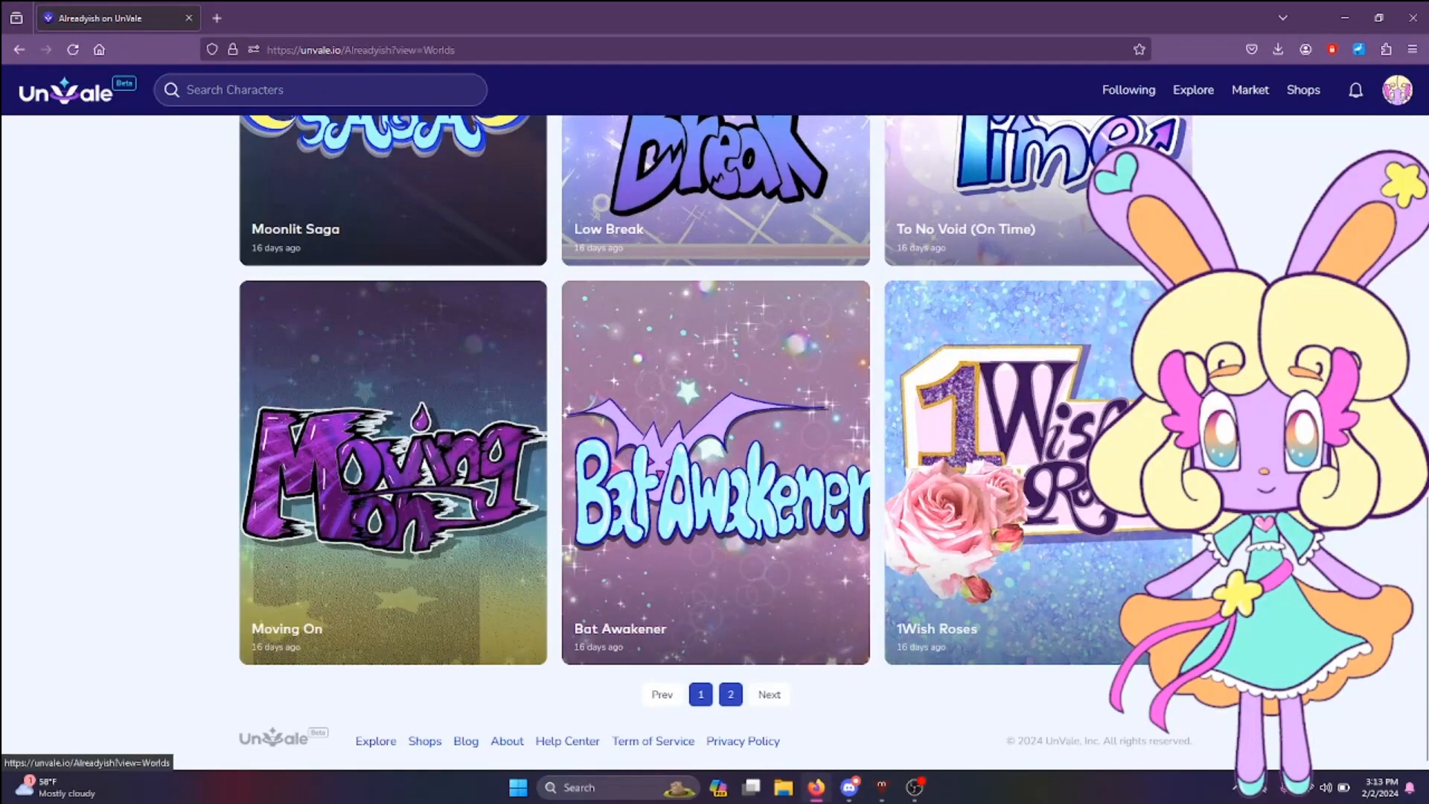
pyautogui.scroll(-4, 714, 439)
pyautogui.scroll(-5, 714, 446)
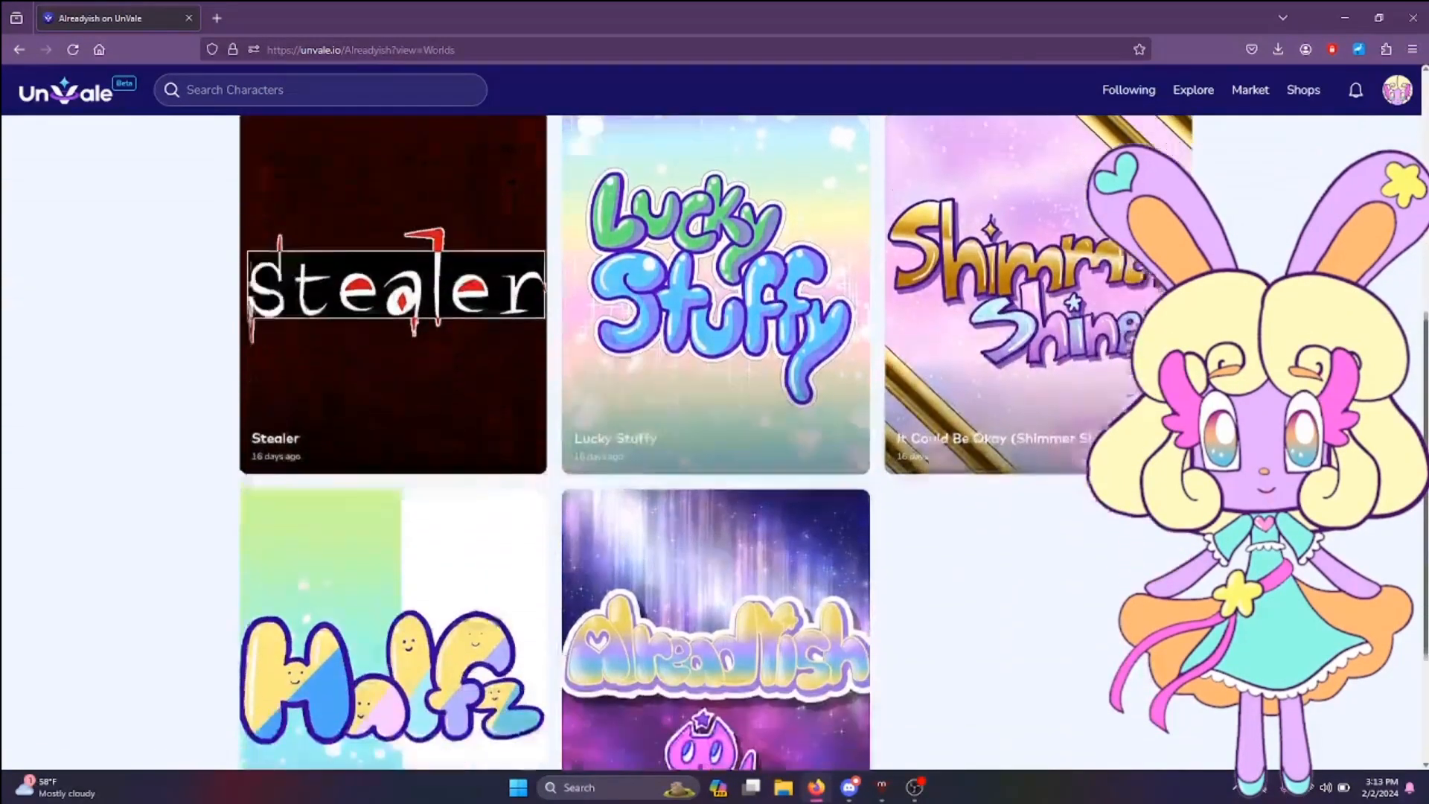
# Step: View the Halfz world, return to the worlds list and open The Power Of Say world
pyautogui.click(393, 492)
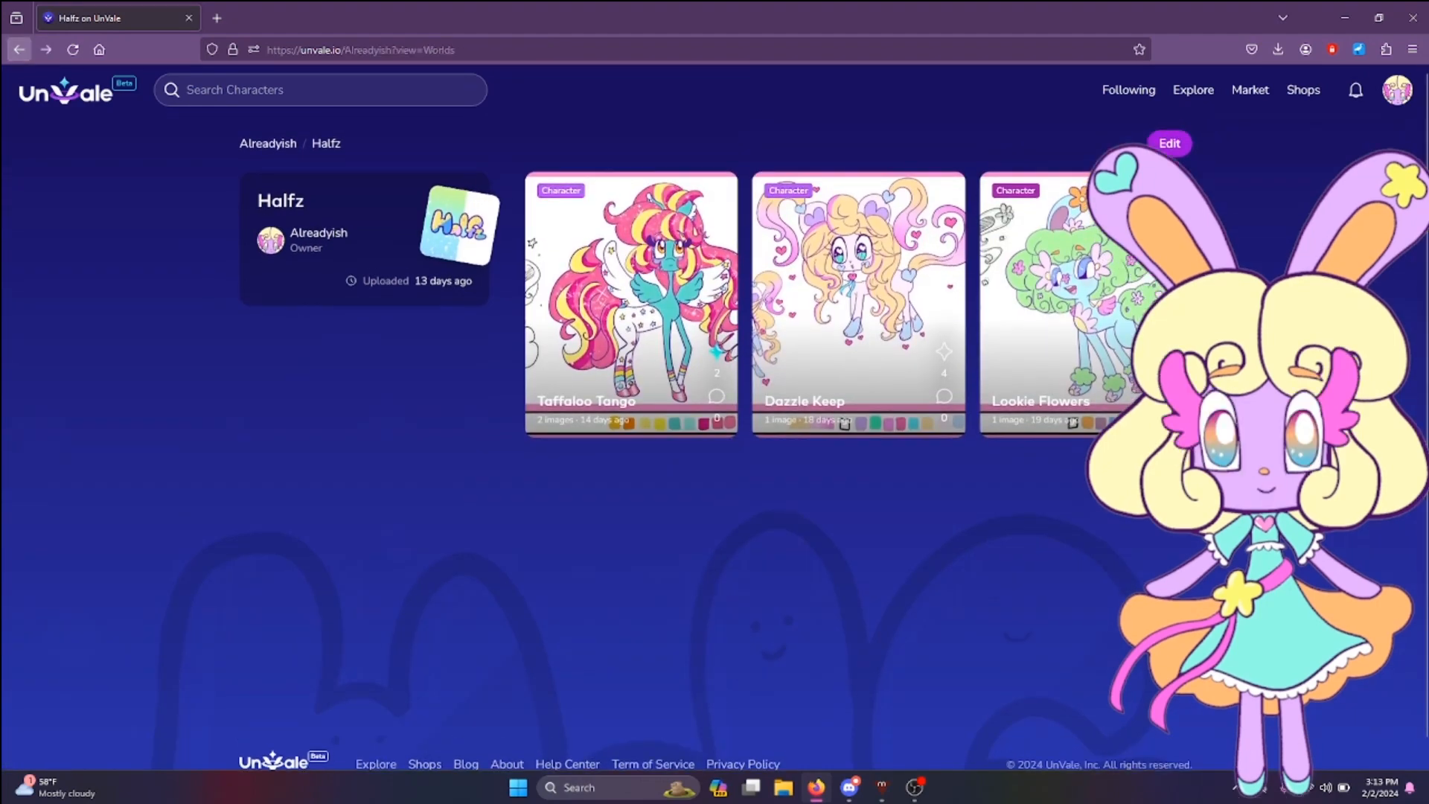
pyautogui.click(19, 49)
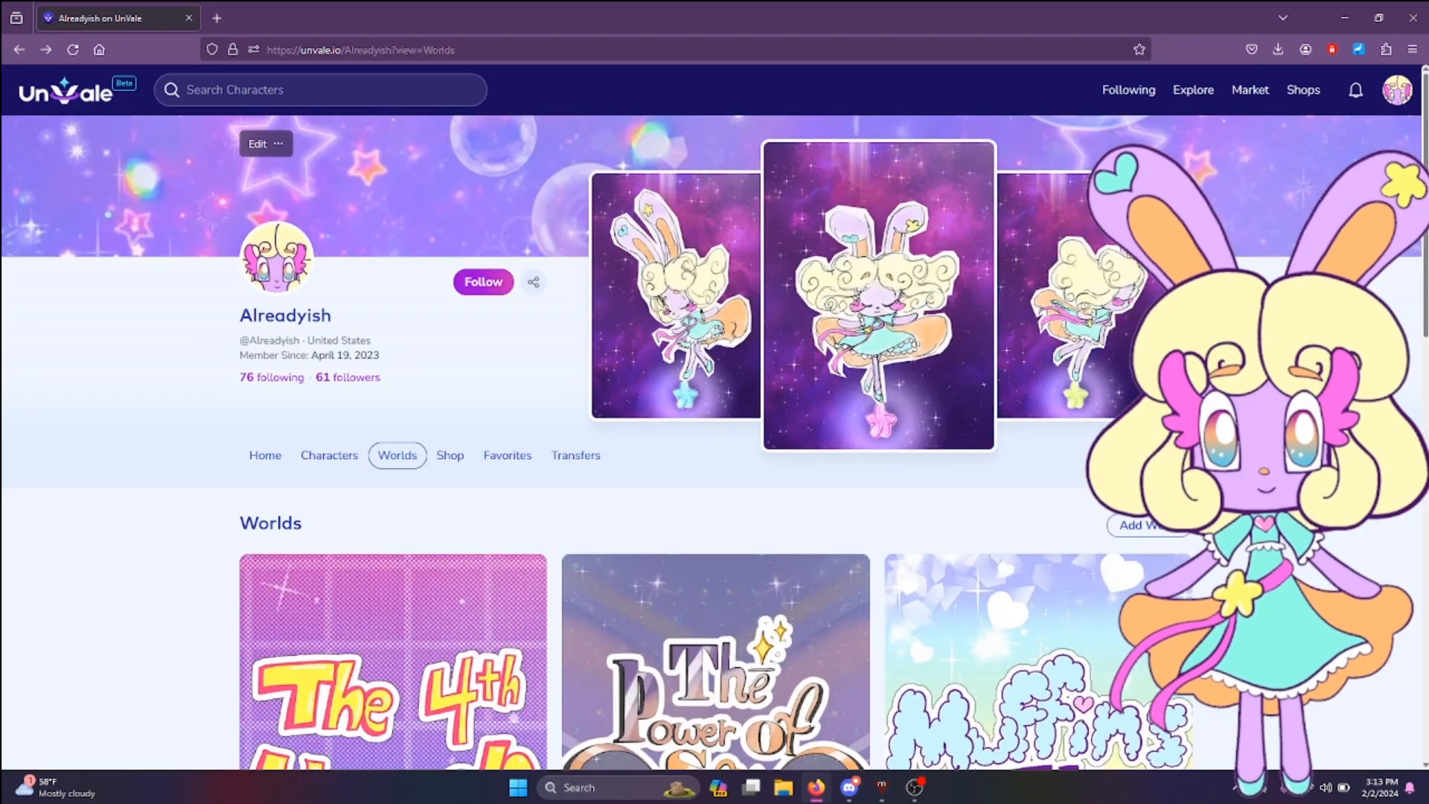
pyautogui.scroll(-4, 715, 432)
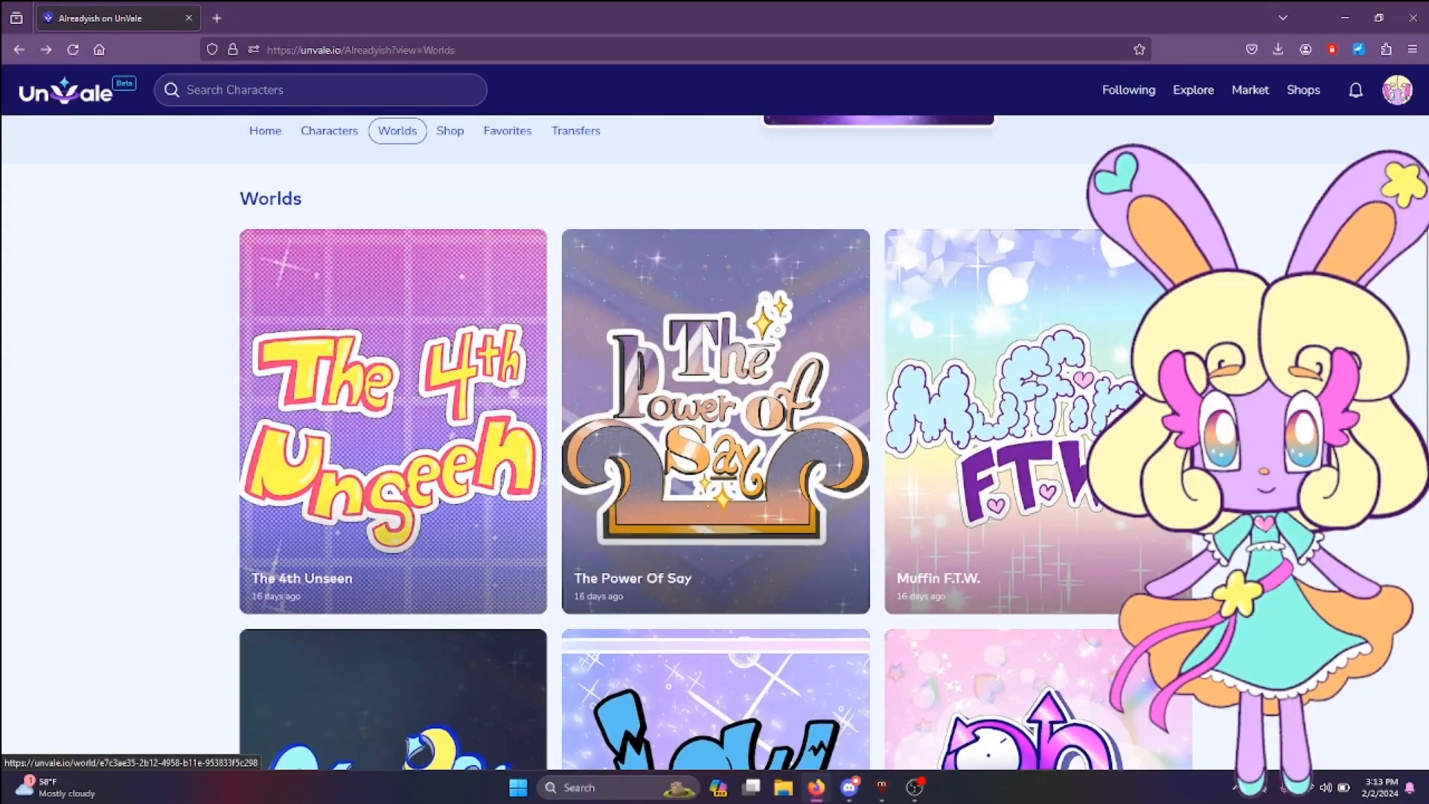
pyautogui.click(714, 416)
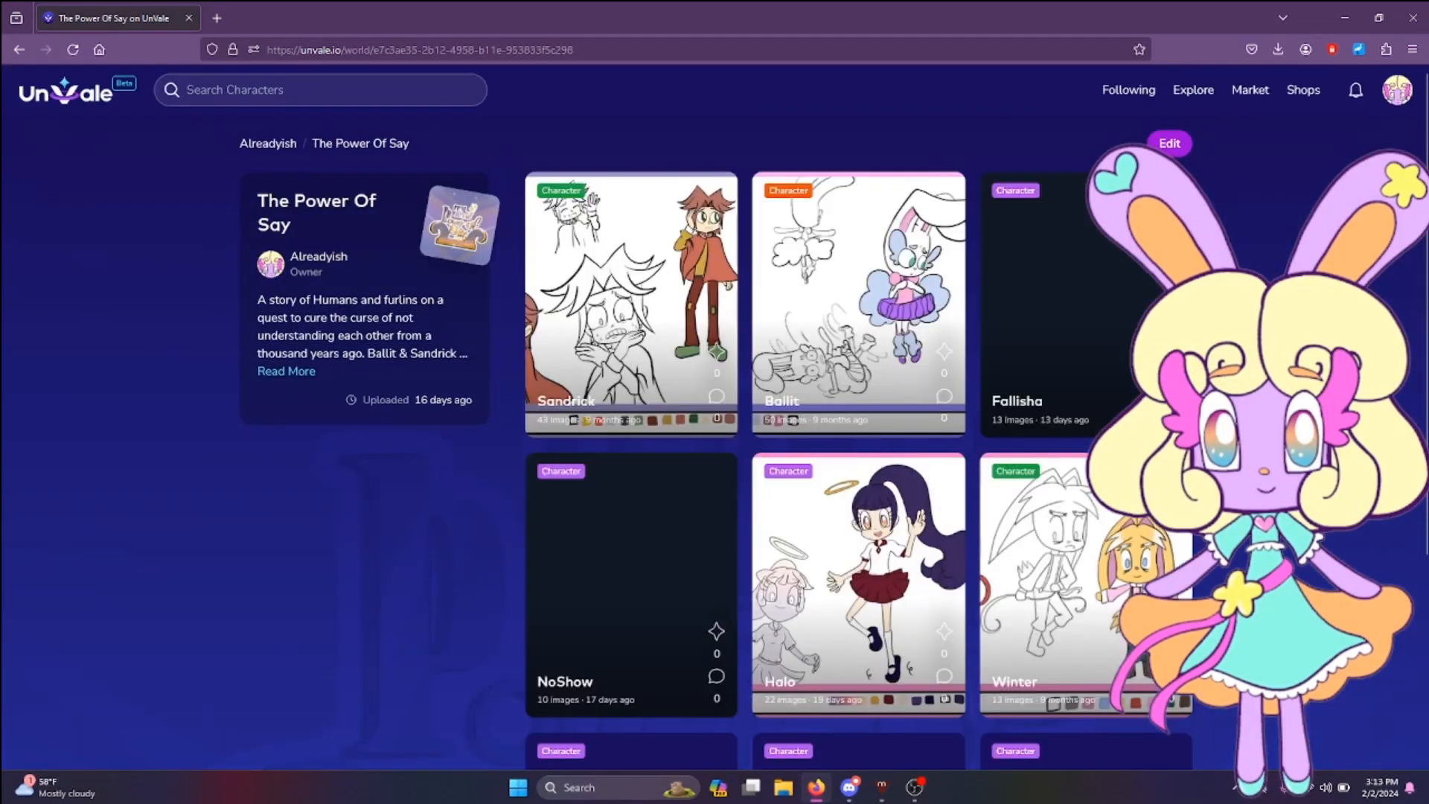
# Step: Expand the full description of The Power Of Say world and browse its character cards
pyautogui.click(287, 372)
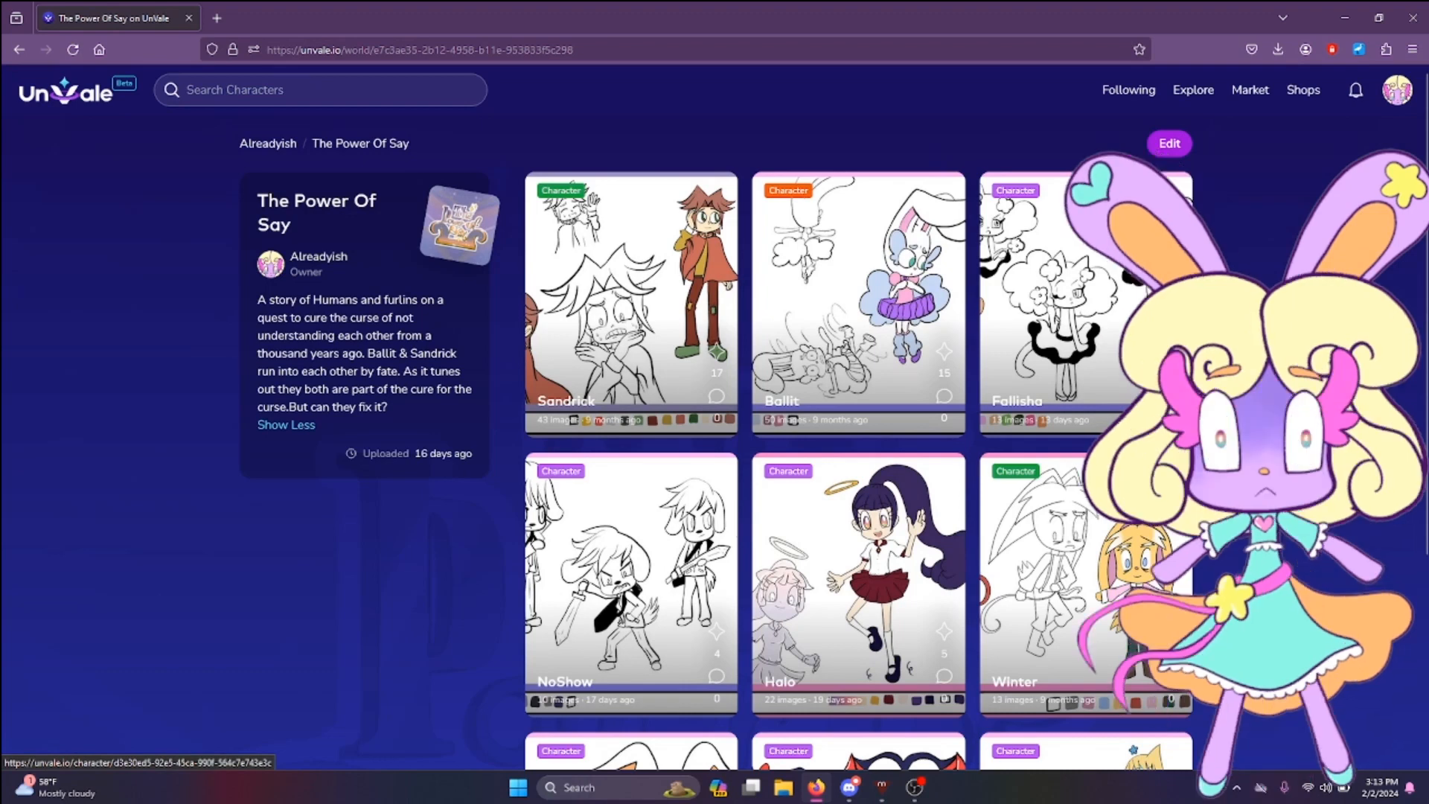
pyautogui.scroll(-1, 715, 432)
pyautogui.scroll(-1, 715, 432)
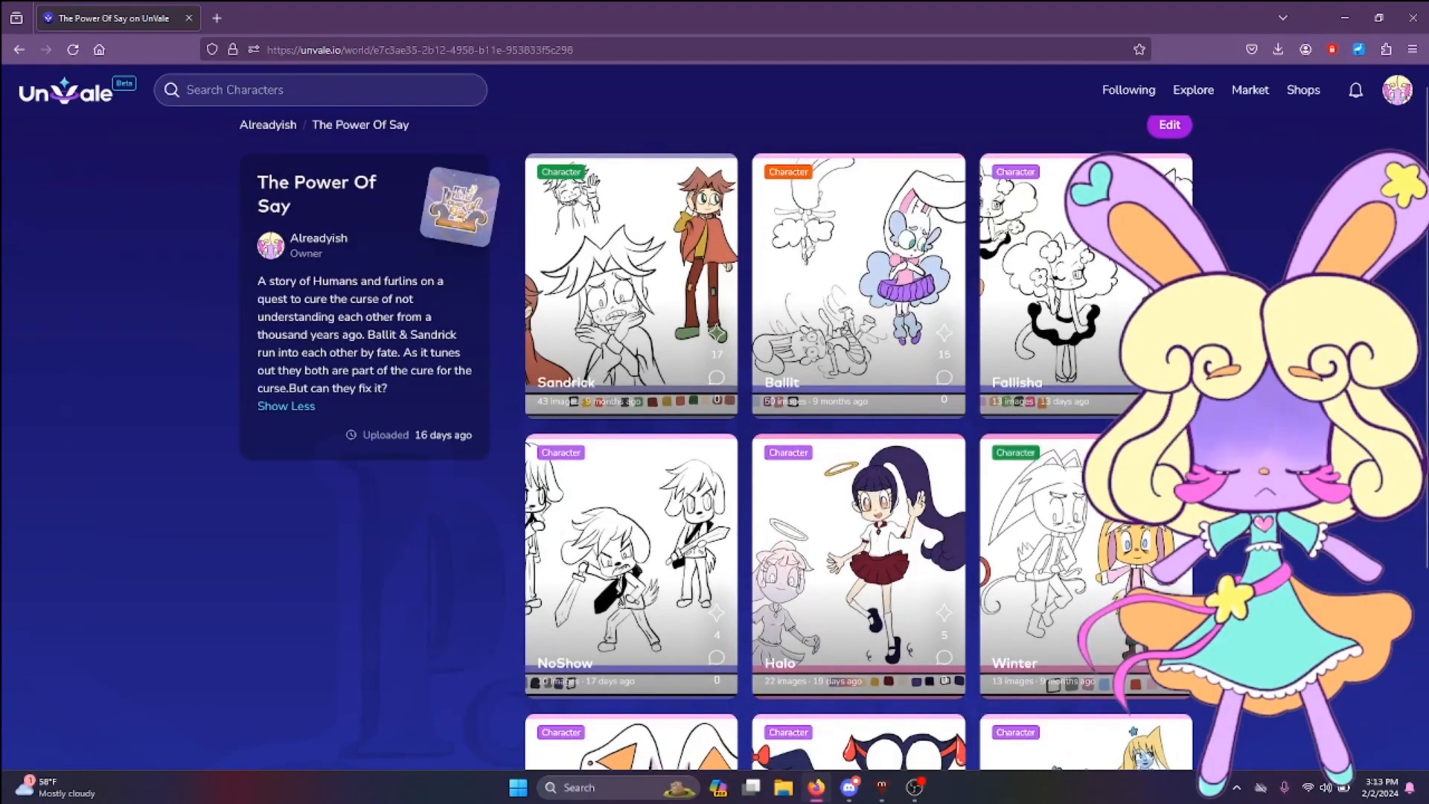
pyautogui.scroll(-3, 714, 432)
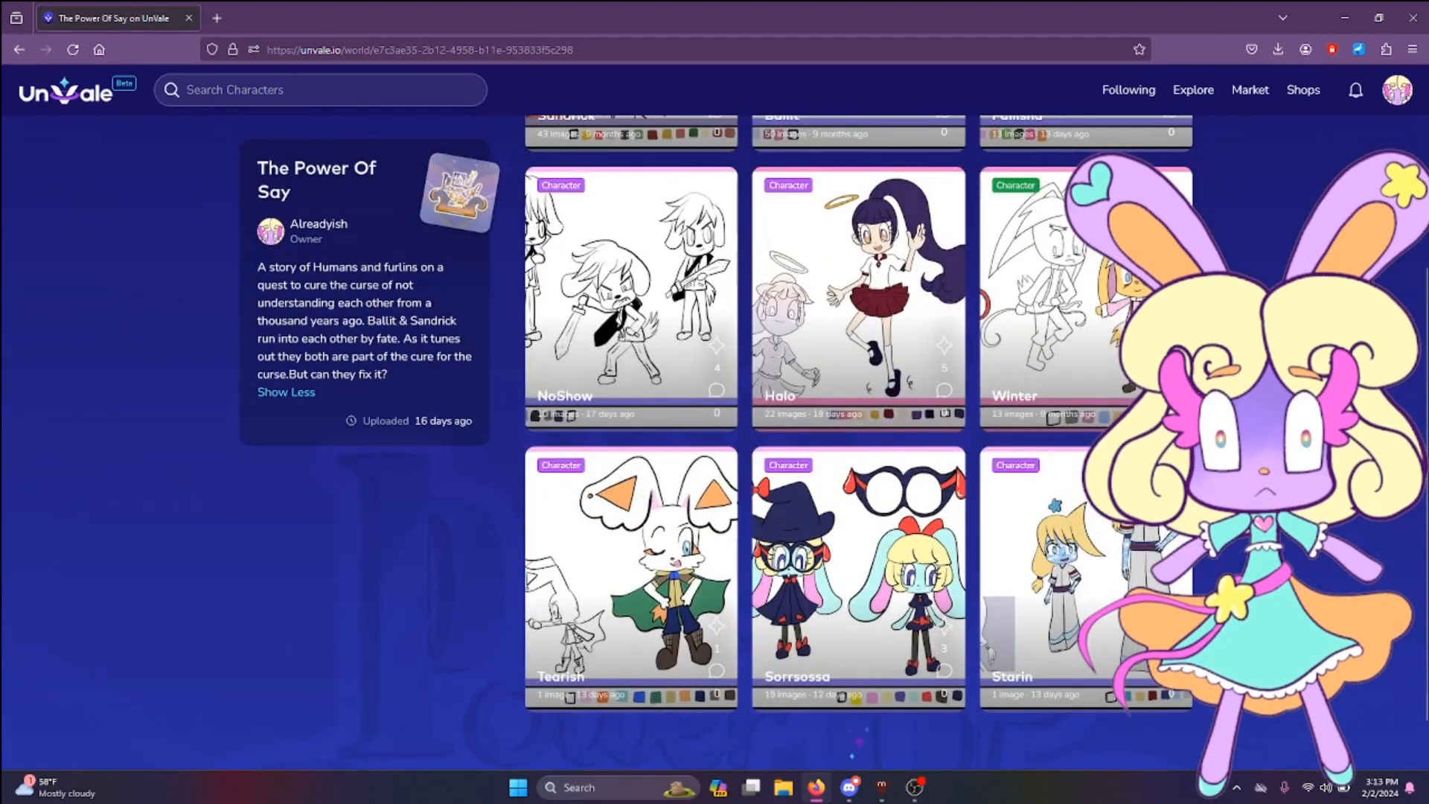
pyautogui.scroll(-4, 856, 432)
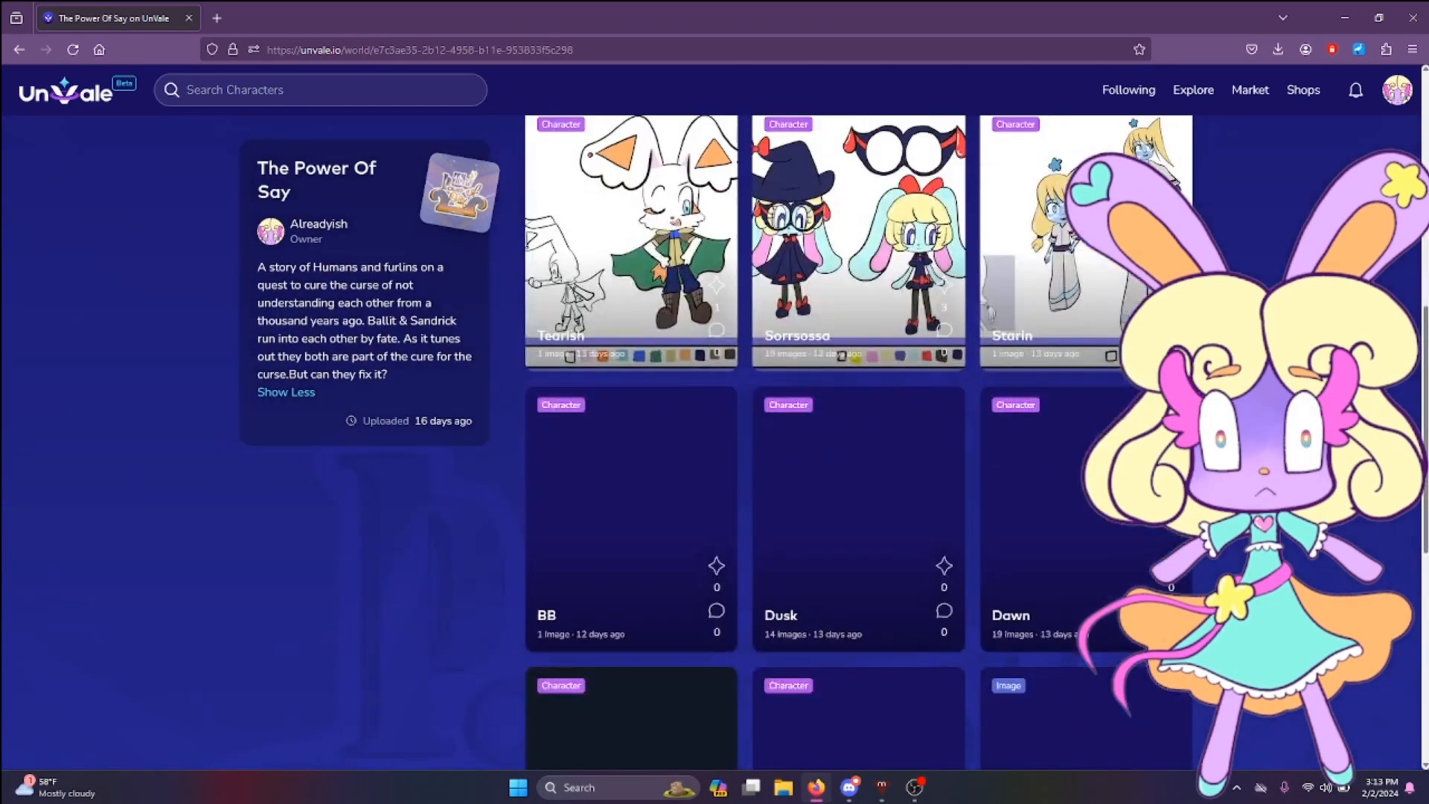
# Step: Browse the episode images and sketches stored in The Power Of Say world and return to its start
pyautogui.scroll(-10, 856, 443)
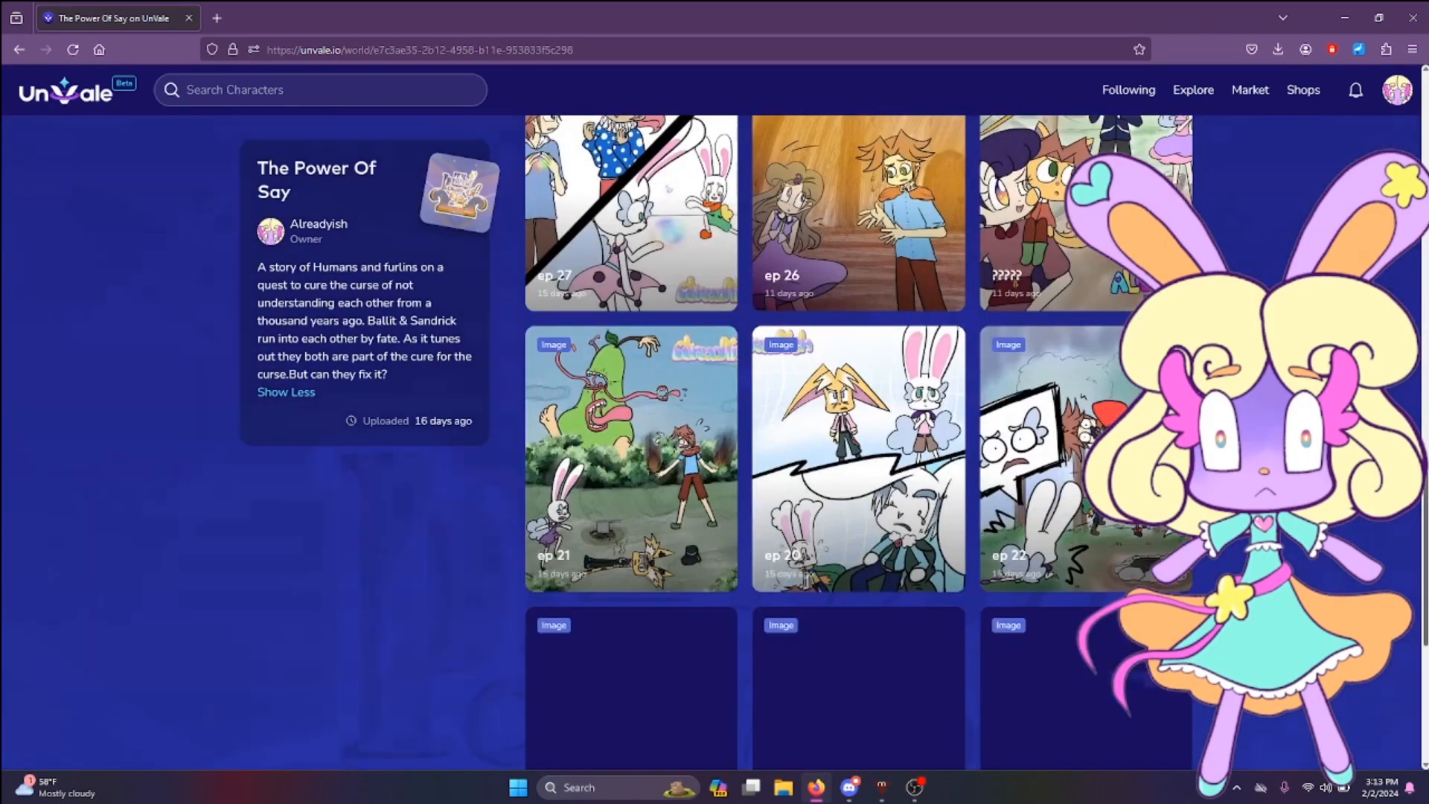
pyautogui.scroll(-5, 856, 442)
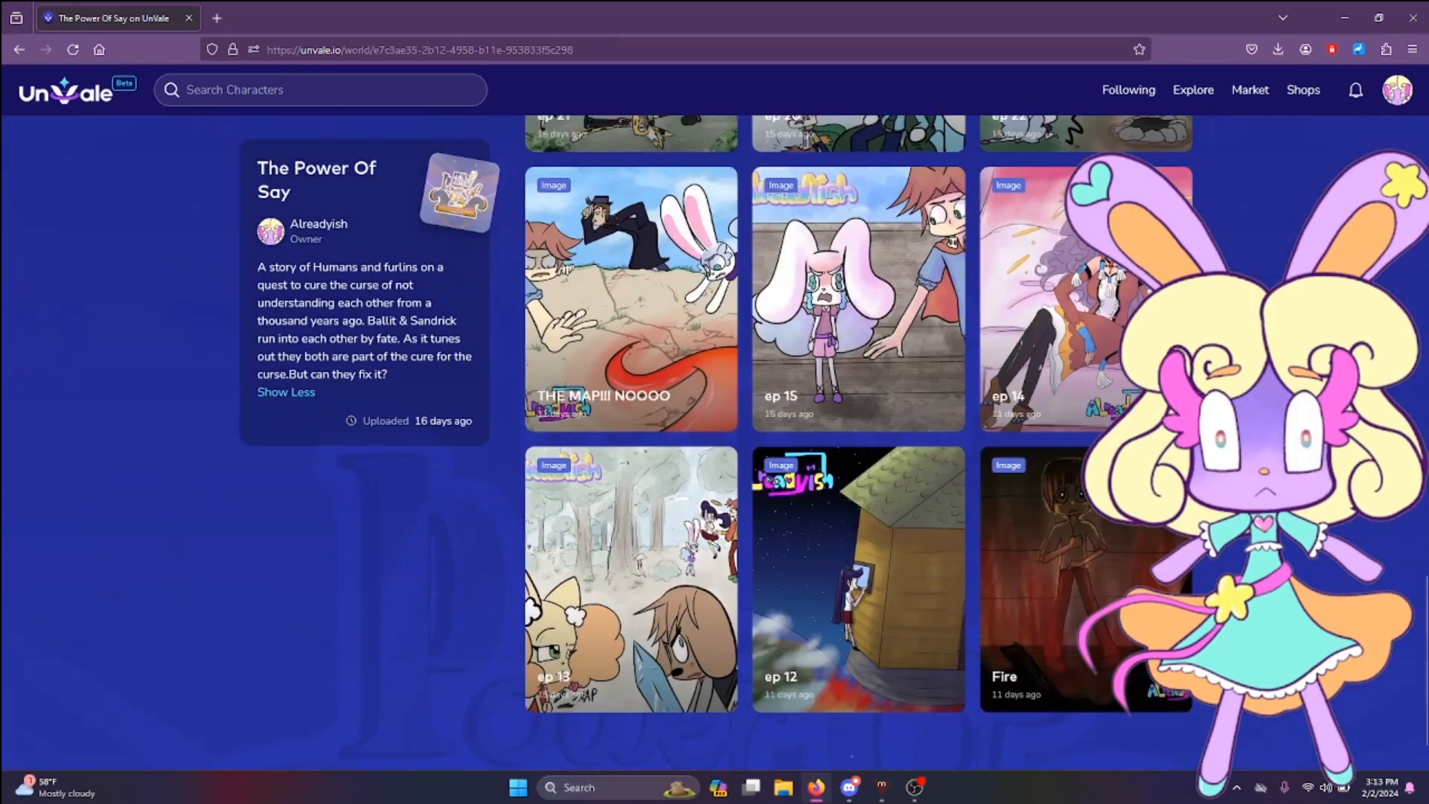
pyautogui.scroll(-5, 856, 443)
pyautogui.scroll(-5, 856, 443)
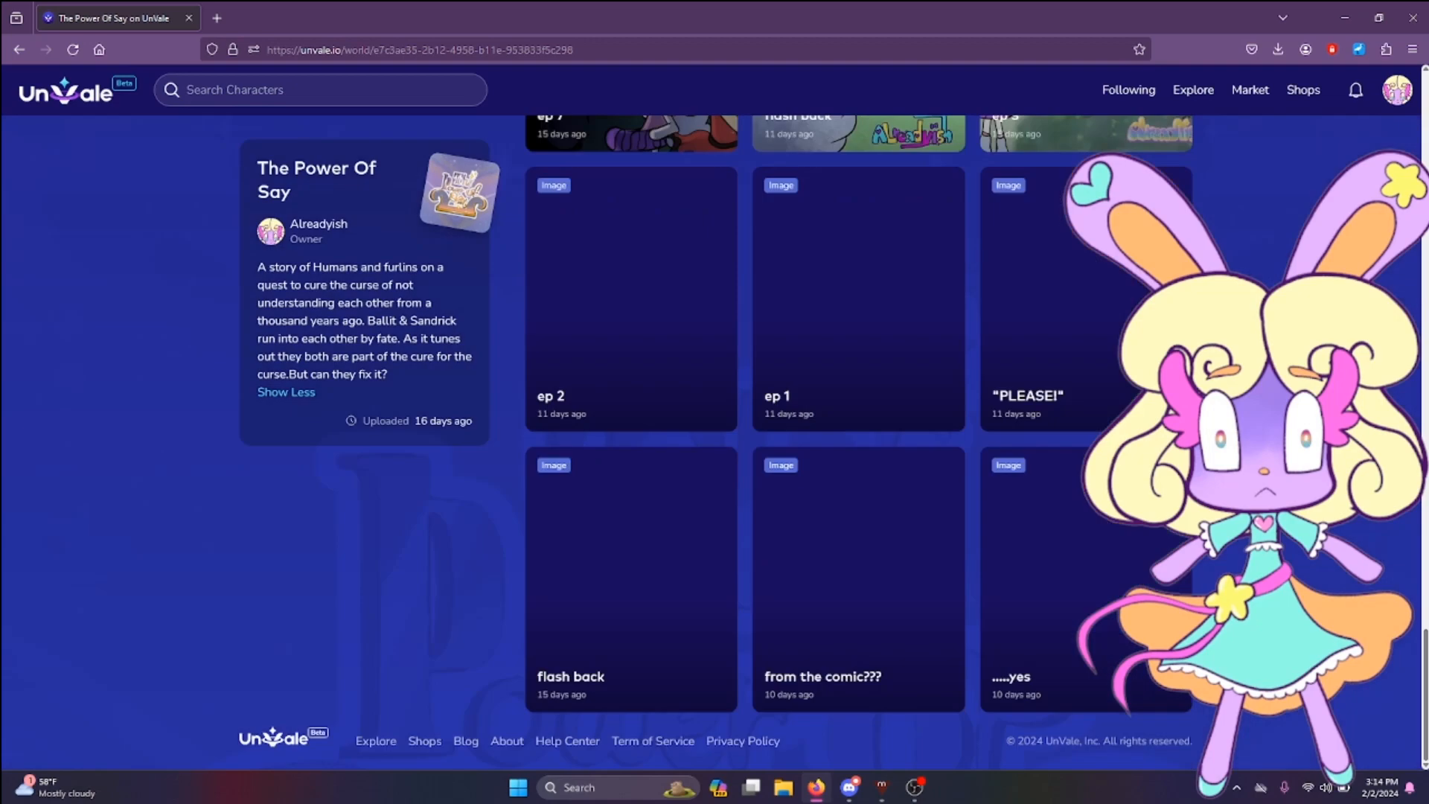
pyautogui.scroll(-6, 856, 443)
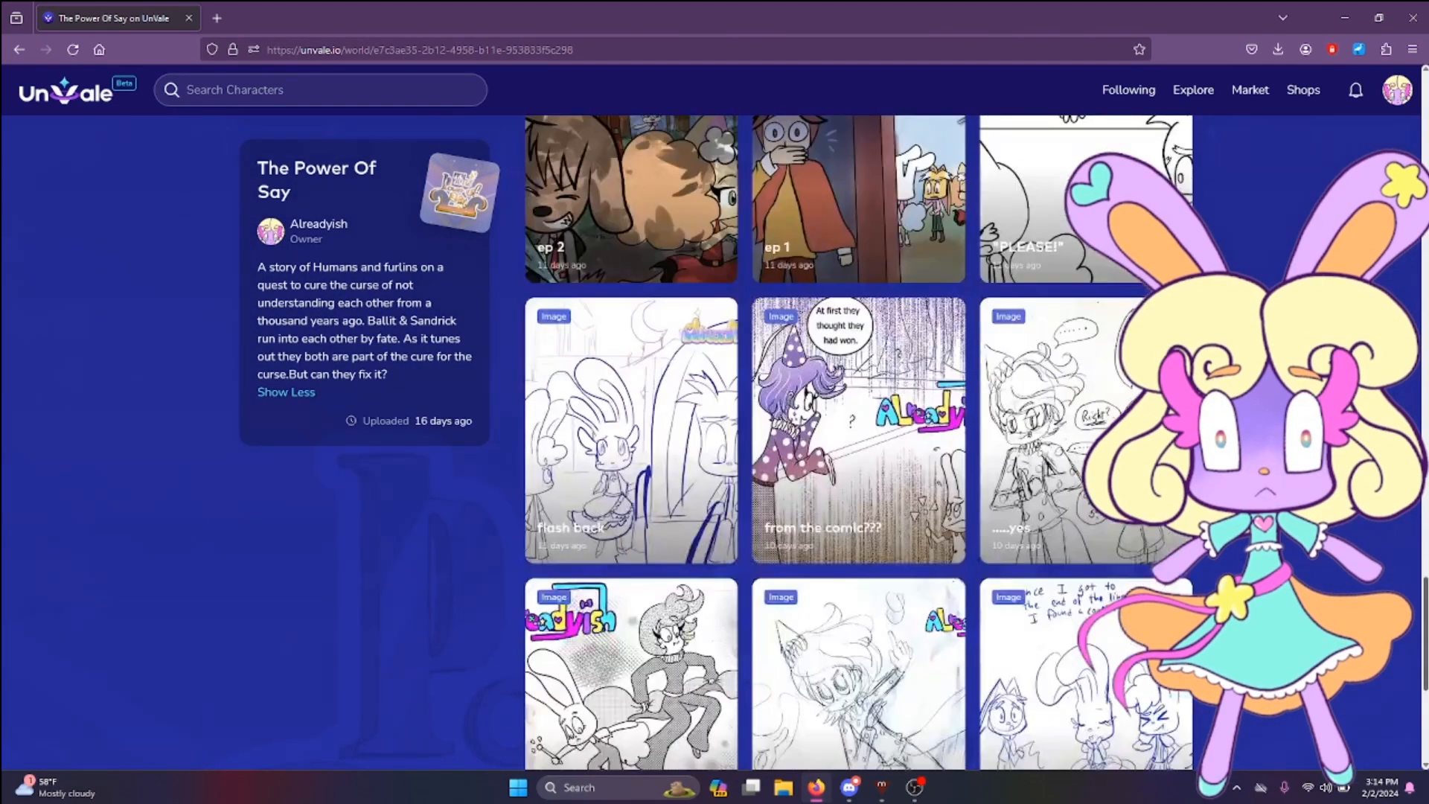
pyautogui.scroll(20, 856, 443)
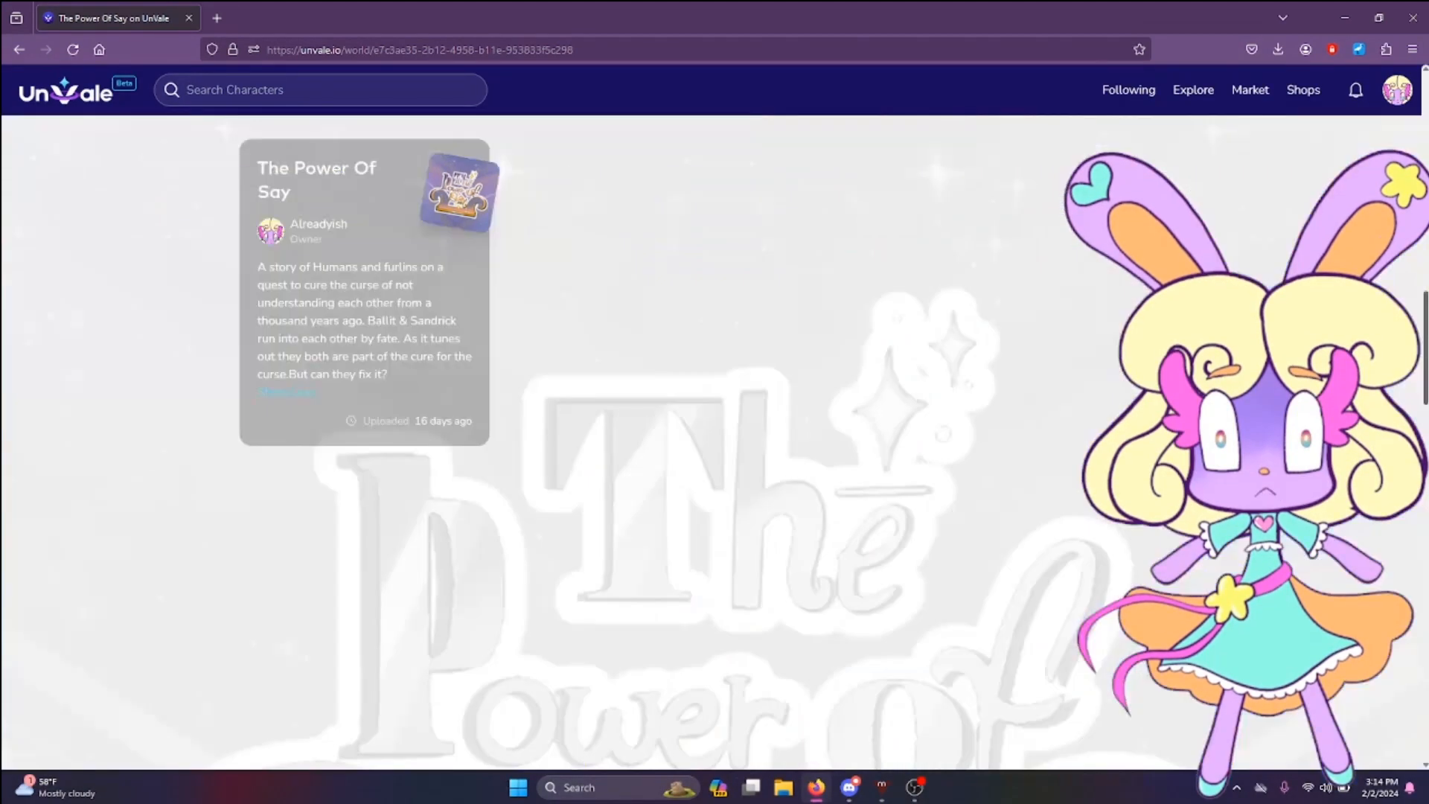
pyautogui.moveTo(1424, 257); pyautogui.dragTo(1425, 112)
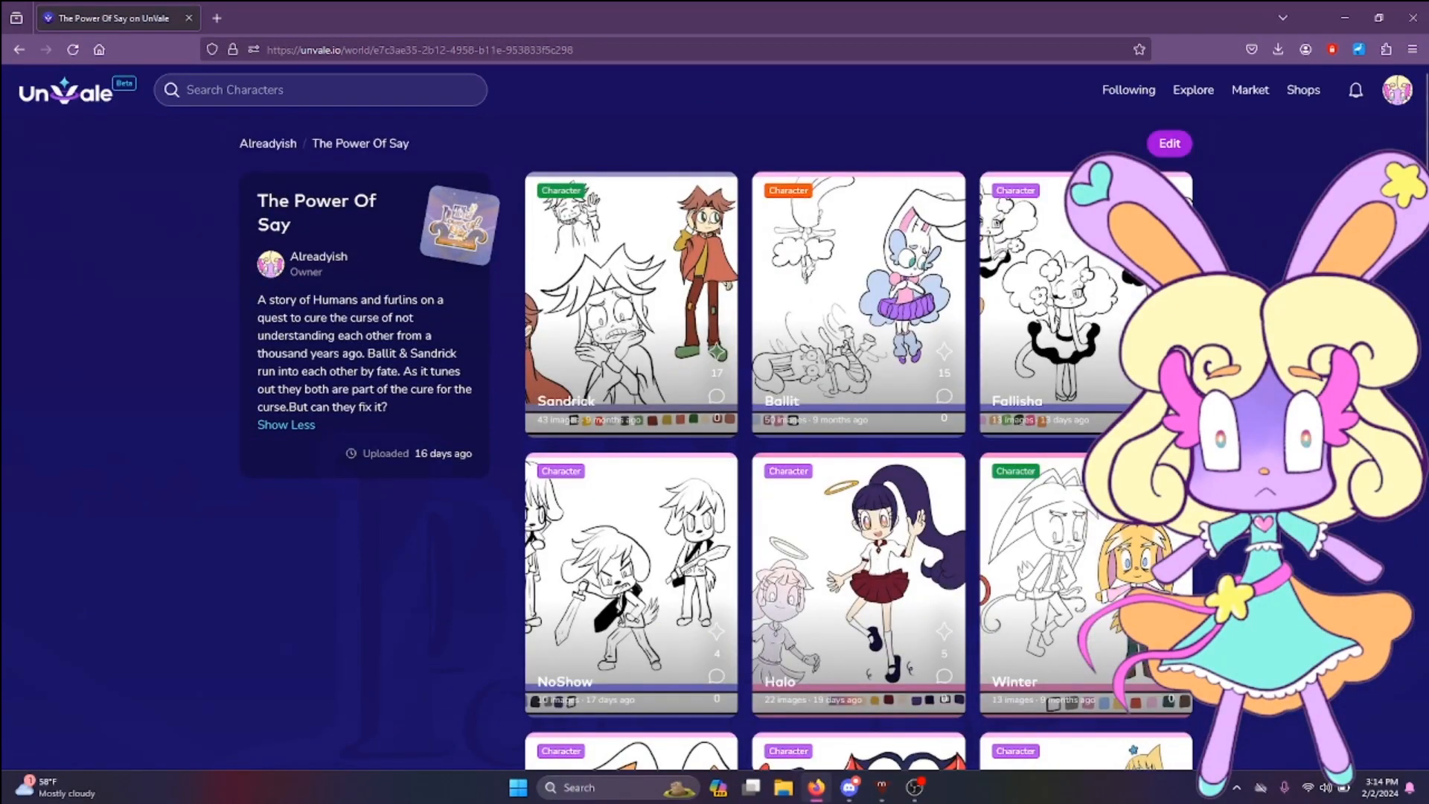
# Step: Go back to the account's own profile page and view its character transfers
pyautogui.click(1397, 90)
pyautogui.click(1276, 169)
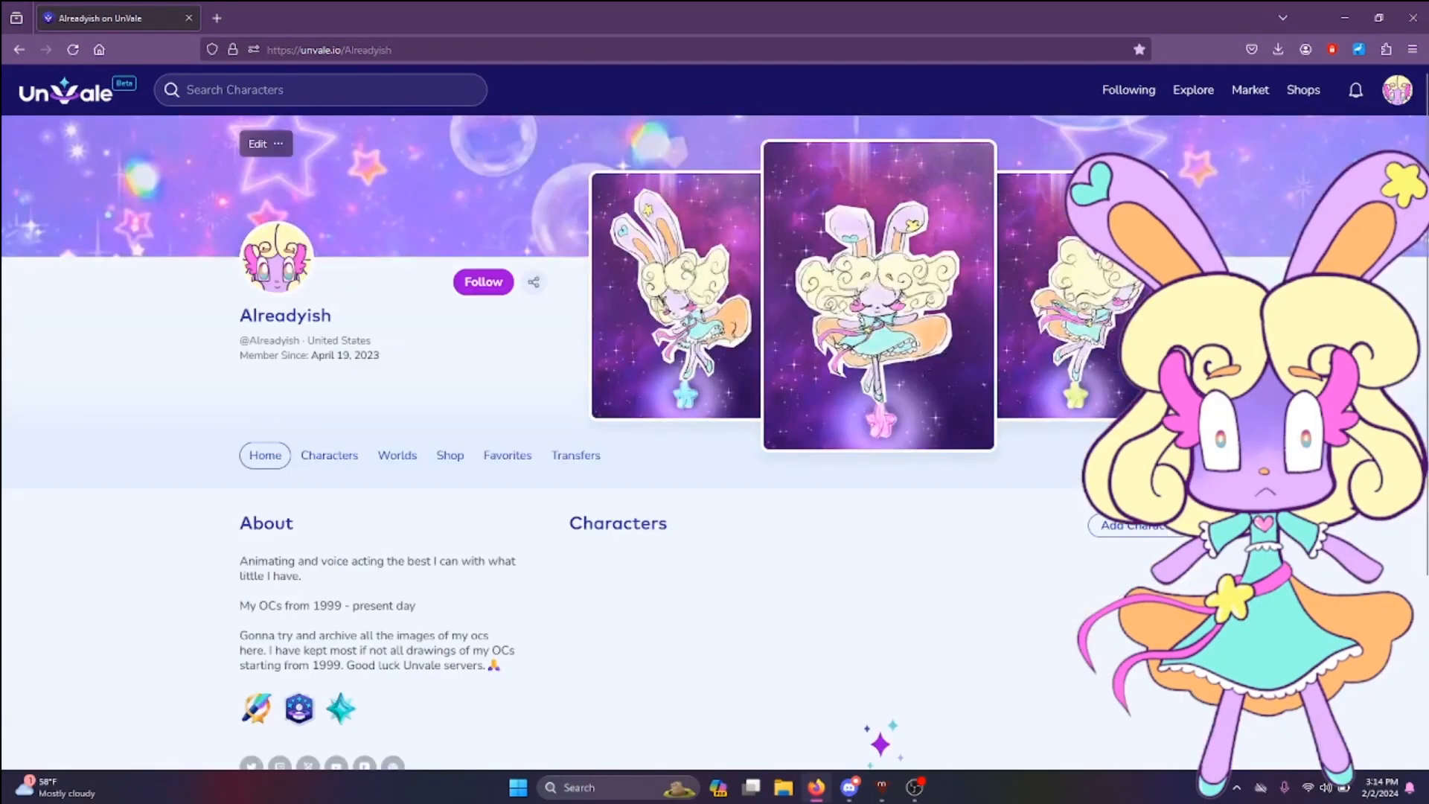
pyautogui.click(575, 456)
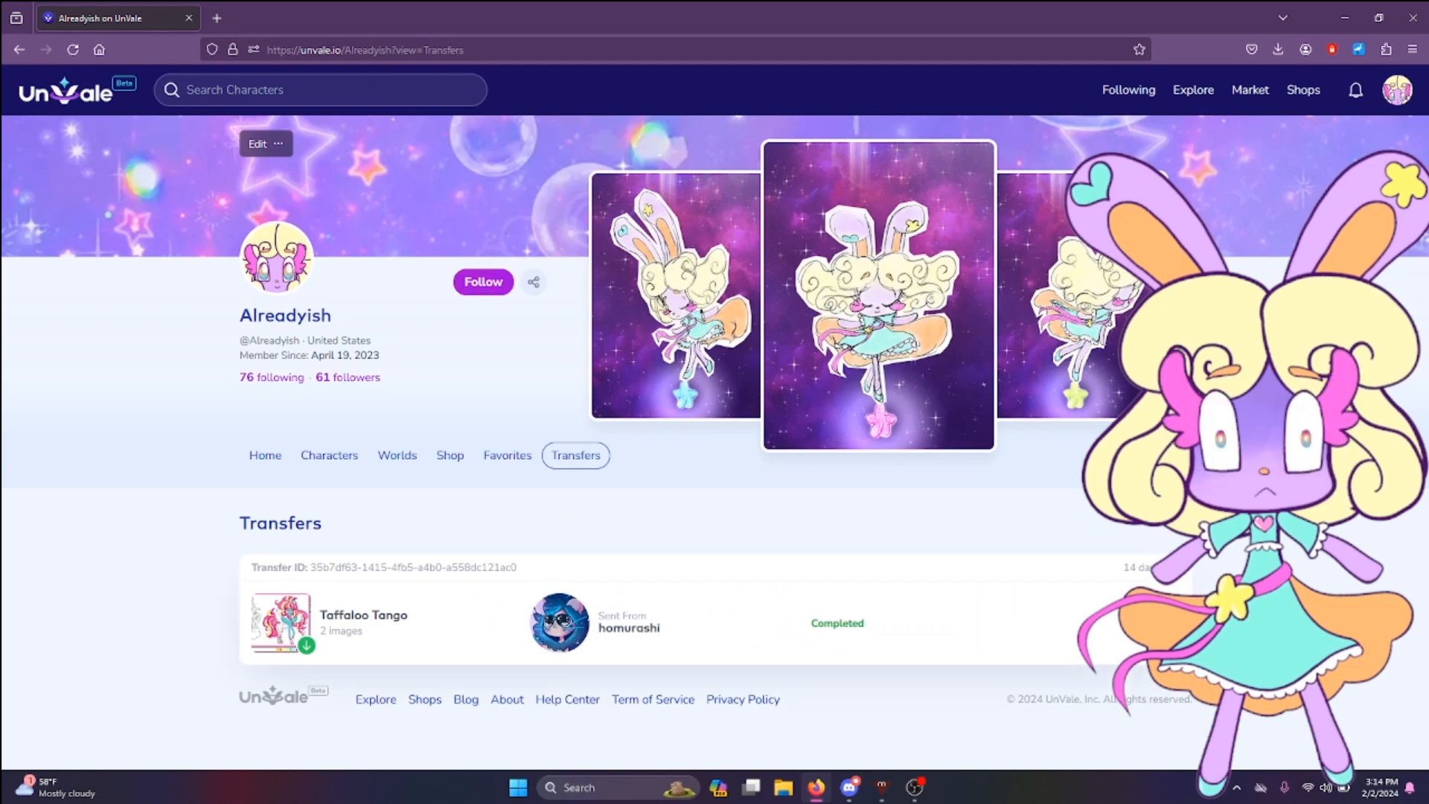
# Step: Open the transferred character Taffaloo Tango and look through its gallery and its comments
pyautogui.click(339, 617)
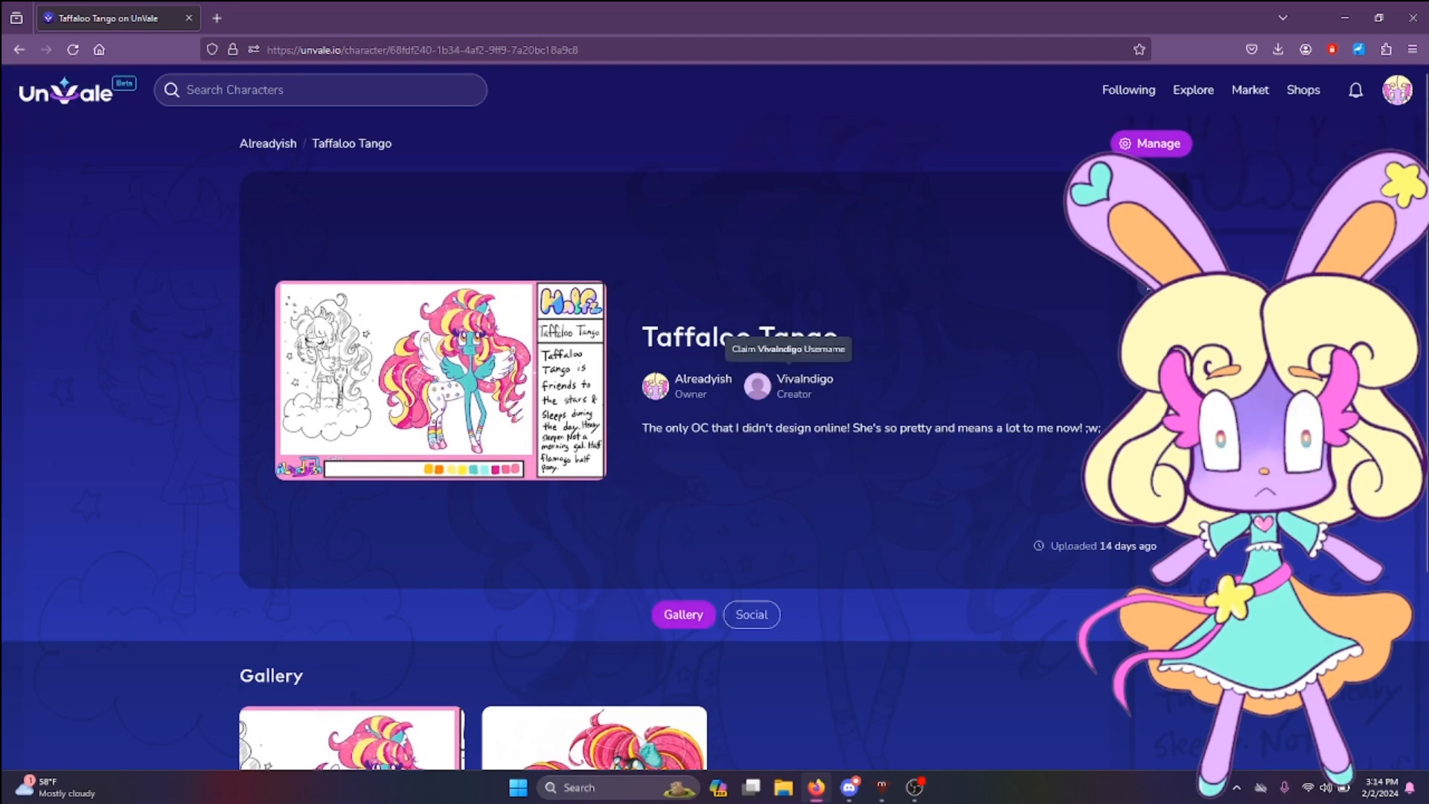
pyautogui.scroll(-1, 758, 385)
pyautogui.scroll(-3, 608, 443)
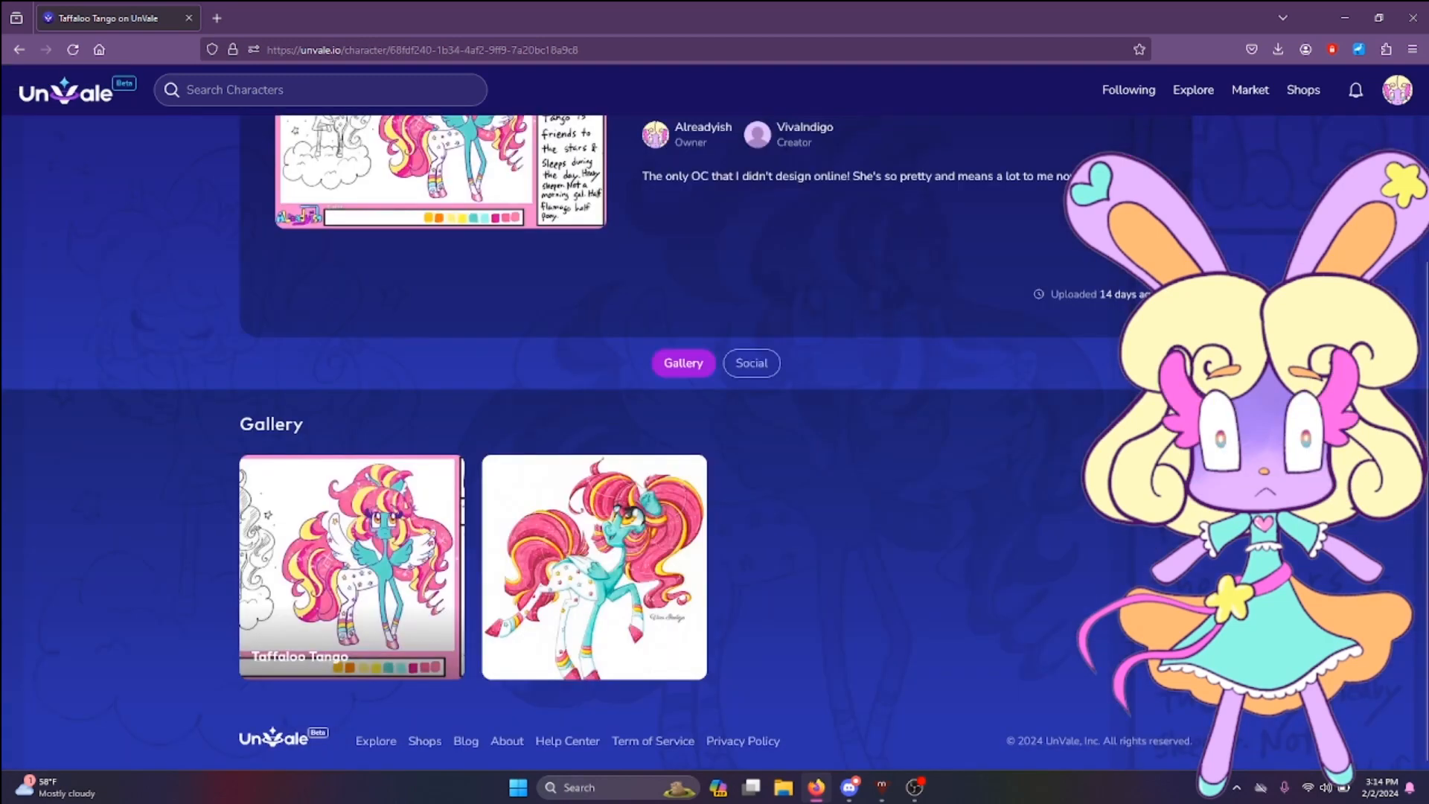
pyautogui.click(752, 363)
pyautogui.scroll(-3, 752, 372)
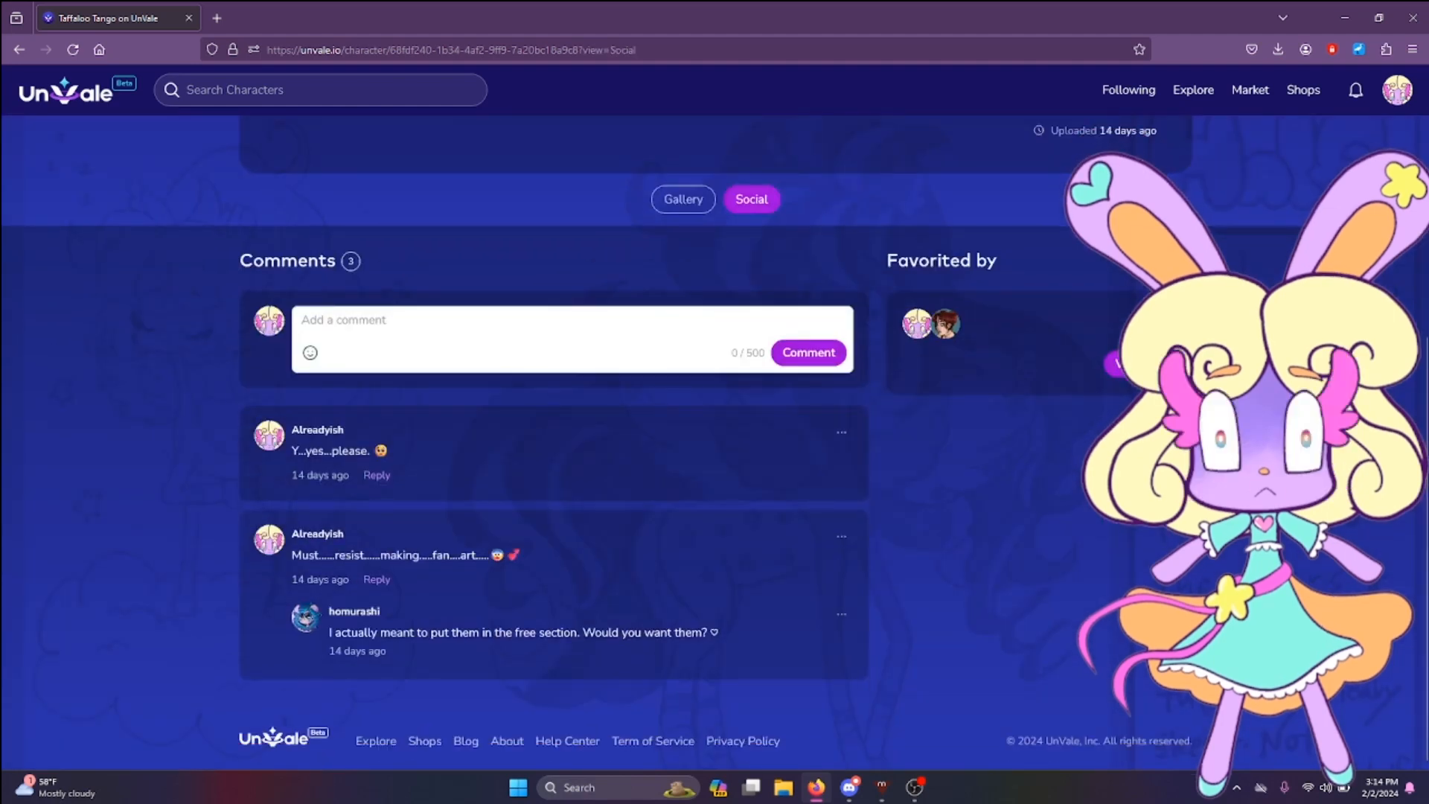
pyautogui.scroll(5, 609, 443)
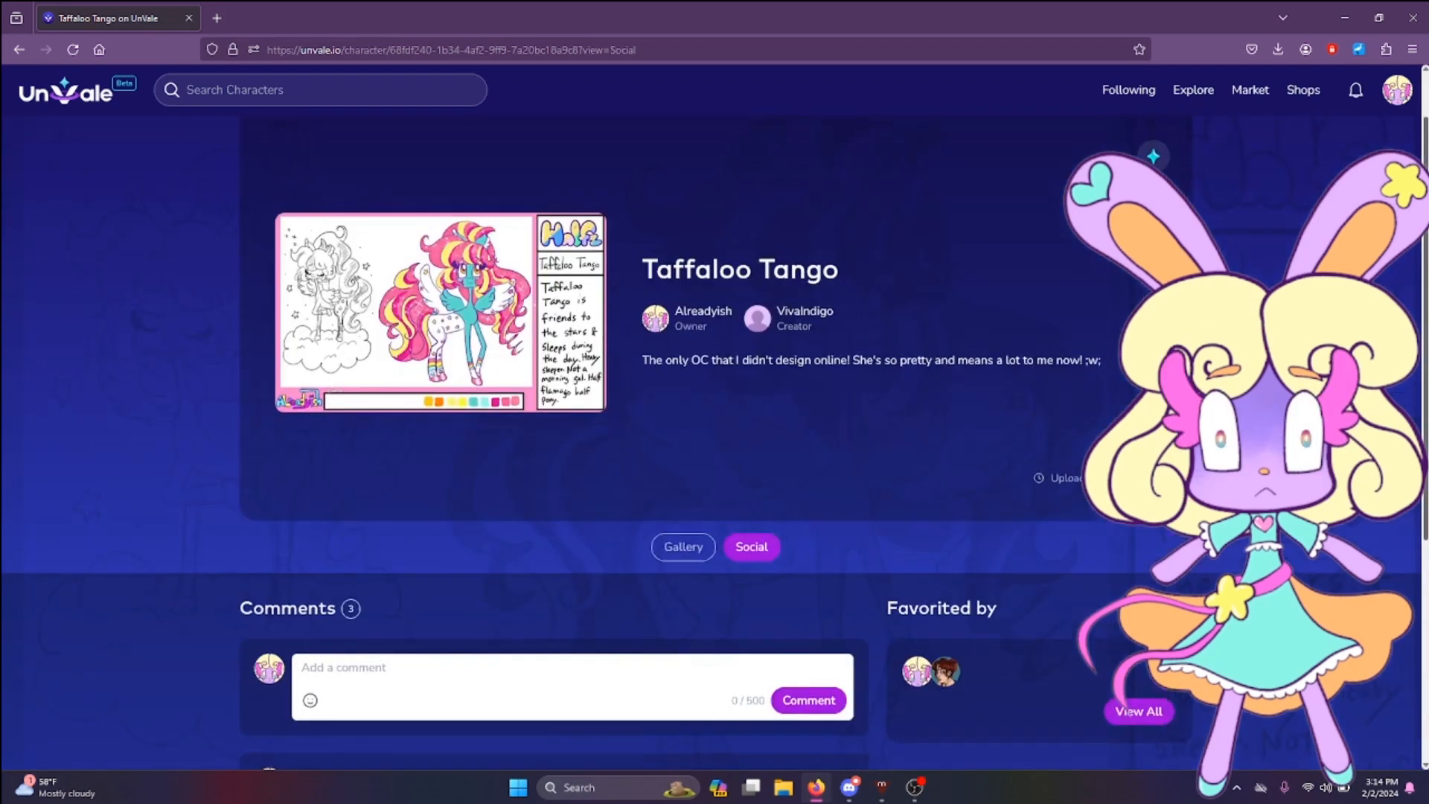
pyautogui.scroll(1, 714, 416)
# Step: Open the Explore Characters page and favorite hyperpop, July the Human/Bat, Callum and Mellie :)
pyautogui.click(1193, 89)
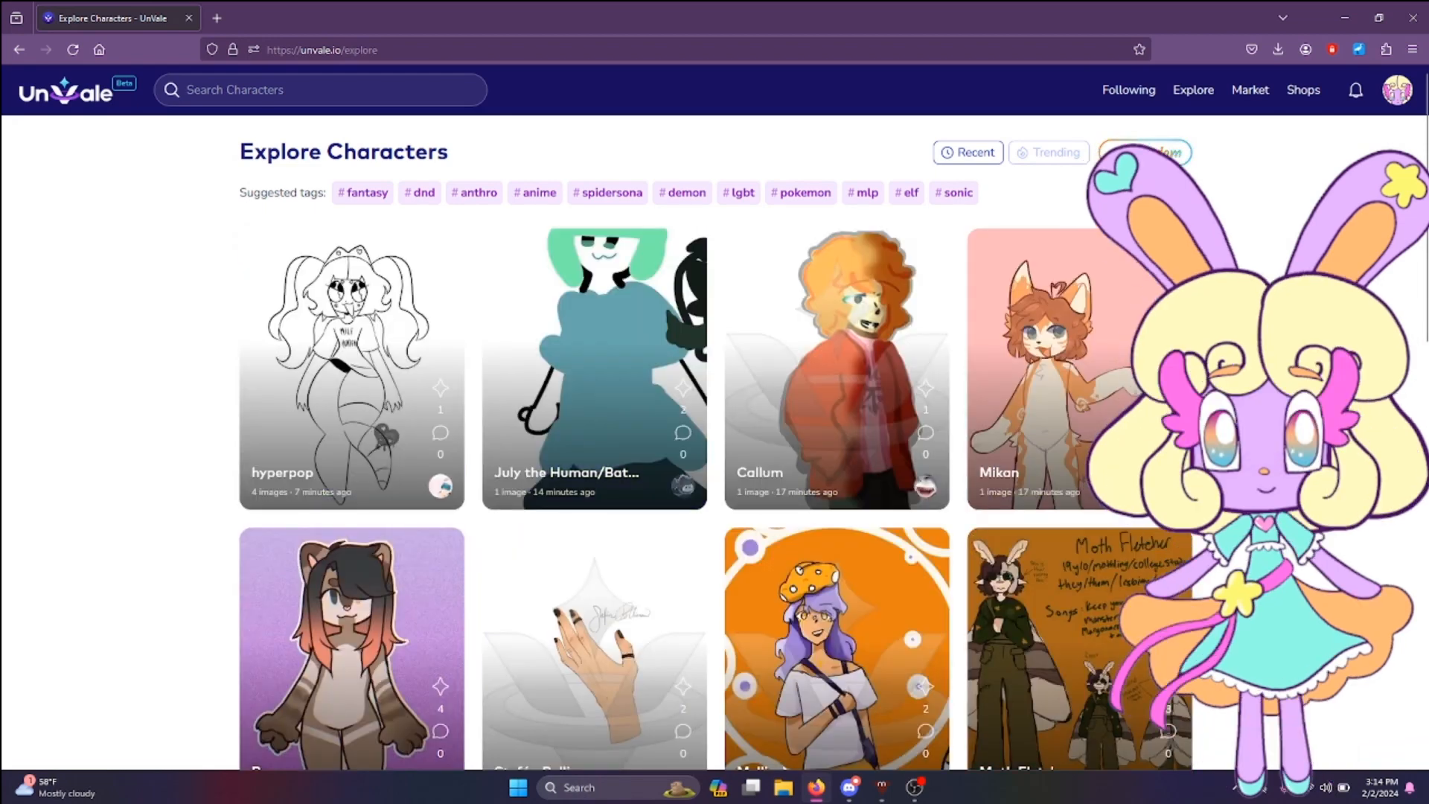
pyautogui.scroll(-3, 715, 443)
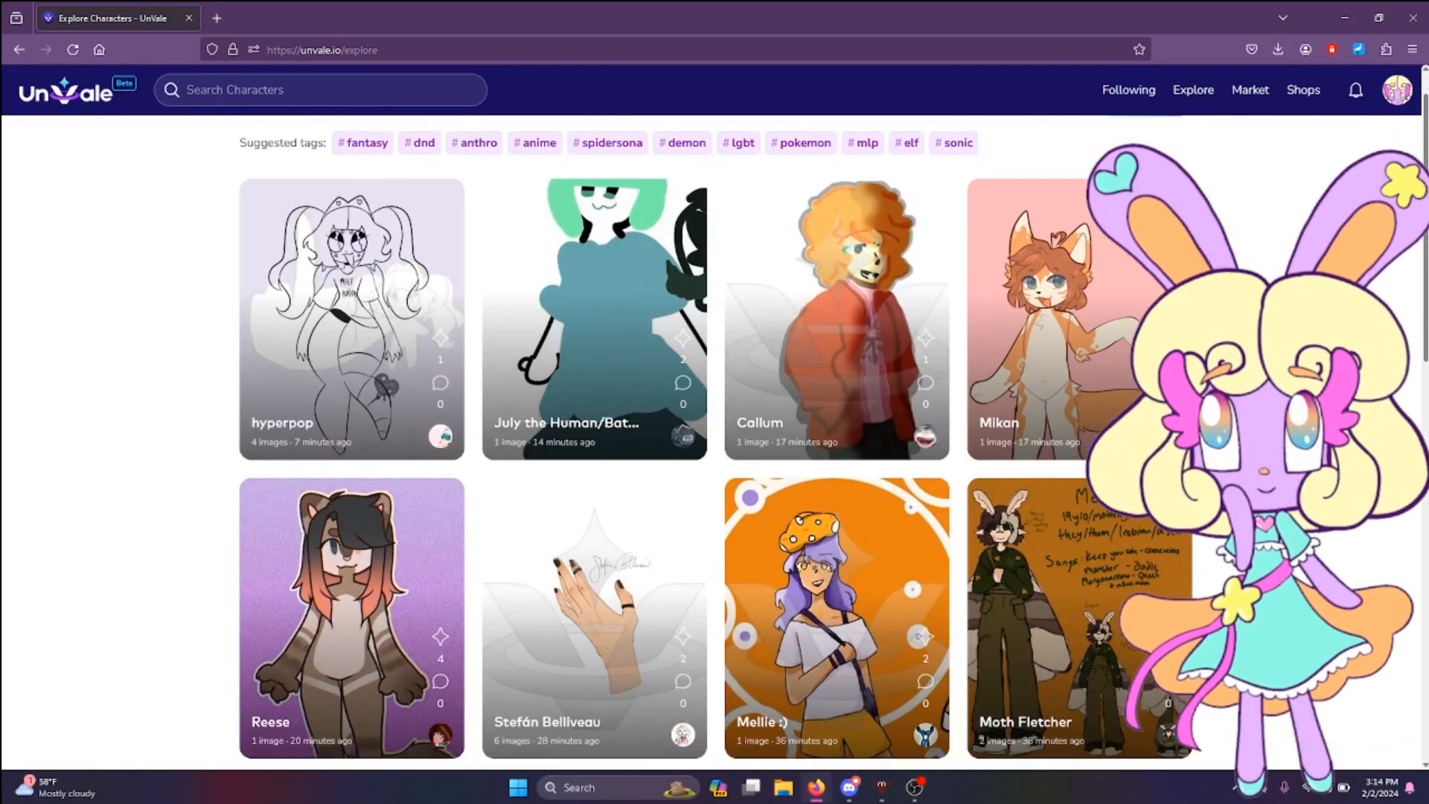
pyautogui.scroll(2, 715, 443)
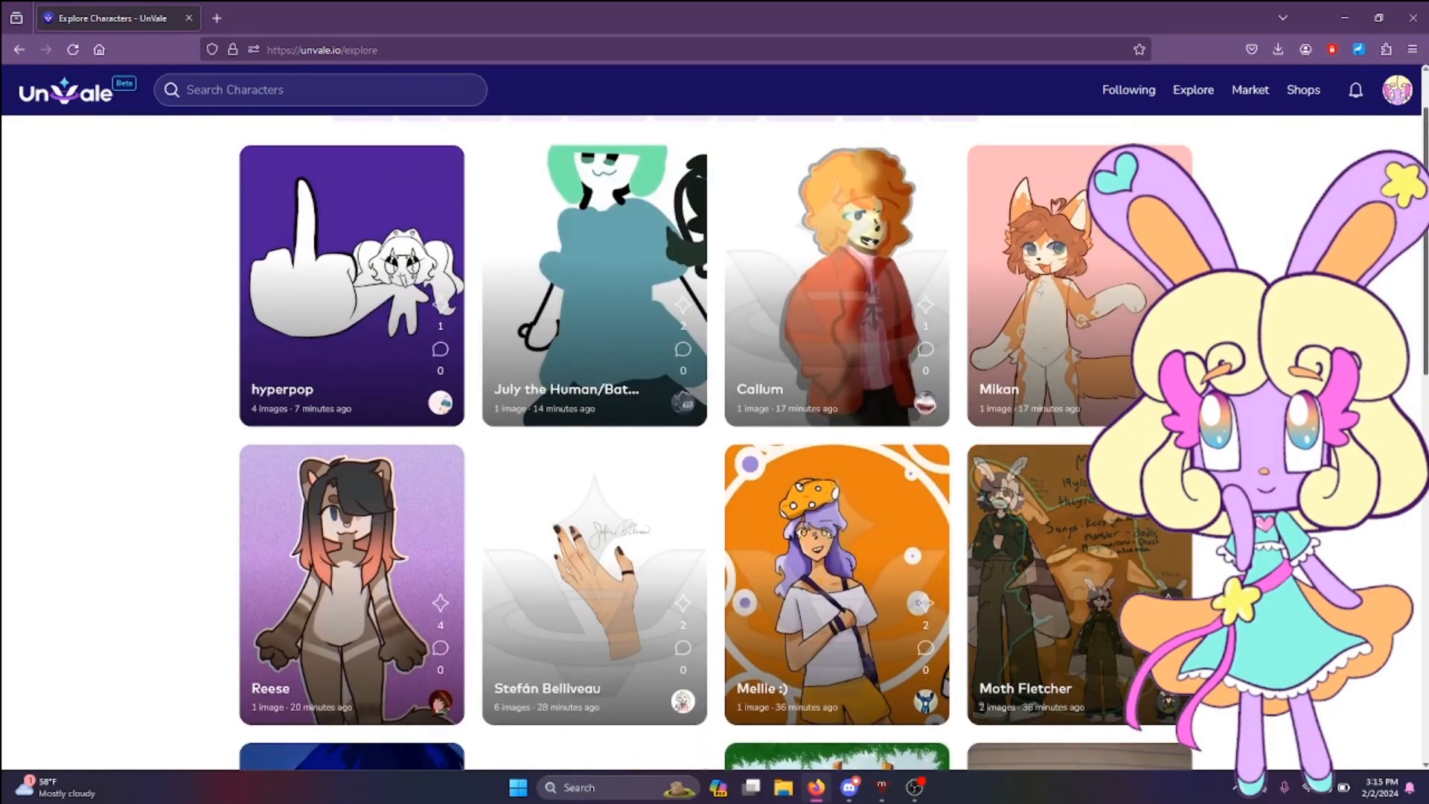
pyautogui.click(683, 304)
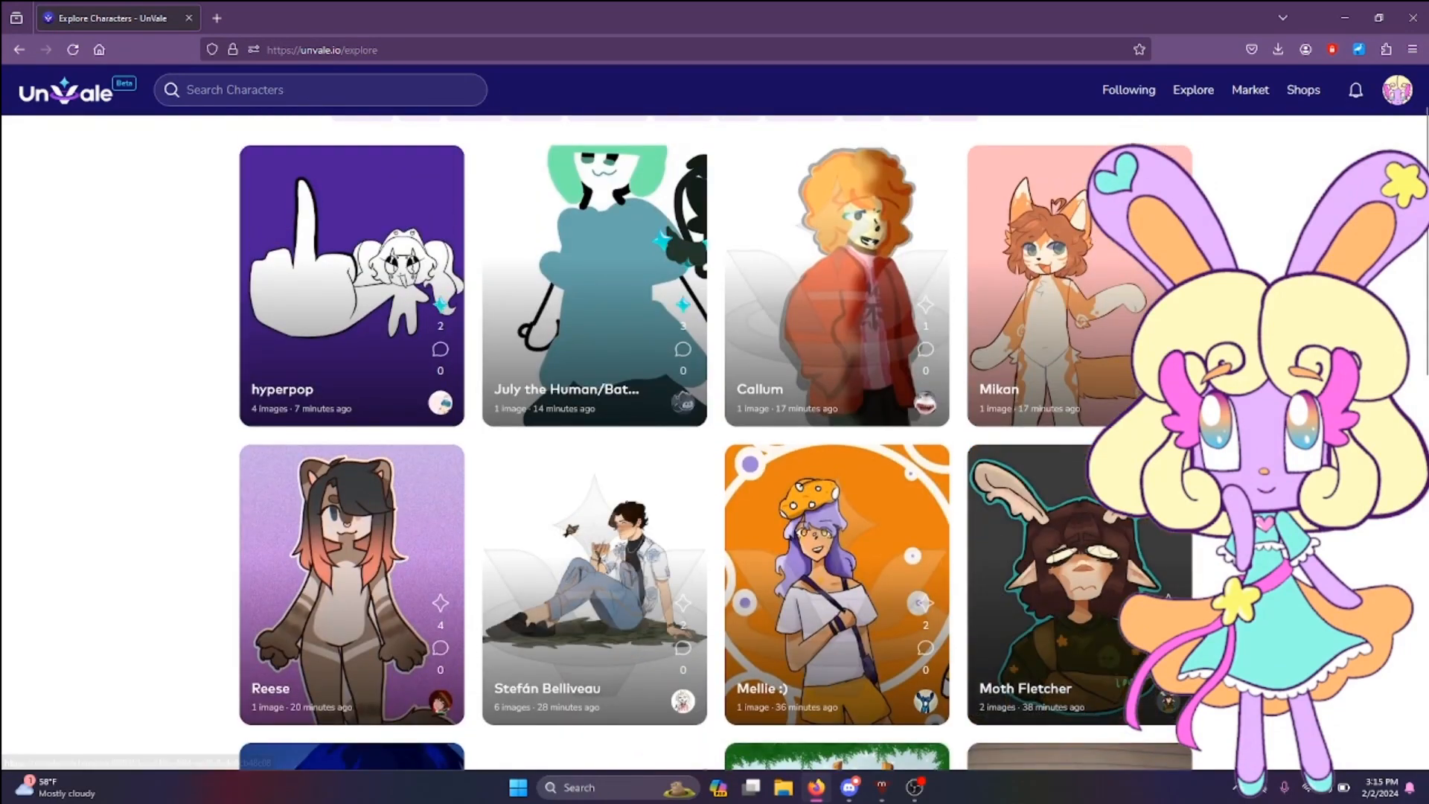
pyautogui.click(925, 304)
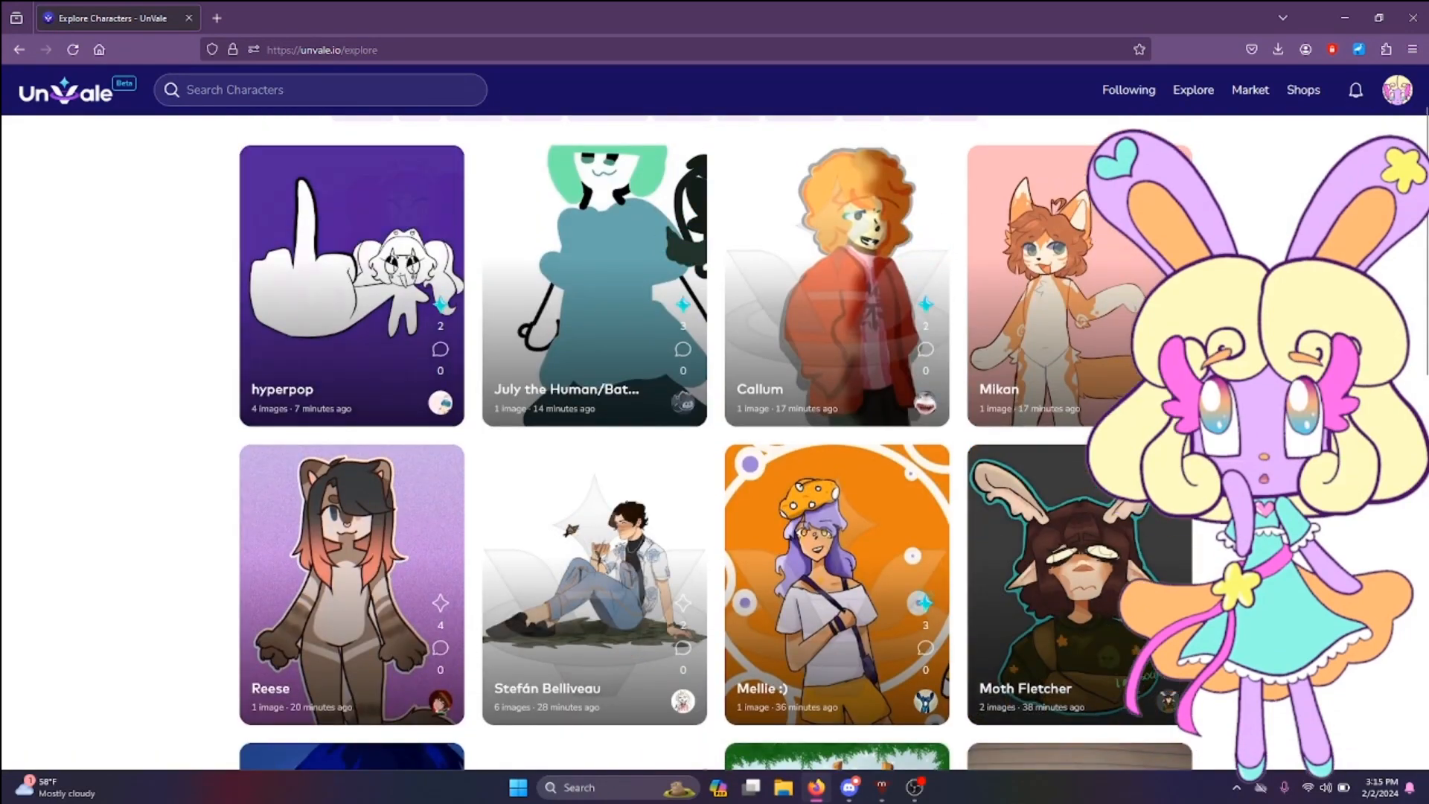
pyautogui.click(925, 603)
# Step: Go to page 2 of the explored characters, favorite Shoto Hazama and browse the other characters there
pyautogui.scroll(-1, 925, 603)
pyautogui.scroll(-4, 714, 446)
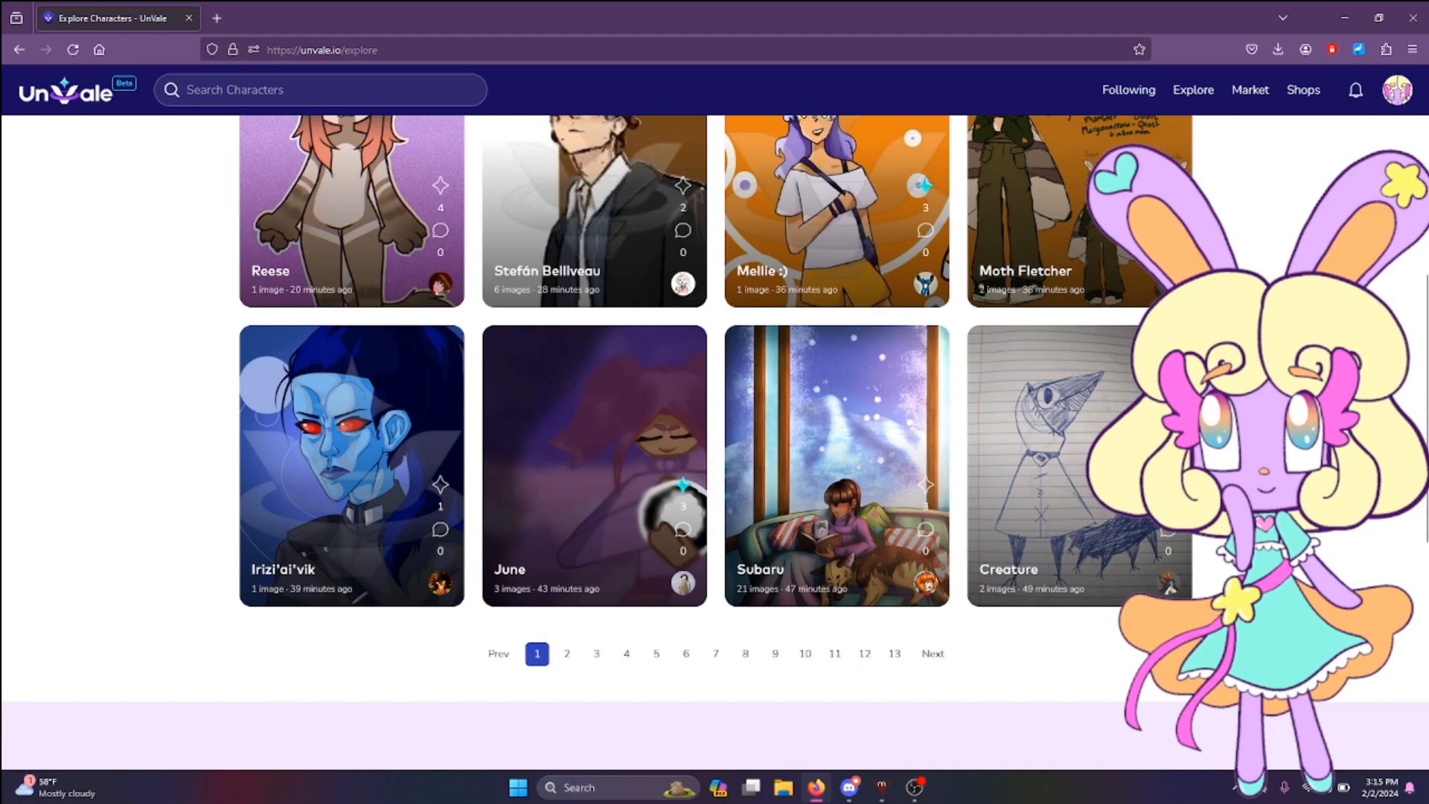
pyautogui.click(566, 654)
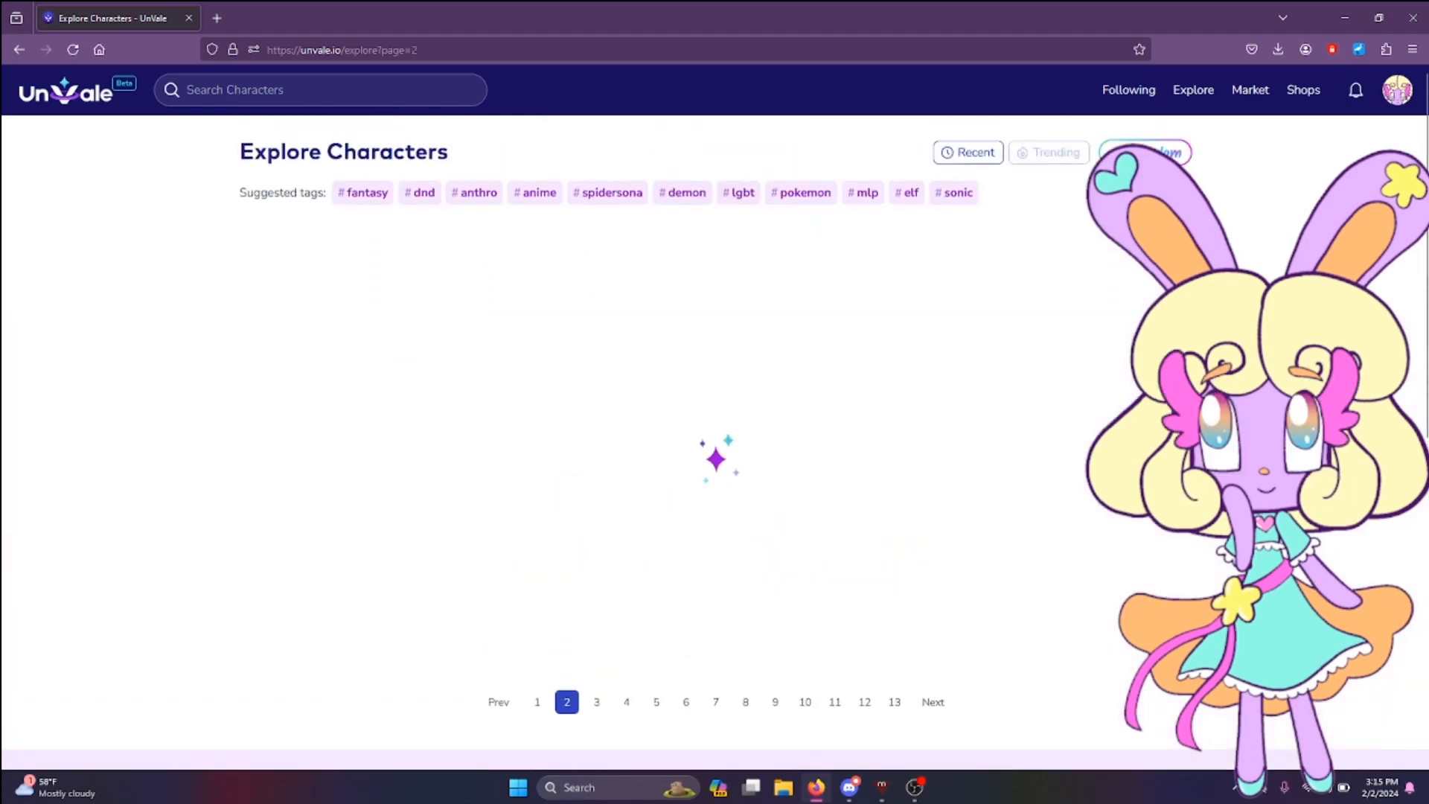
pyautogui.scroll(-1, 715, 446)
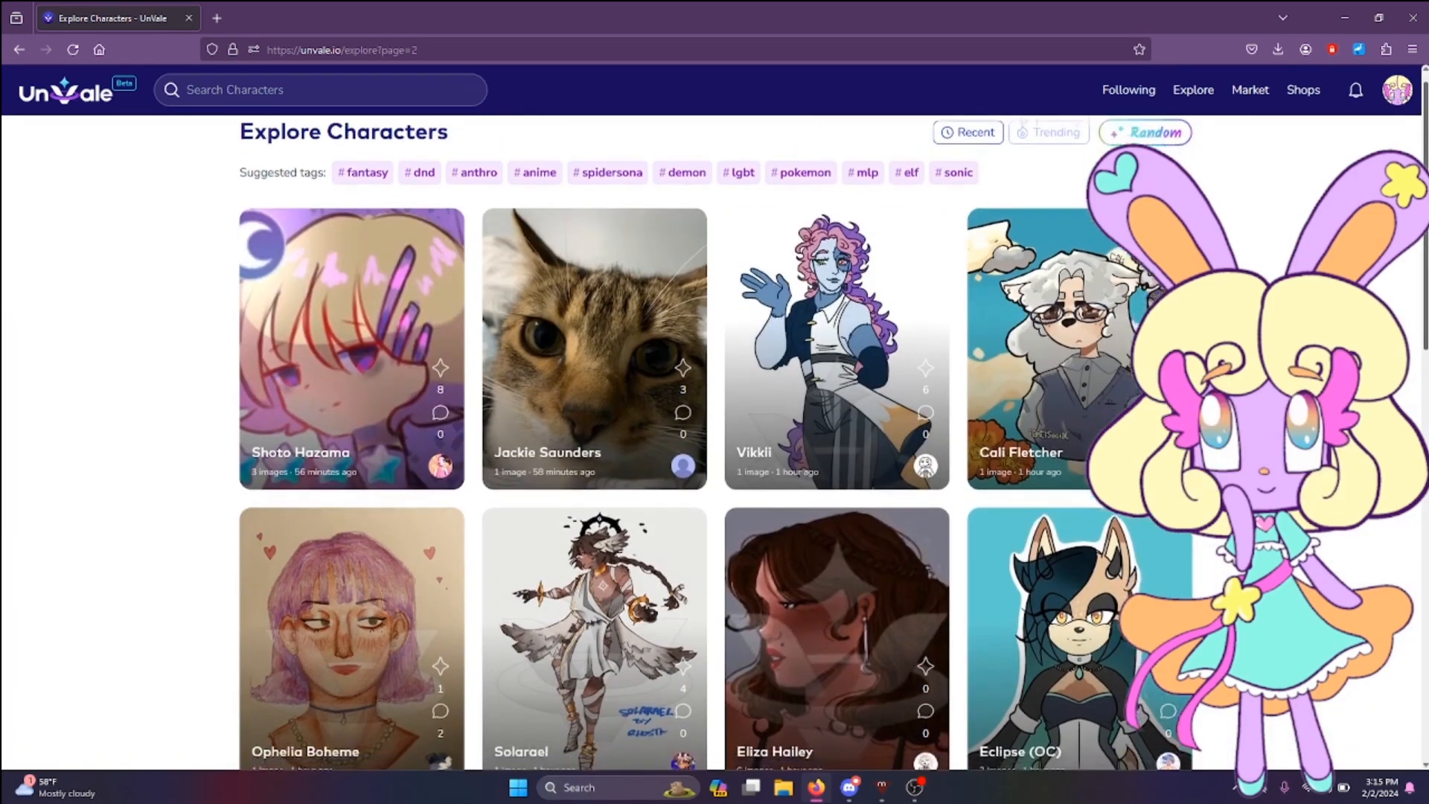
pyautogui.click(441, 327)
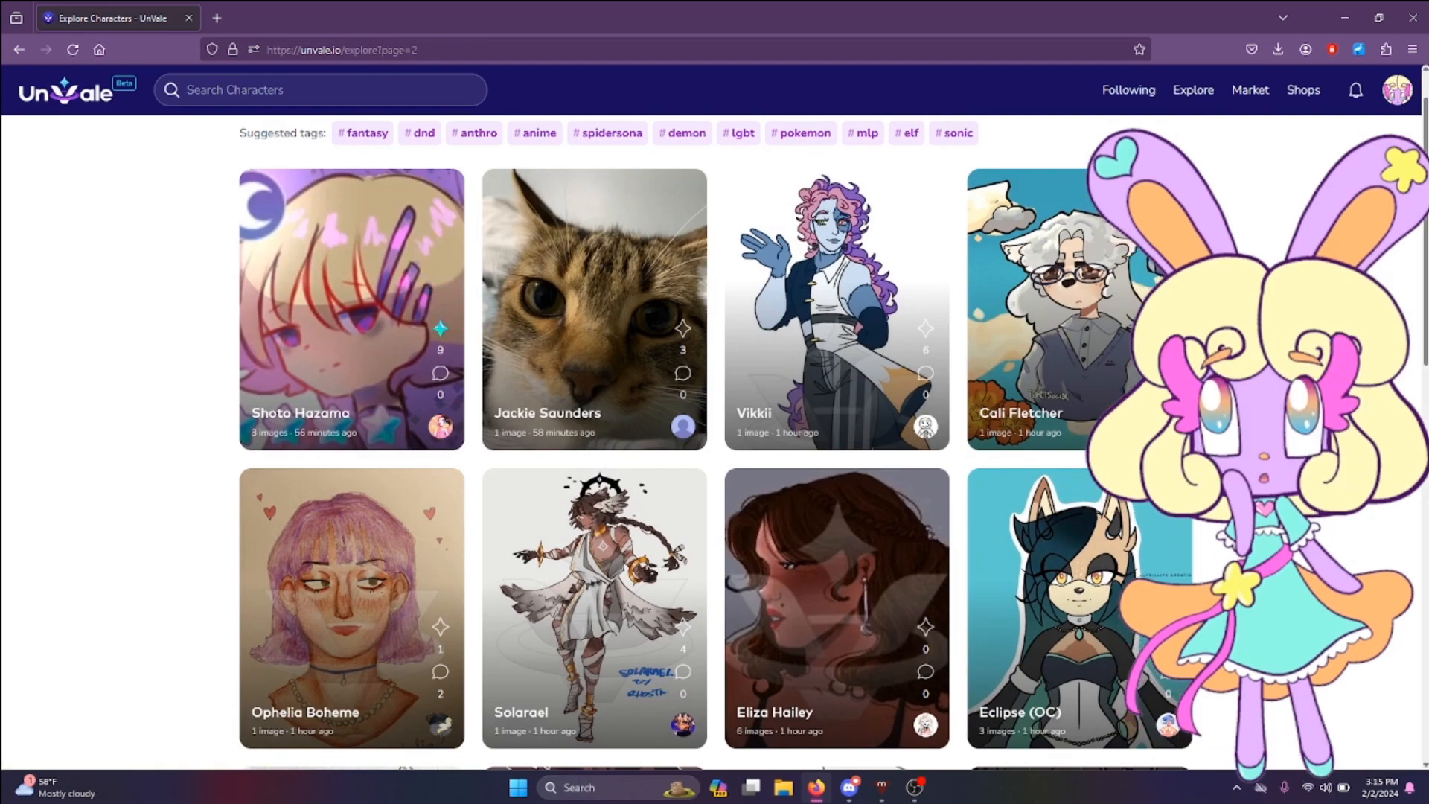
pyautogui.scroll(-2, 477, 447)
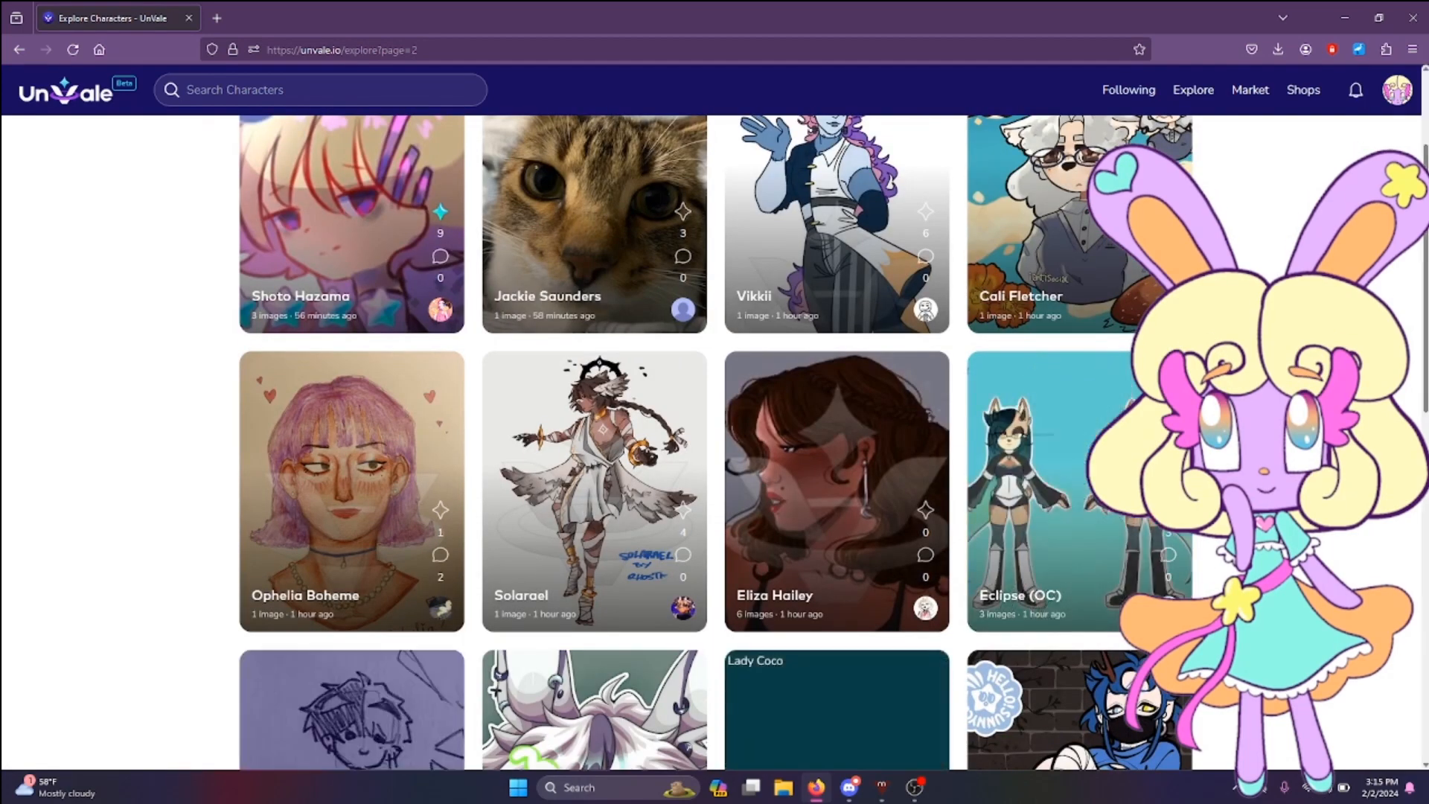
pyautogui.scroll(3, 715, 447)
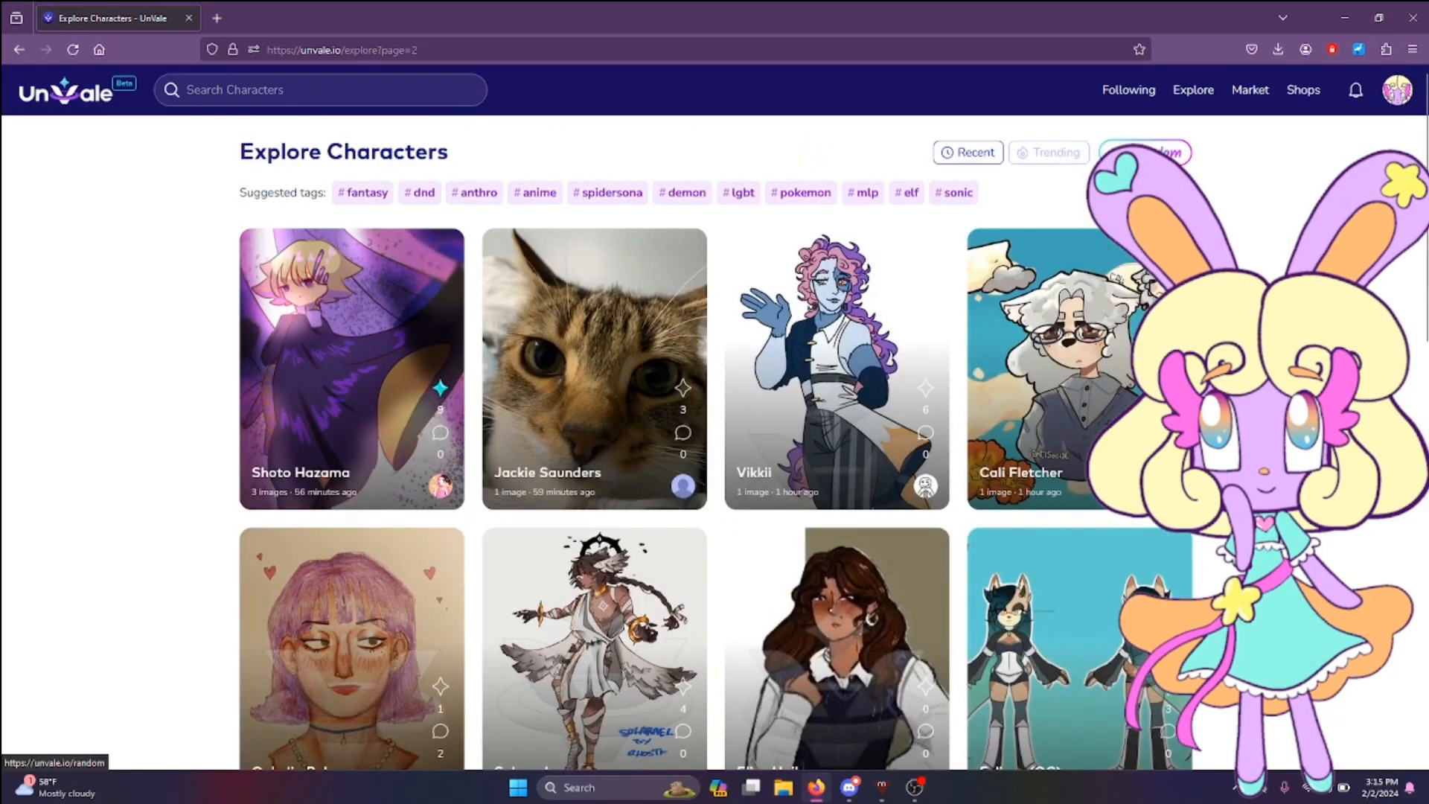
# Step: Open the random character discovery page and reveal the last card in its first row
pyautogui.click(1150, 152)
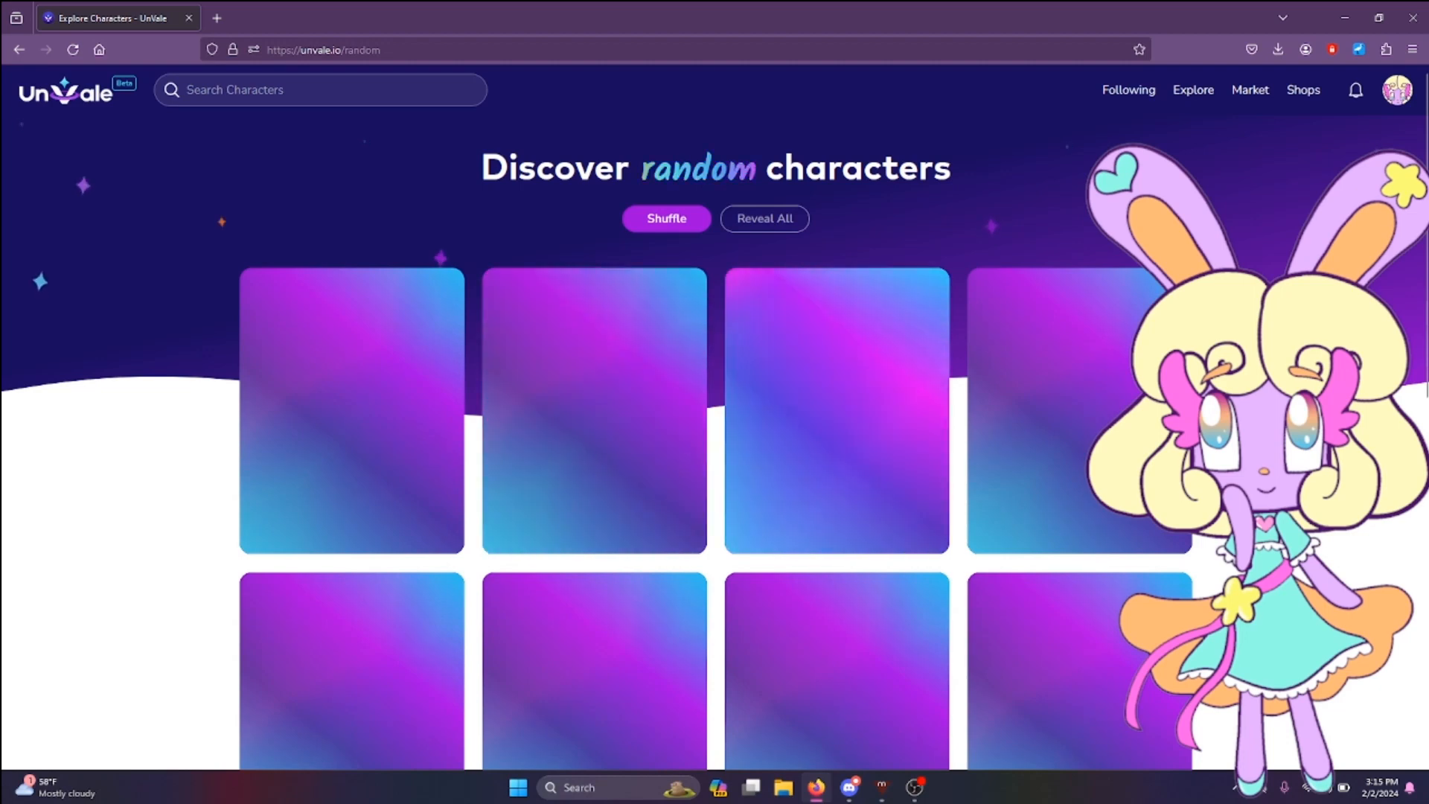
pyautogui.scroll(-1, 715, 446)
pyautogui.scroll(-1, 715, 447)
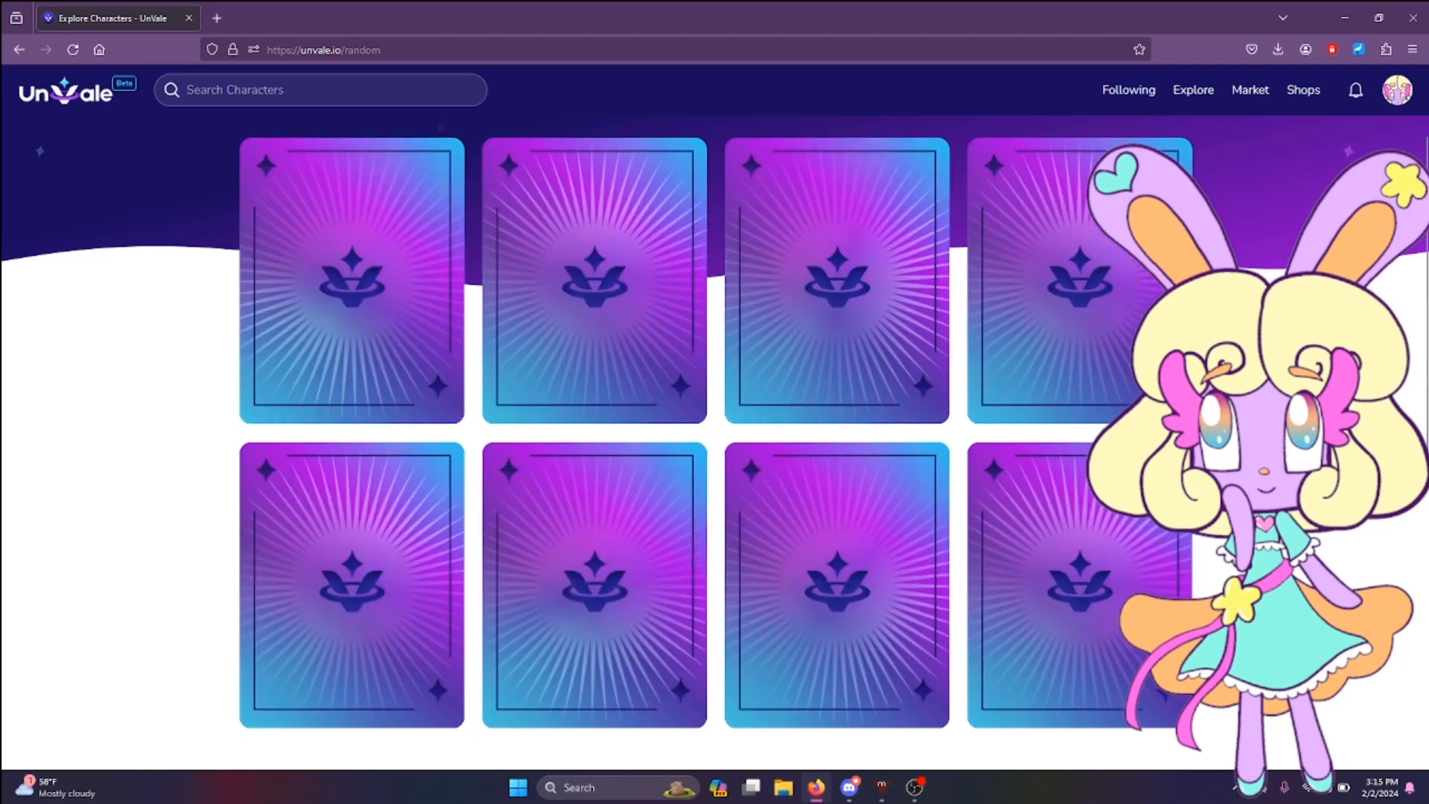
pyautogui.click(1079, 281)
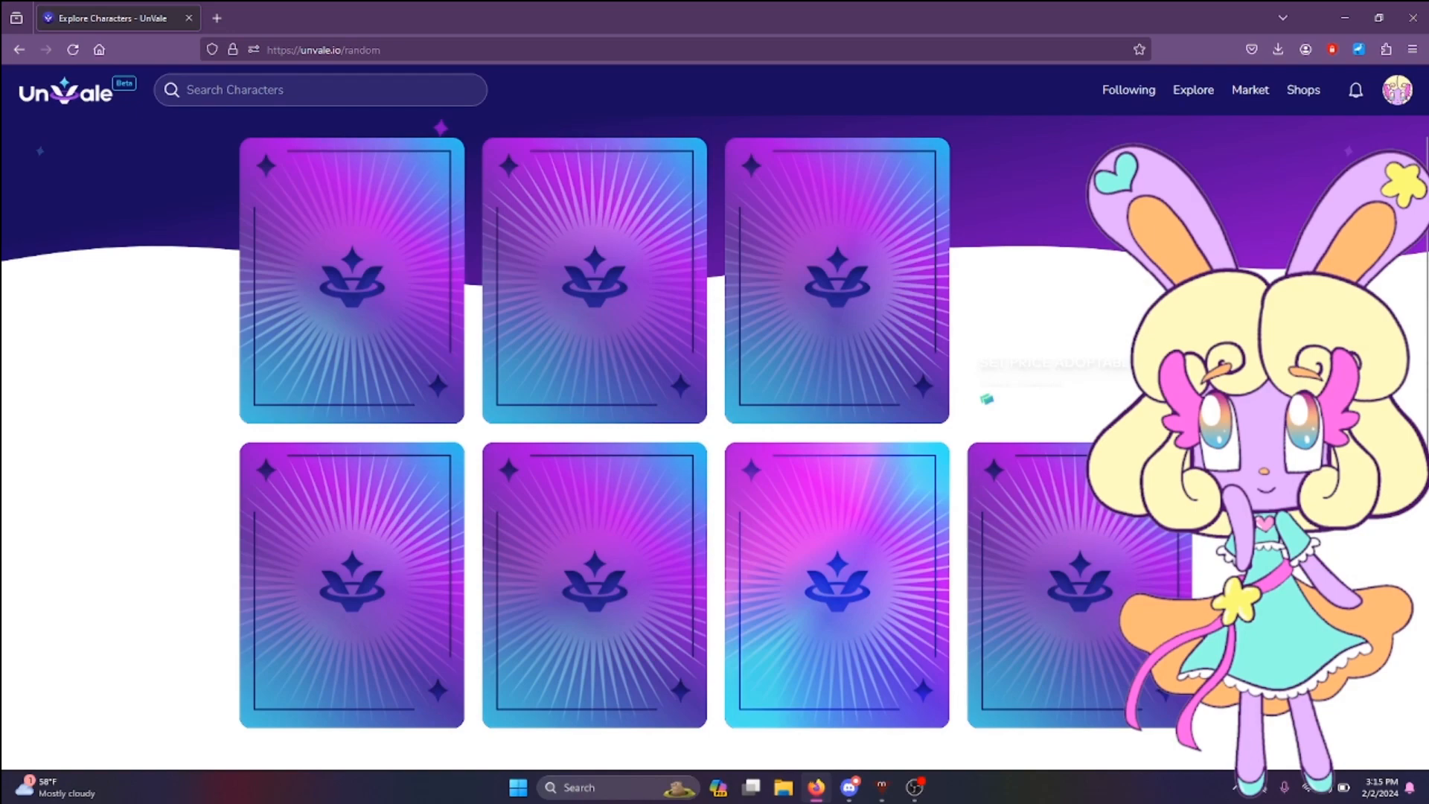
# Step: Reveal all remaining random character cards, look through them and shuffle a new set
pyautogui.scroll(2, 714, 447)
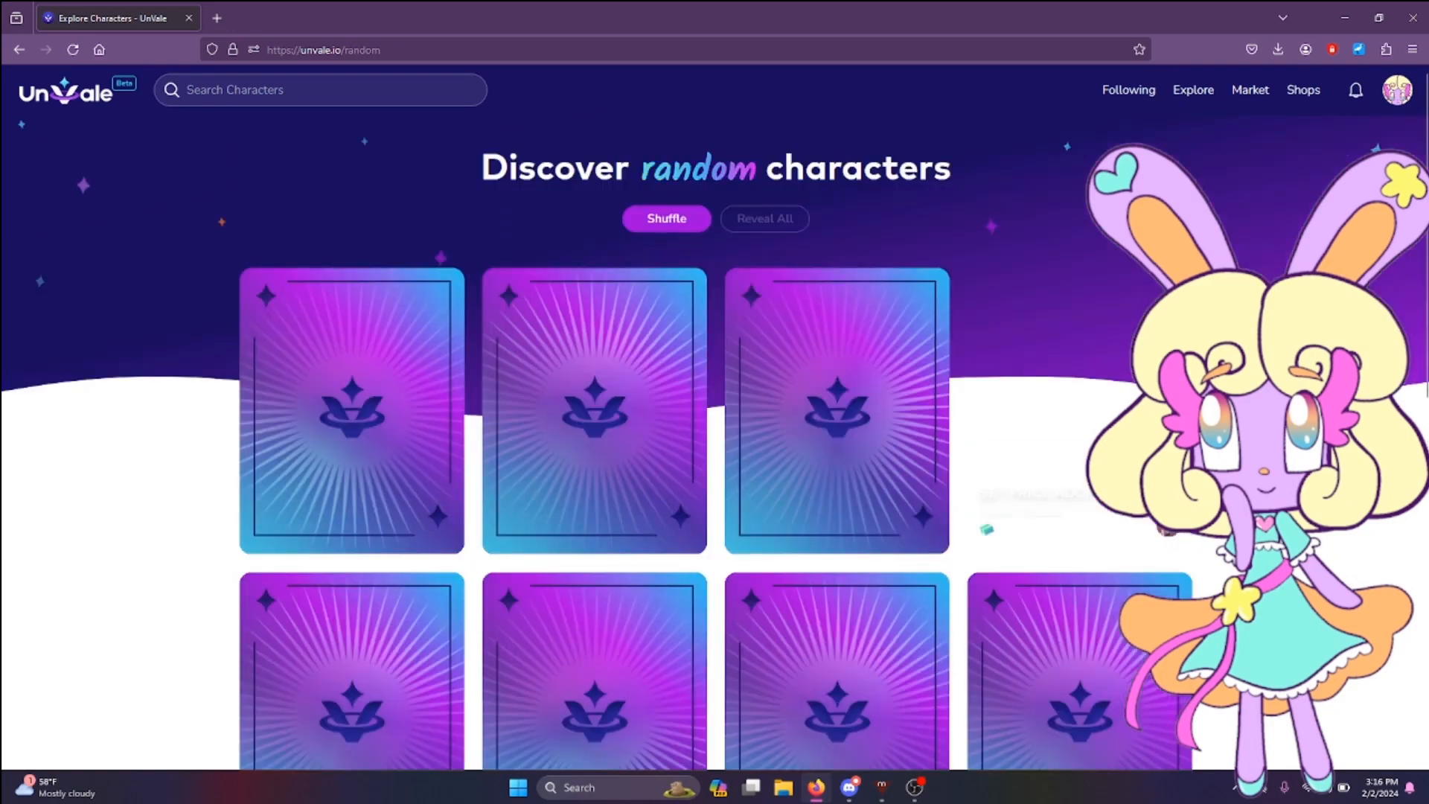
pyautogui.click(848, 540)
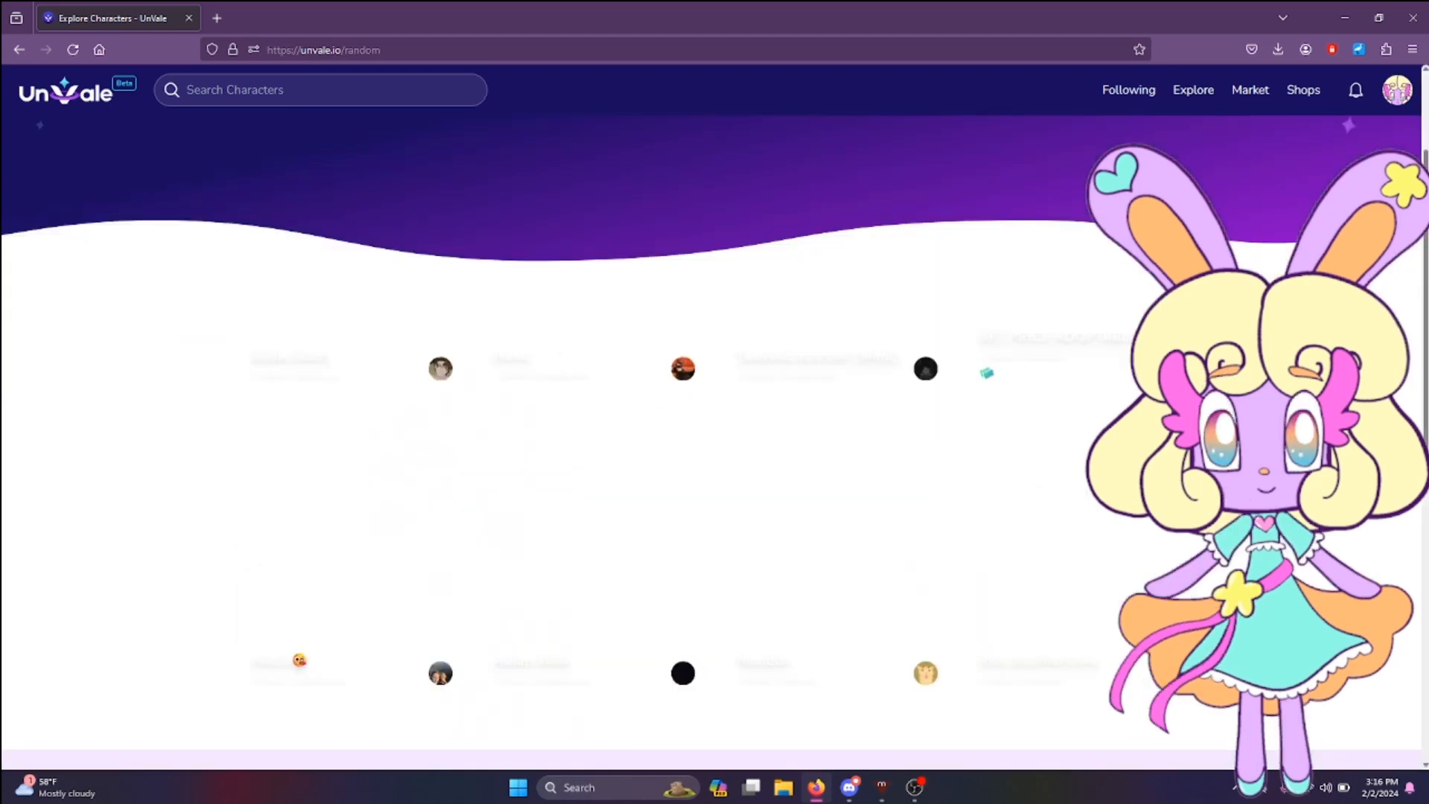
pyautogui.scroll(-1, 715, 446)
pyautogui.scroll(1, 715, 447)
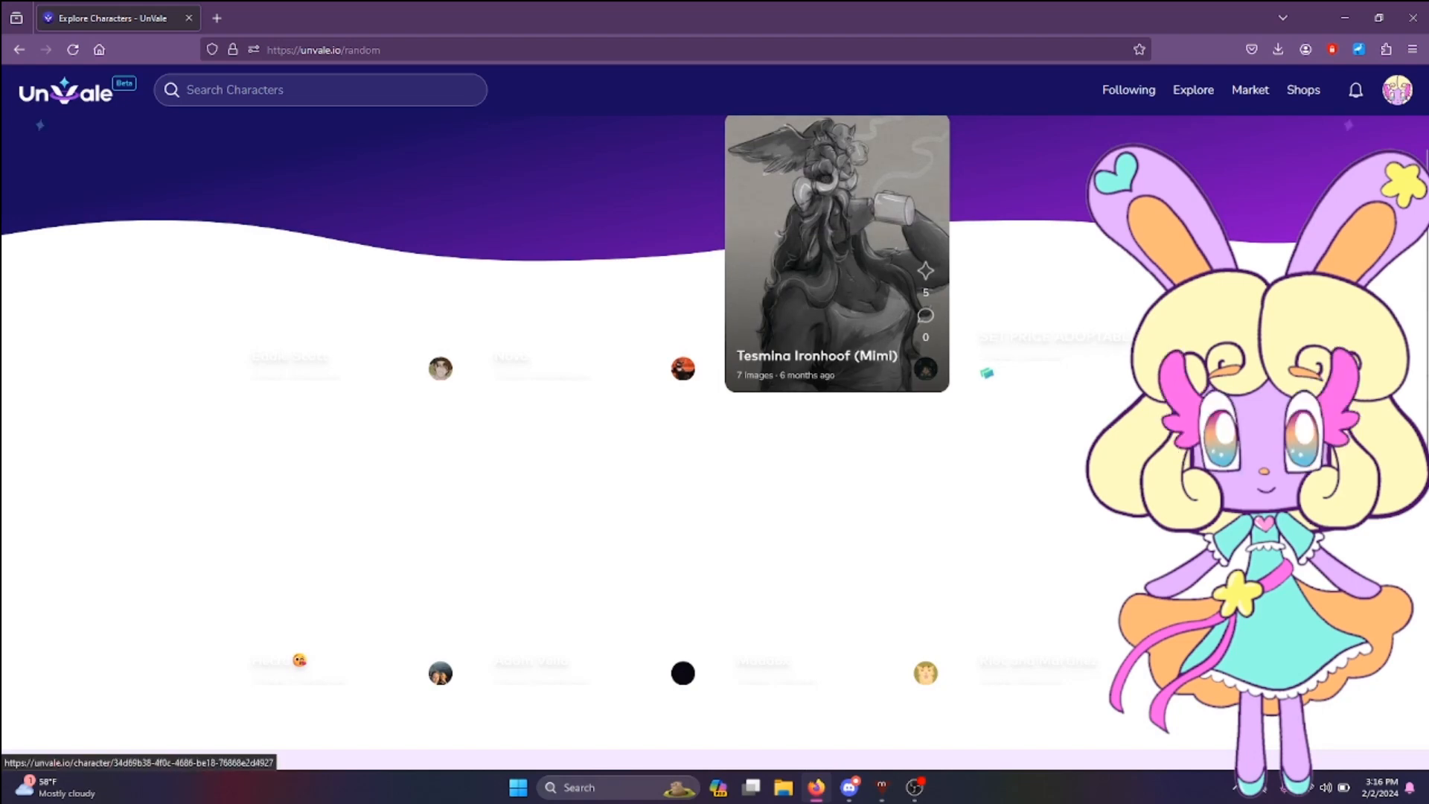
pyautogui.scroll(2, 837, 298)
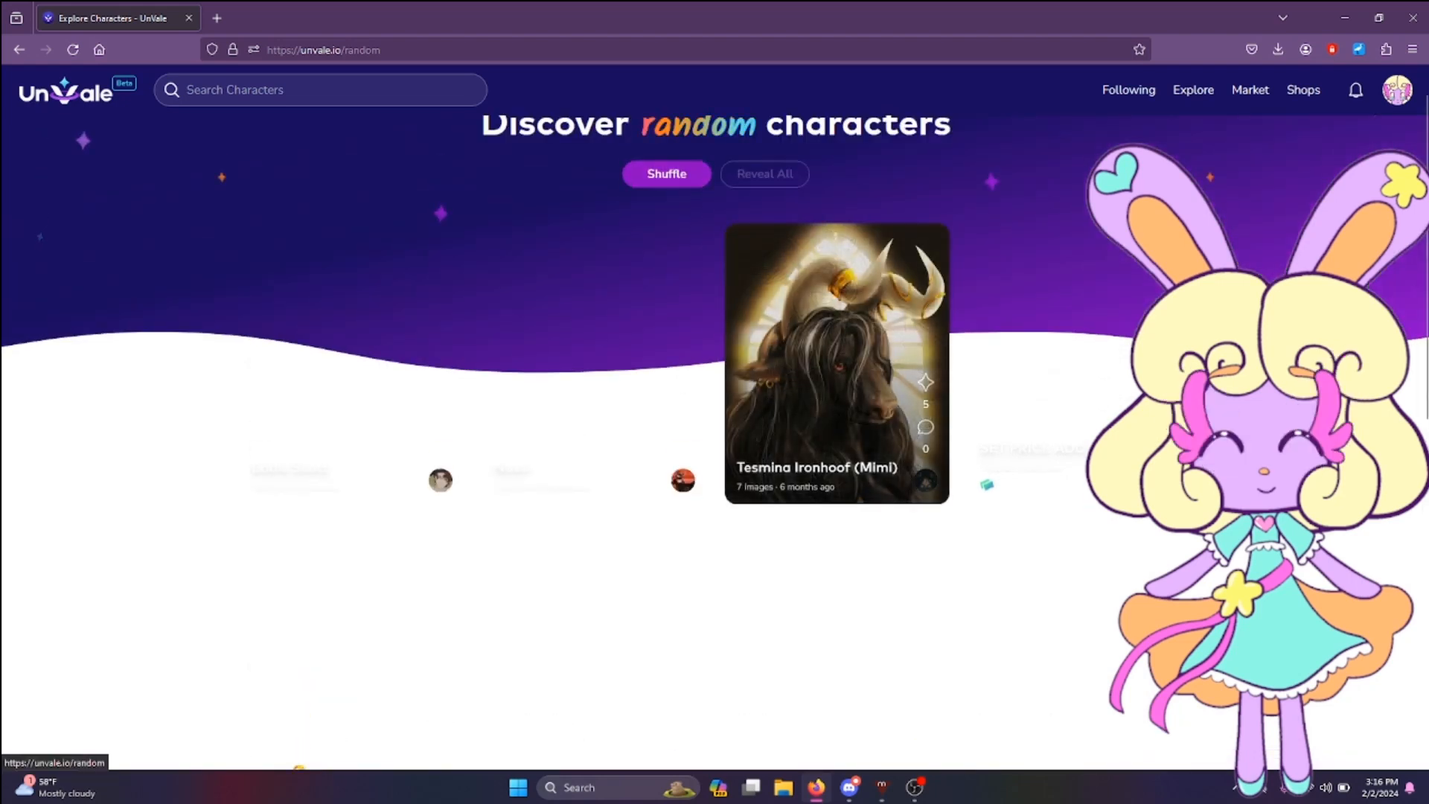
pyautogui.click(667, 175)
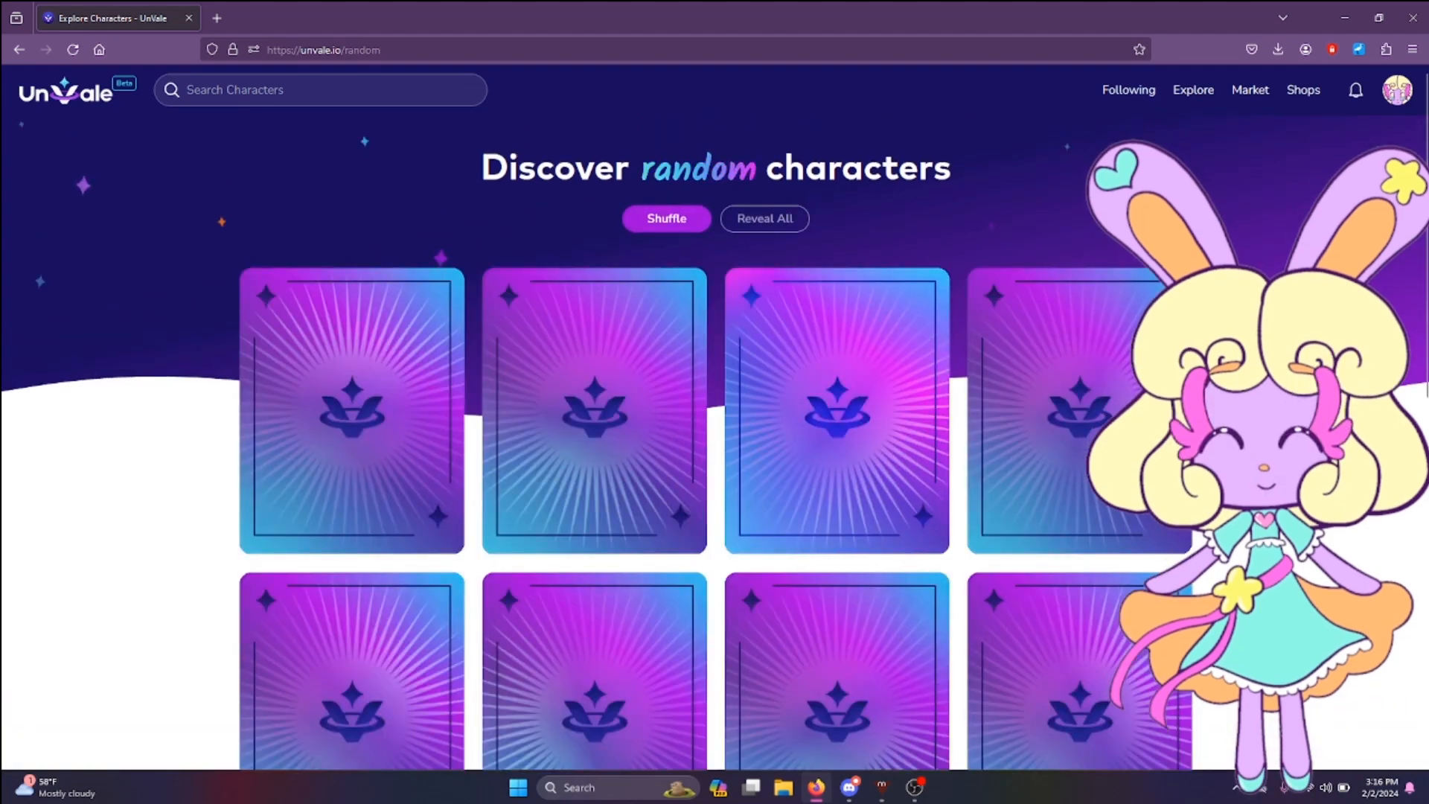
# Step: Reveal all cards of the shuffled random character set and look through the discovered characters
pyautogui.click(765, 218)
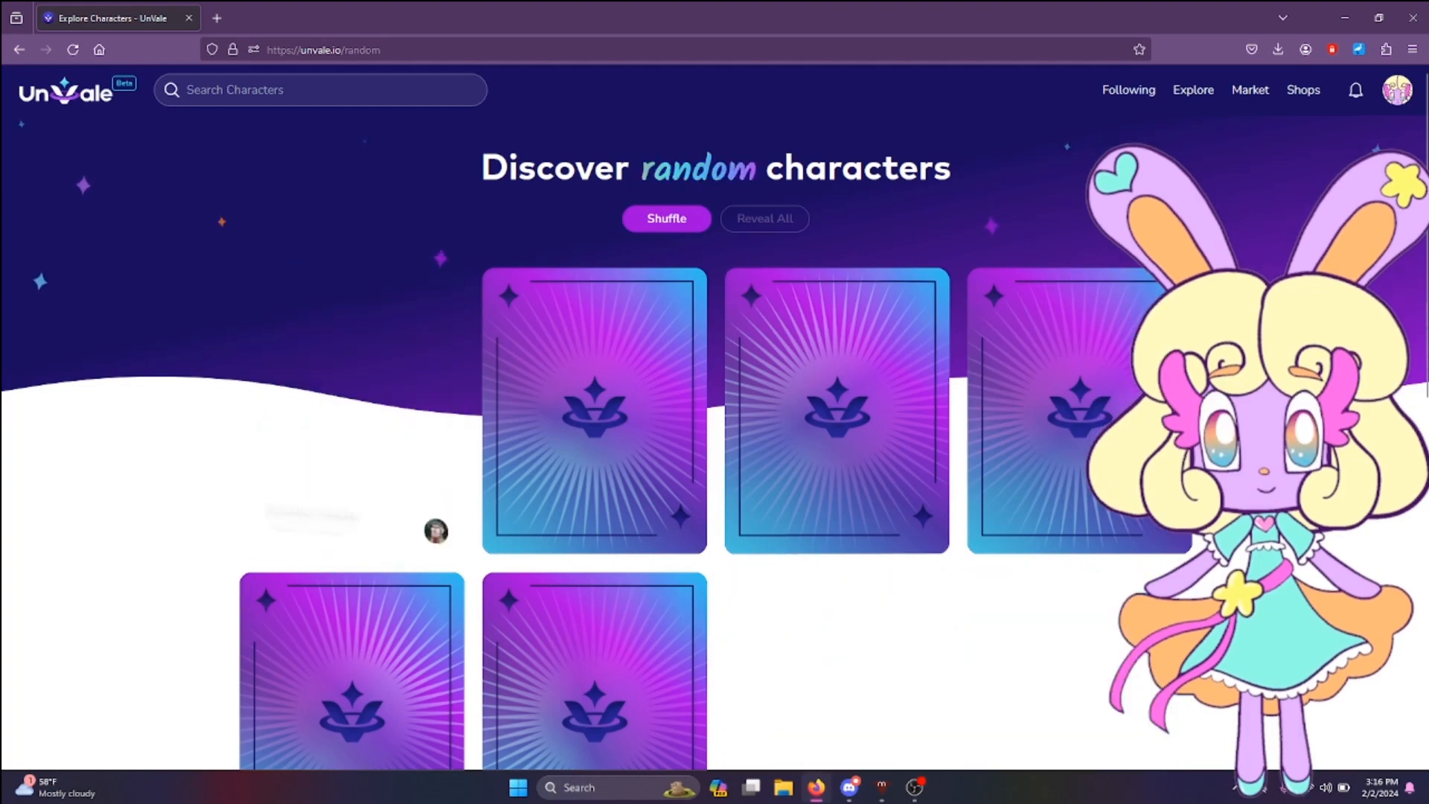
pyautogui.scroll(-2, 714, 373)
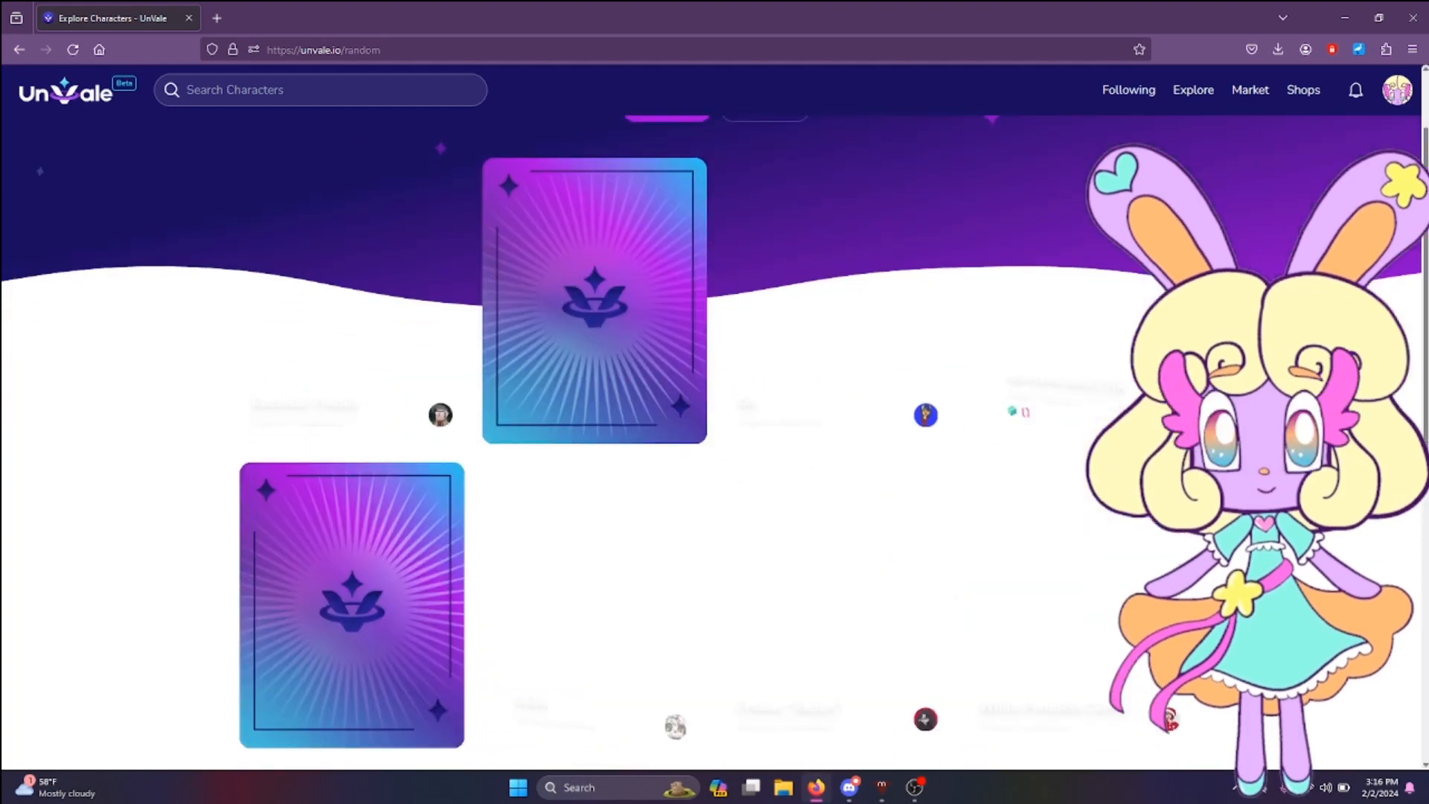
pyautogui.scroll(-1, 715, 446)
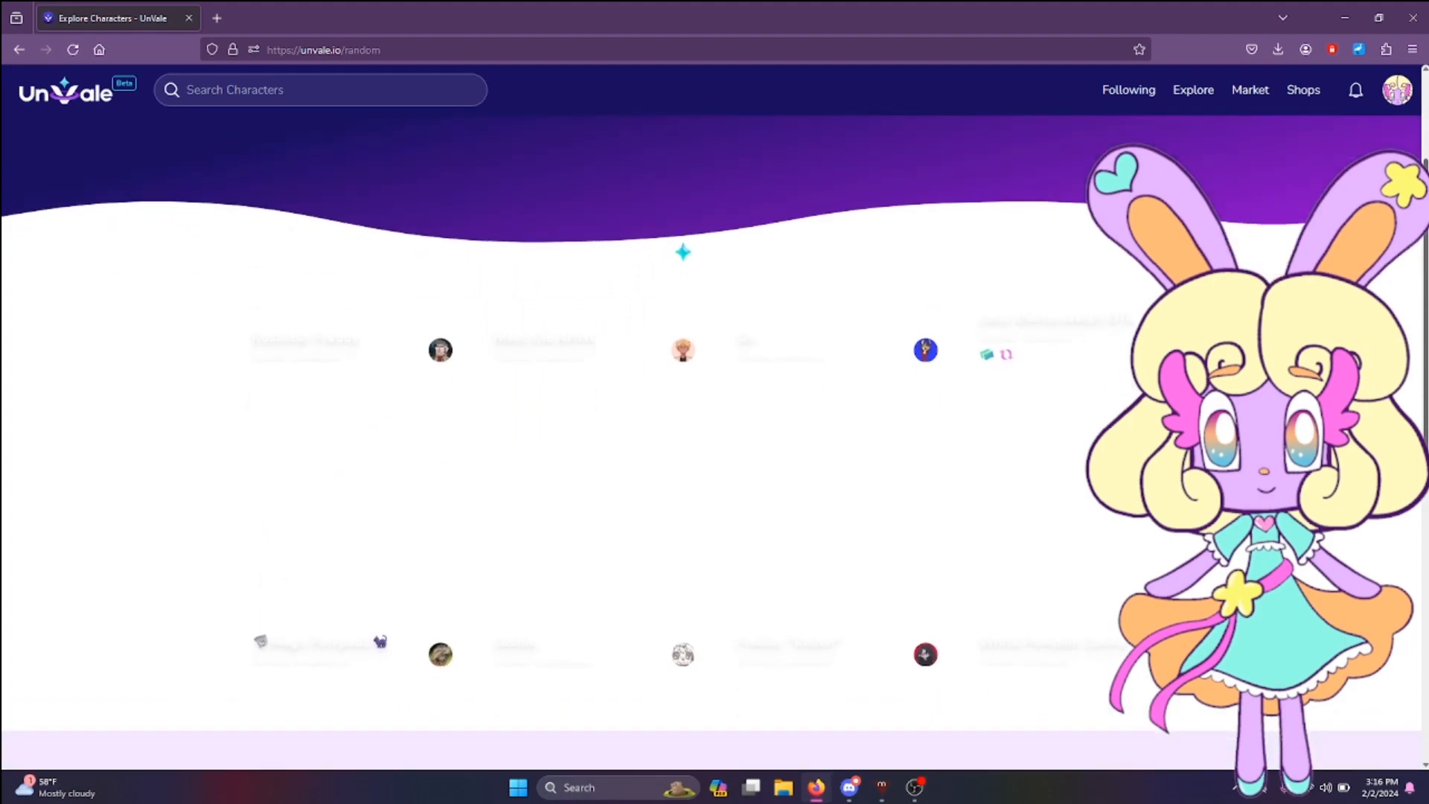
pyautogui.scroll(2, 715, 429)
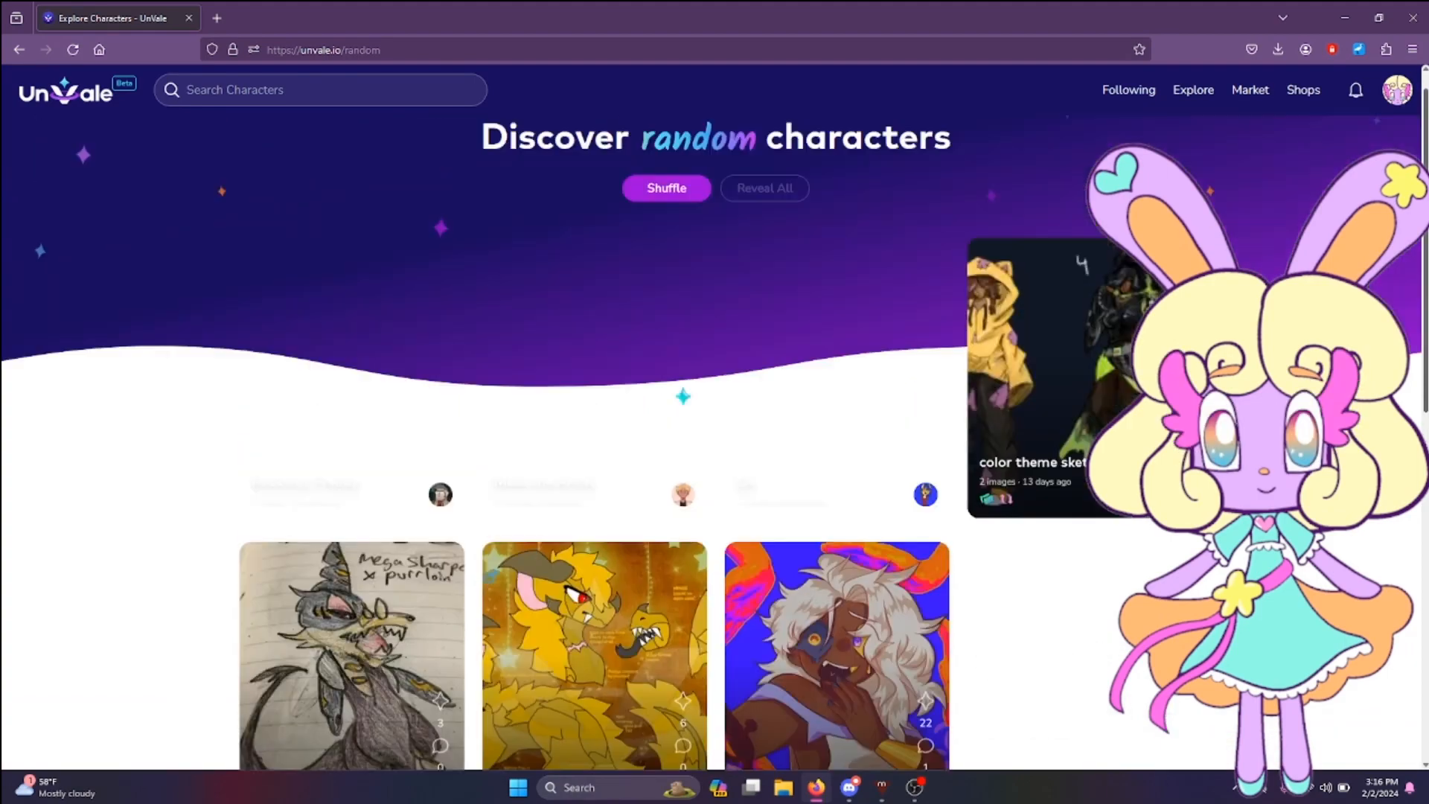
pyautogui.scroll(-3, 715, 429)
pyautogui.scroll(3, 715, 429)
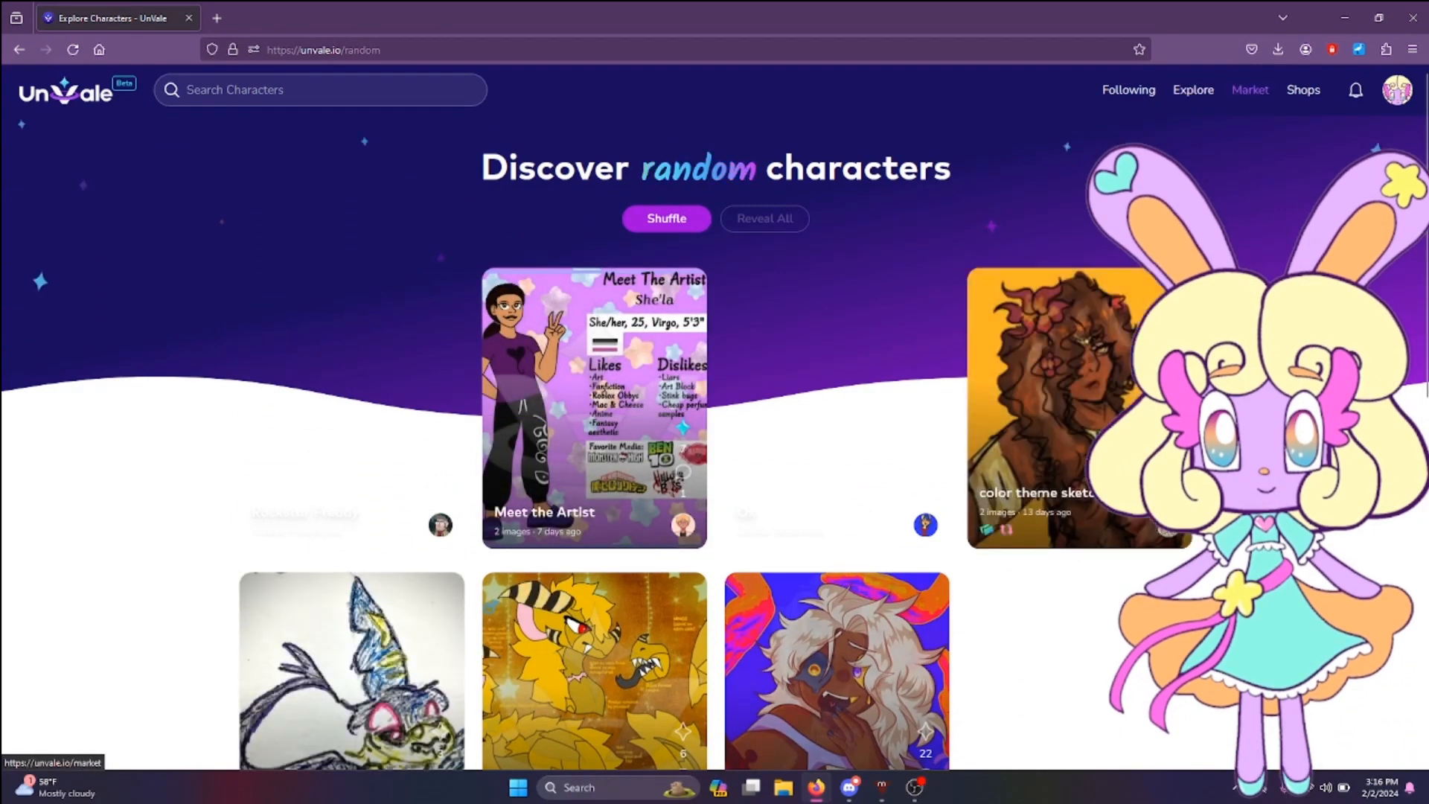
# Step: Return to Explore Characters, list the all-time trending characters and look through the first page
pyautogui.click(1193, 90)
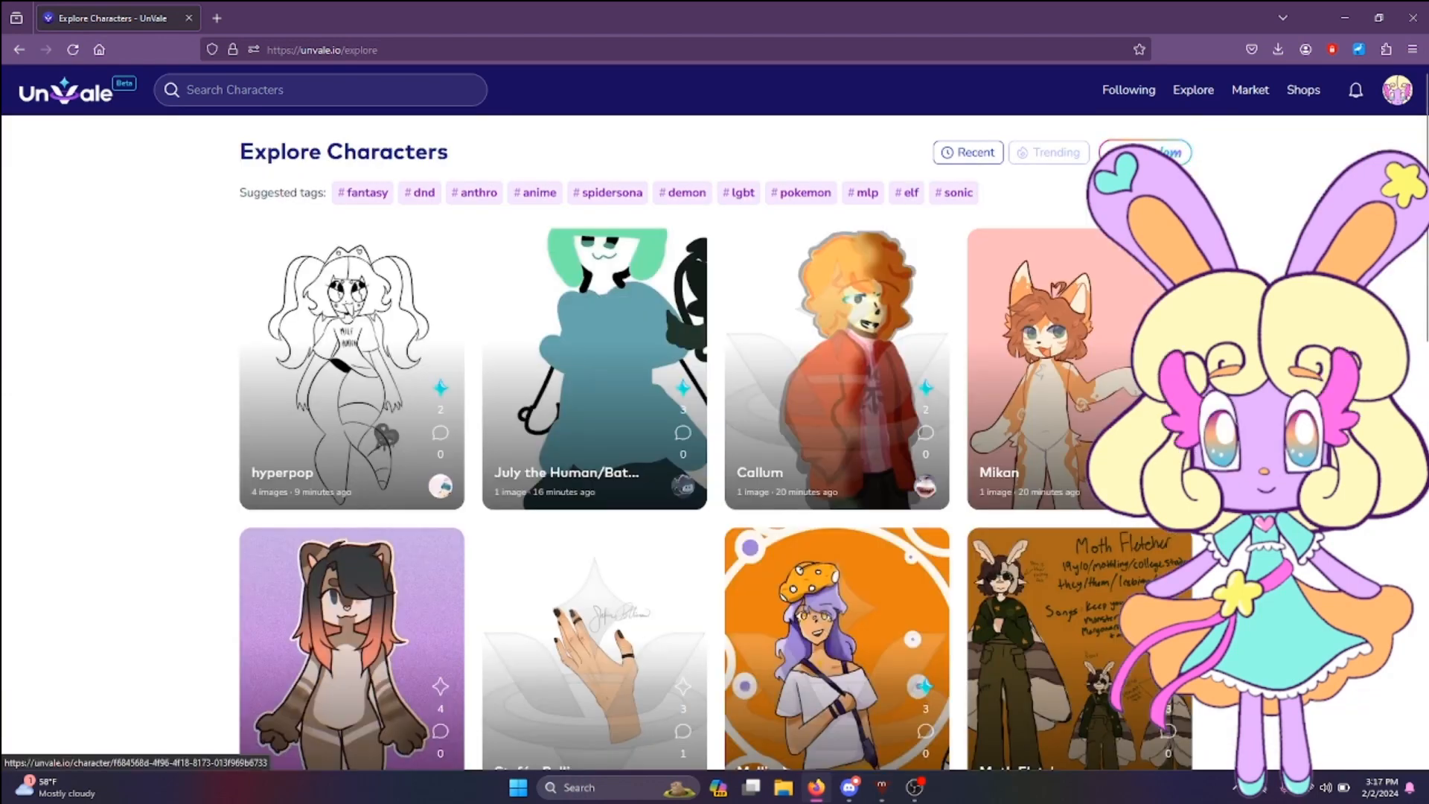
pyautogui.moveTo(1049, 152)
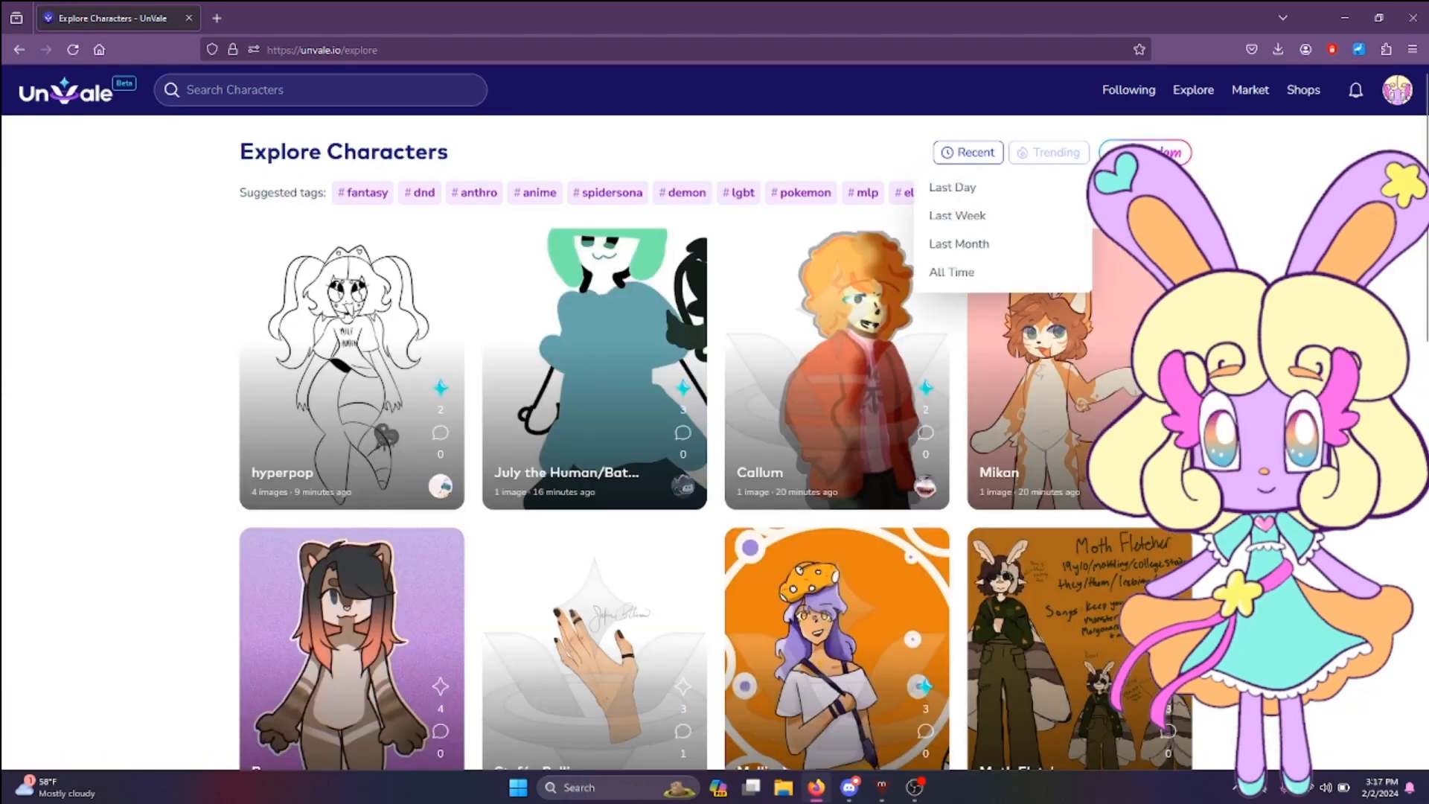
pyautogui.click(960, 272)
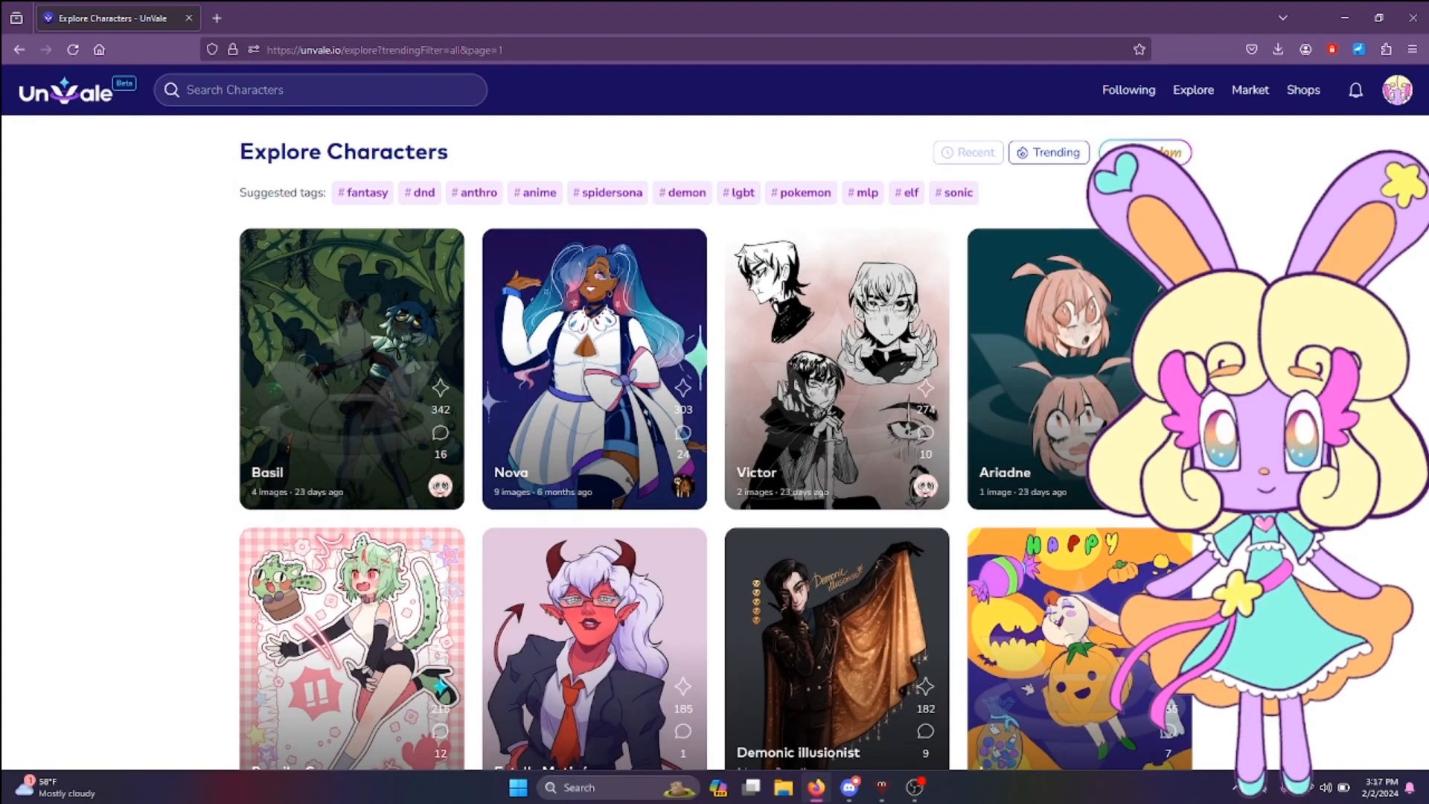
pyautogui.scroll(-2, 715, 446)
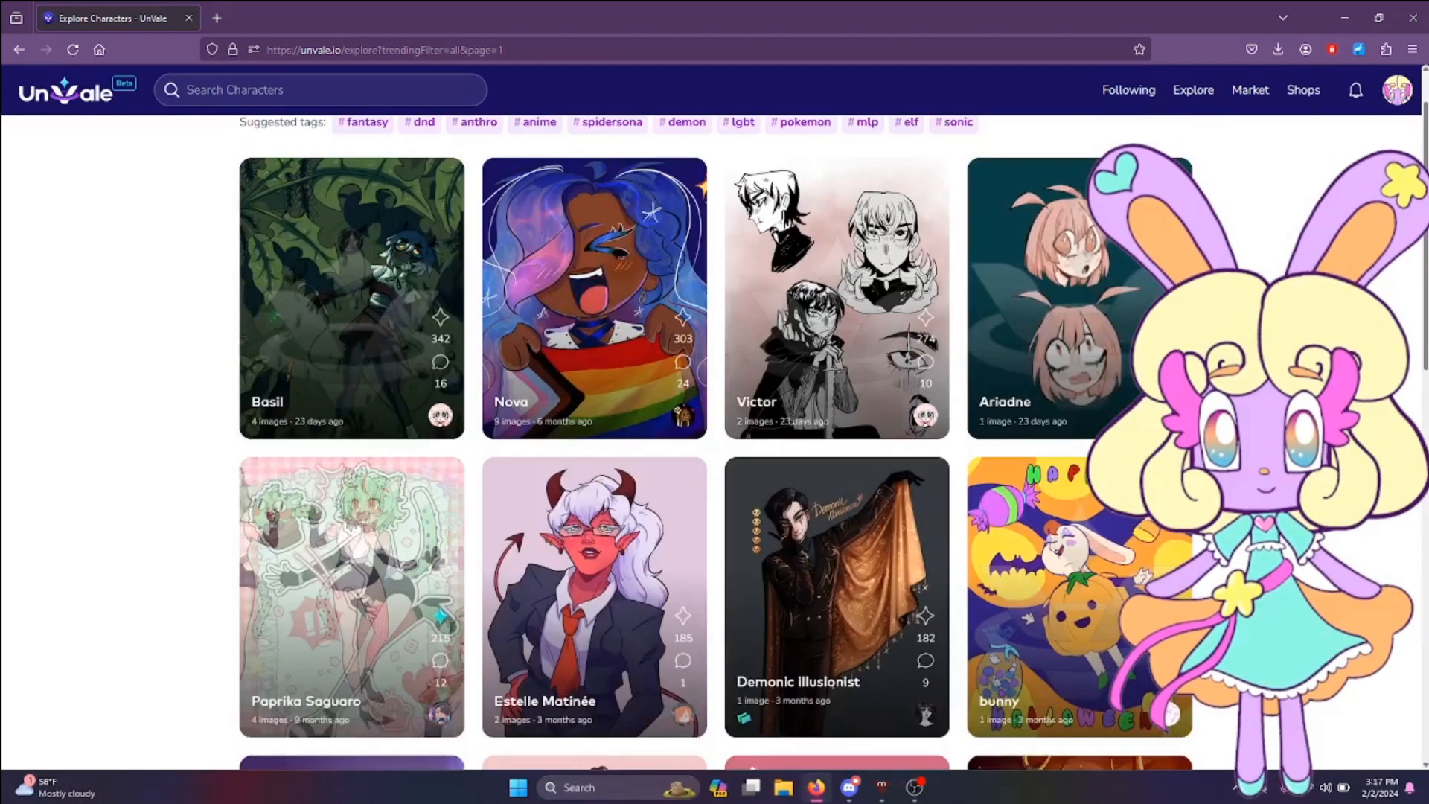
pyautogui.scroll(-5, 567, 650)
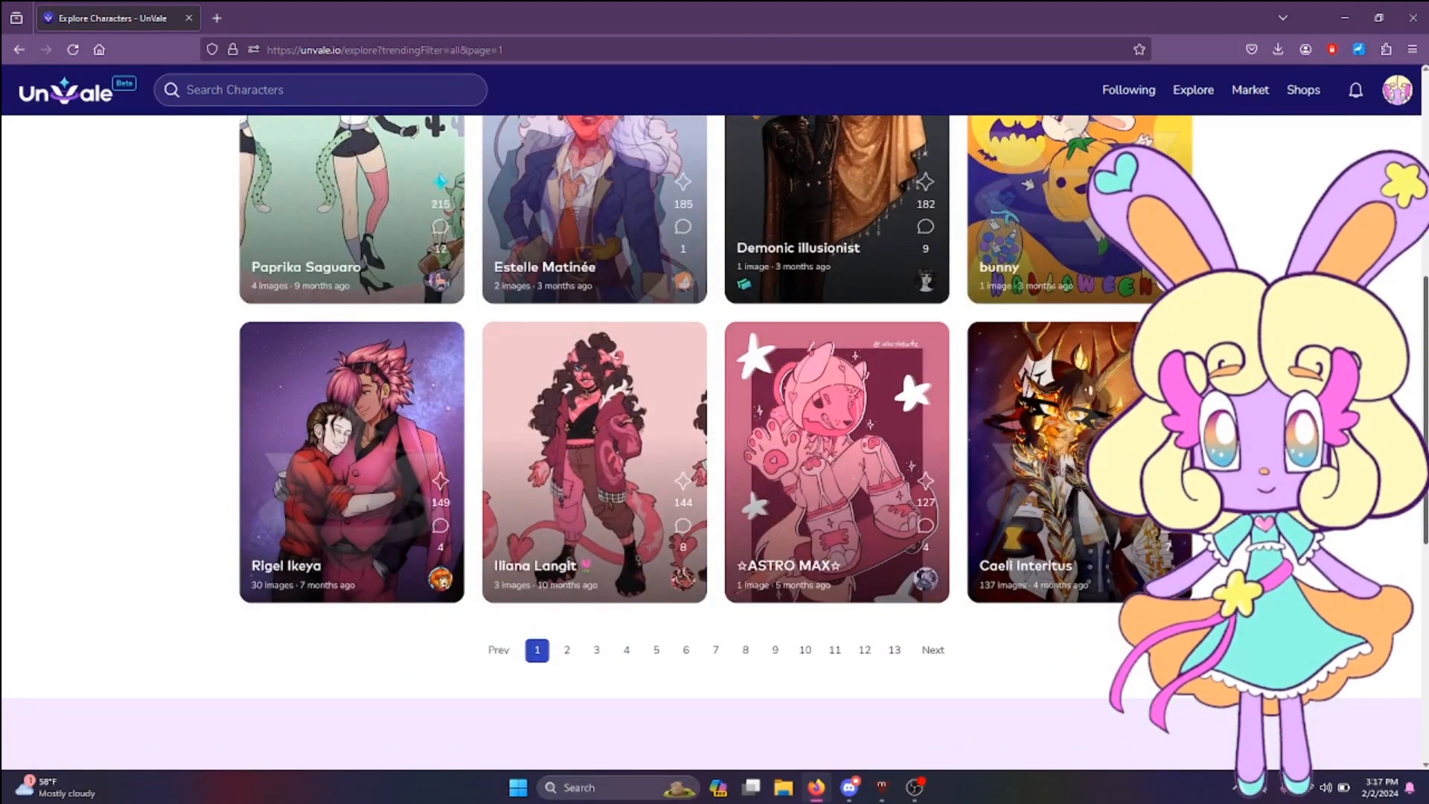
# Step: Look through pages 2 and 3 of the all-time trending characters
pyautogui.click(567, 650)
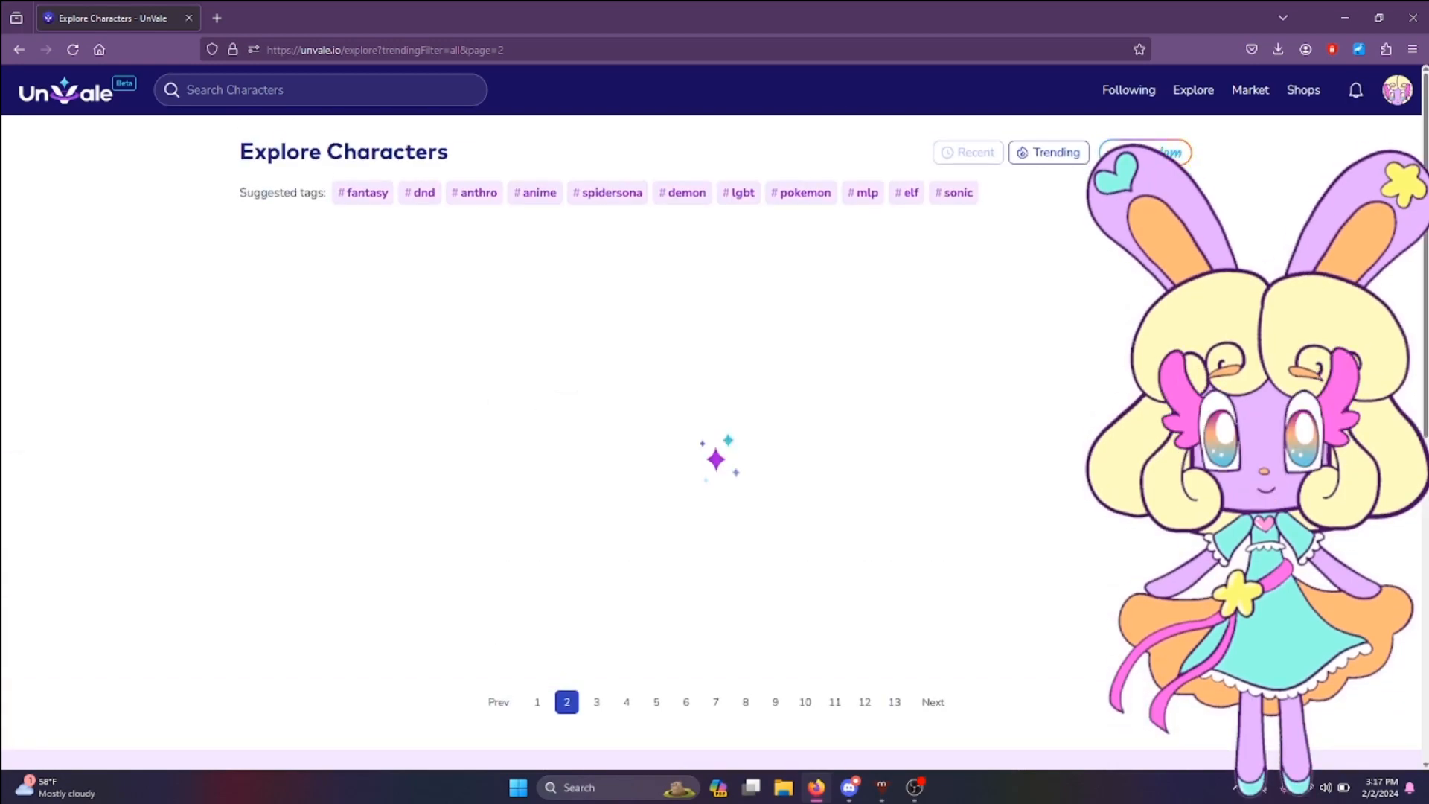
pyautogui.scroll(-3, 715, 447)
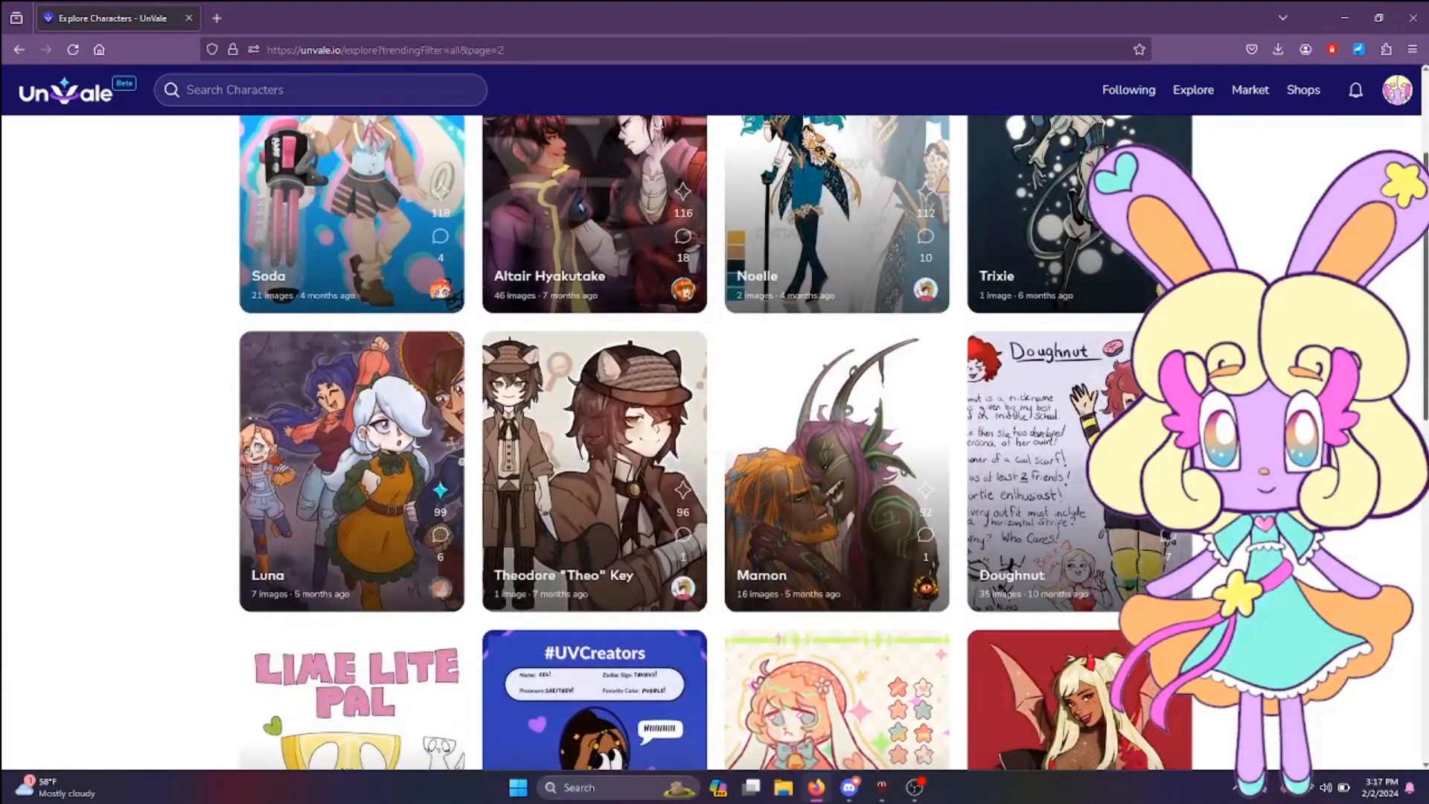
pyautogui.scroll(-4, 714, 447)
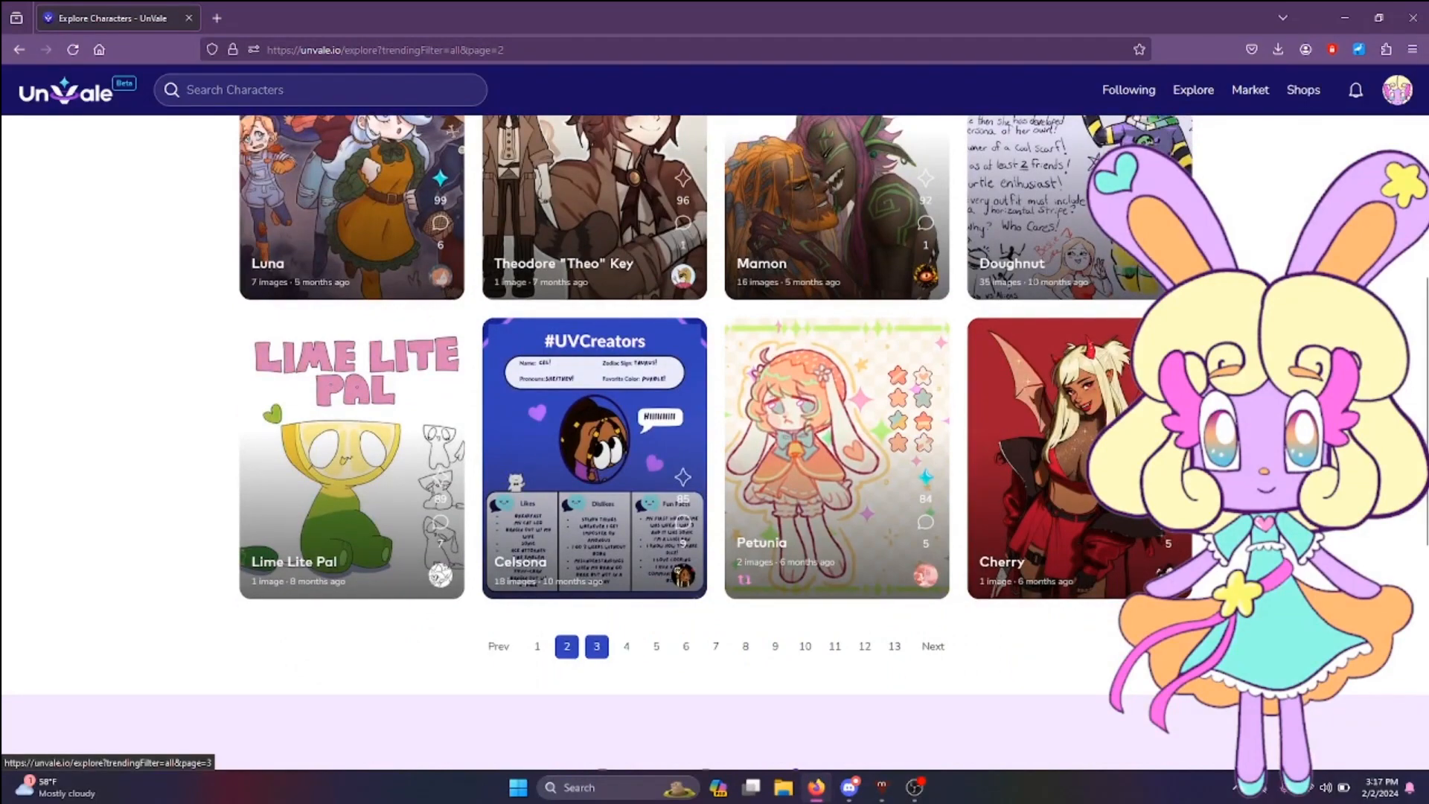
pyautogui.click(596, 646)
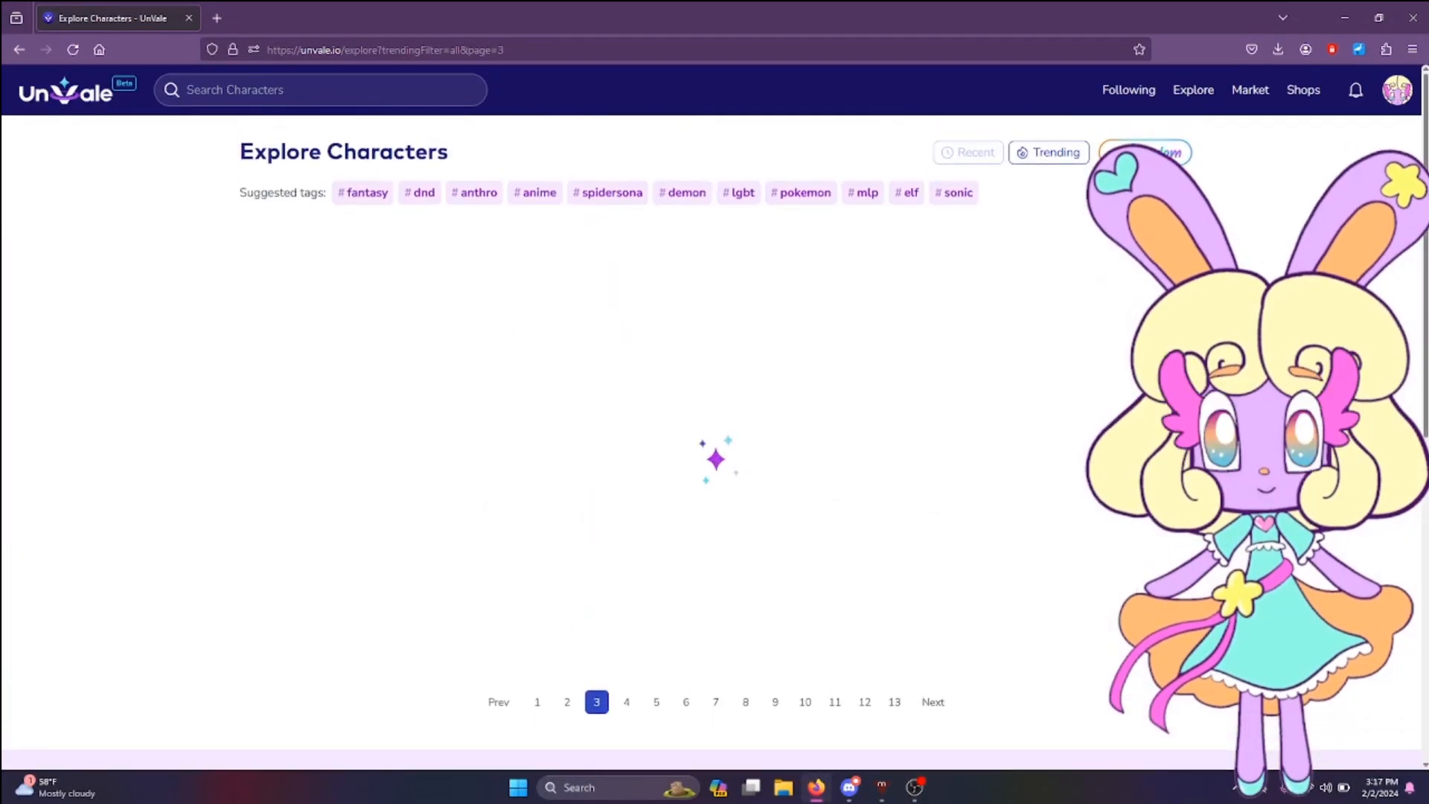
pyautogui.scroll(-8, 596, 372)
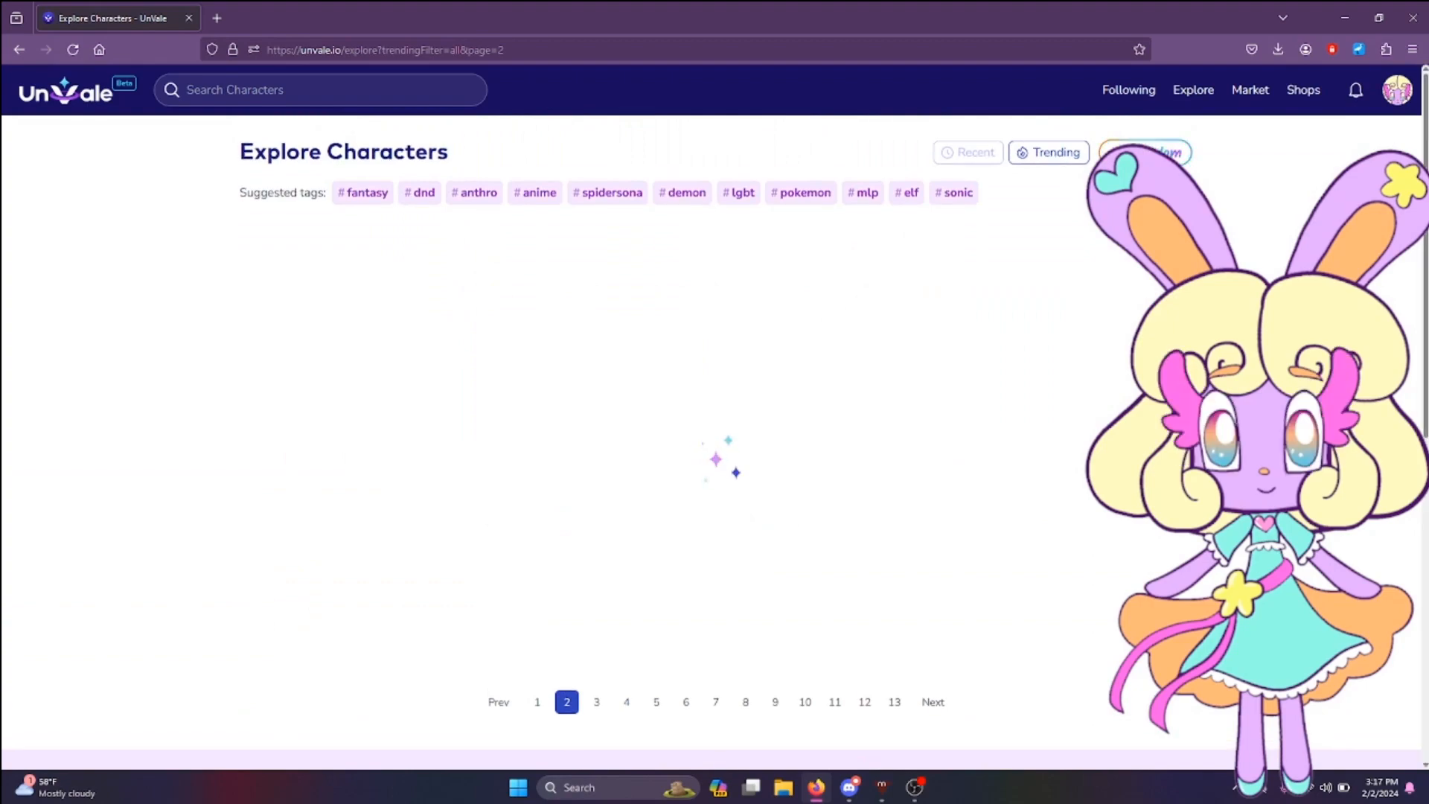
# Step: Return to page 2 of the all-time trending characters and favorite Celsona
pyautogui.scroll(-8, 715, 372)
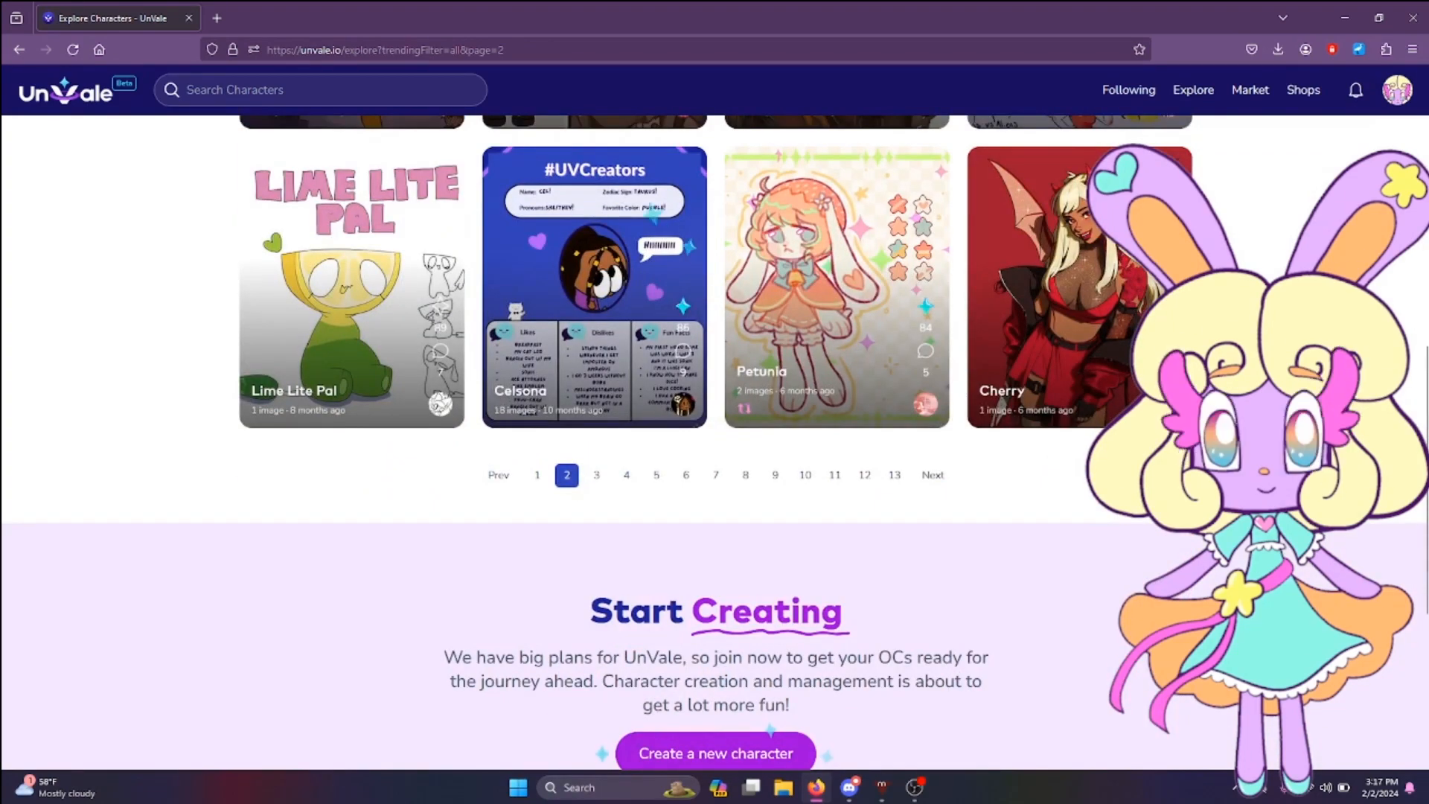
pyautogui.scroll(8, 714, 442)
pyautogui.scroll(1, 714, 417)
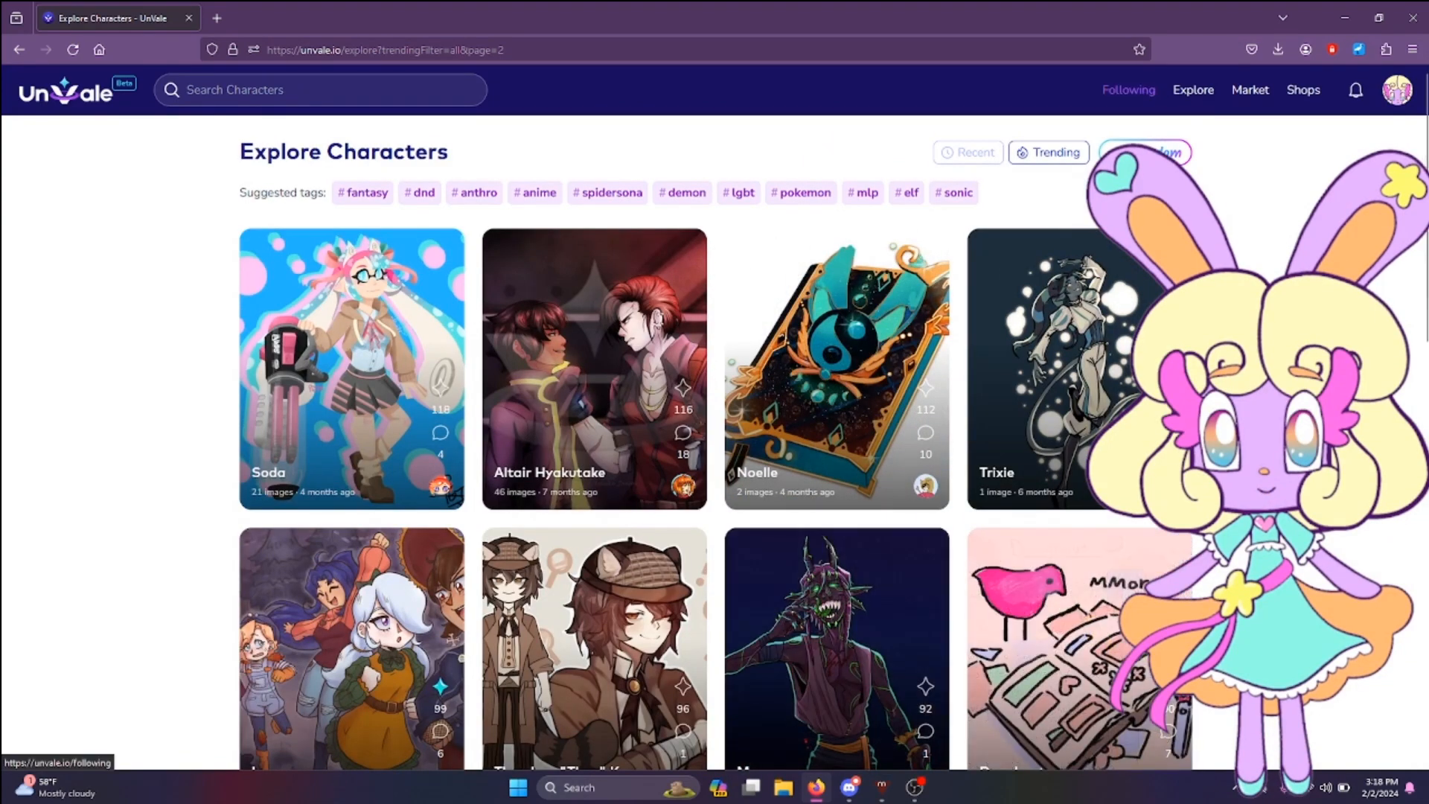
# Step: Open the Following page and look through pages 1 to 3 of the followed users' characters
pyautogui.click(1129, 90)
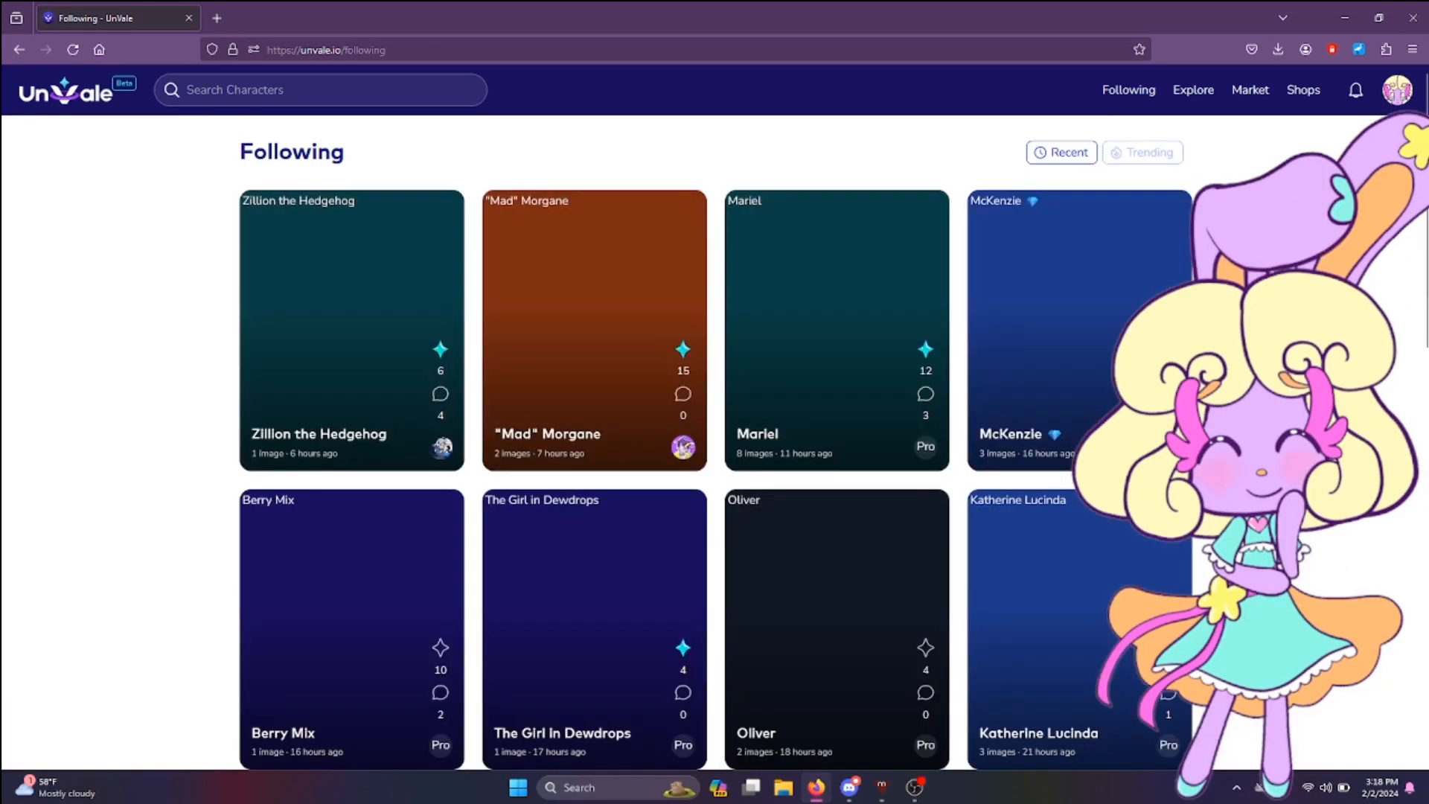
pyautogui.scroll(-6, 714, 446)
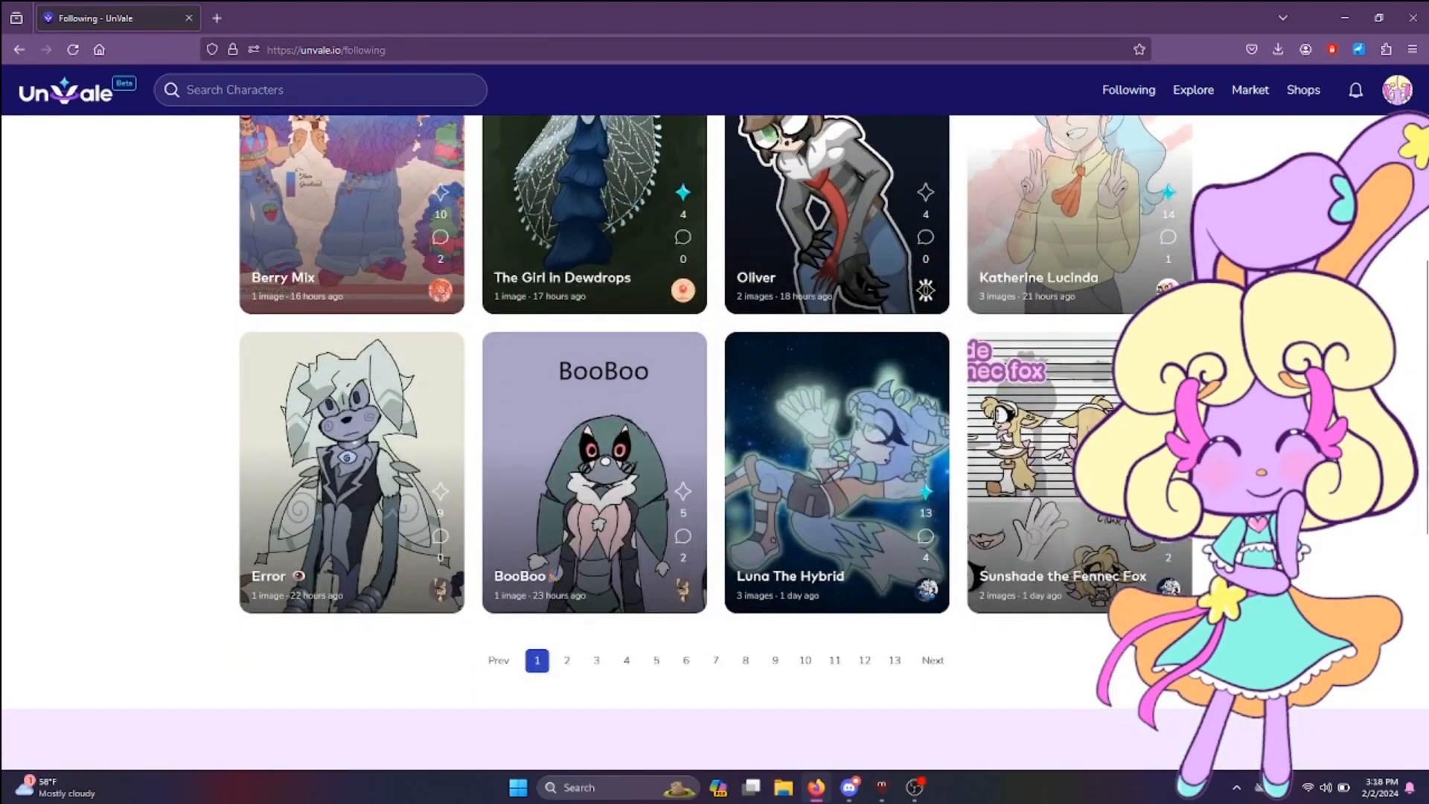
pyautogui.click(566, 661)
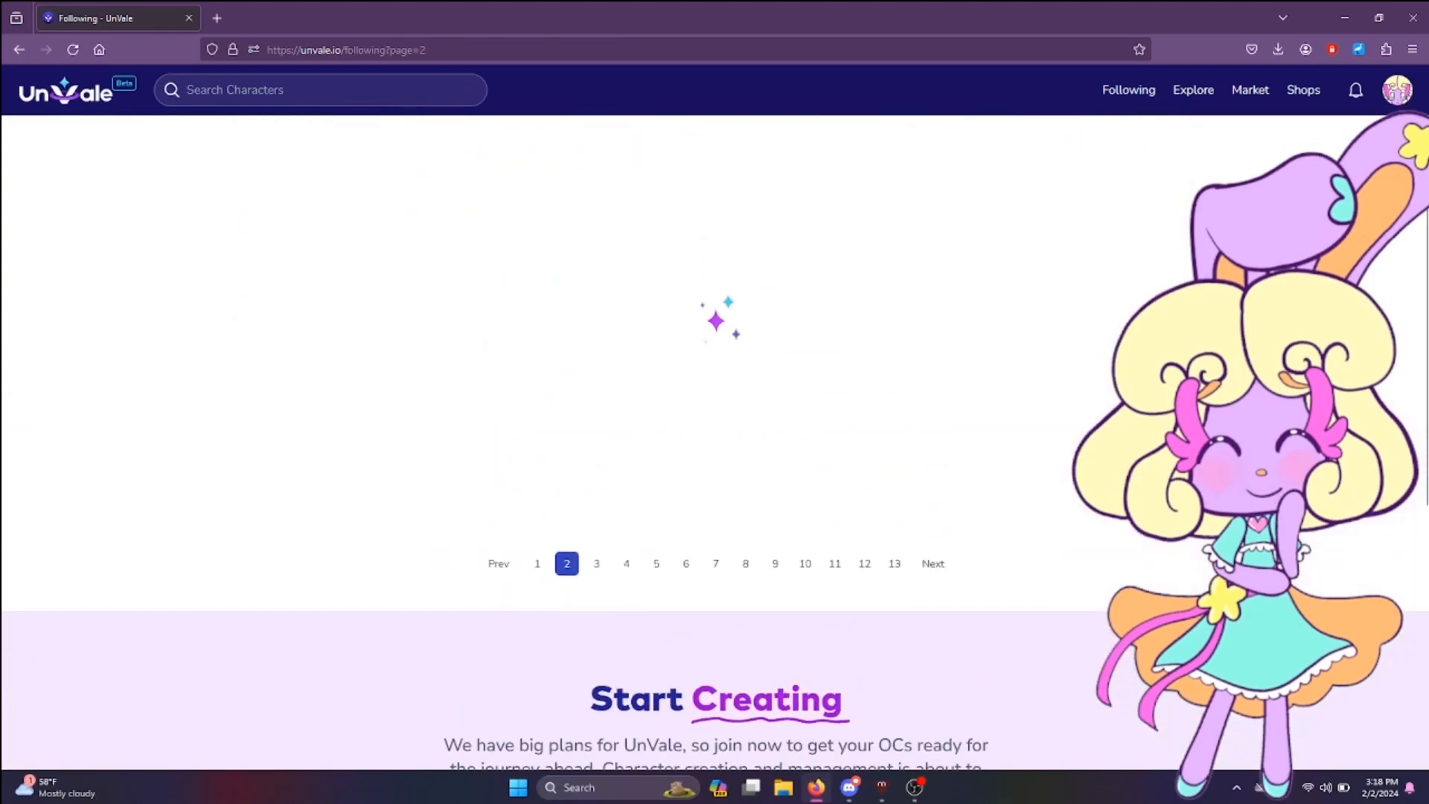
pyautogui.scroll(-6, 714, 447)
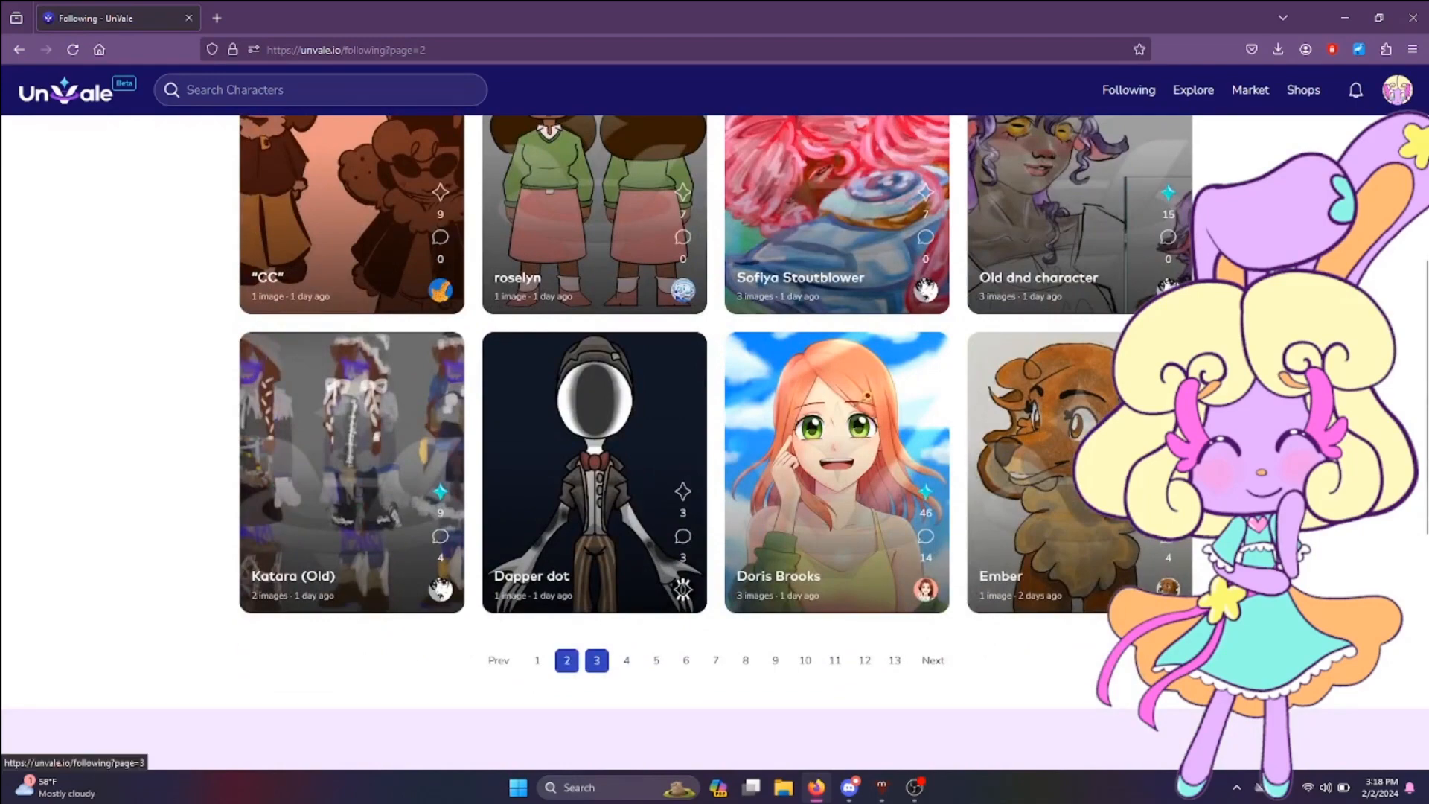
pyautogui.click(596, 660)
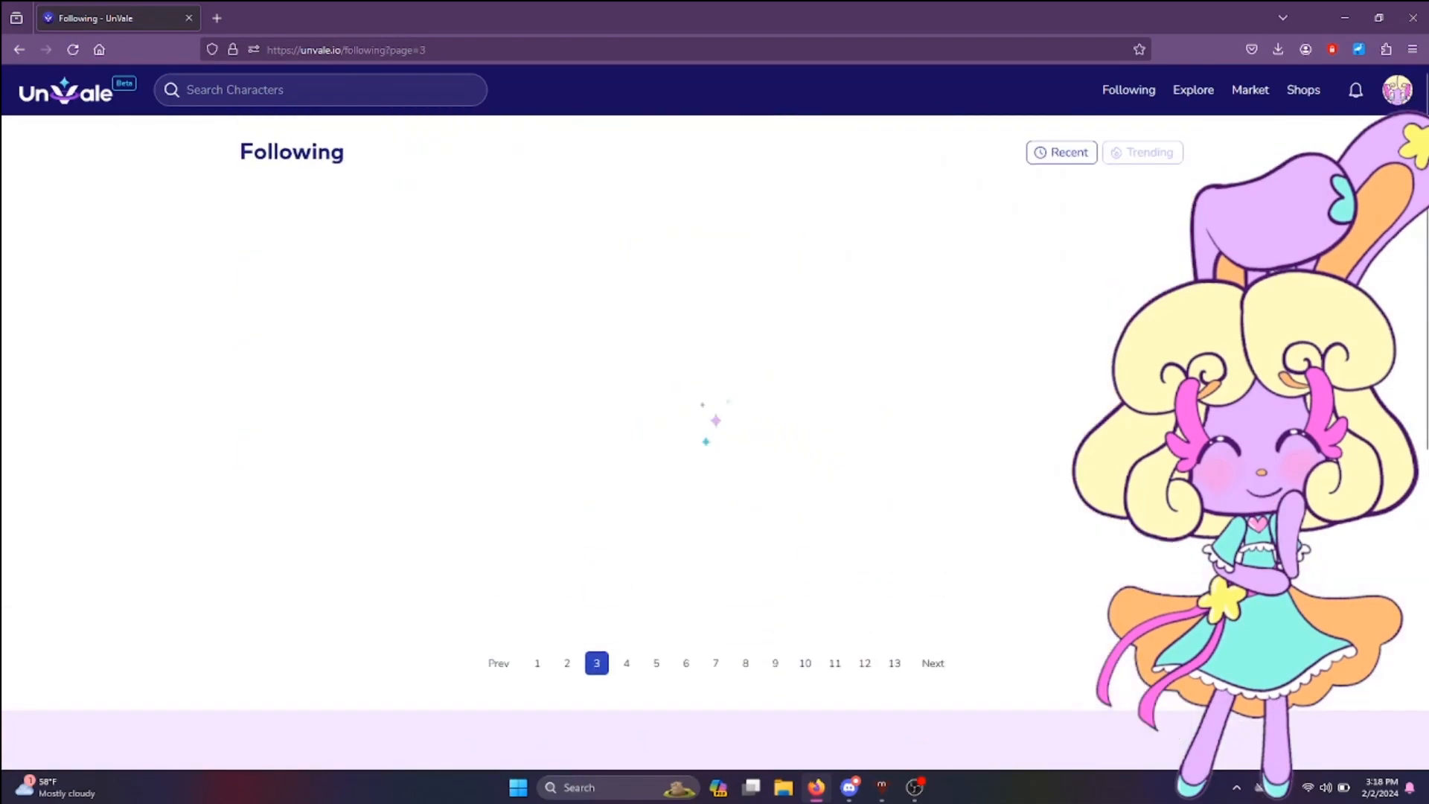
pyautogui.scroll(-4, 715, 447)
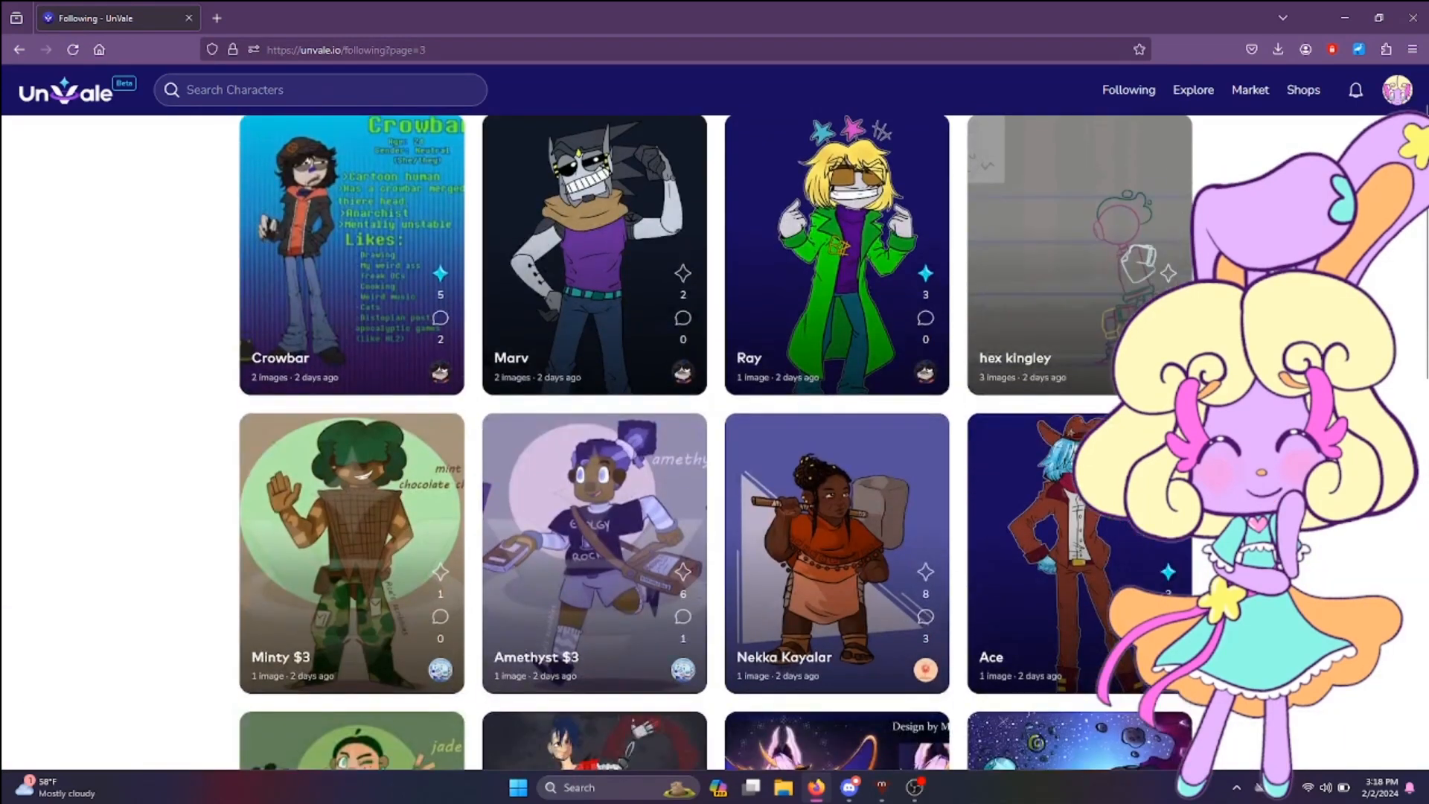
pyautogui.scroll(-3, 715, 446)
pyautogui.scroll(7, 715, 447)
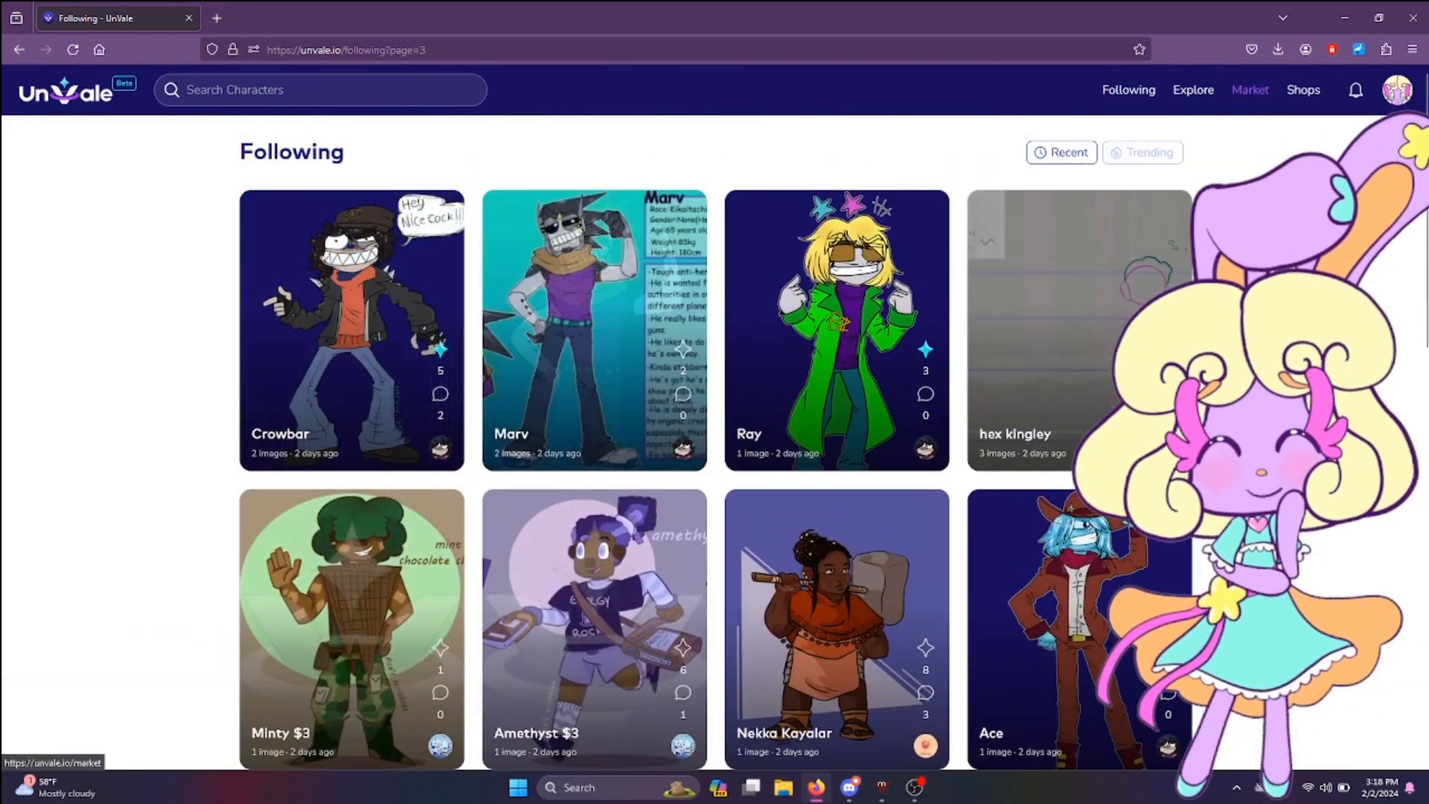
# Step: Browse the UnVale Market, open the for-sale character lilith and favorite her
pyautogui.click(1251, 90)
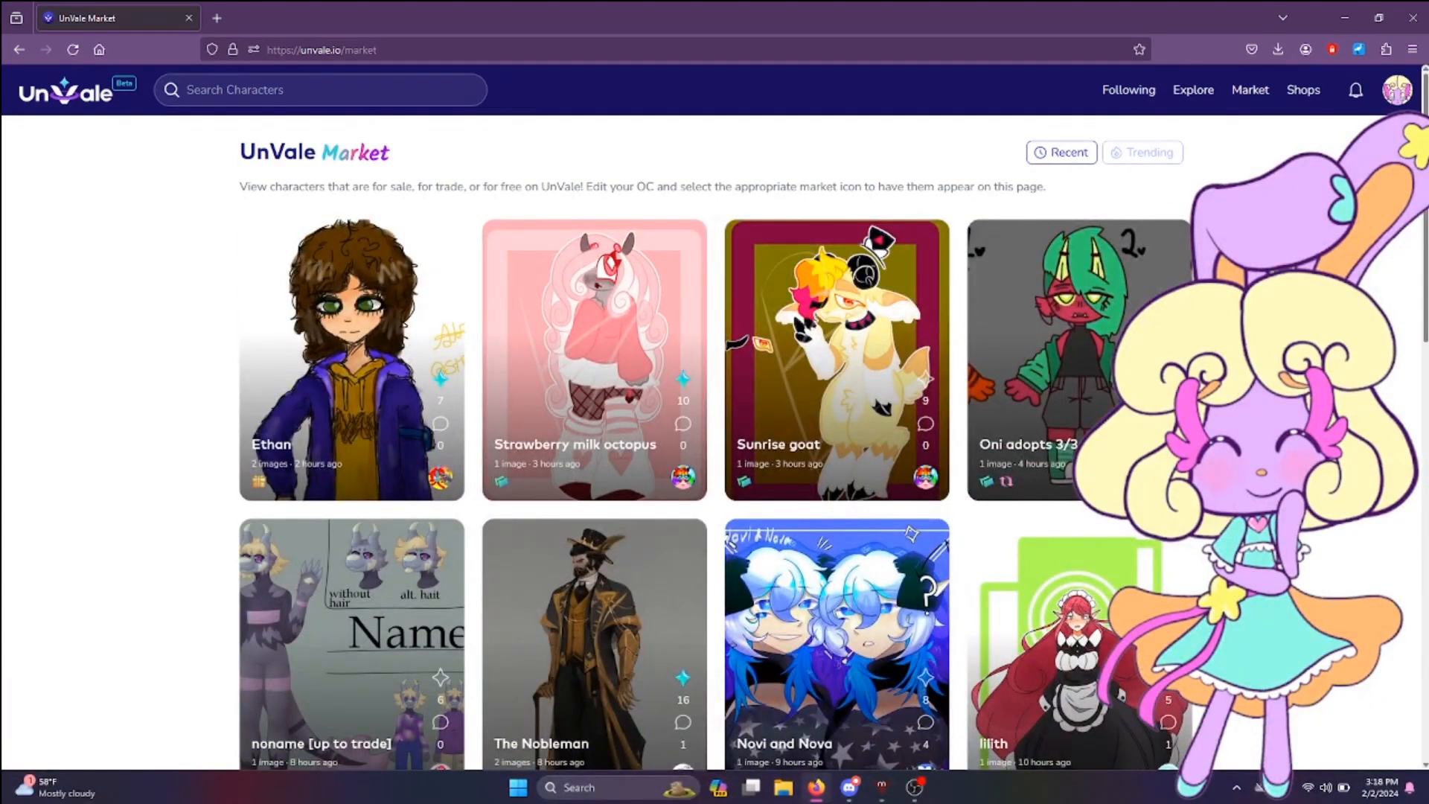
pyautogui.scroll(-5, 715, 446)
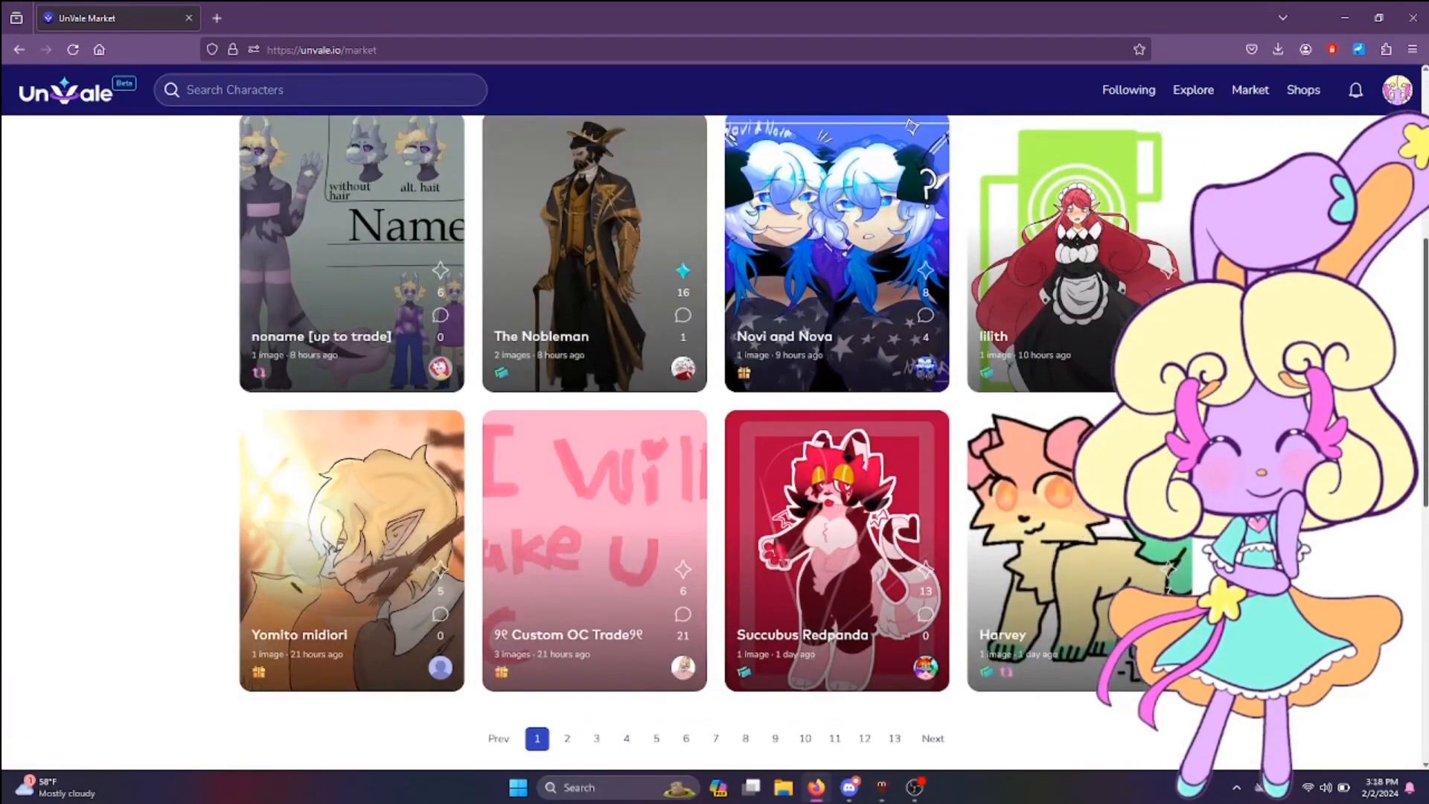
pyautogui.scroll(1, 715, 447)
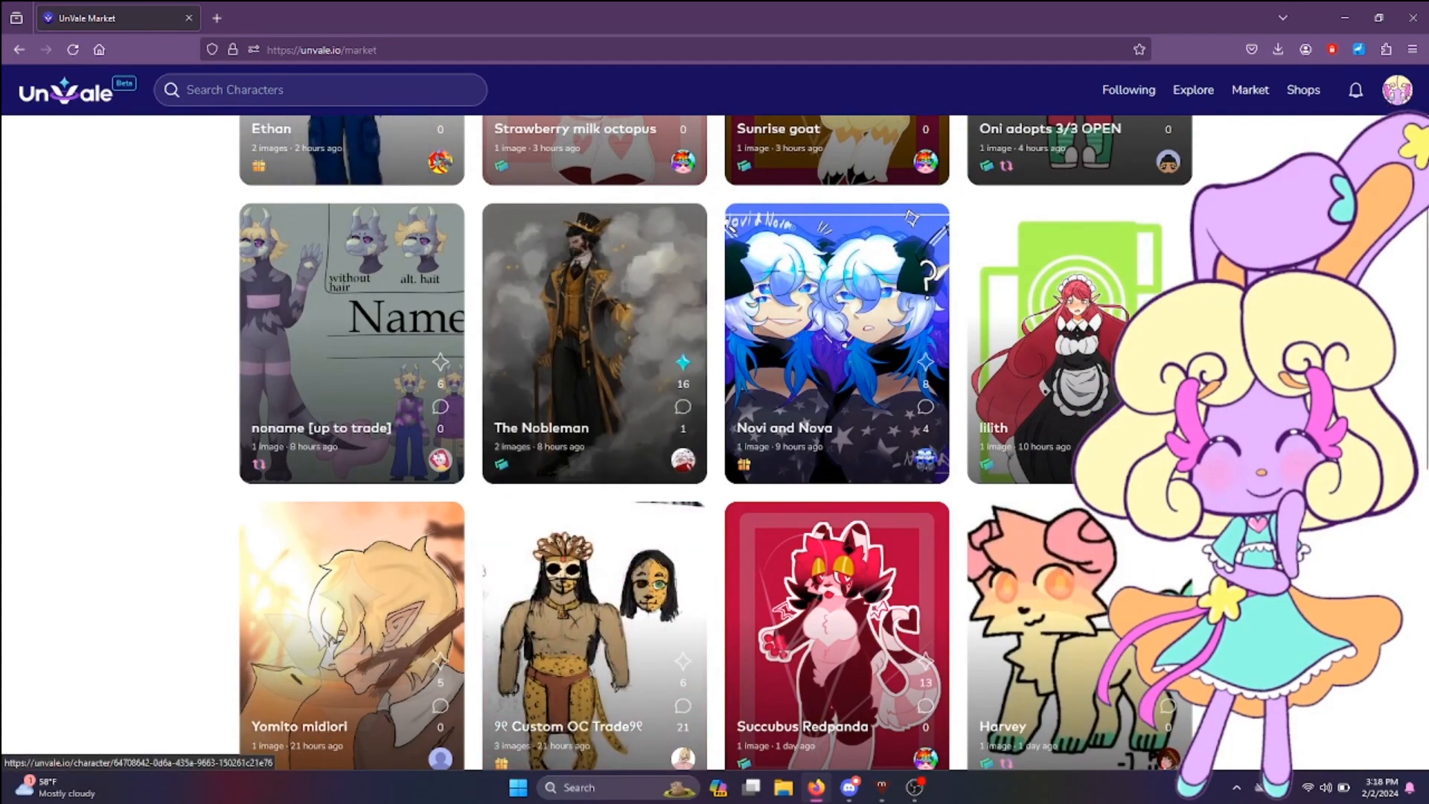
pyautogui.click(1027, 349)
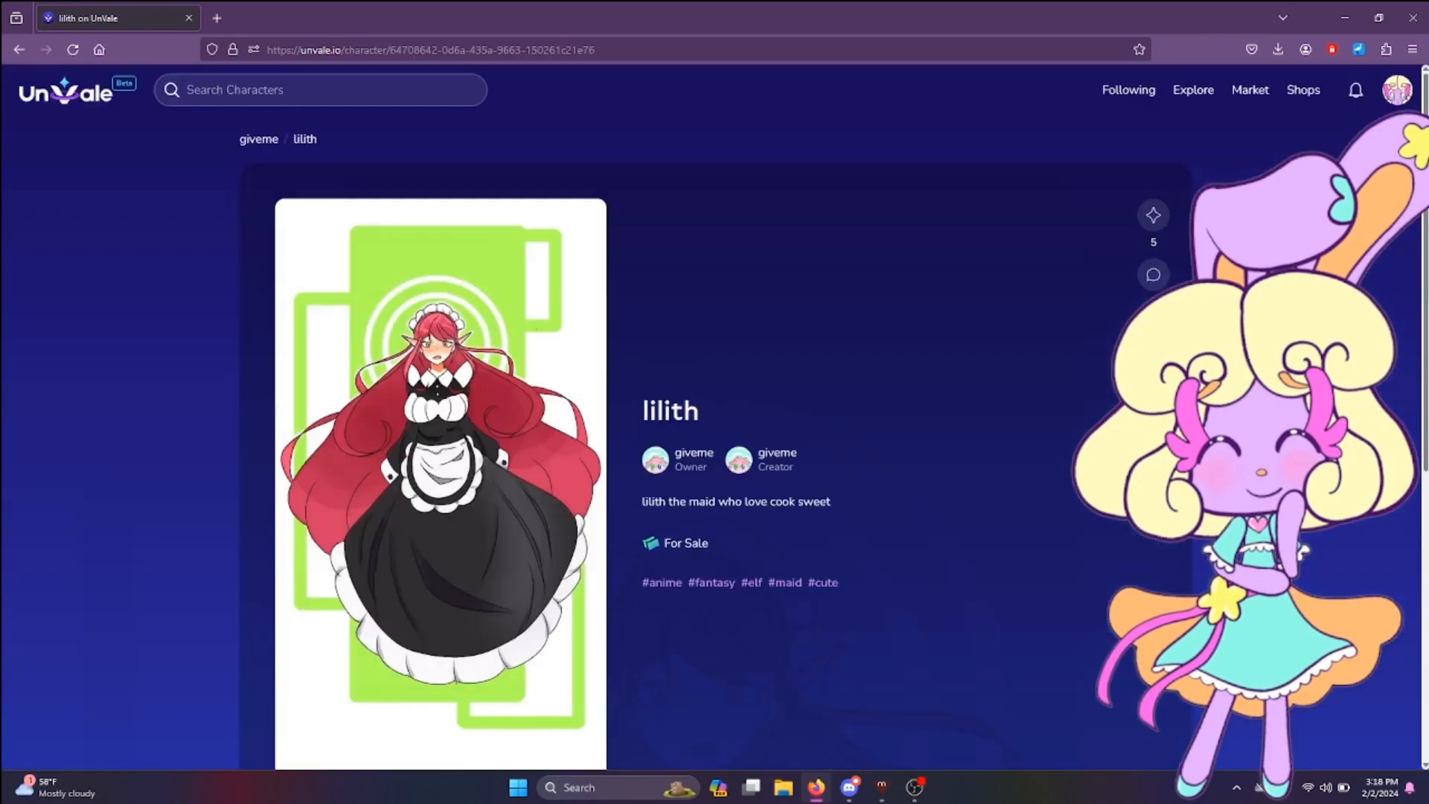
pyautogui.scroll(-1, 715, 417)
pyautogui.scroll(-5, 715, 446)
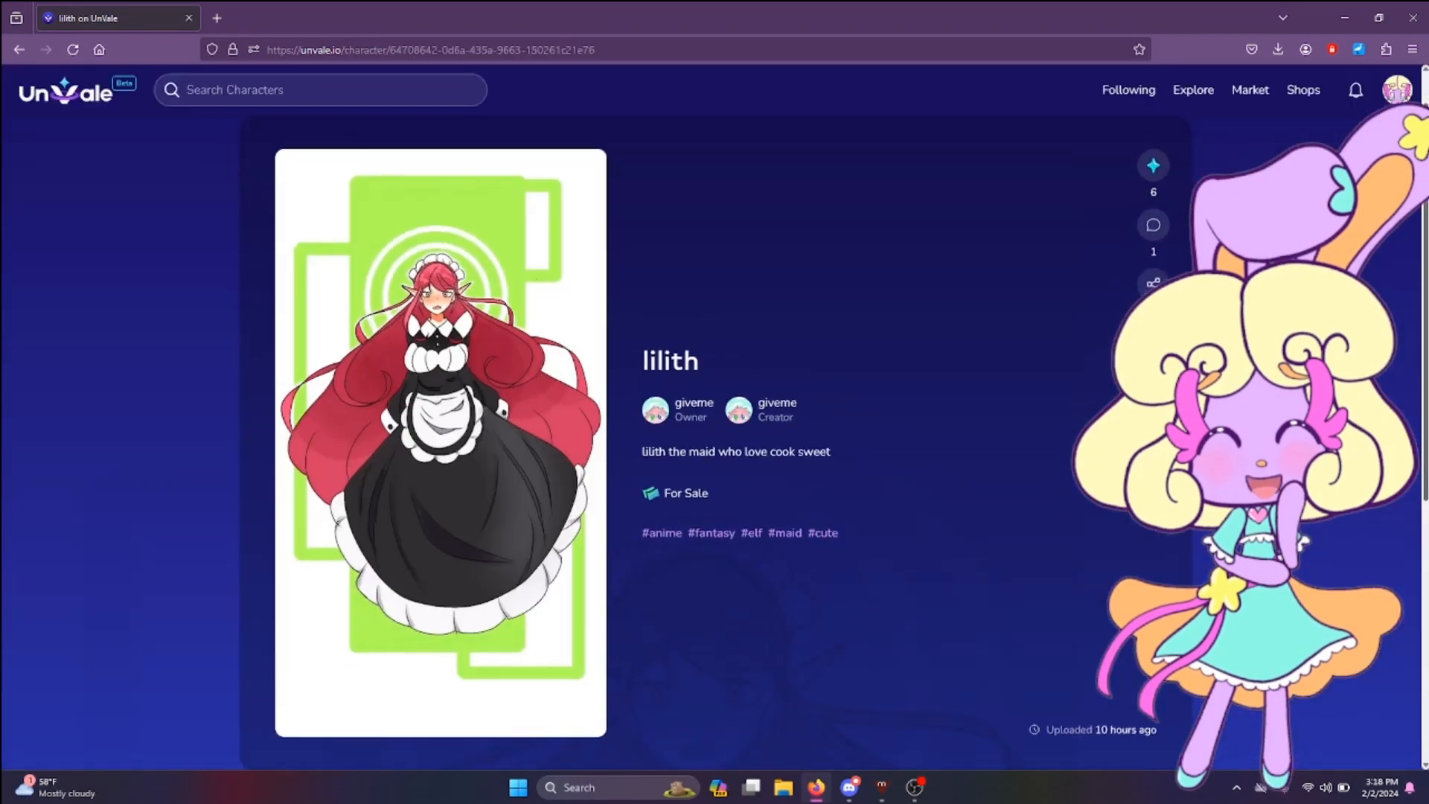
pyautogui.scroll(5, 715, 446)
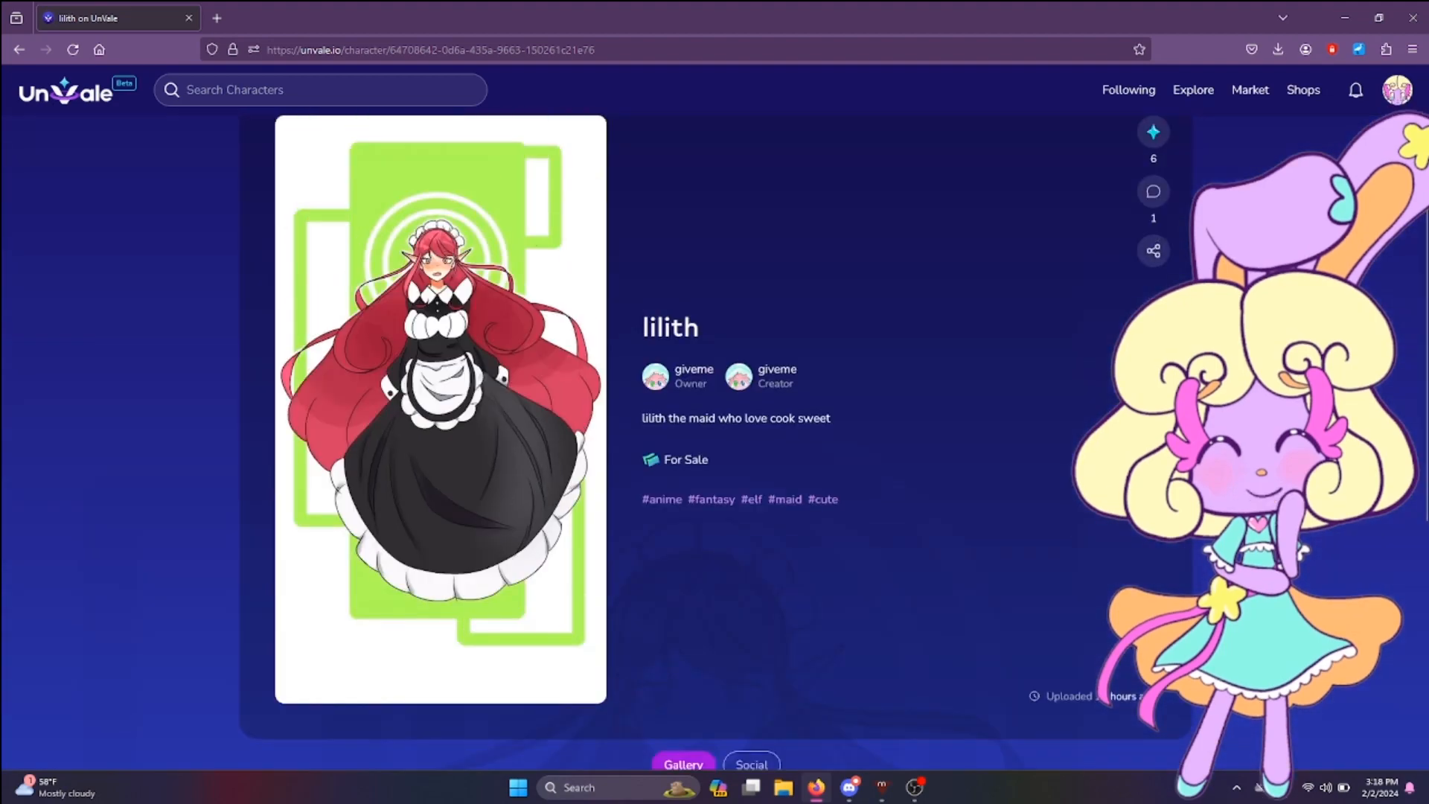
# Step: Return to the Market, look through its recent characters and open Harvey's character page
pyautogui.click(18, 50)
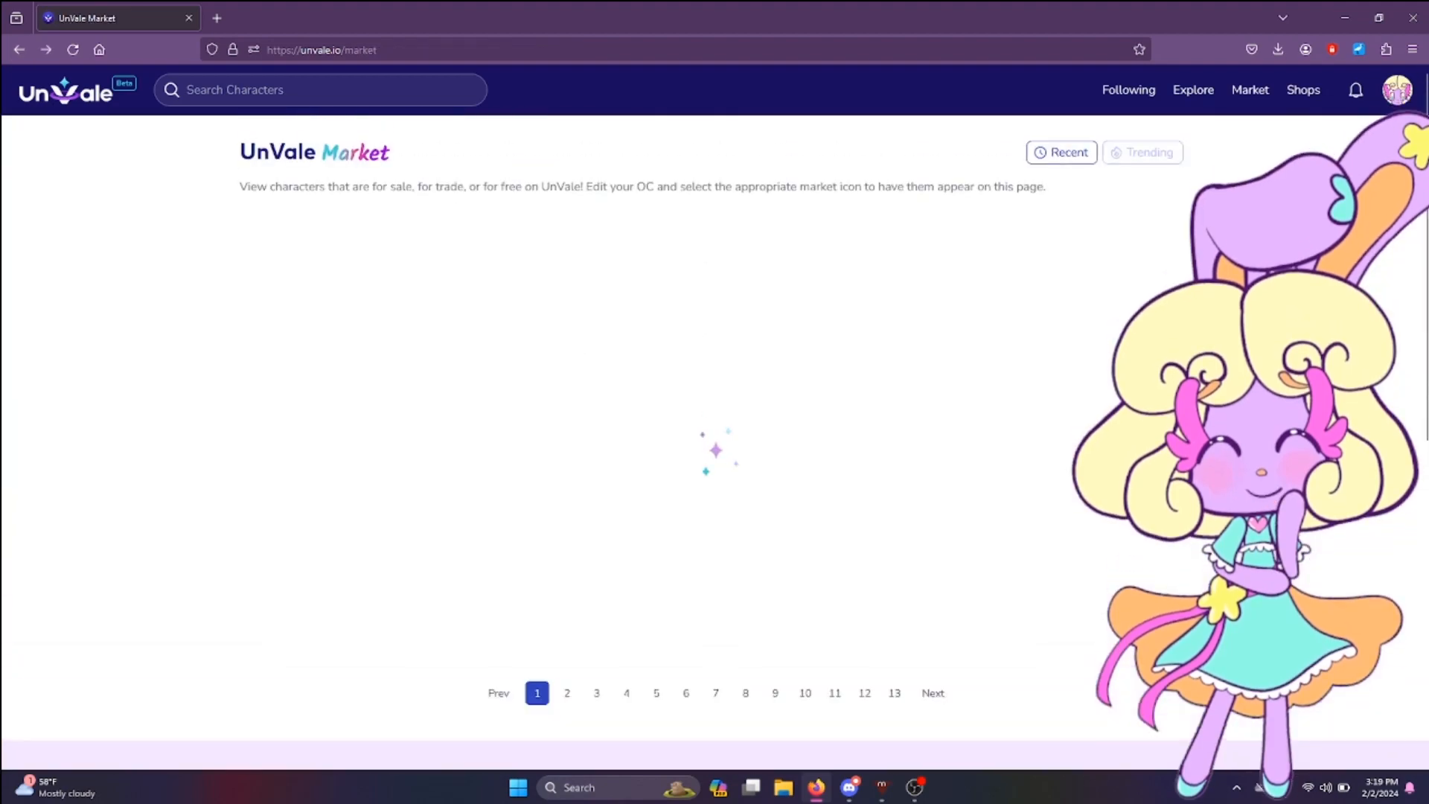
pyautogui.click(1143, 153)
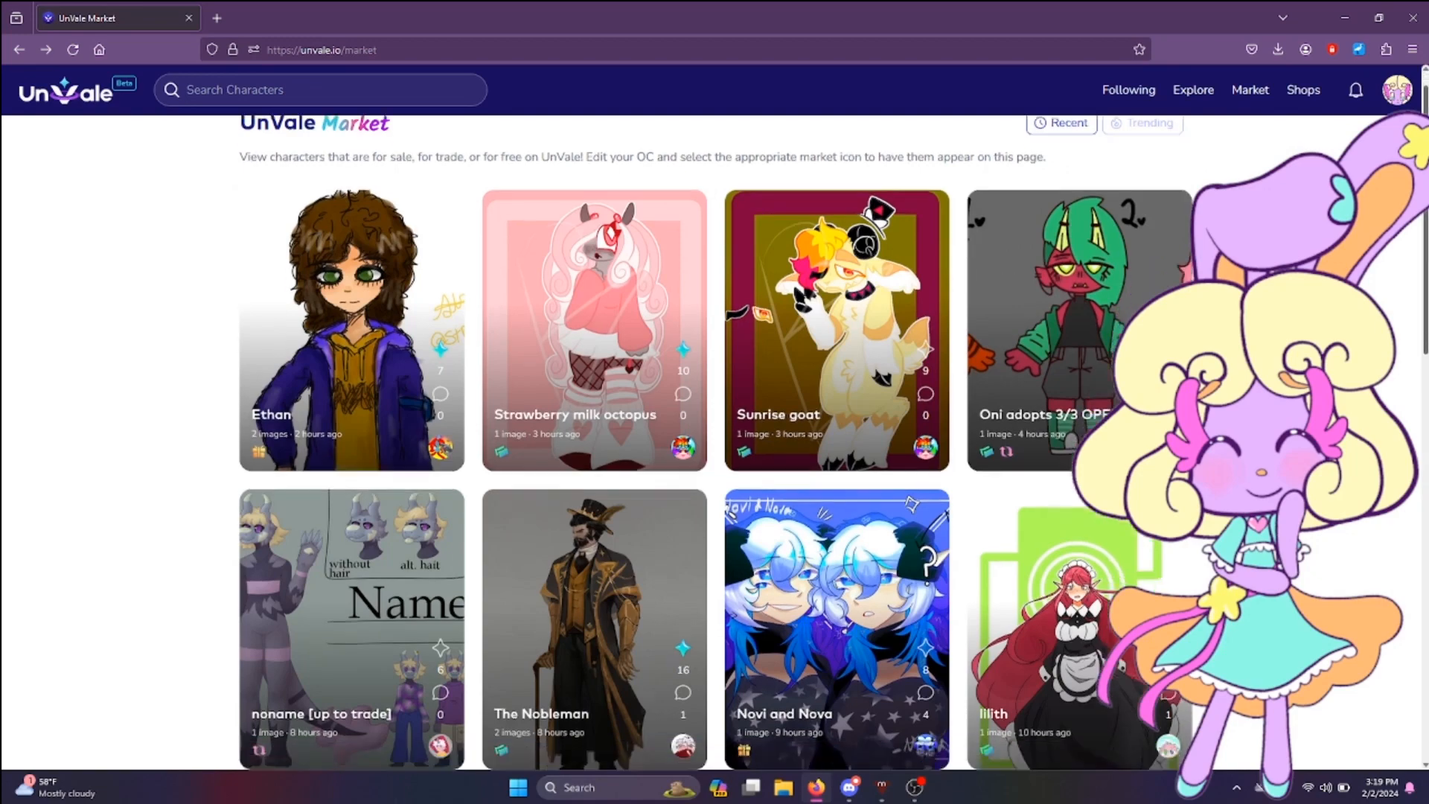
pyautogui.scroll(-6, 714, 447)
pyautogui.scroll(6, 714, 447)
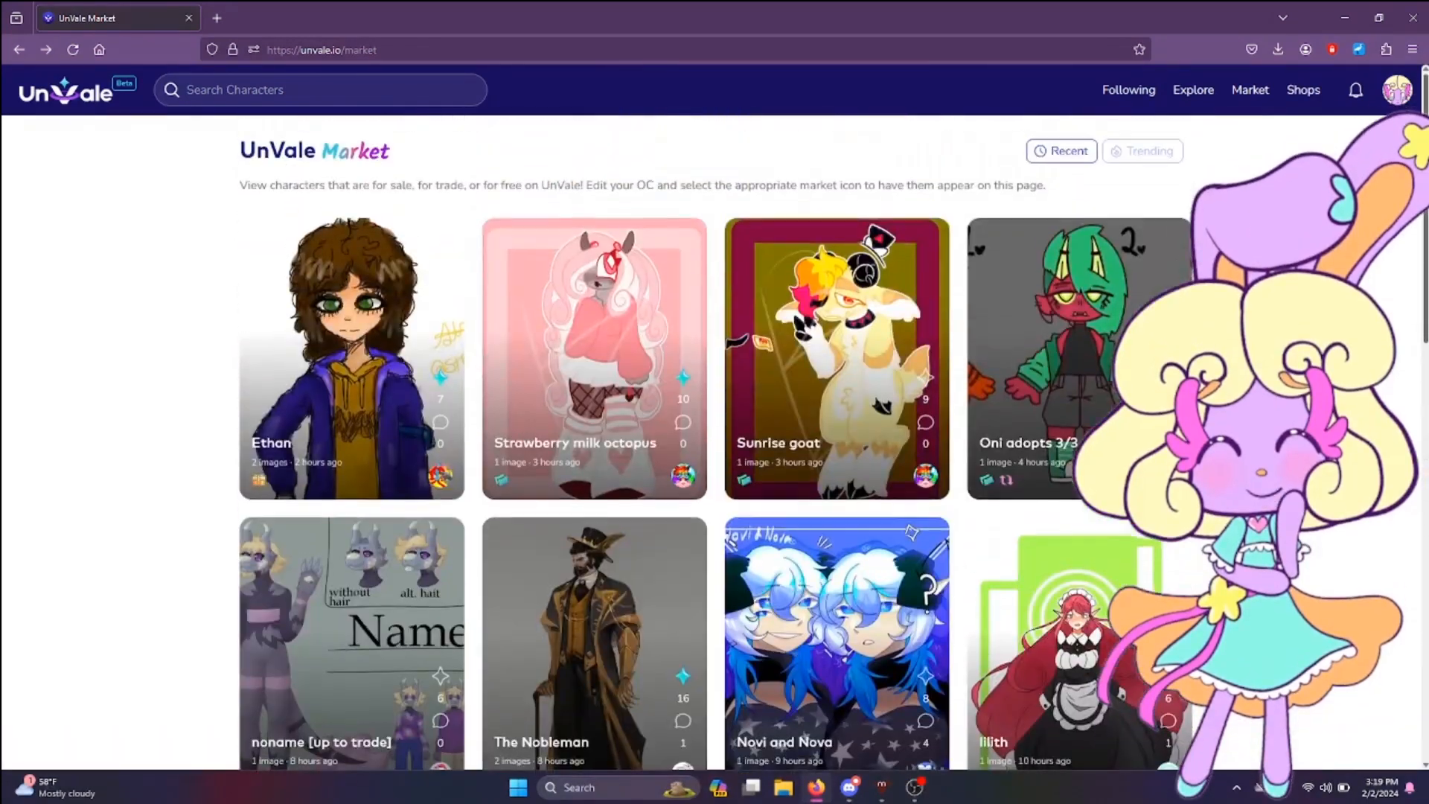
pyautogui.scroll(-9, 715, 446)
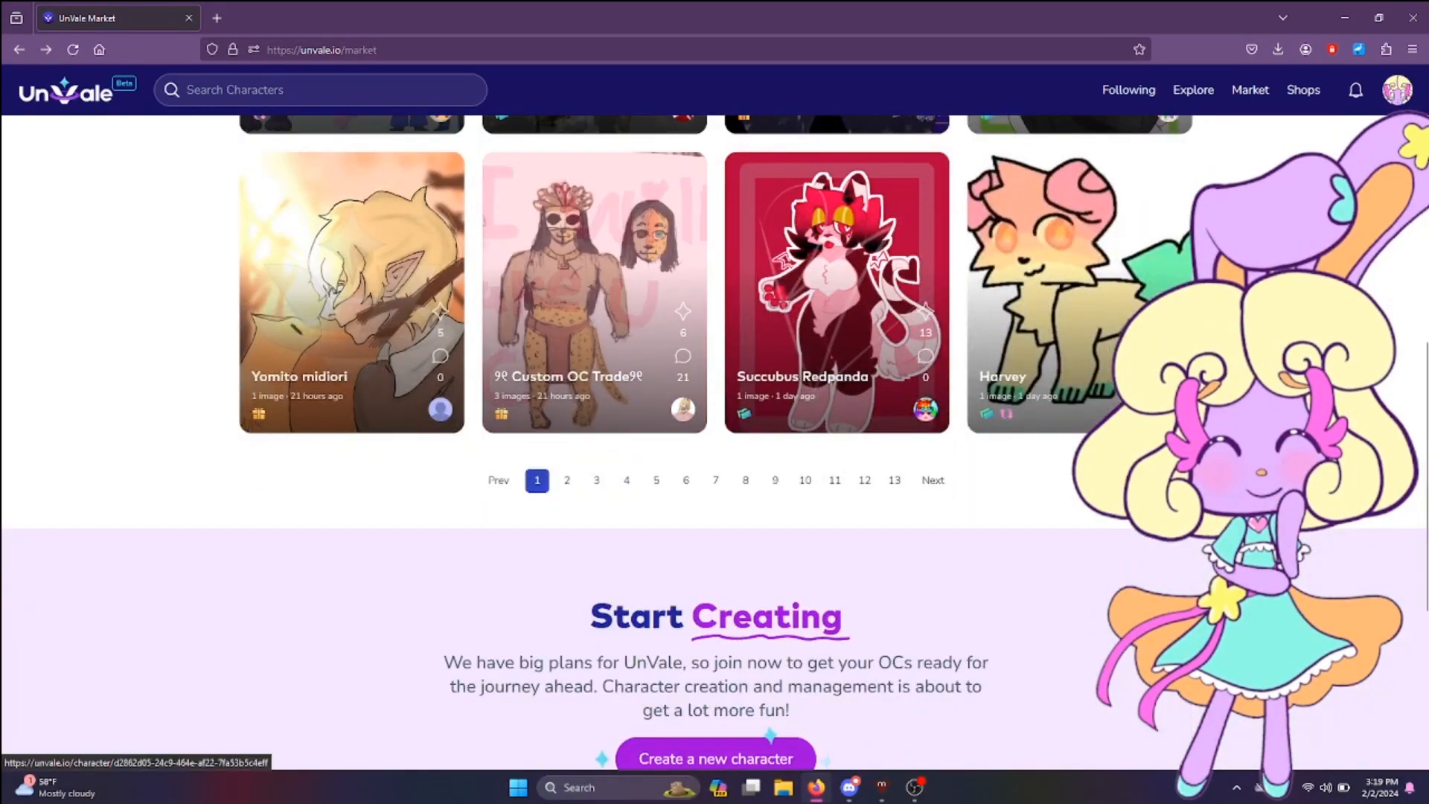
pyautogui.click(1042, 298)
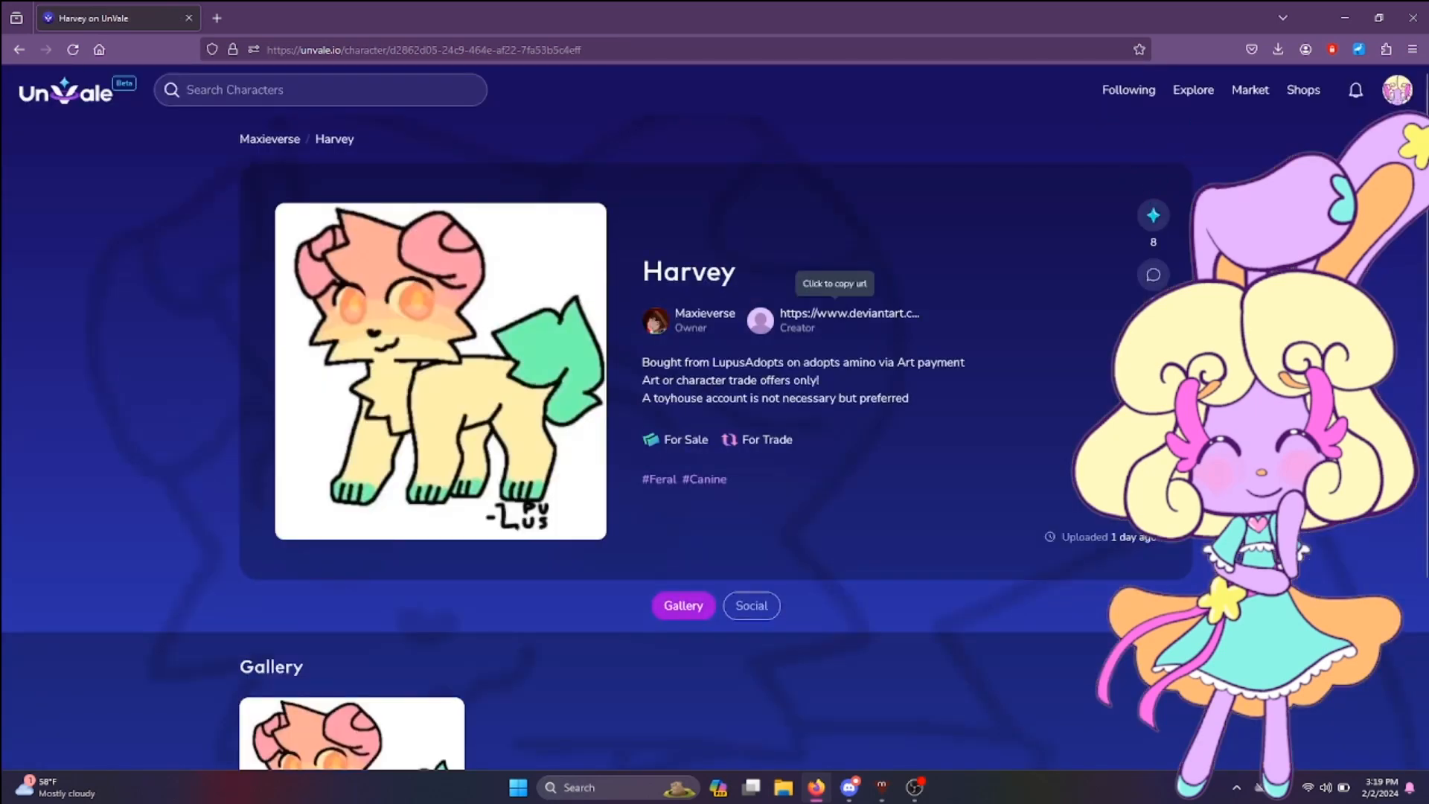
# Step: Look over Harvey's character page, open its Feral tag and browse the characters listed under that tag
pyautogui.scroll(-3, 715, 446)
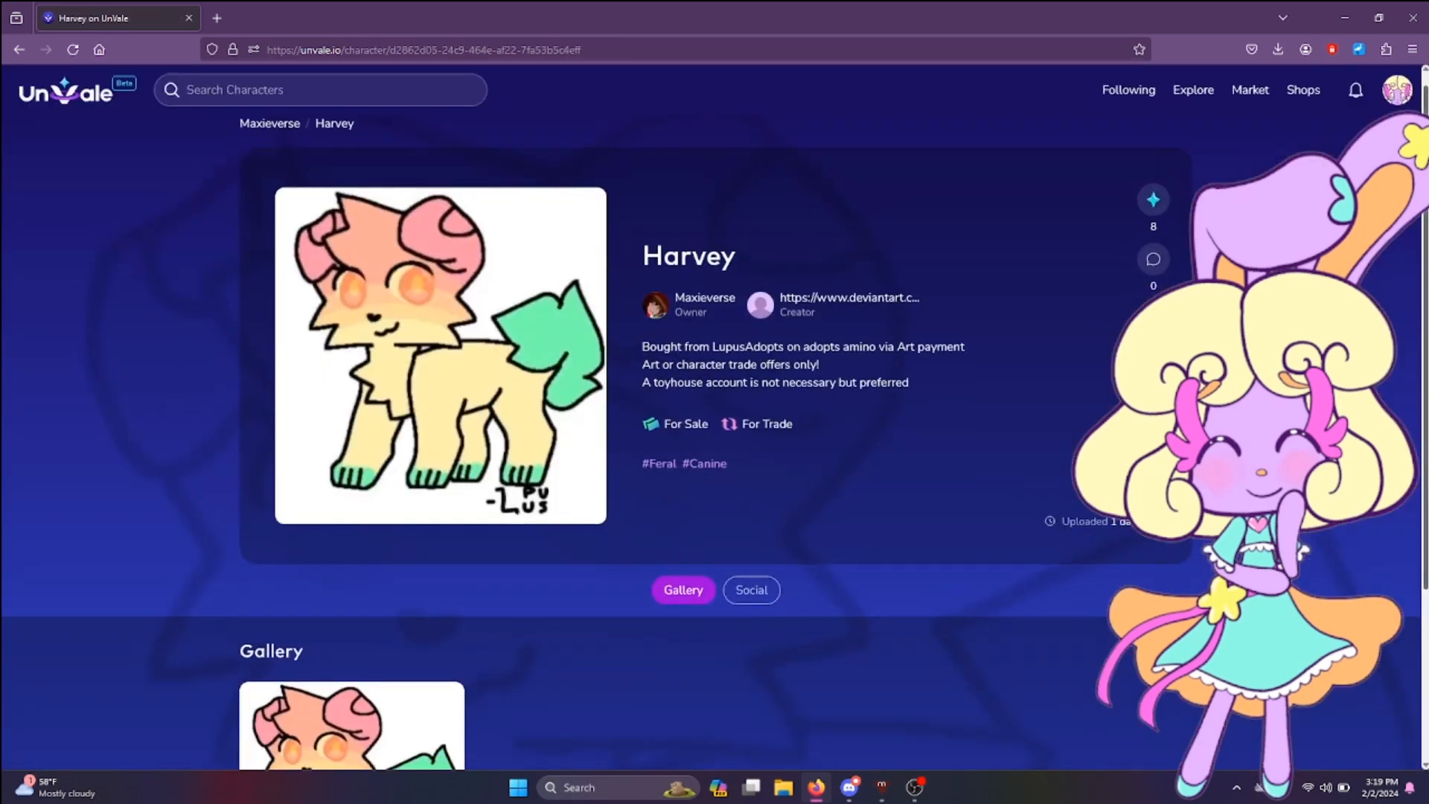
pyautogui.scroll(1, 715, 446)
pyautogui.scroll(2, 715, 446)
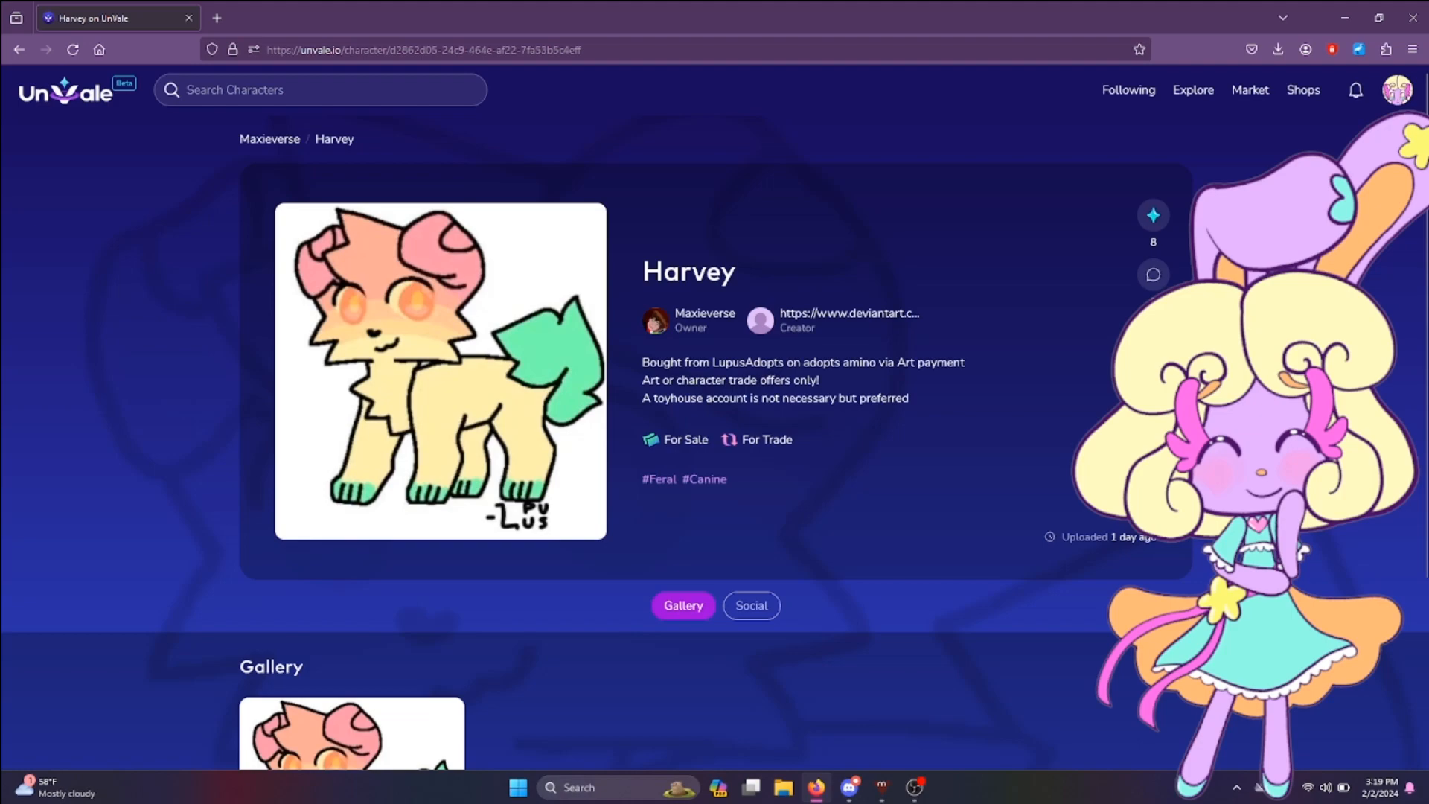
pyautogui.click(660, 479)
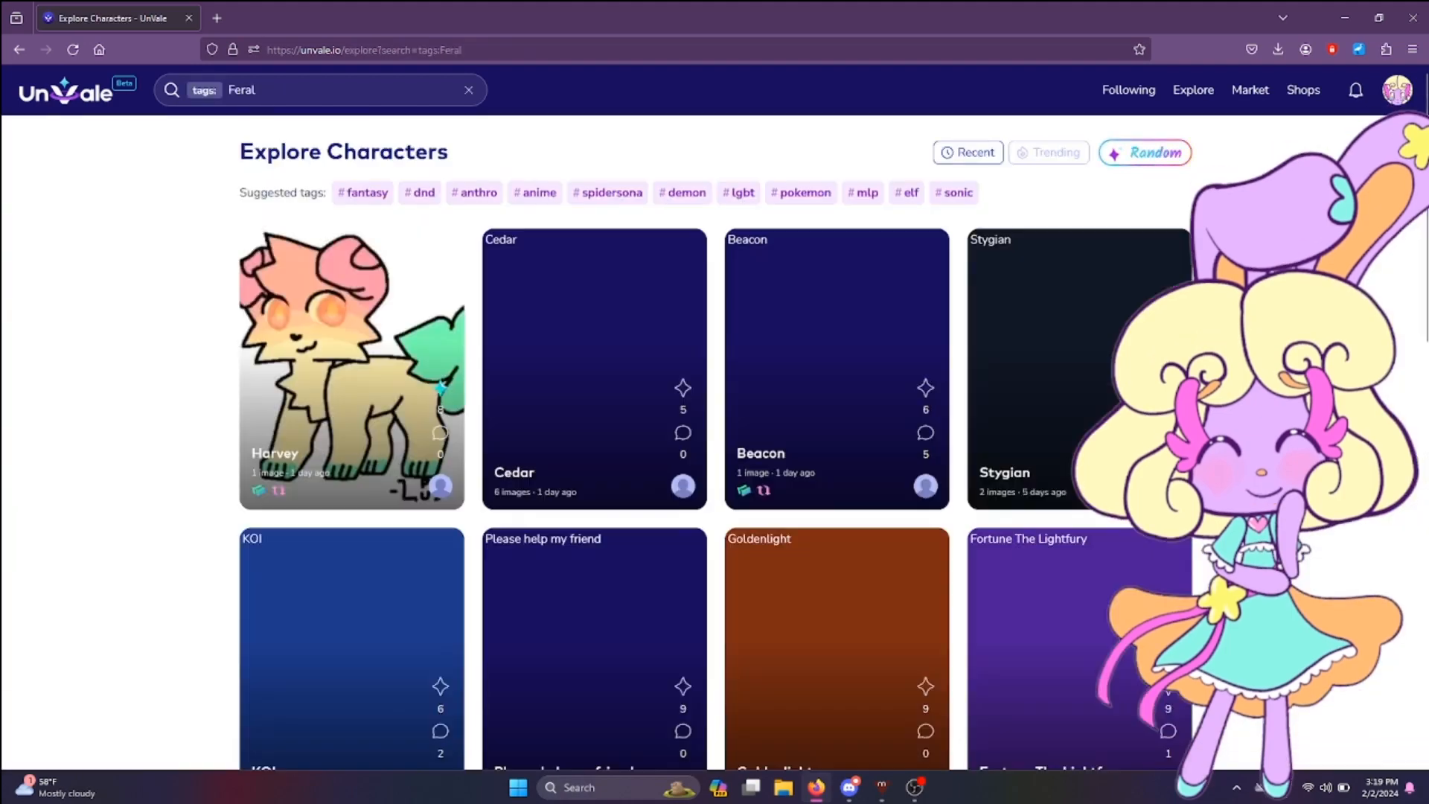
pyautogui.scroll(-3, 715, 446)
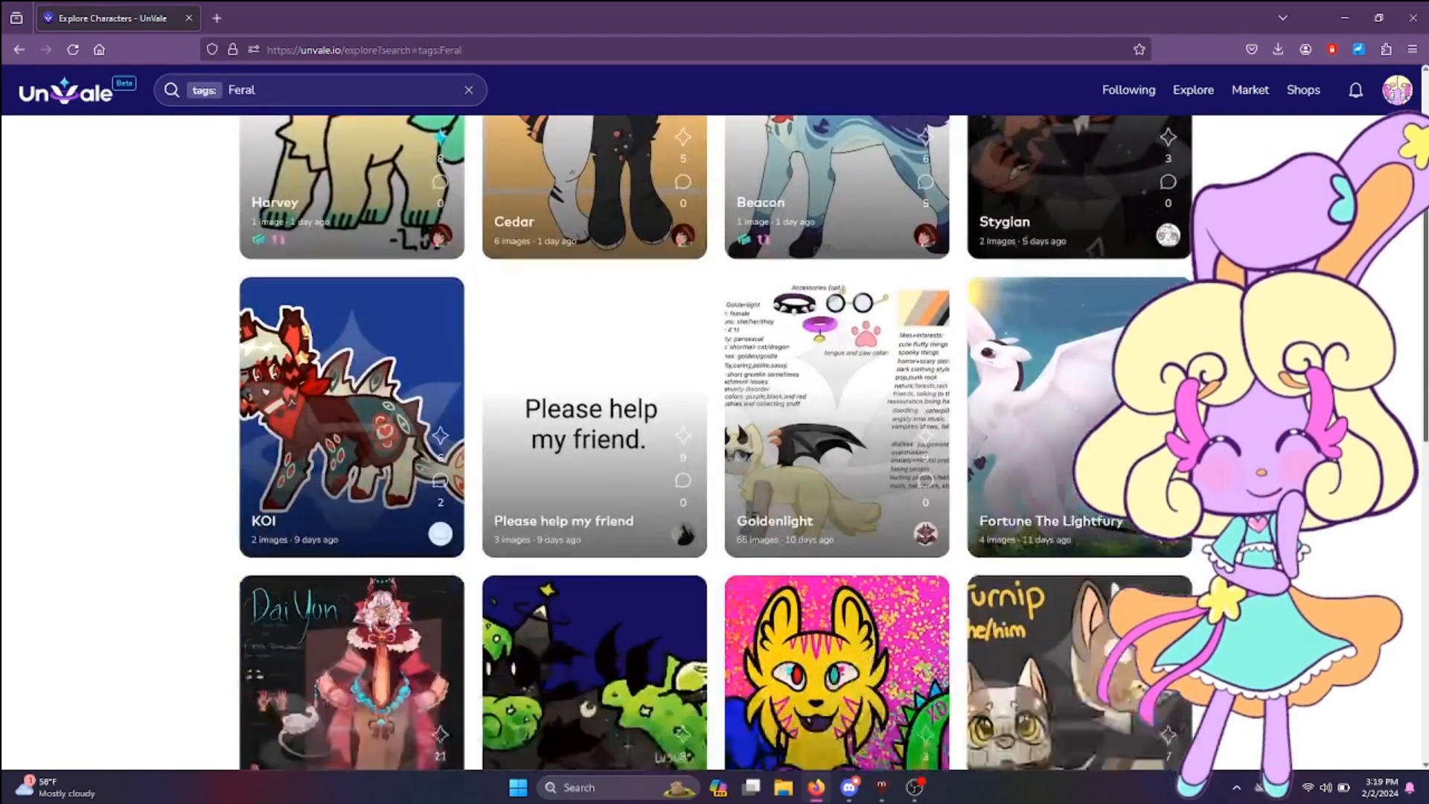
pyautogui.scroll(-3, 715, 447)
pyautogui.scroll(6, 714, 447)
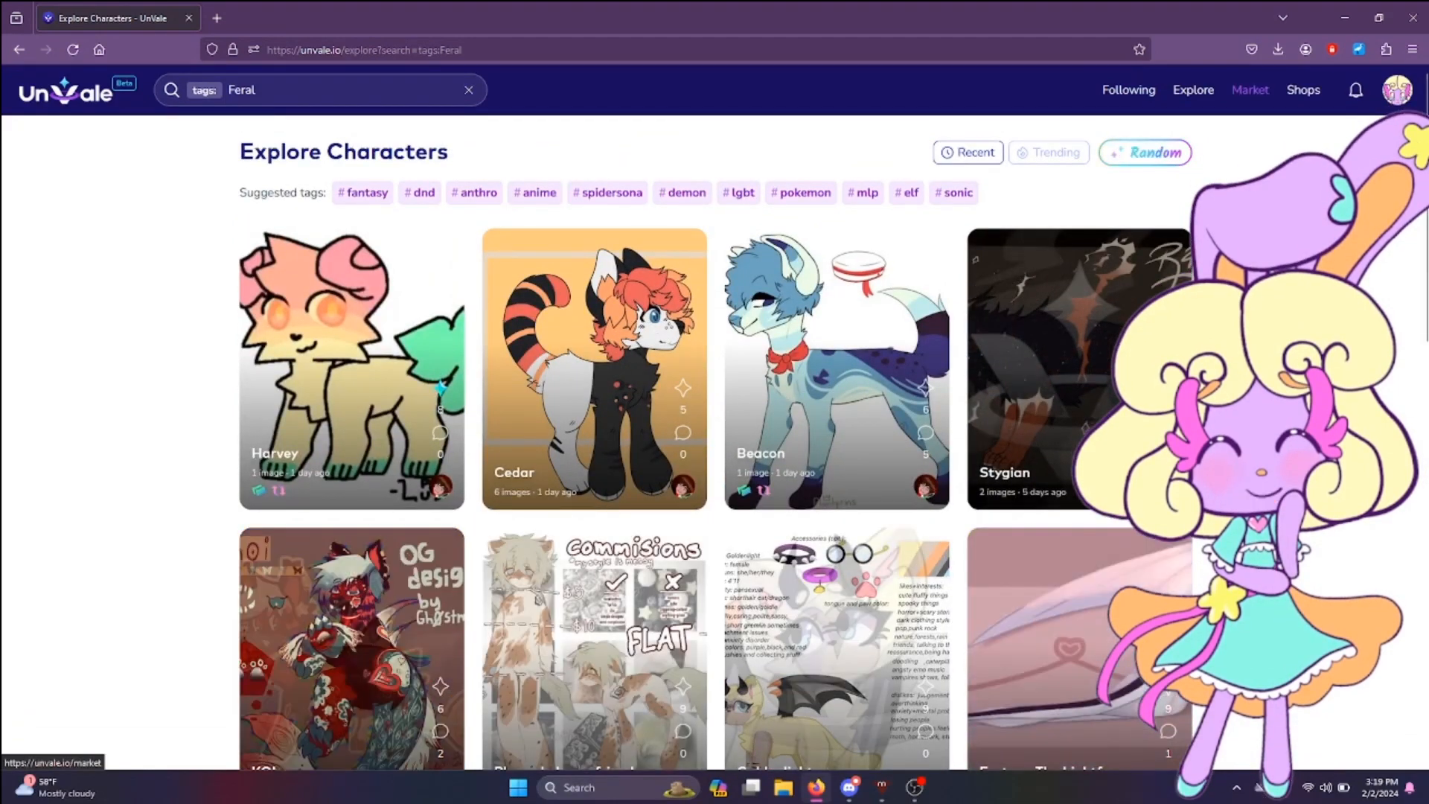
# Step: Open the Shops page and go to the commission shop described as "I love to draw anime characters!"
pyautogui.click(1303, 89)
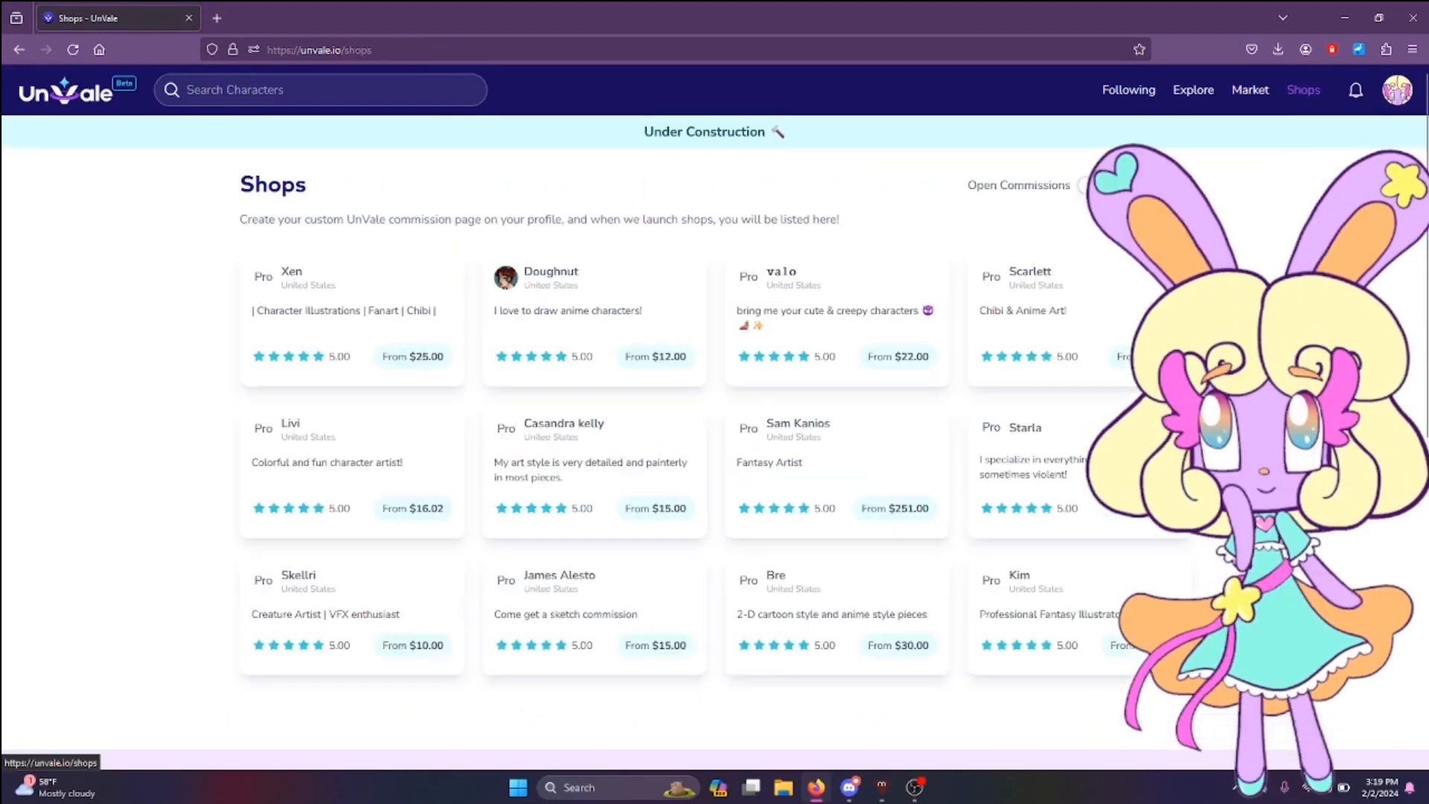
pyautogui.scroll(-1, 715, 447)
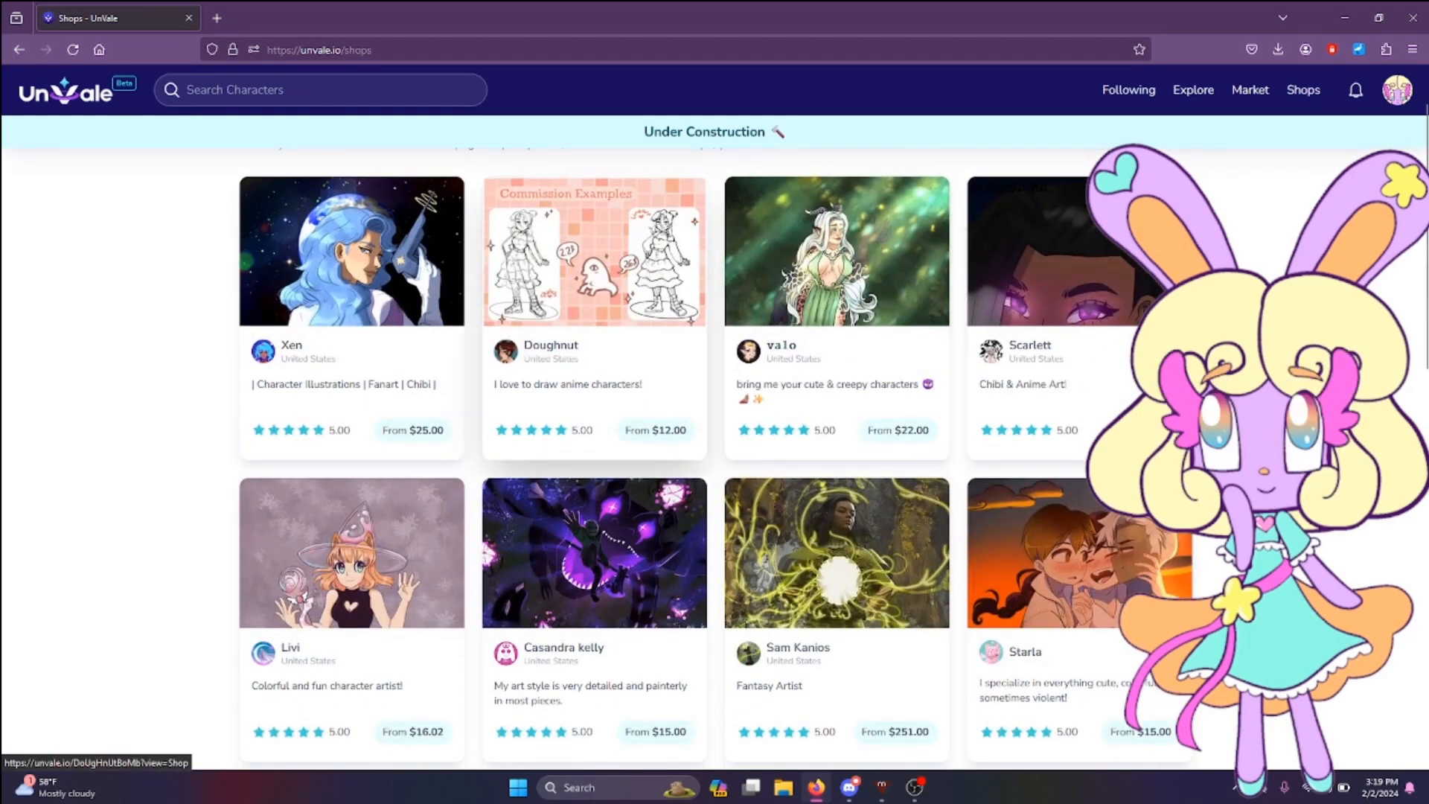
pyautogui.click(594, 394)
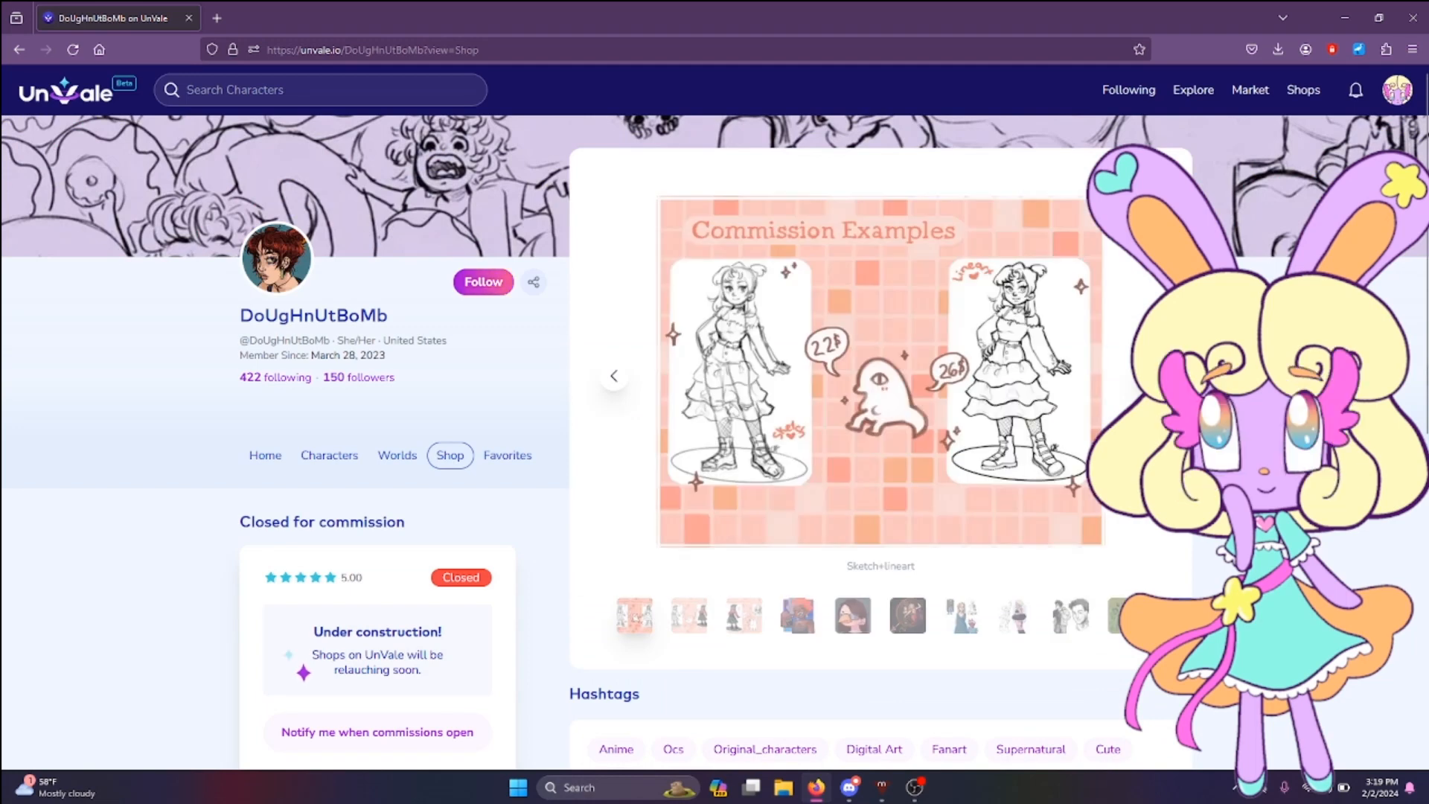
# Step: Look through the shop's commission examples from Sketch+lineart to Genshin Oc, and view its hashtags and reviews
pyautogui.scroll(-1, 715, 447)
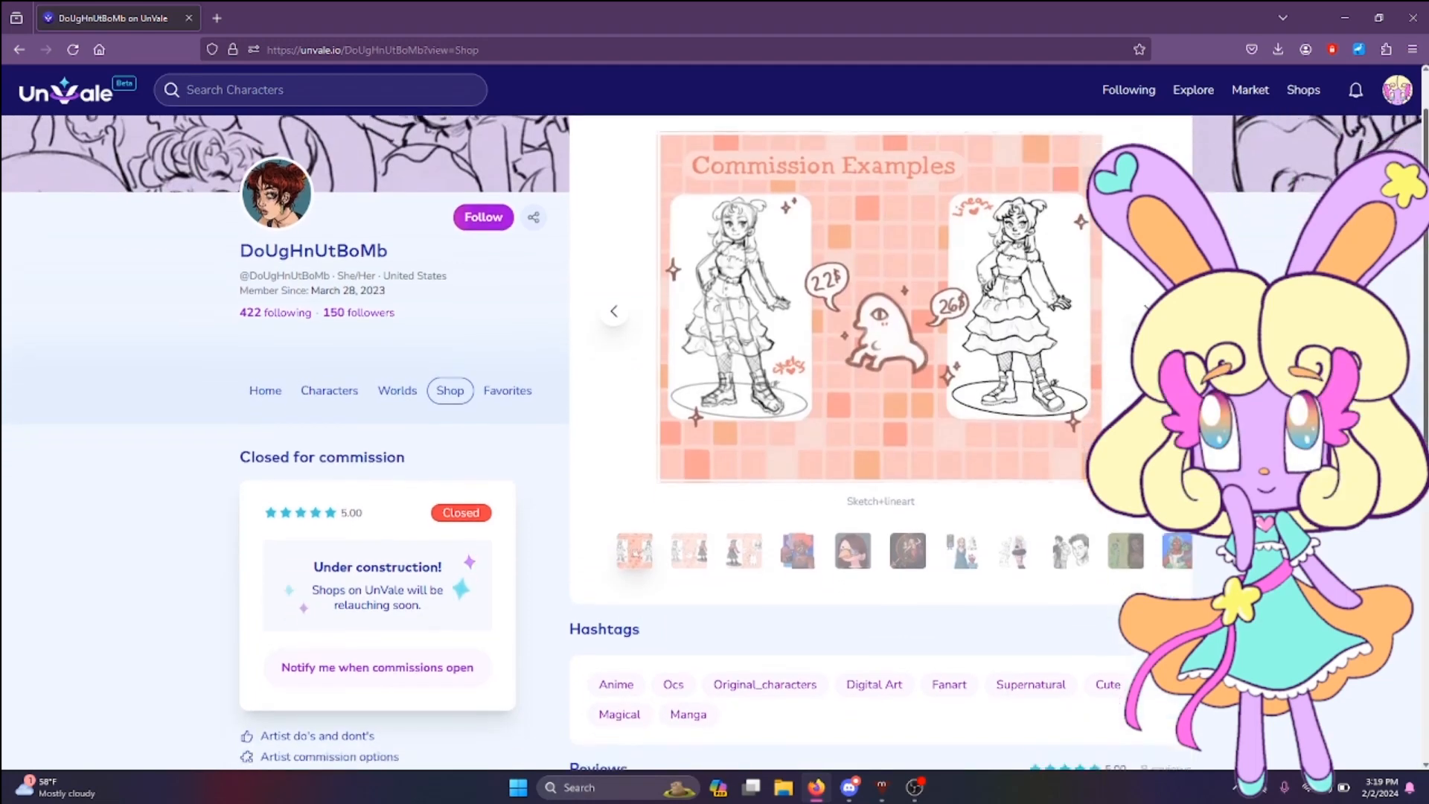
pyautogui.click(1147, 286)
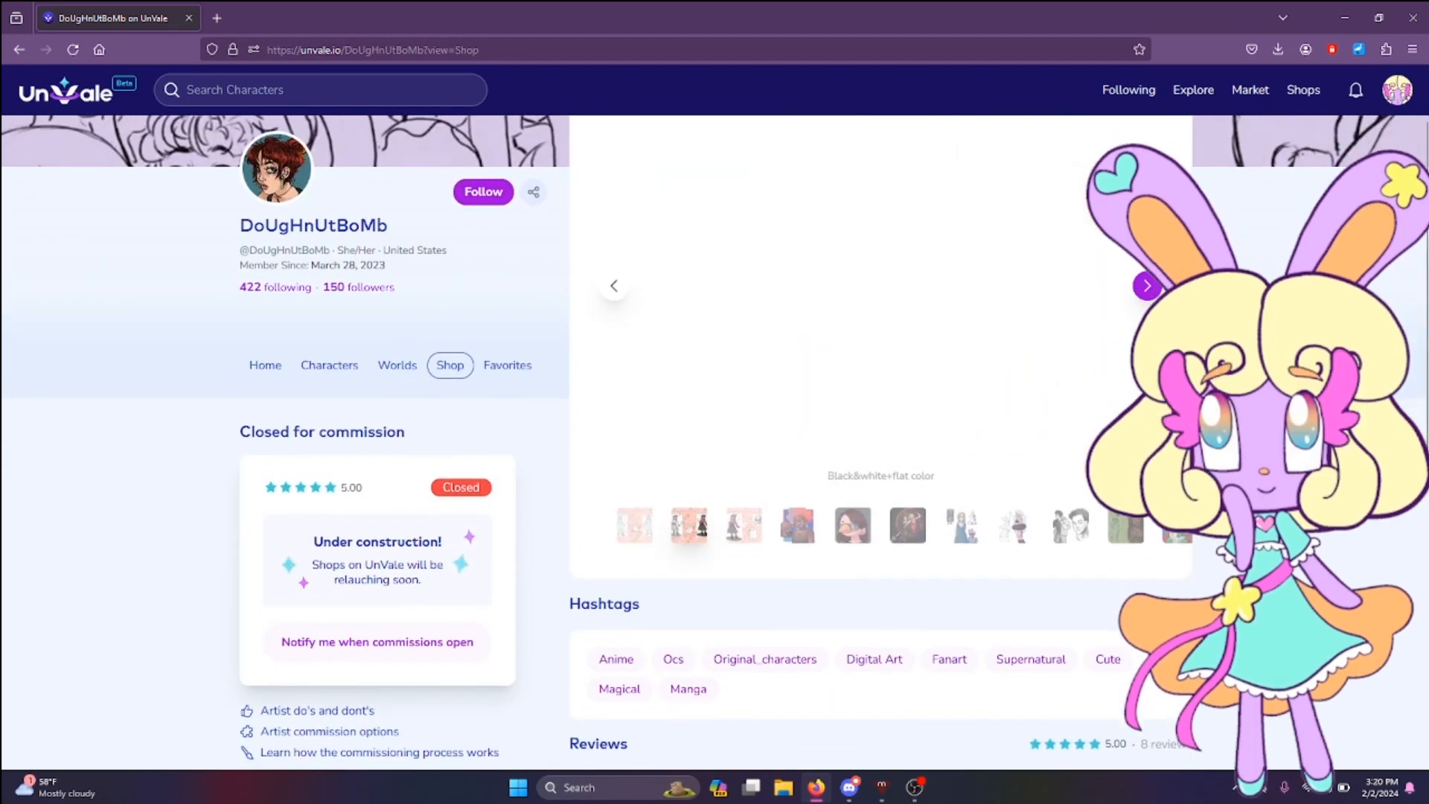
pyautogui.scroll(1, 1147, 298)
pyautogui.click(1147, 319)
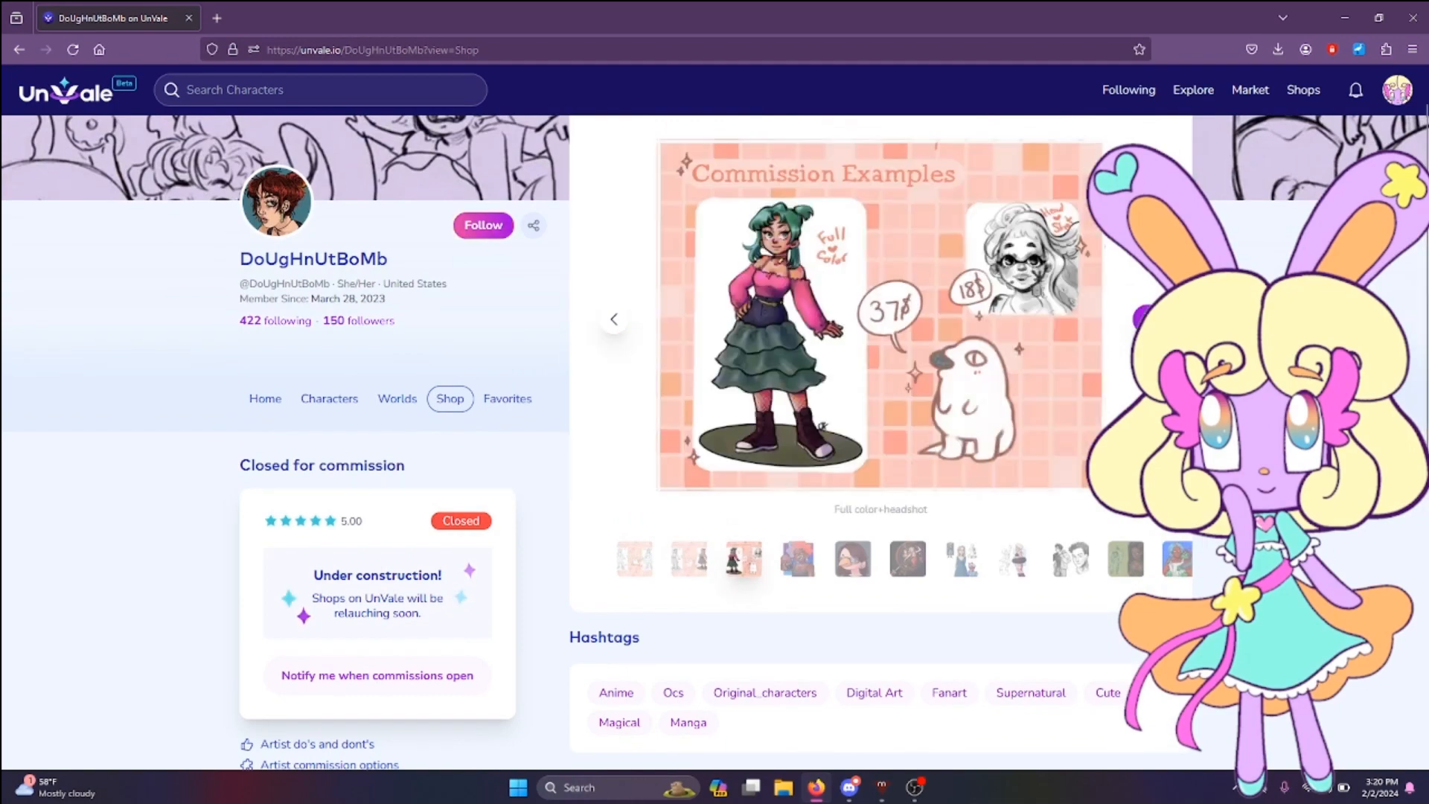
pyautogui.click(1147, 319)
pyautogui.click(1147, 319)
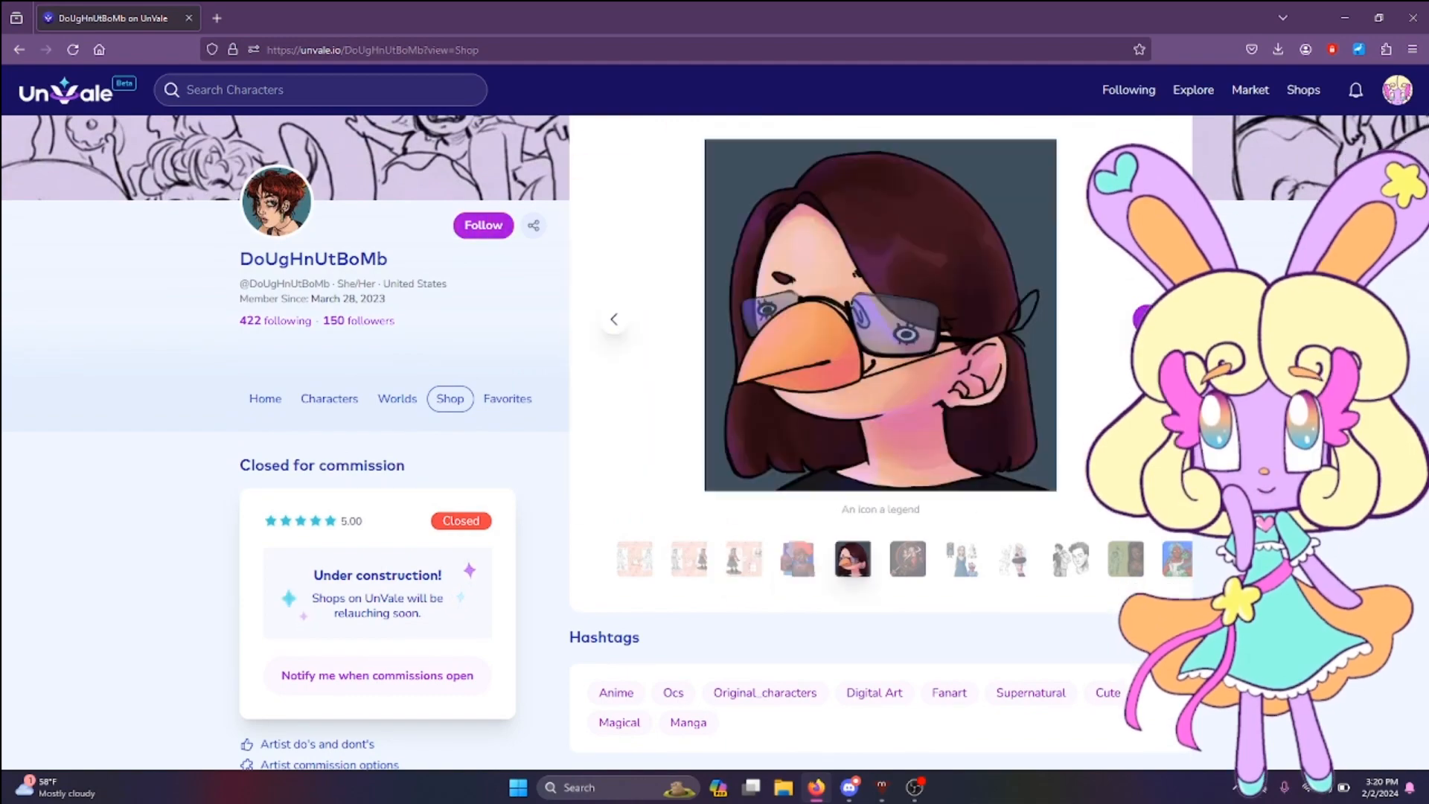
pyautogui.click(1147, 318)
pyautogui.scroll(-4, 1147, 319)
pyautogui.moveTo(1425, 468); pyautogui.dragTo(1425, 462)
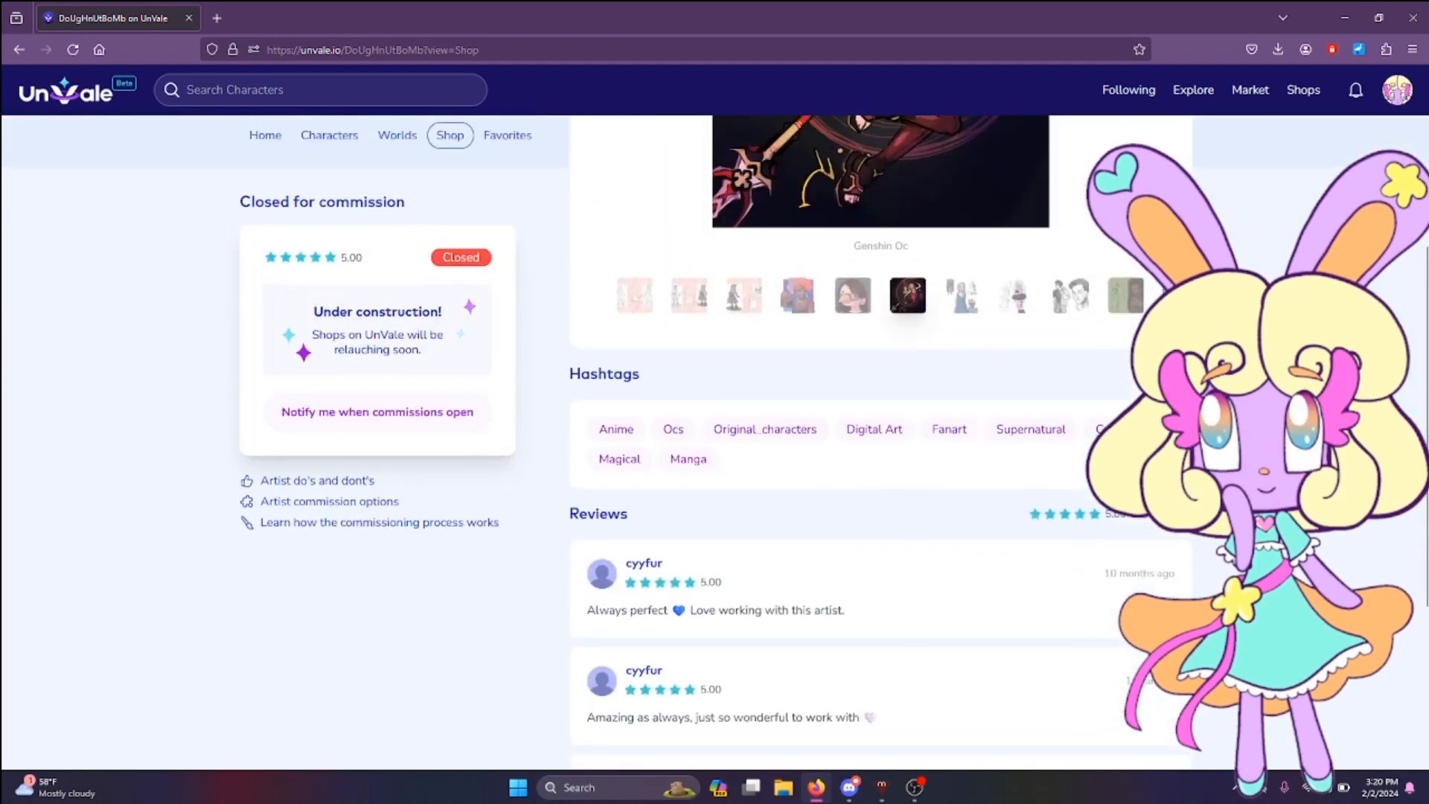
# Step: Return to the Shops list and view the shop offering 2-D cartoon style and anime style pieces
pyautogui.hotkey('alt', 'Left')
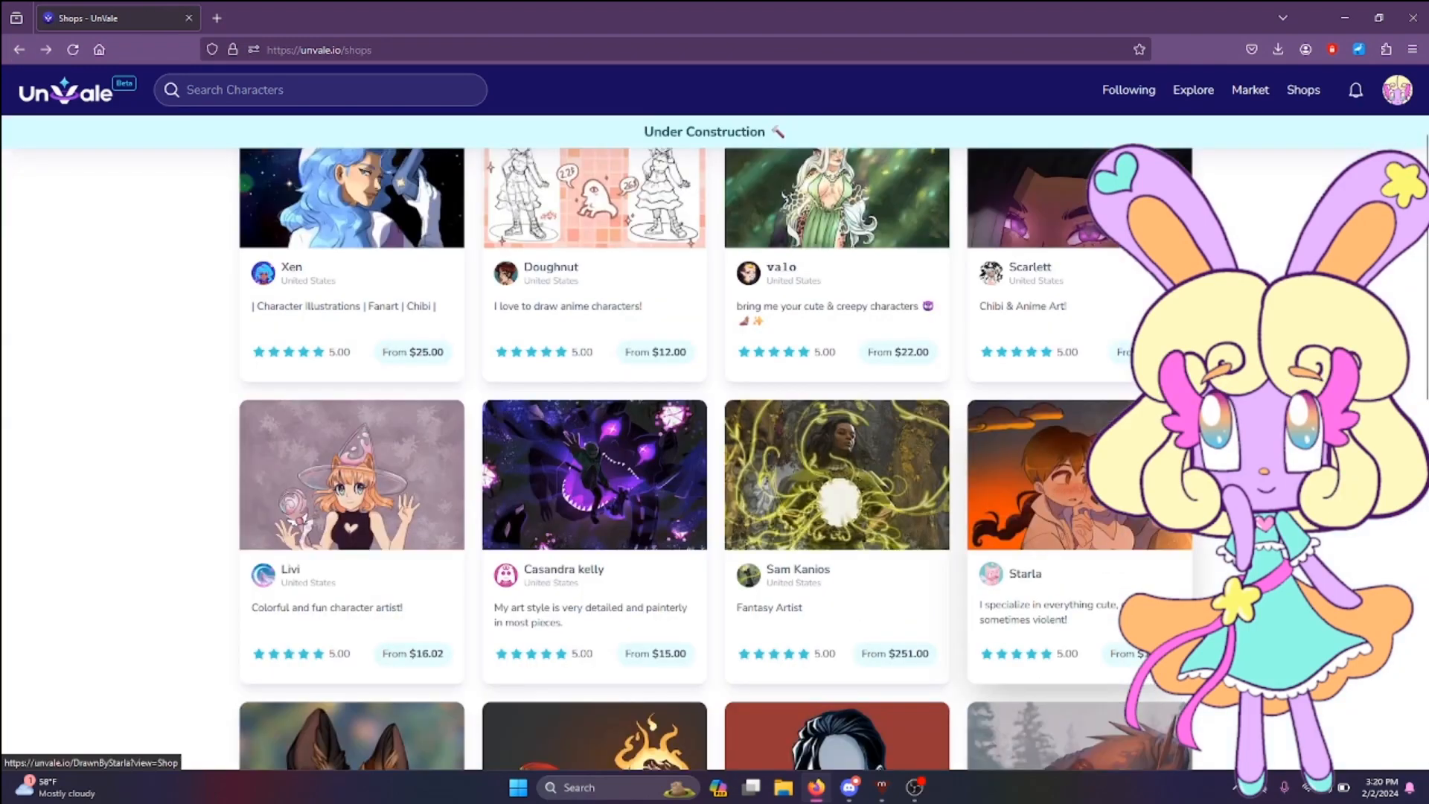
pyautogui.scroll(-4, 714, 446)
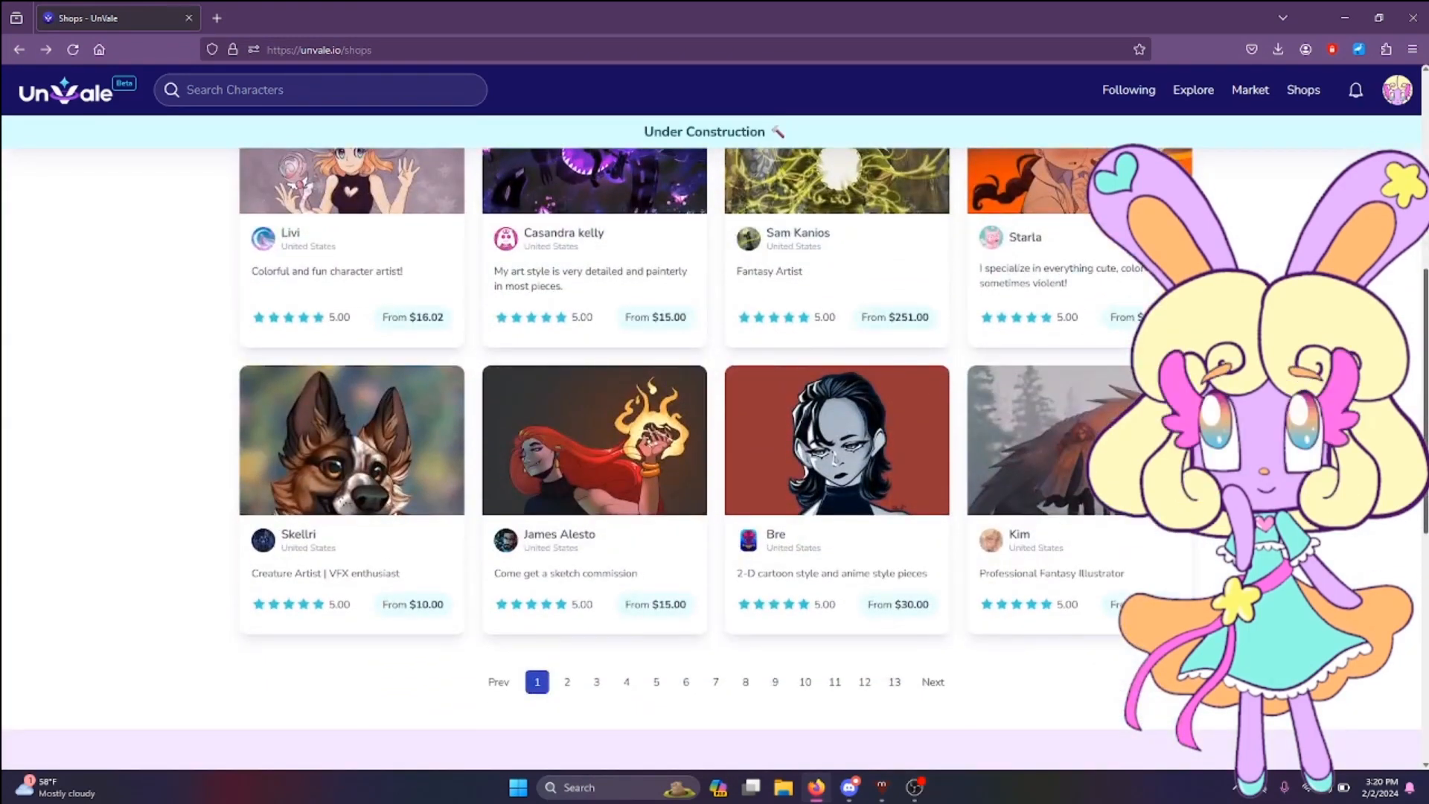
pyautogui.click(837, 521)
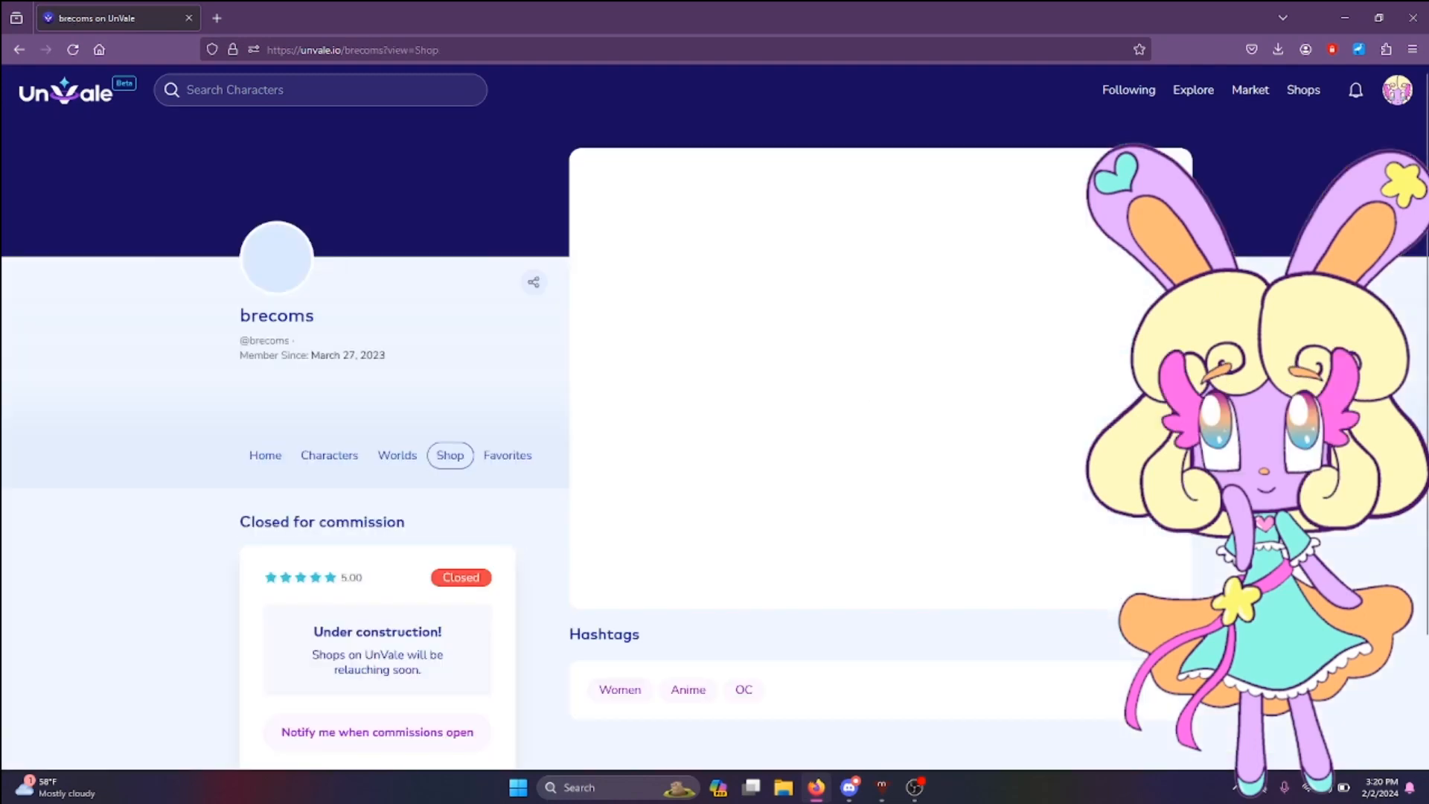
pyautogui.scroll(-3, 714, 446)
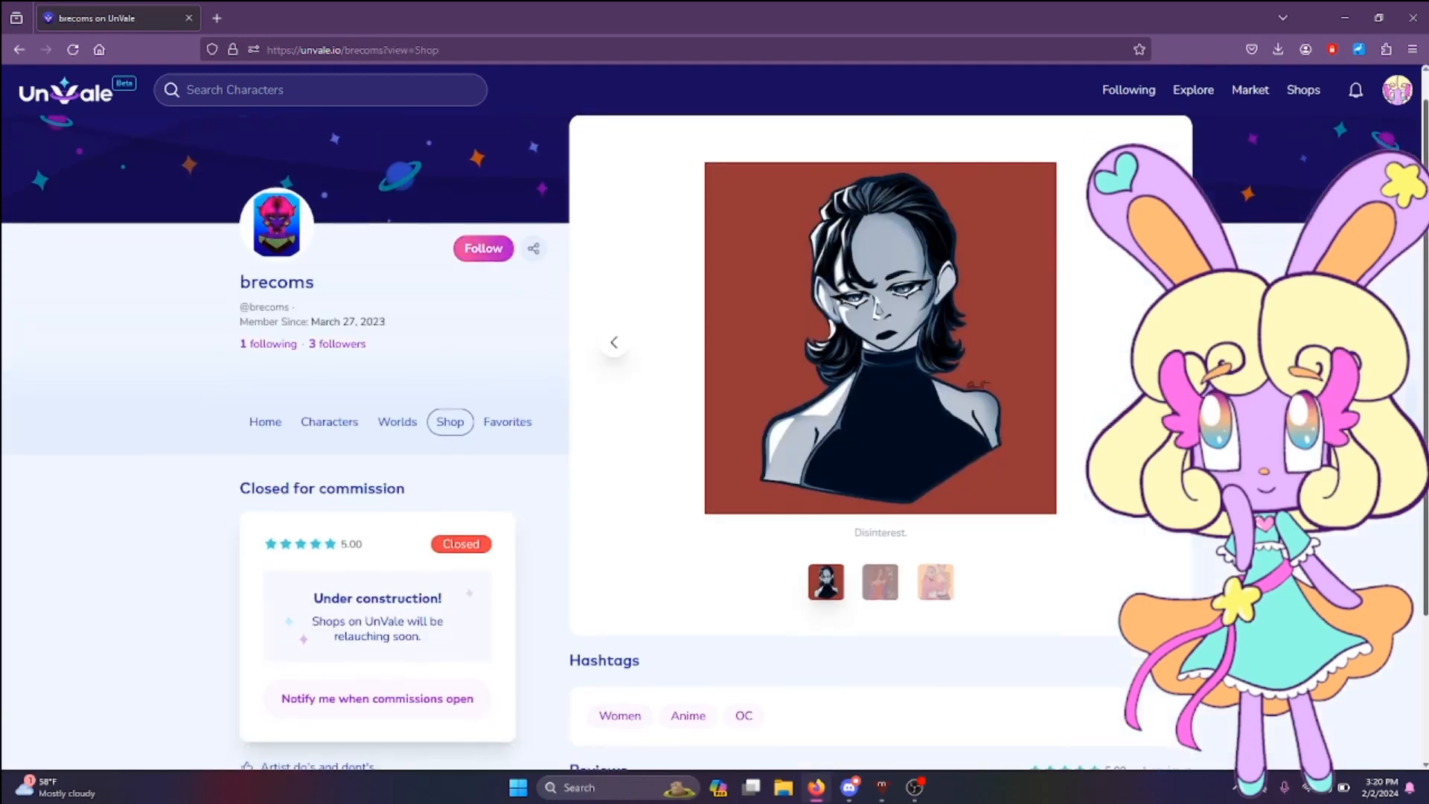
pyautogui.scroll(2, 714, 447)
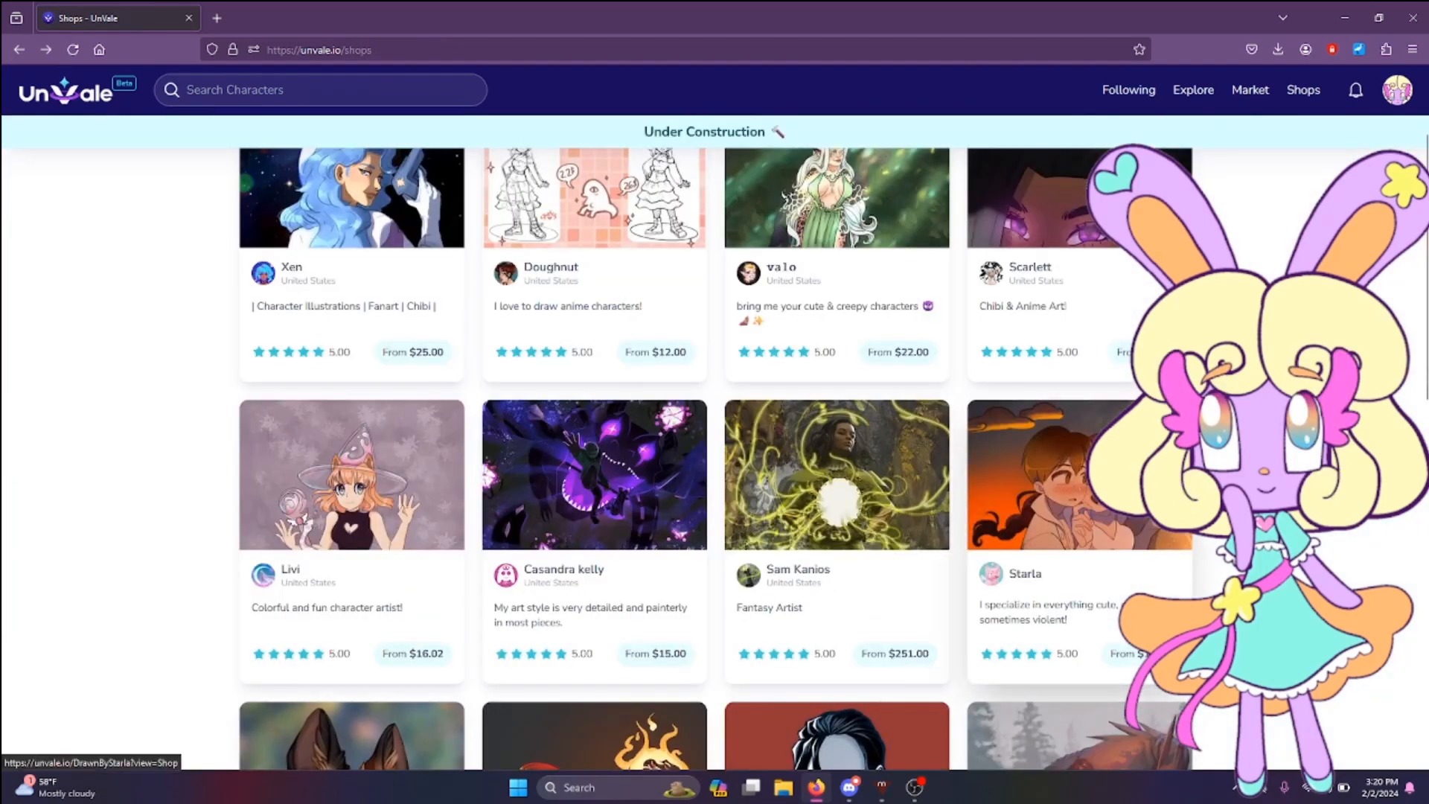
# Step: From the Shops list, open the shop specializing in everything cute and look over its samples, hashtags and reviews
pyautogui.click(1027, 484)
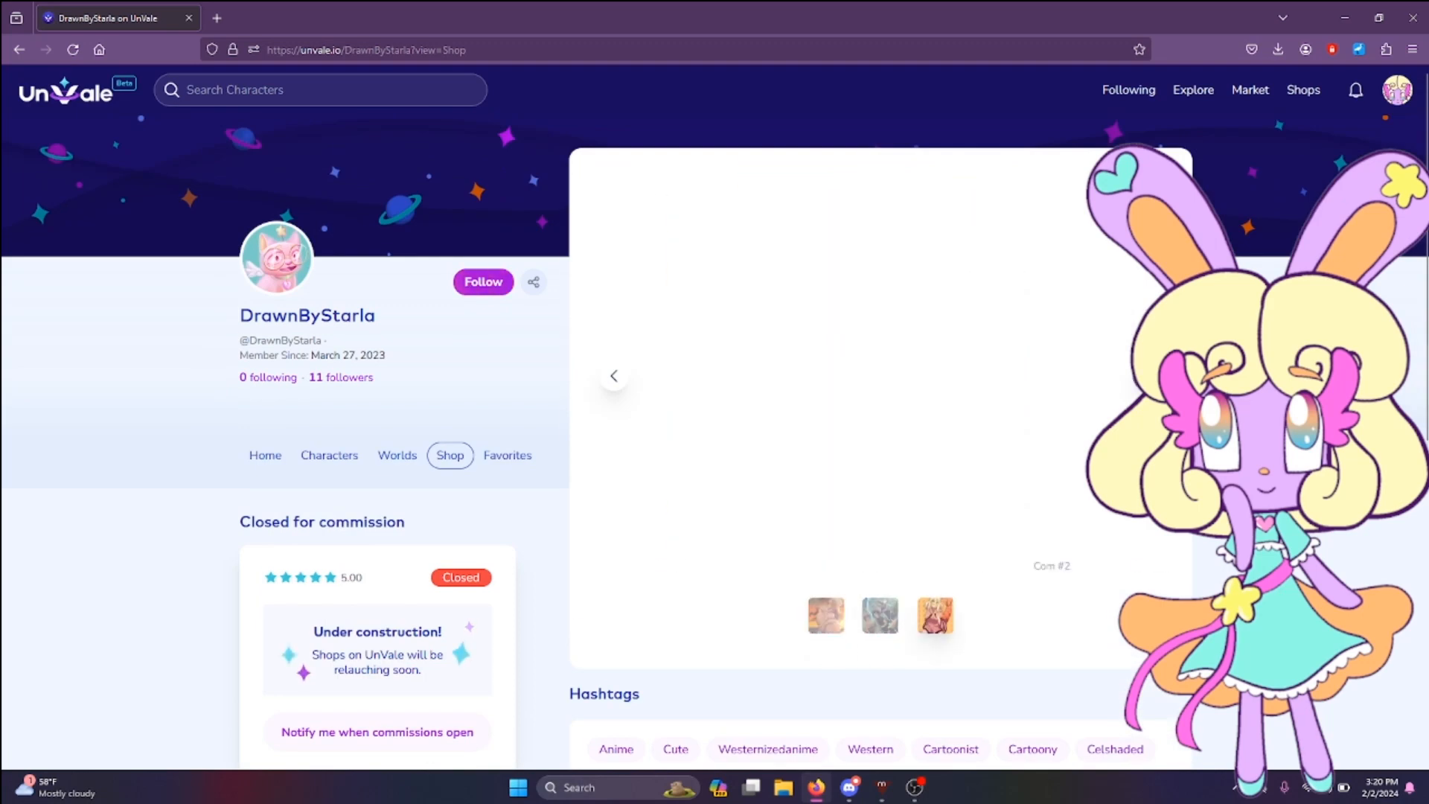
pyautogui.scroll(-5, 714, 447)
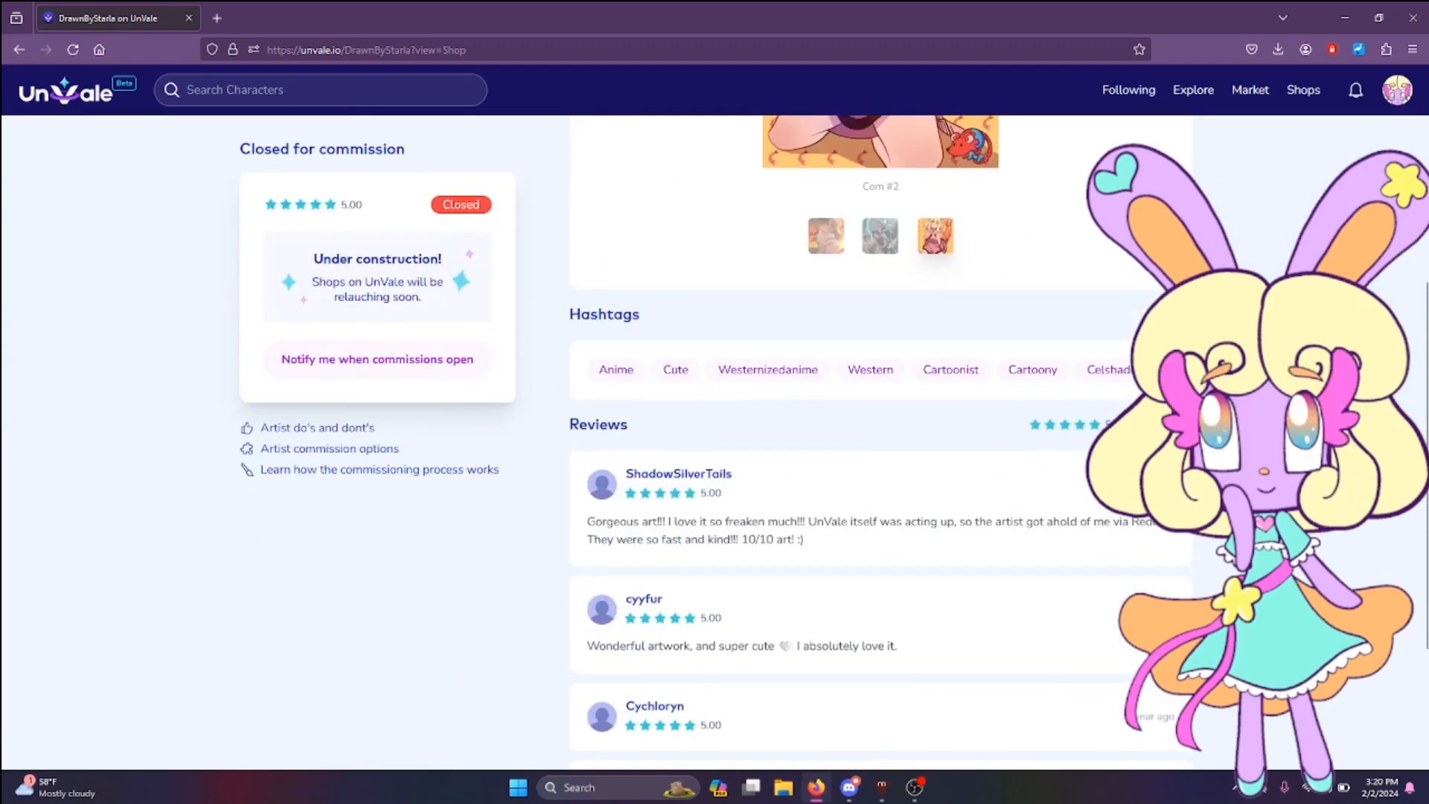
pyautogui.scroll(-2, 878, 447)
pyautogui.scroll(4, 879, 447)
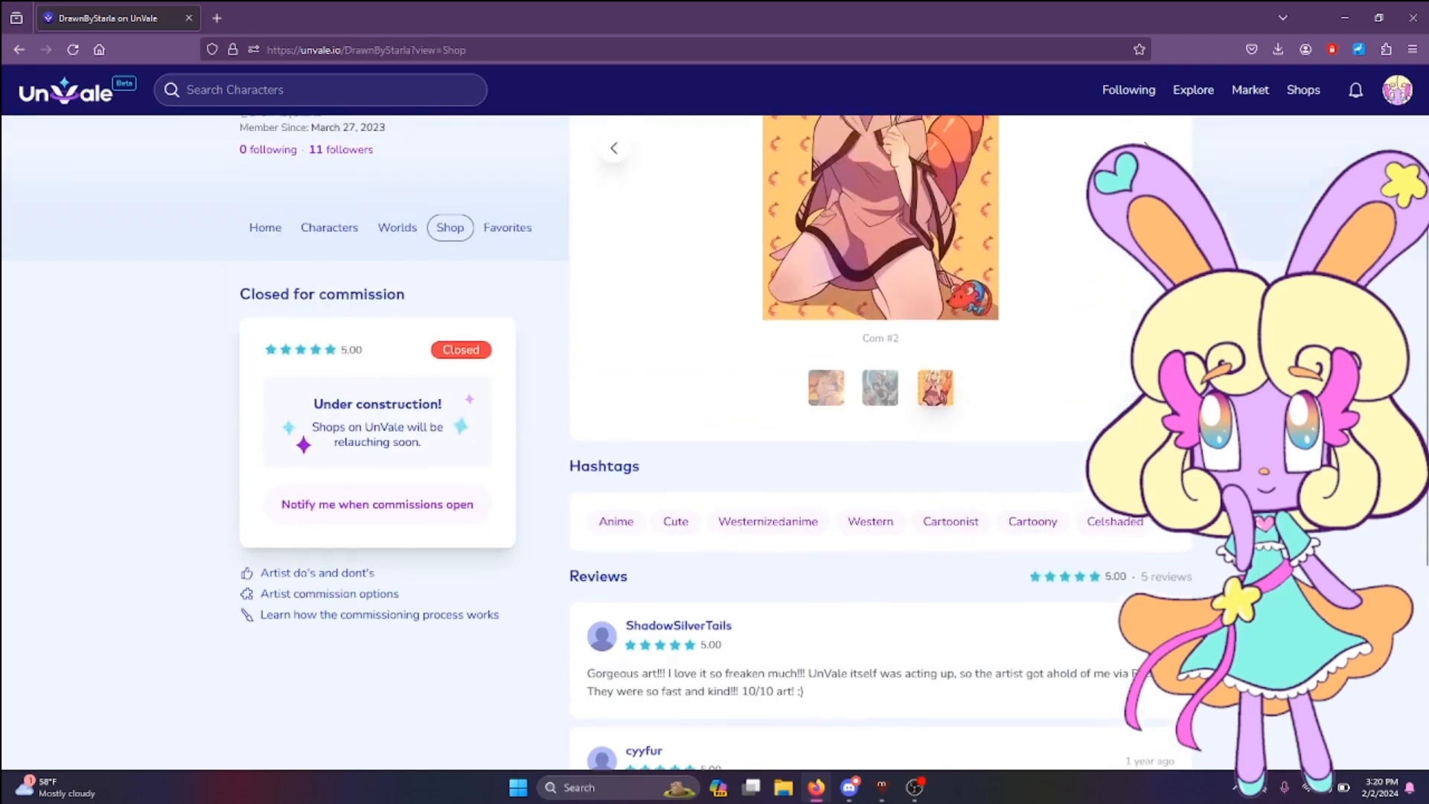
pyautogui.scroll(3, 879, 446)
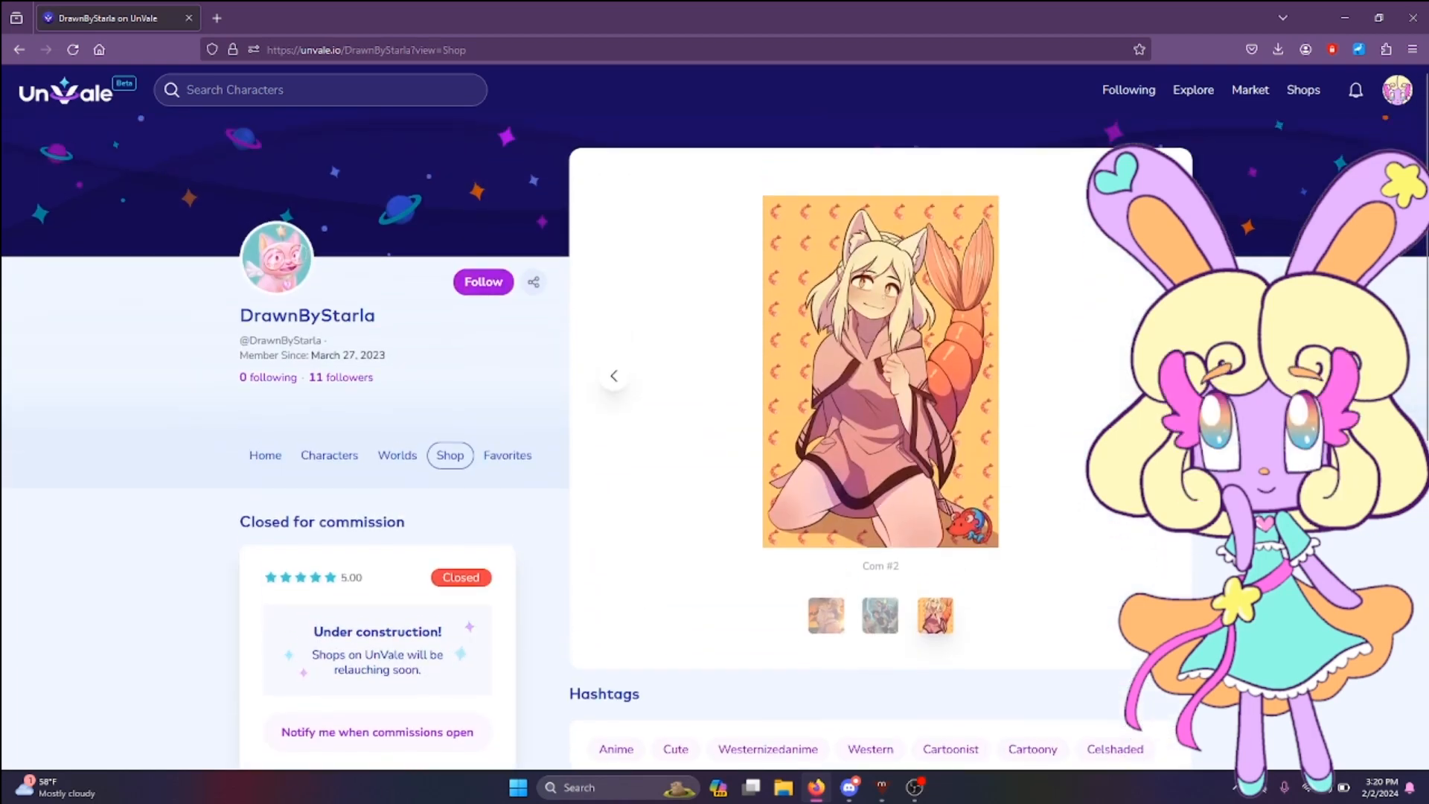
# Step: Open your own profile from the account menu and look over its Home view
pyautogui.click(1397, 89)
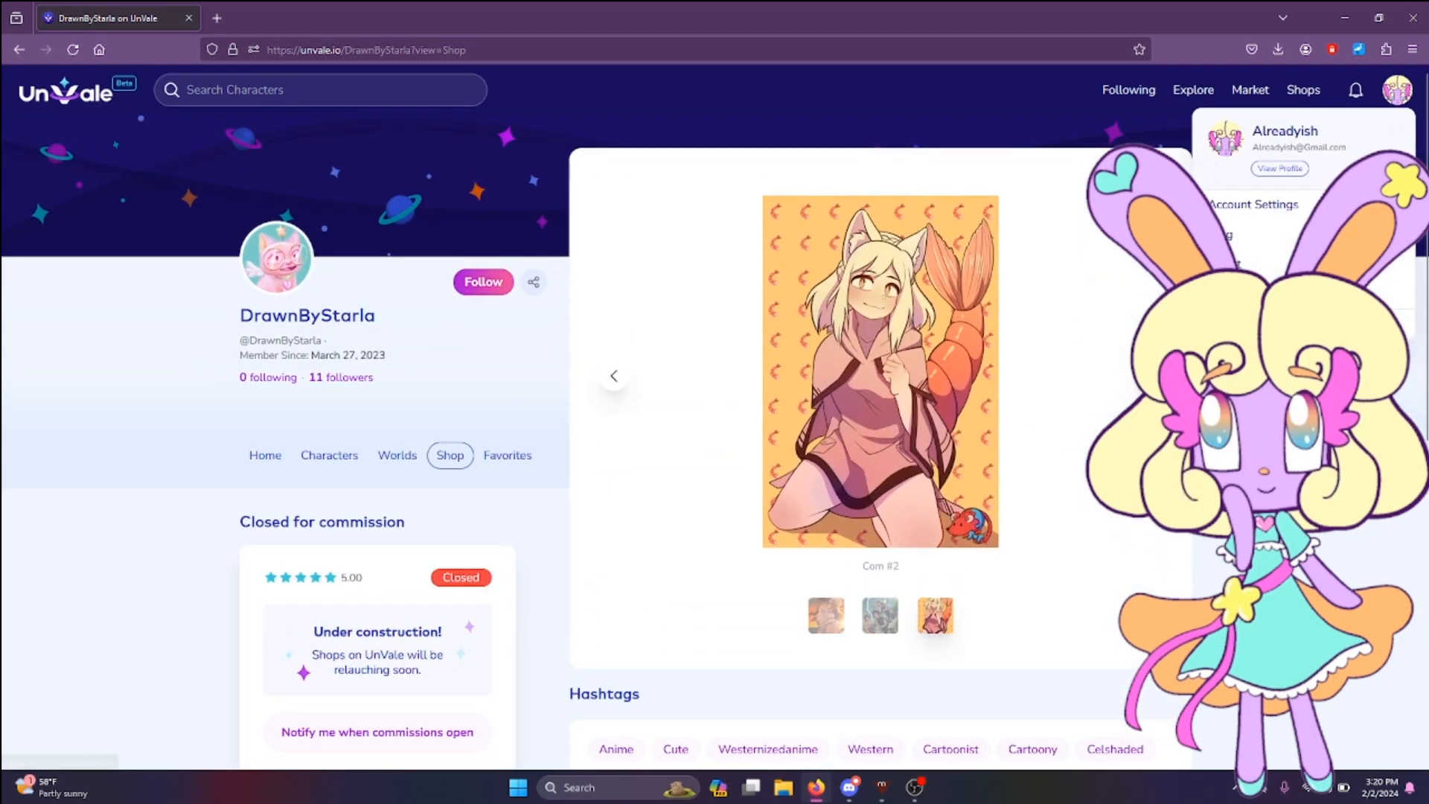
pyautogui.click(1265, 133)
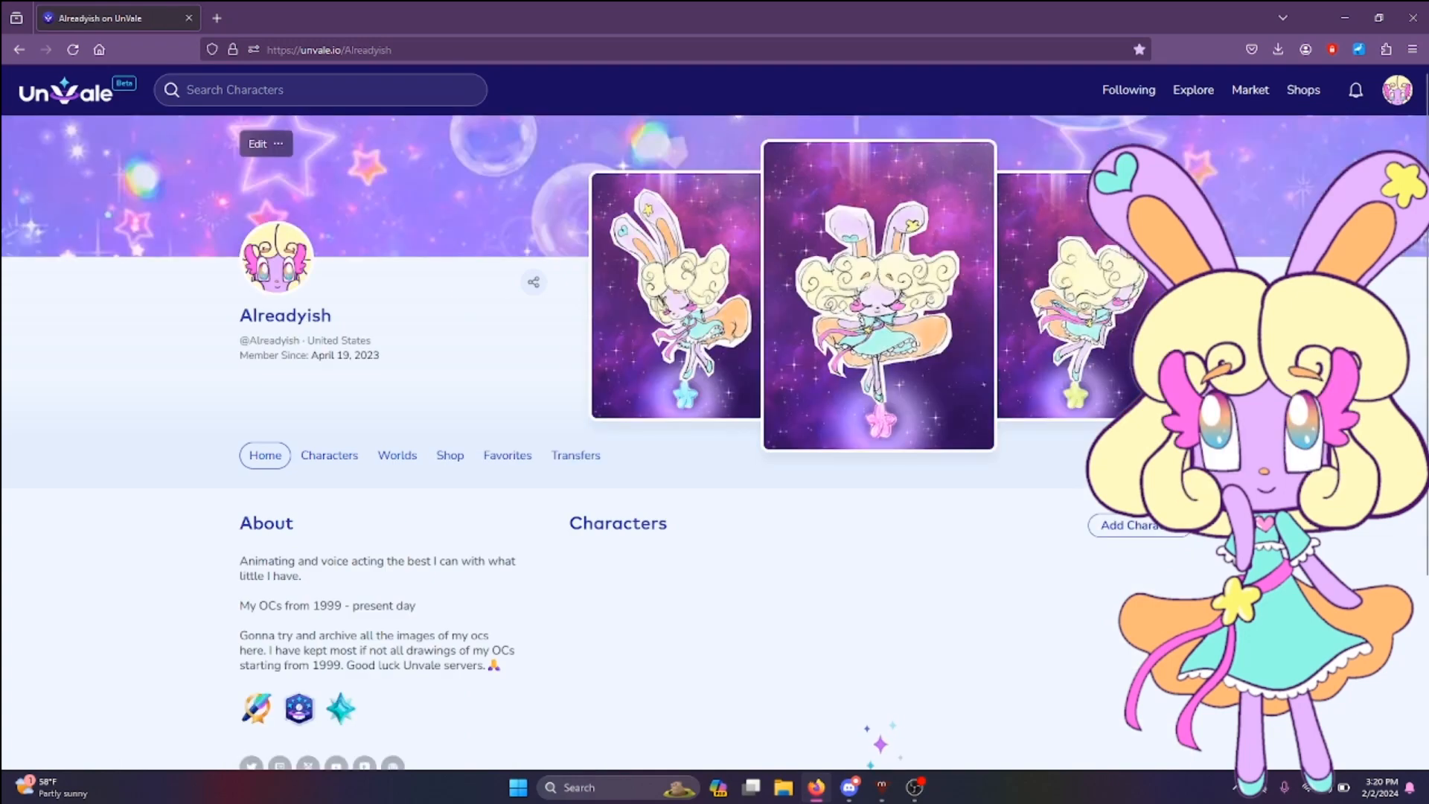
pyautogui.scroll(-3, 714, 446)
pyautogui.scroll(3, 715, 446)
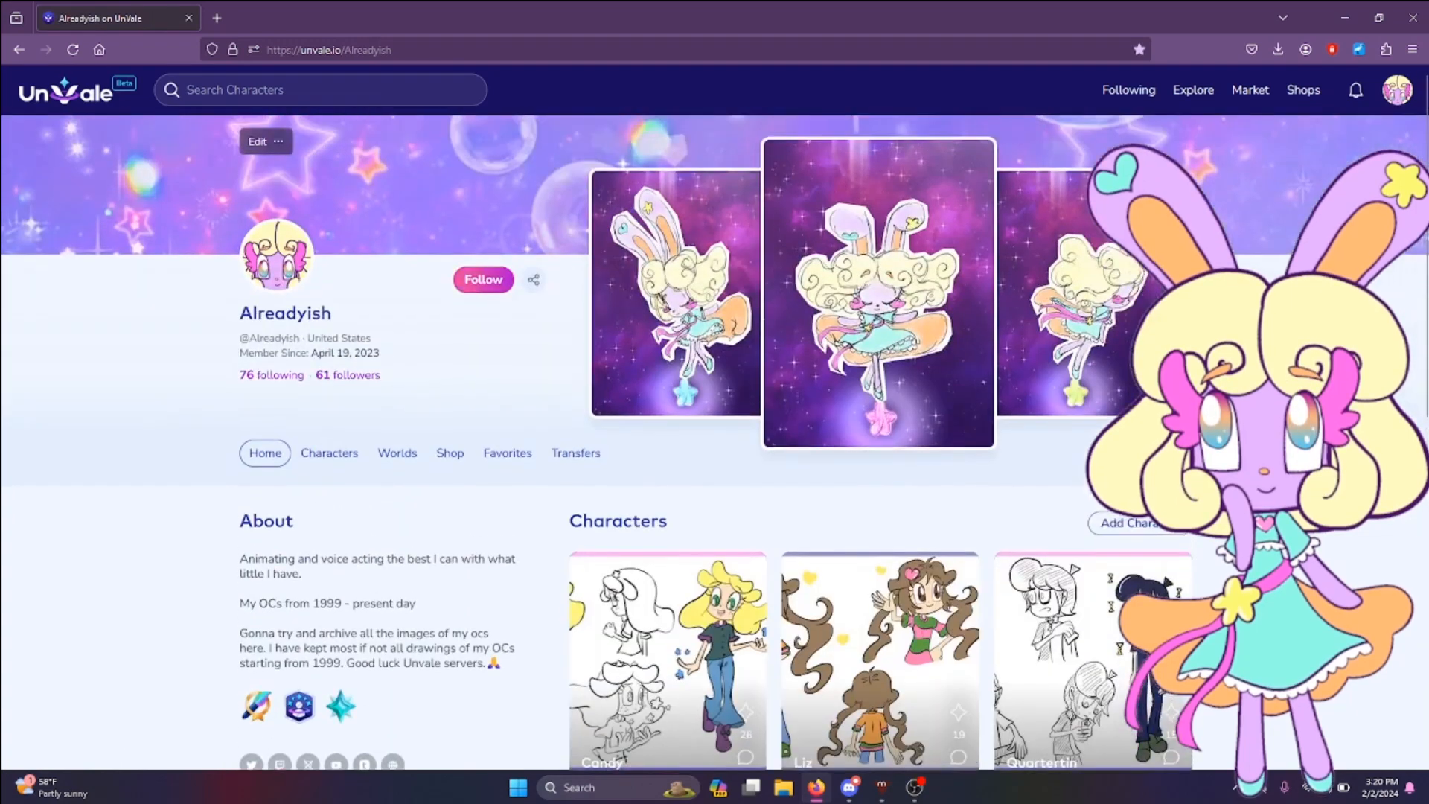
pyautogui.scroll(-1, 715, 442)
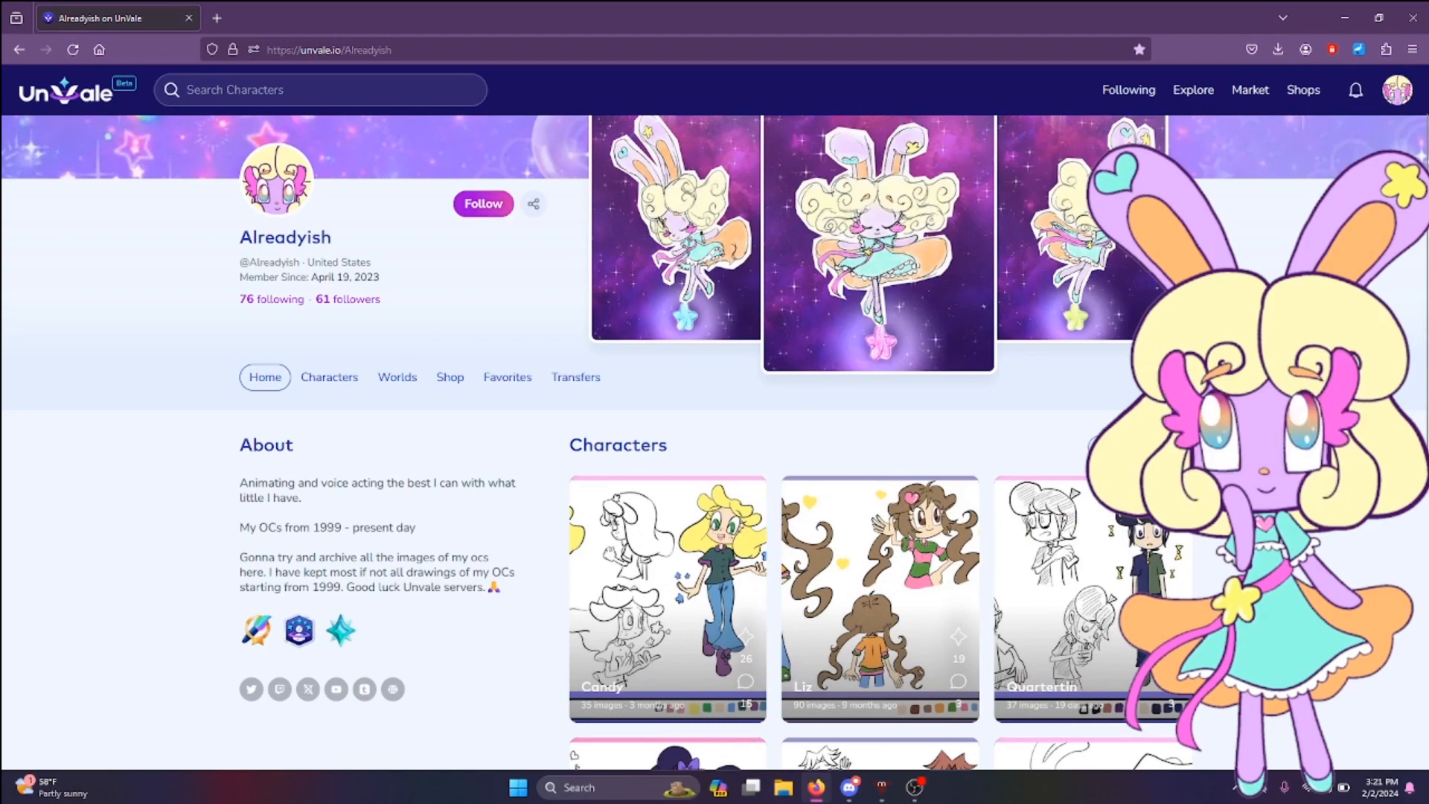
# Step: Show the profile's Characters list and look through pages 1 and 2
pyautogui.click(329, 378)
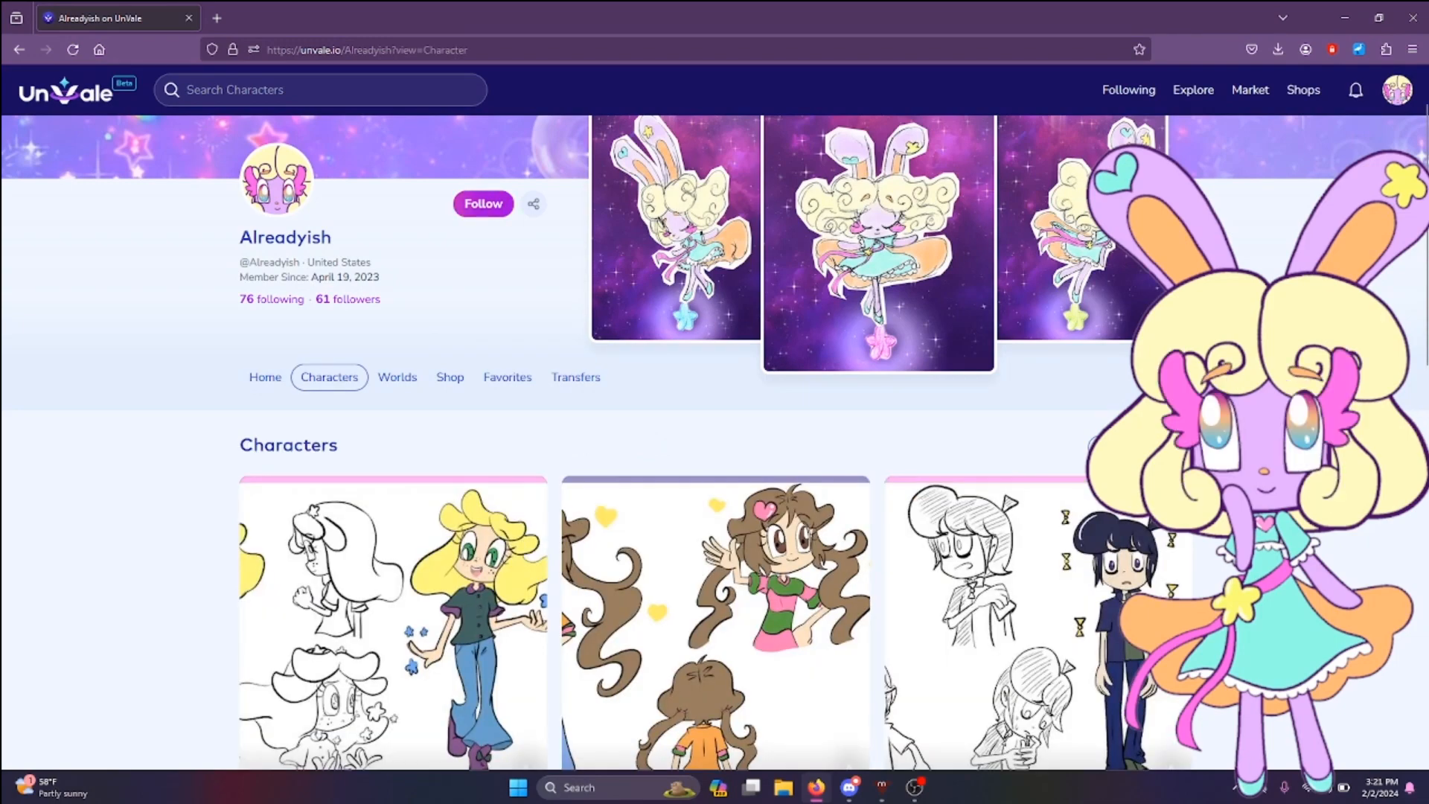
pyautogui.scroll(-8, 714, 442)
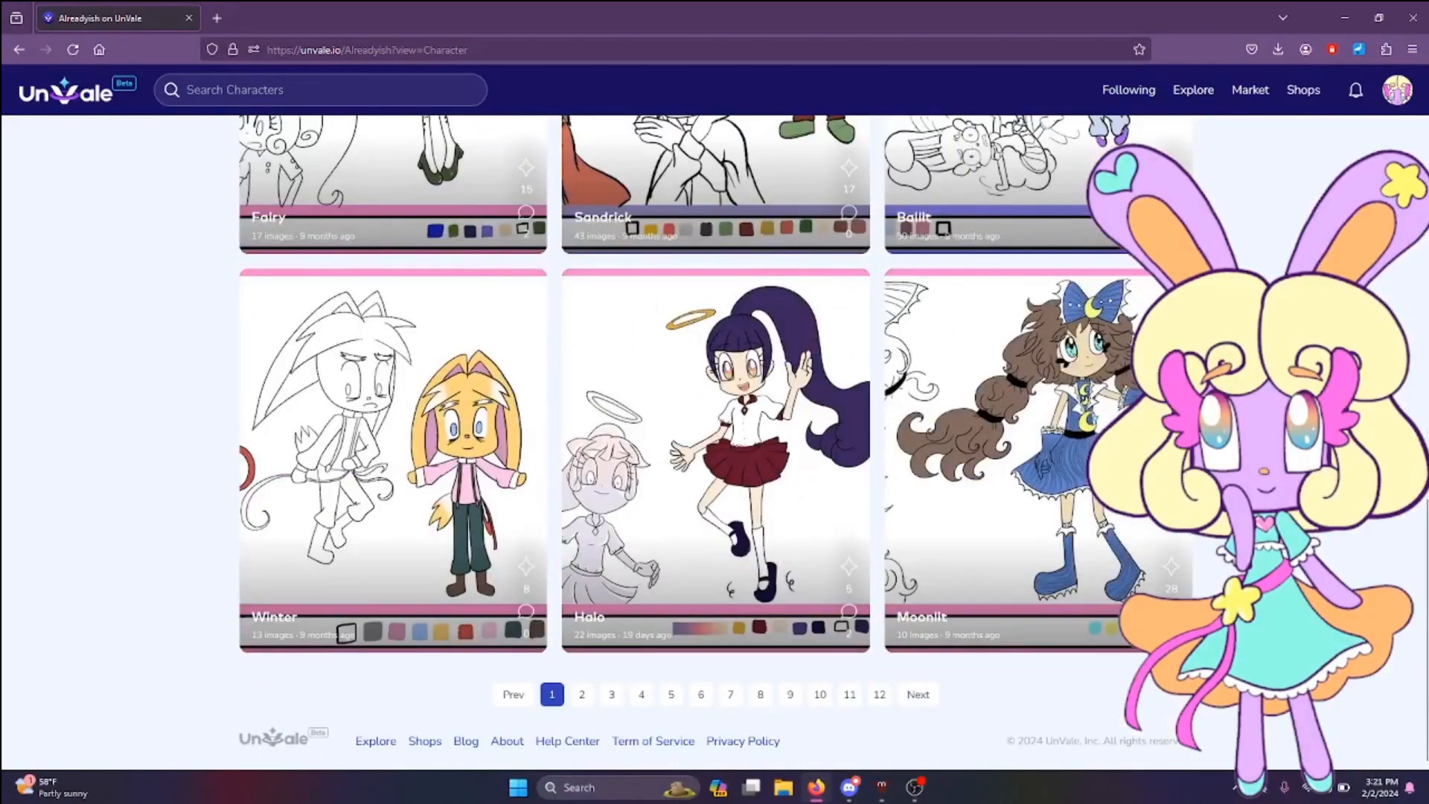
pyautogui.click(552, 694)
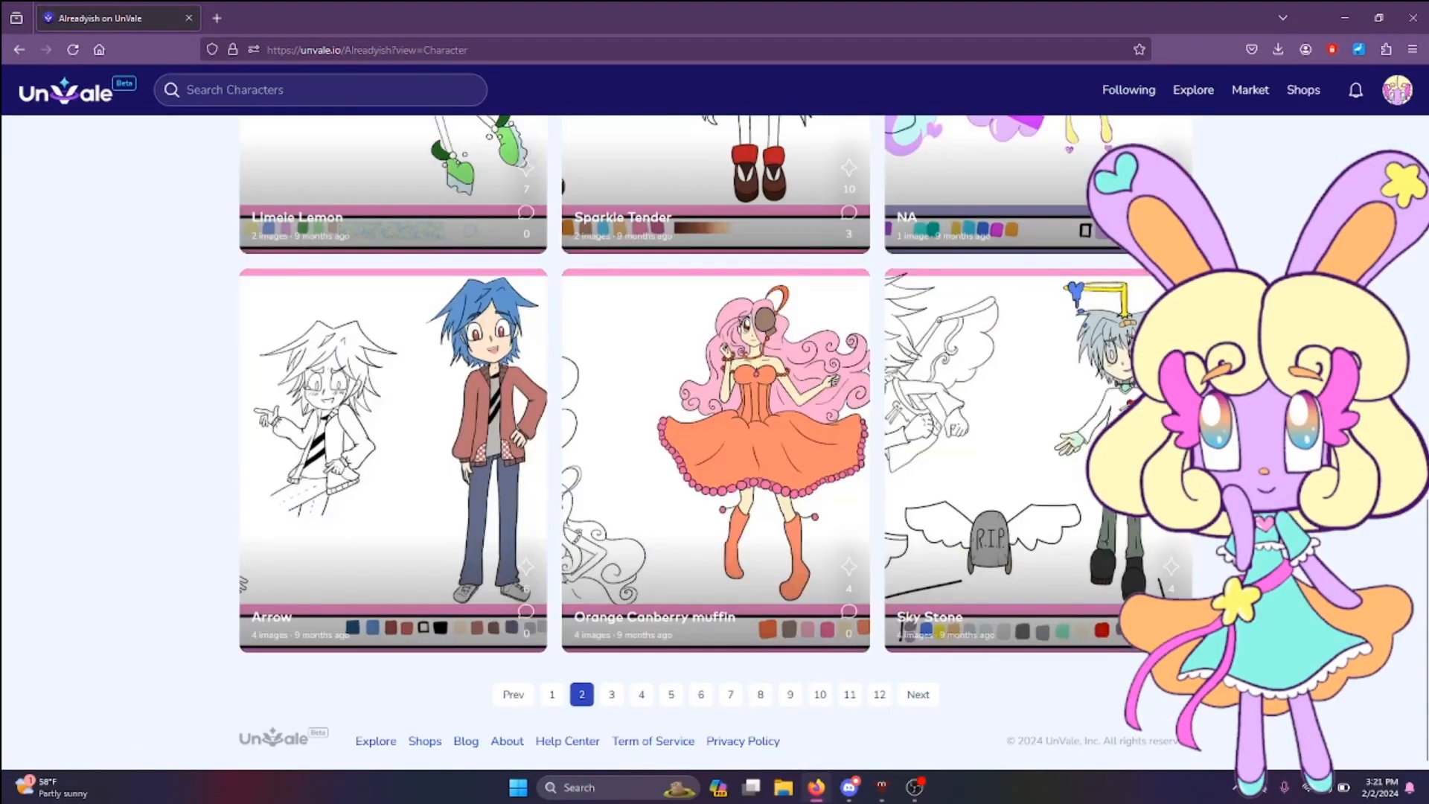
pyautogui.scroll(10, 715, 447)
pyautogui.scroll(-10, 715, 442)
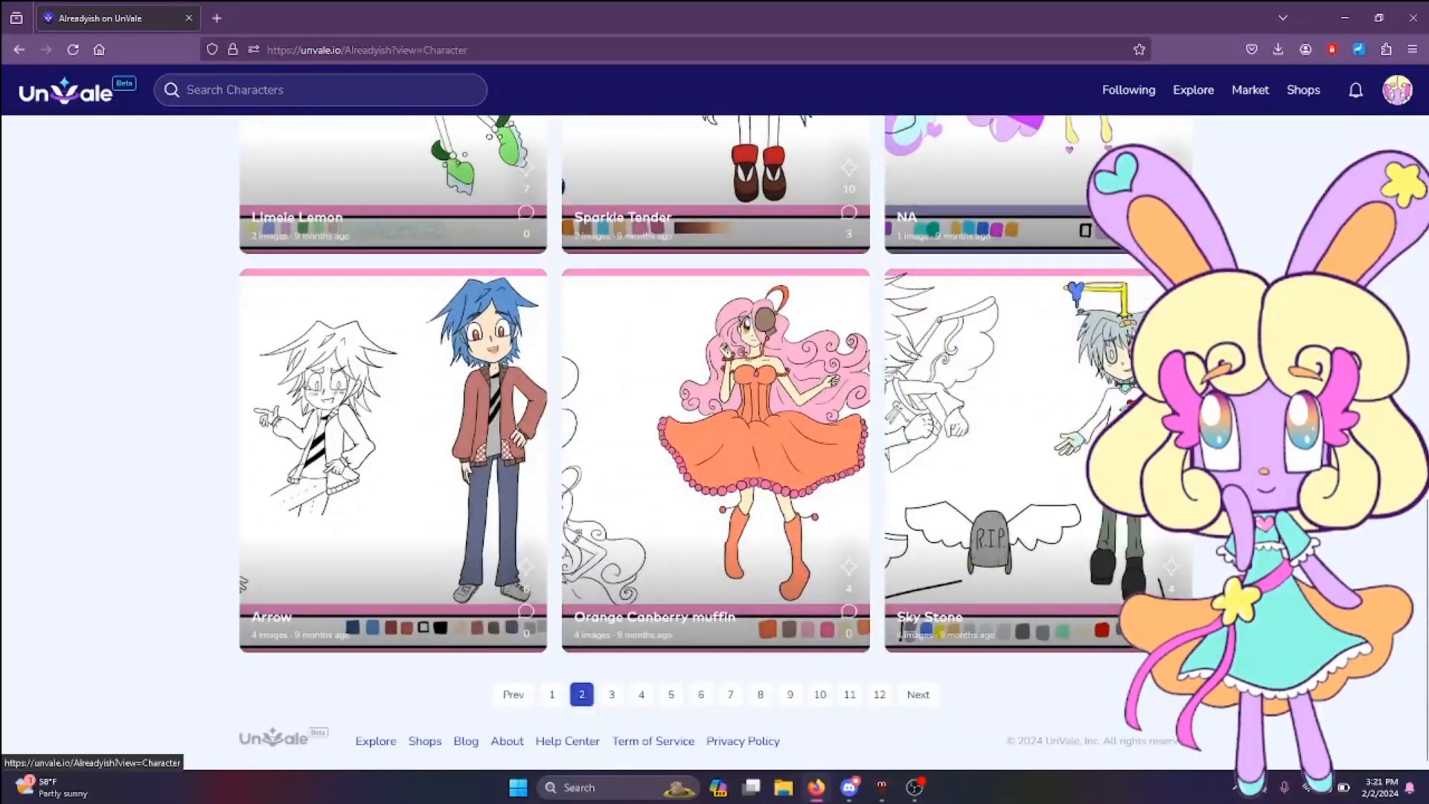
# Step: Look through pages 3 and 4 of the profile's characters
pyautogui.click(611, 694)
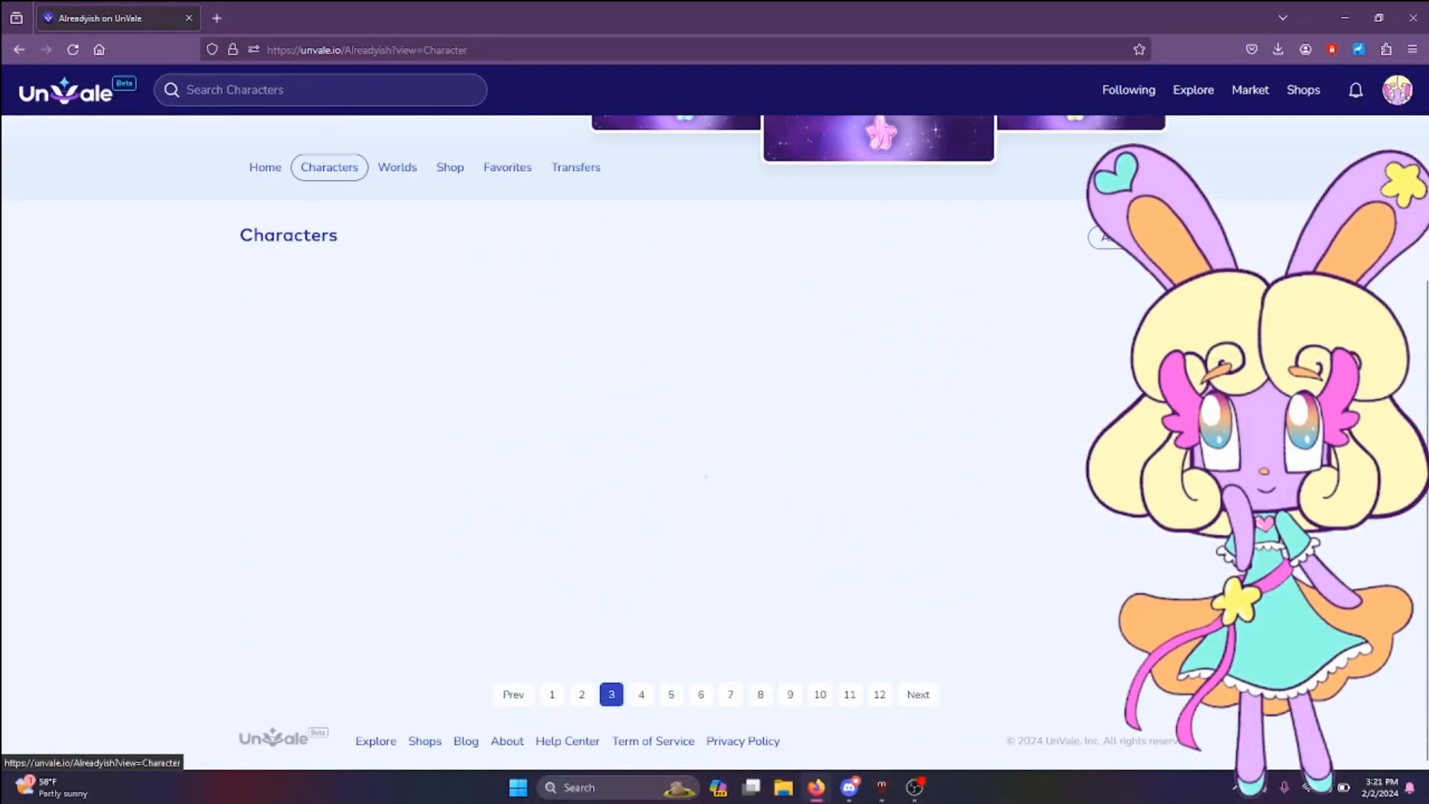
pyautogui.scroll(-10, 715, 447)
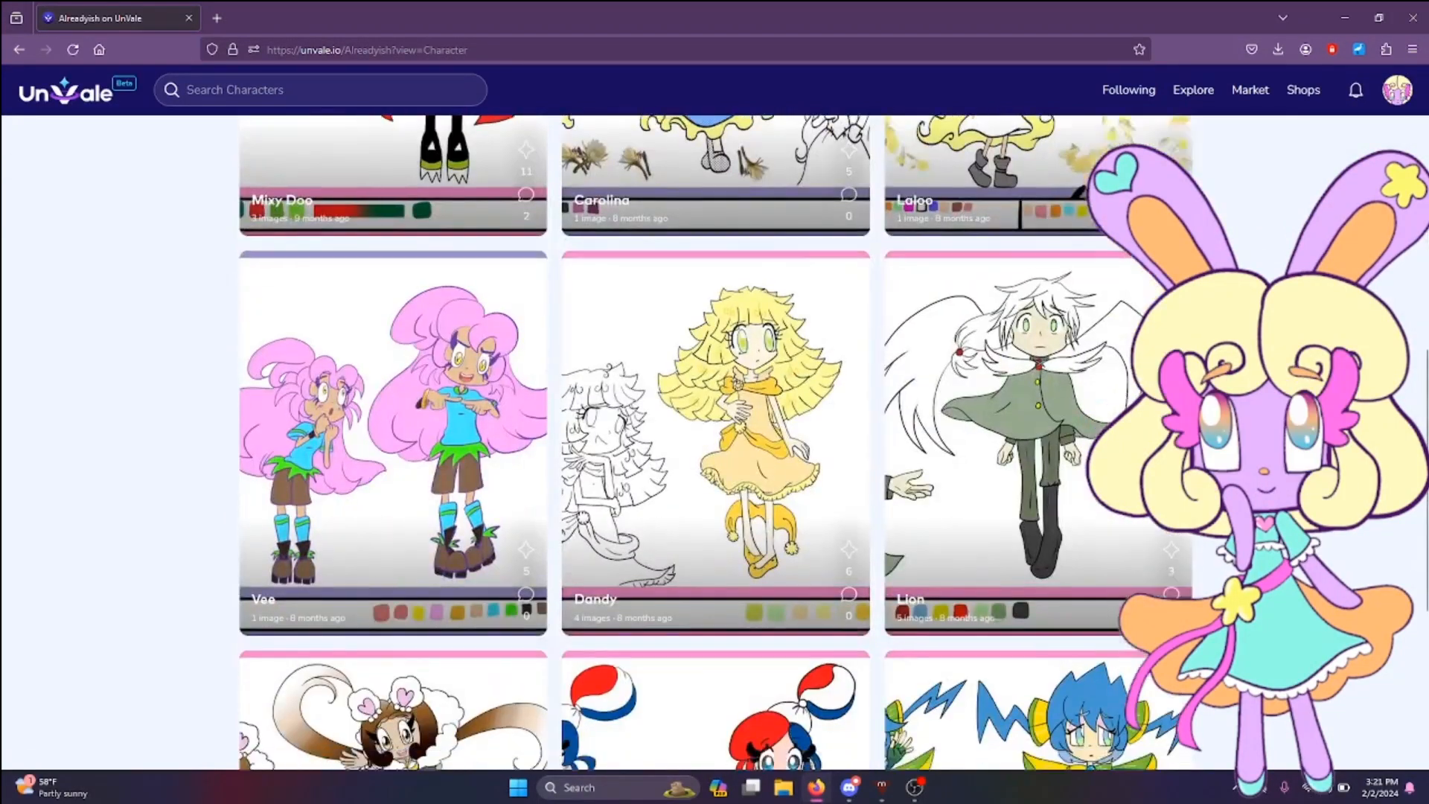
pyautogui.scroll(-5, 715, 447)
pyautogui.click(641, 694)
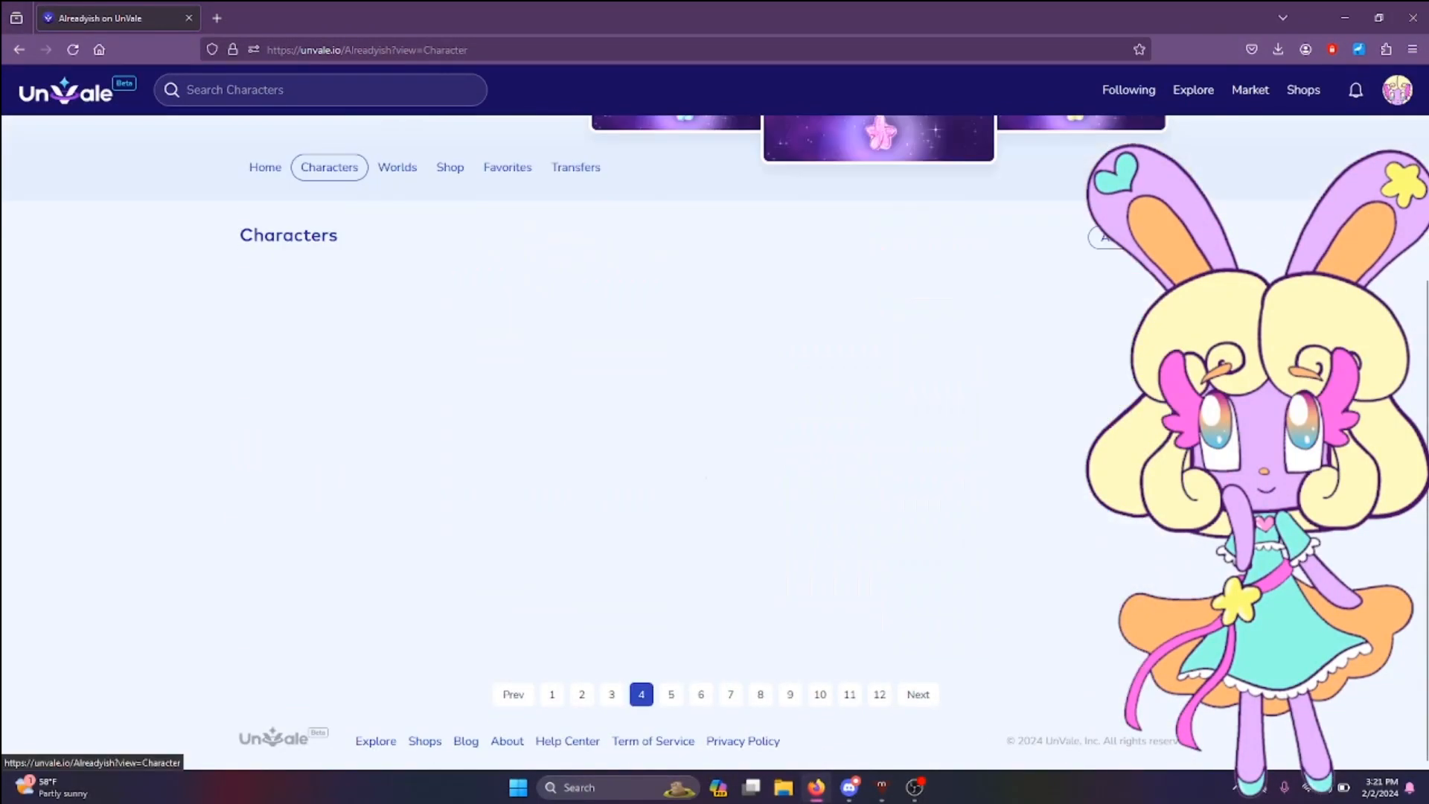
pyautogui.scroll(-8, 714, 447)
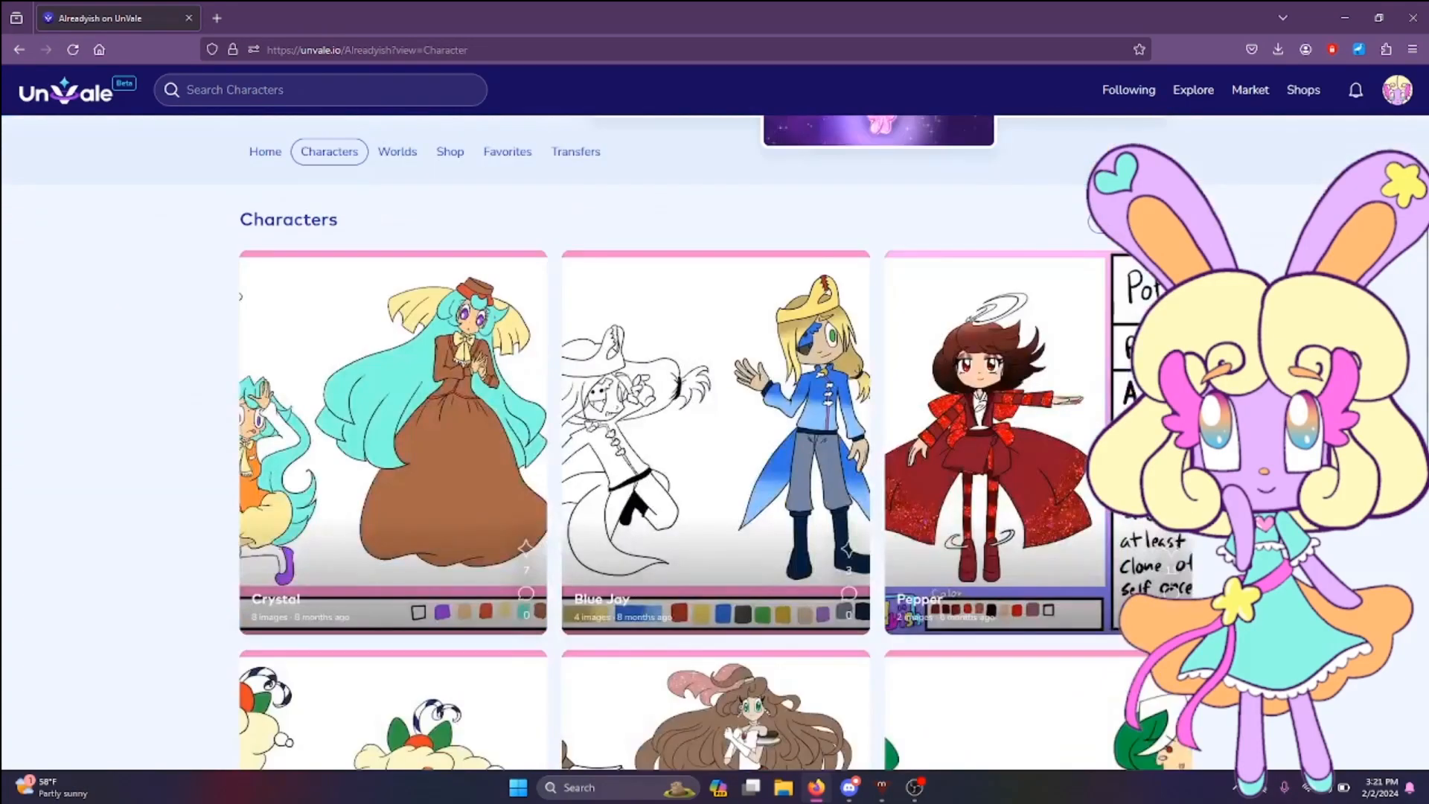
pyautogui.scroll(-5, 715, 447)
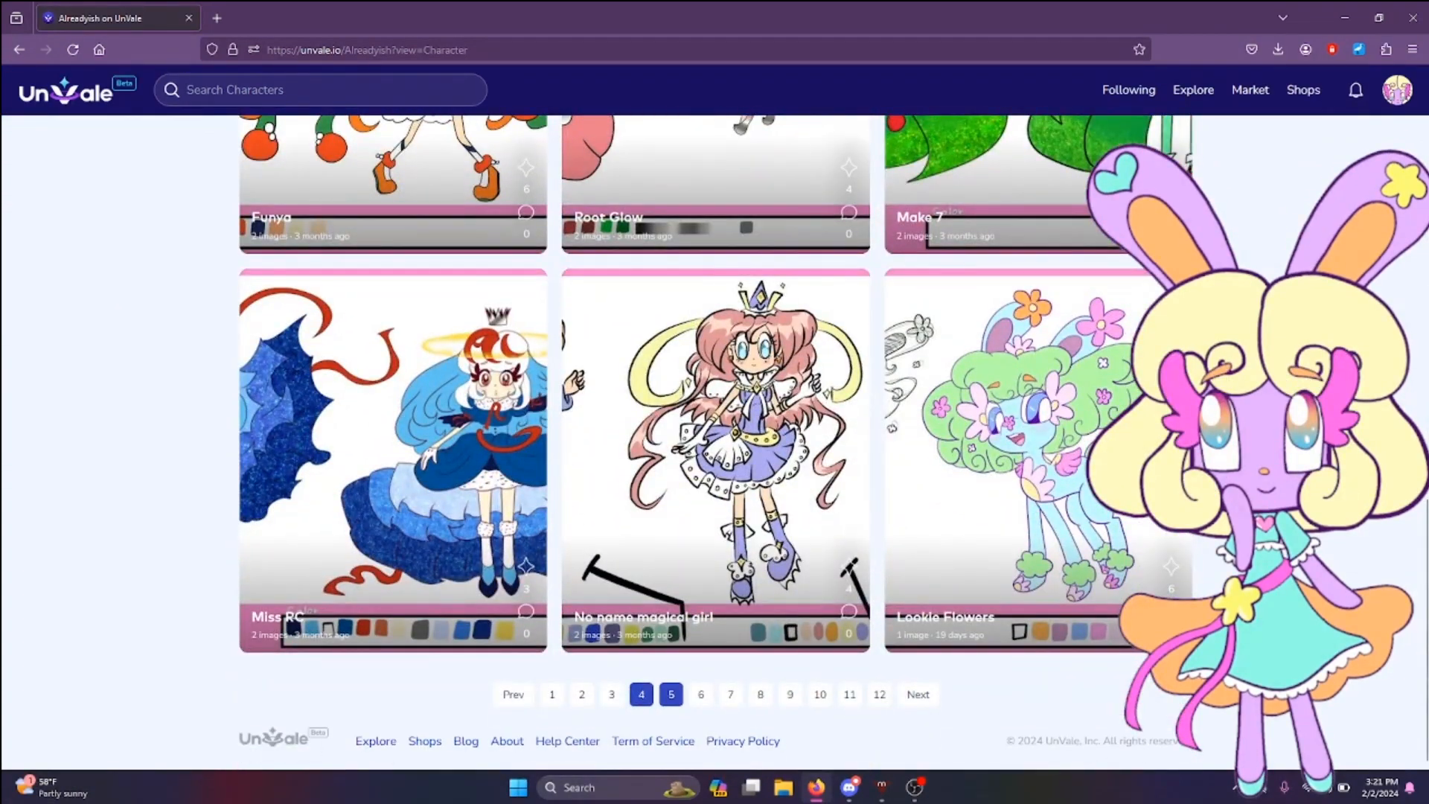
# Step: Look through pages 5 and 6 of the profile's characters
pyautogui.click(671, 694)
pyautogui.scroll(-5, 715, 447)
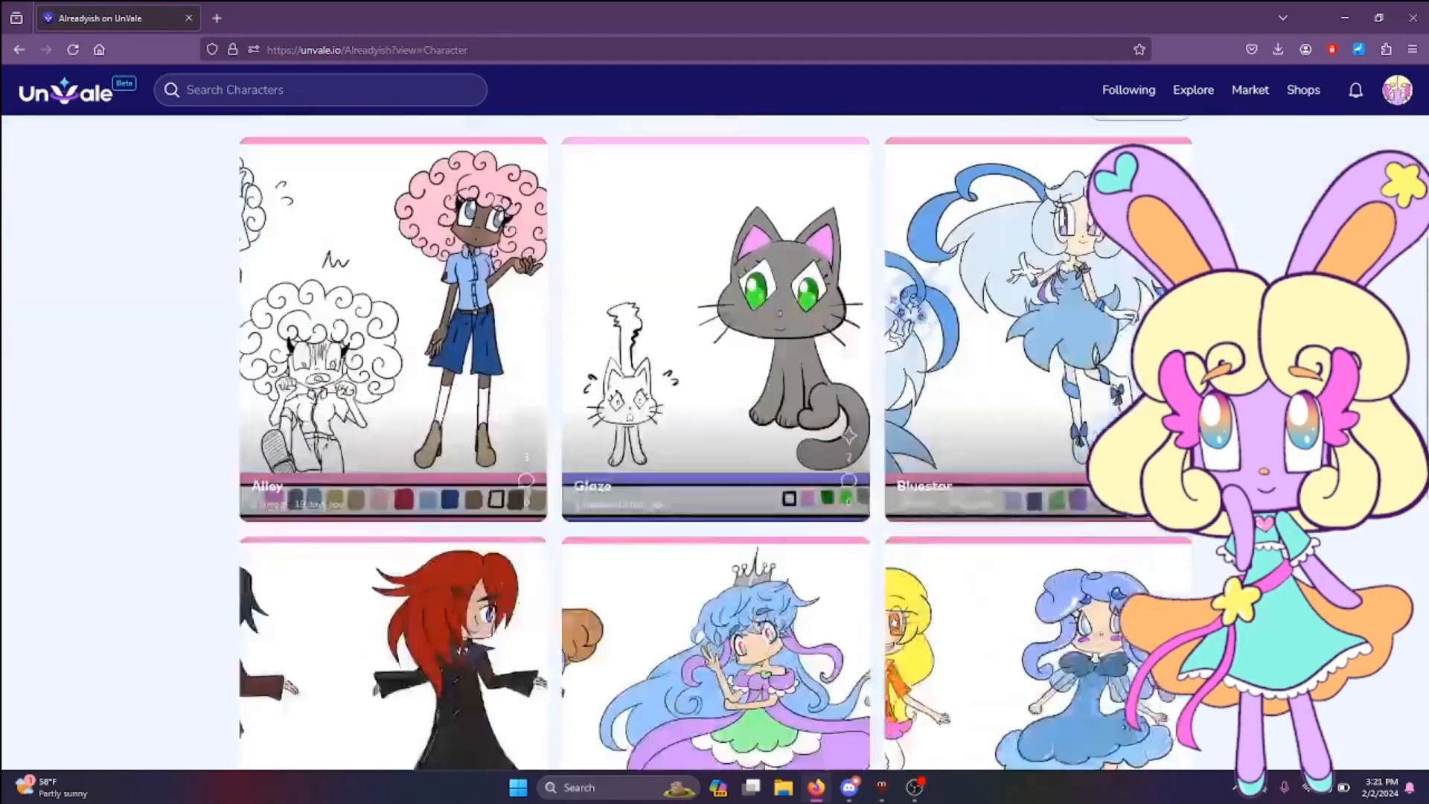
pyautogui.scroll(-5, 715, 447)
pyautogui.click(701, 695)
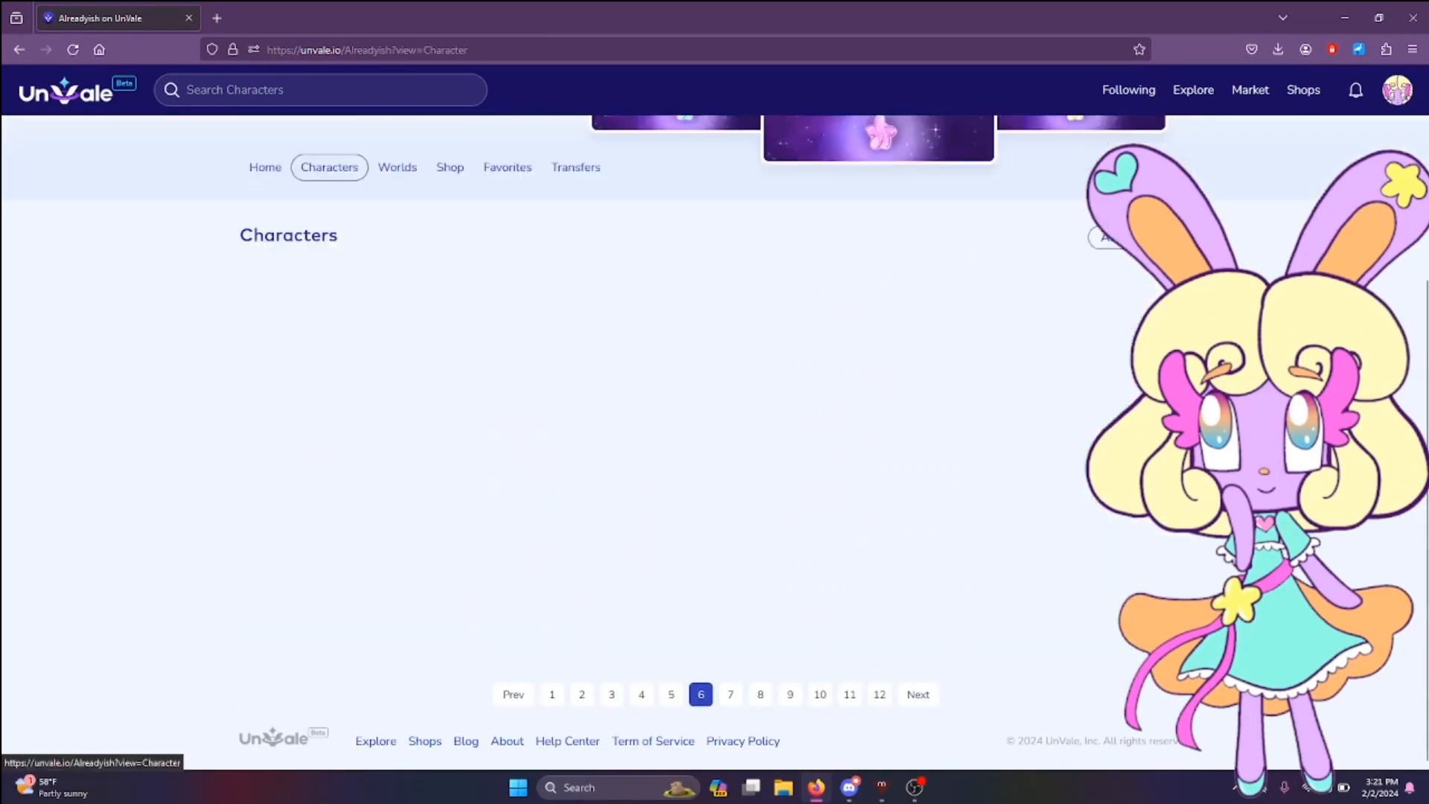
pyautogui.scroll(9, 715, 446)
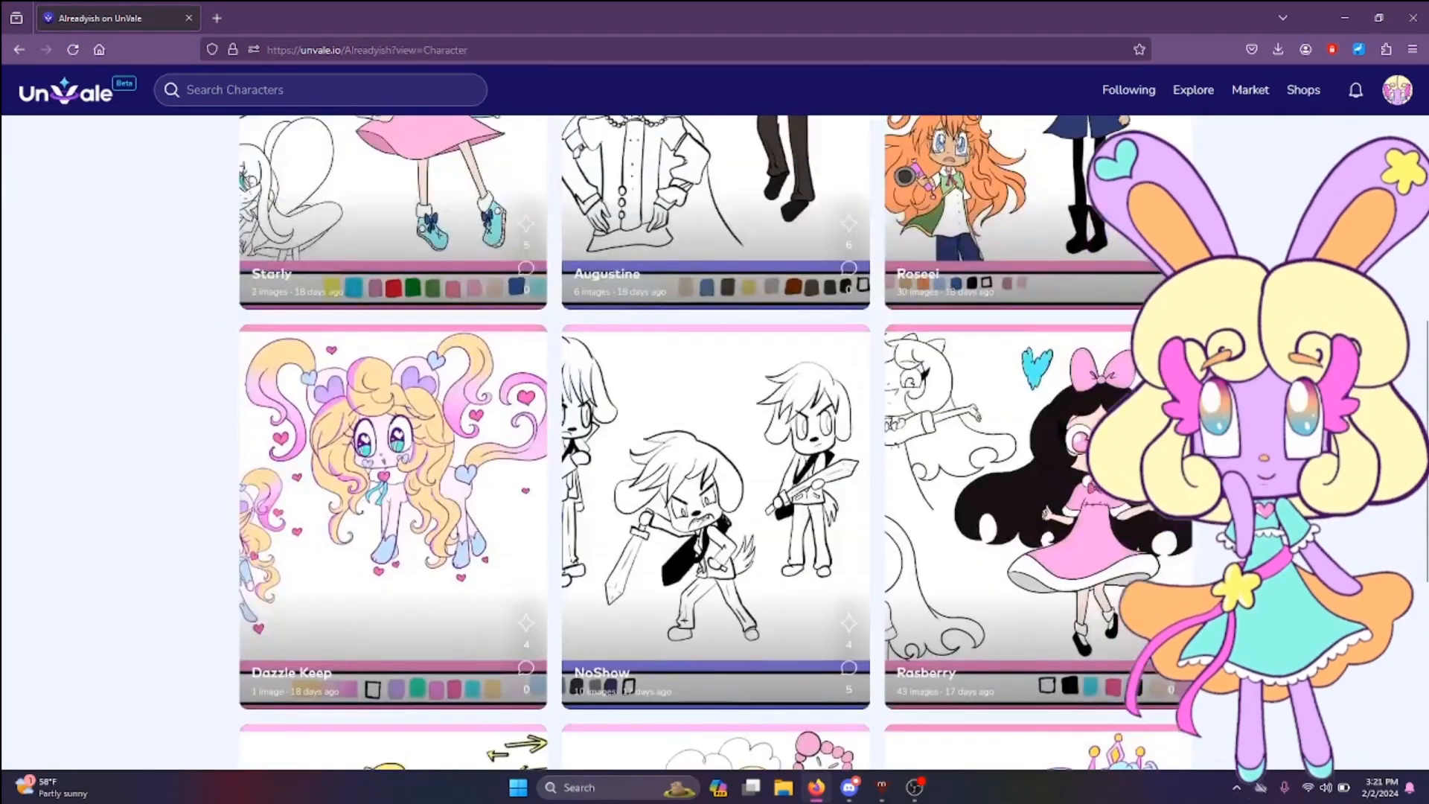
pyautogui.scroll(-9, 714, 446)
# Step: Look through pages 7 and 8 of the profile's characters
pyautogui.click(730, 694)
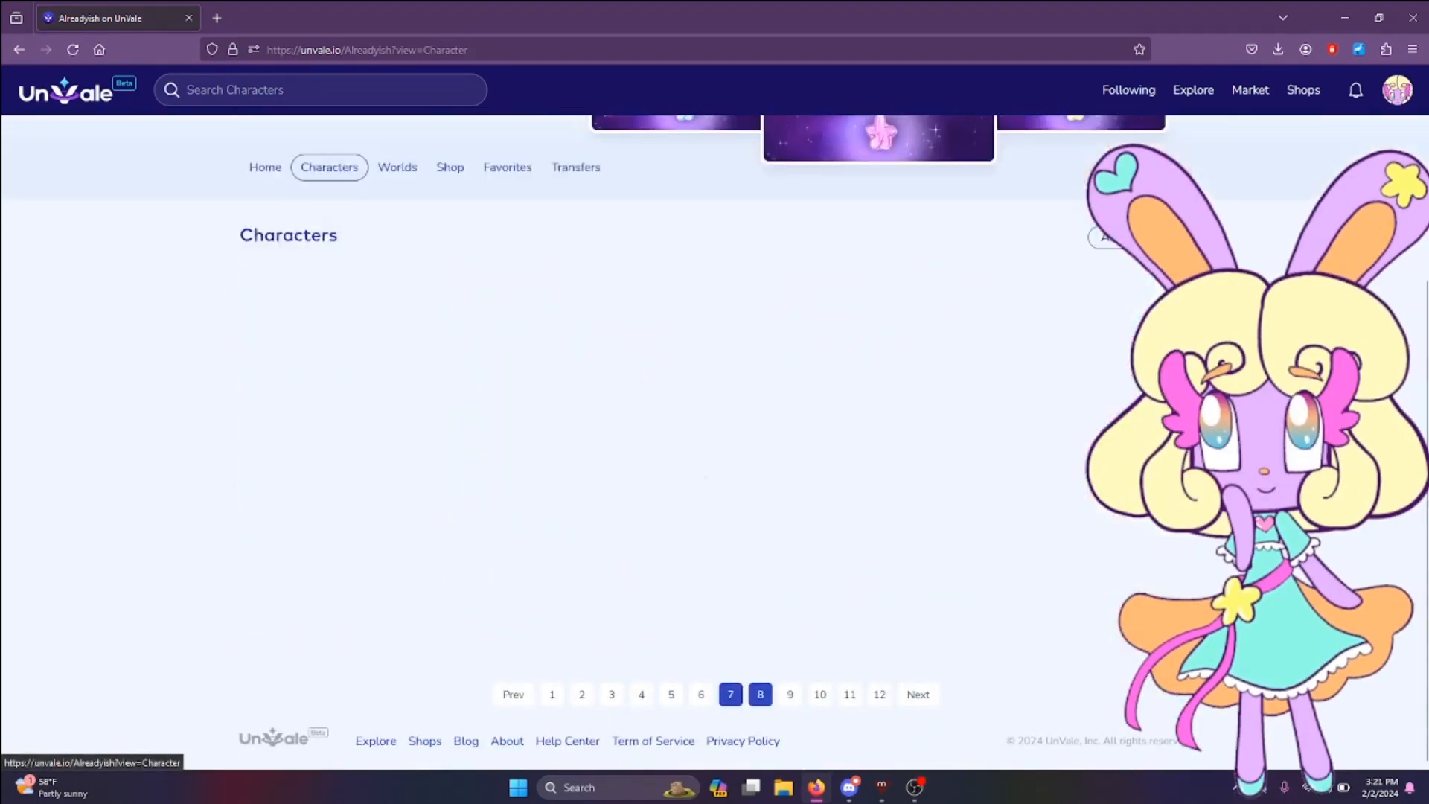
pyautogui.scroll(4, 715, 447)
pyautogui.scroll(-2, 715, 447)
pyautogui.scroll(-4, 715, 447)
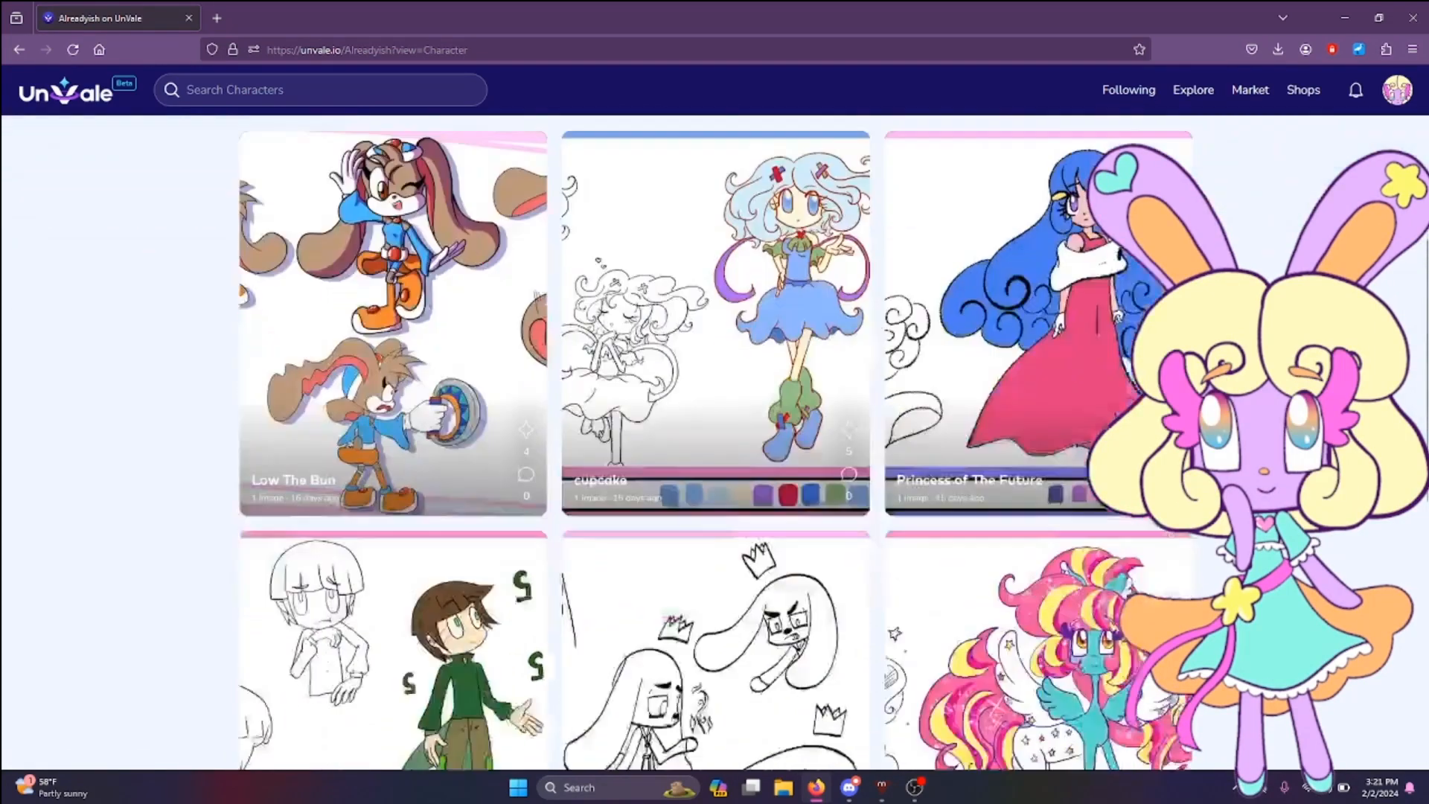
pyautogui.scroll(-3, 715, 447)
pyautogui.click(760, 695)
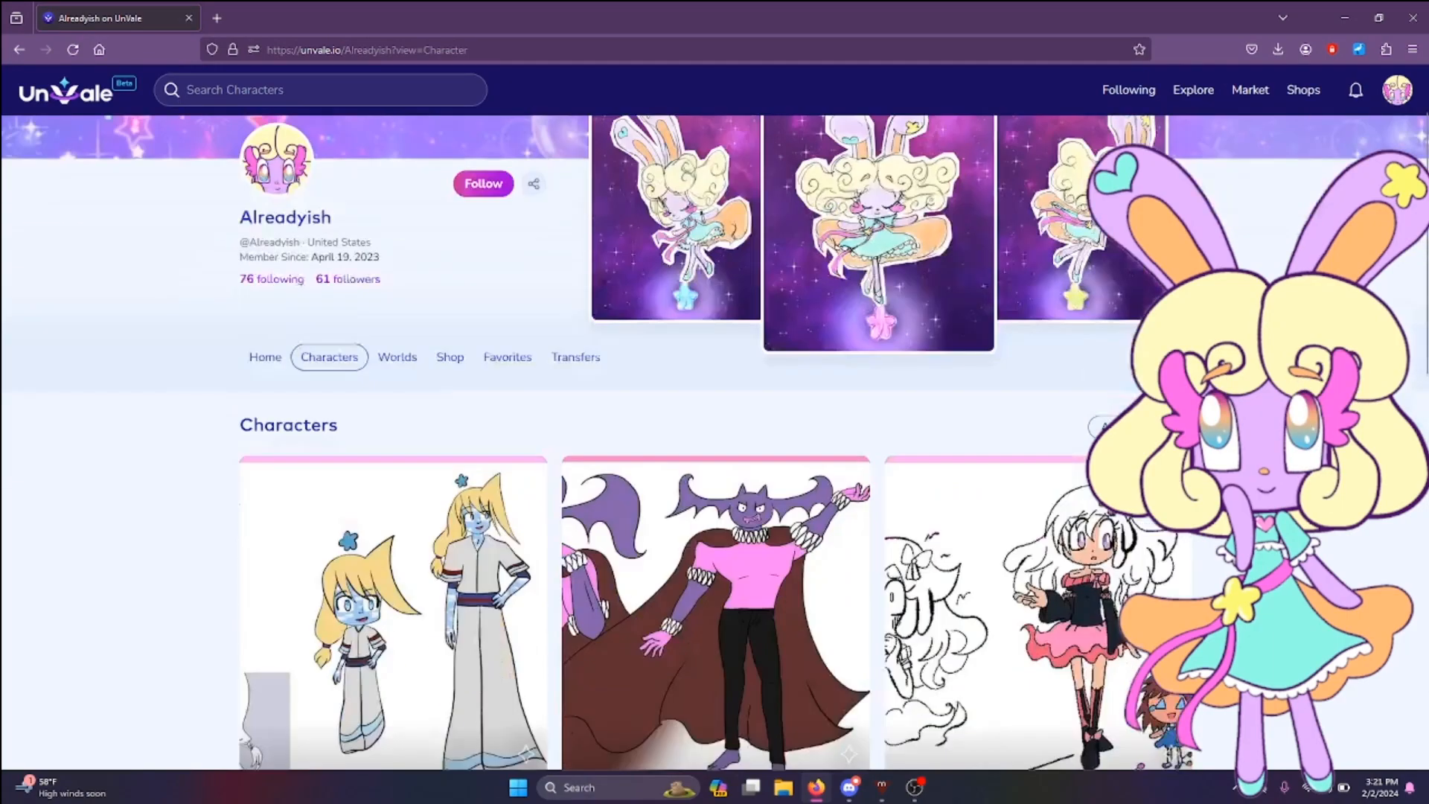
pyautogui.scroll(-10, 715, 447)
pyautogui.scroll(-2, 714, 447)
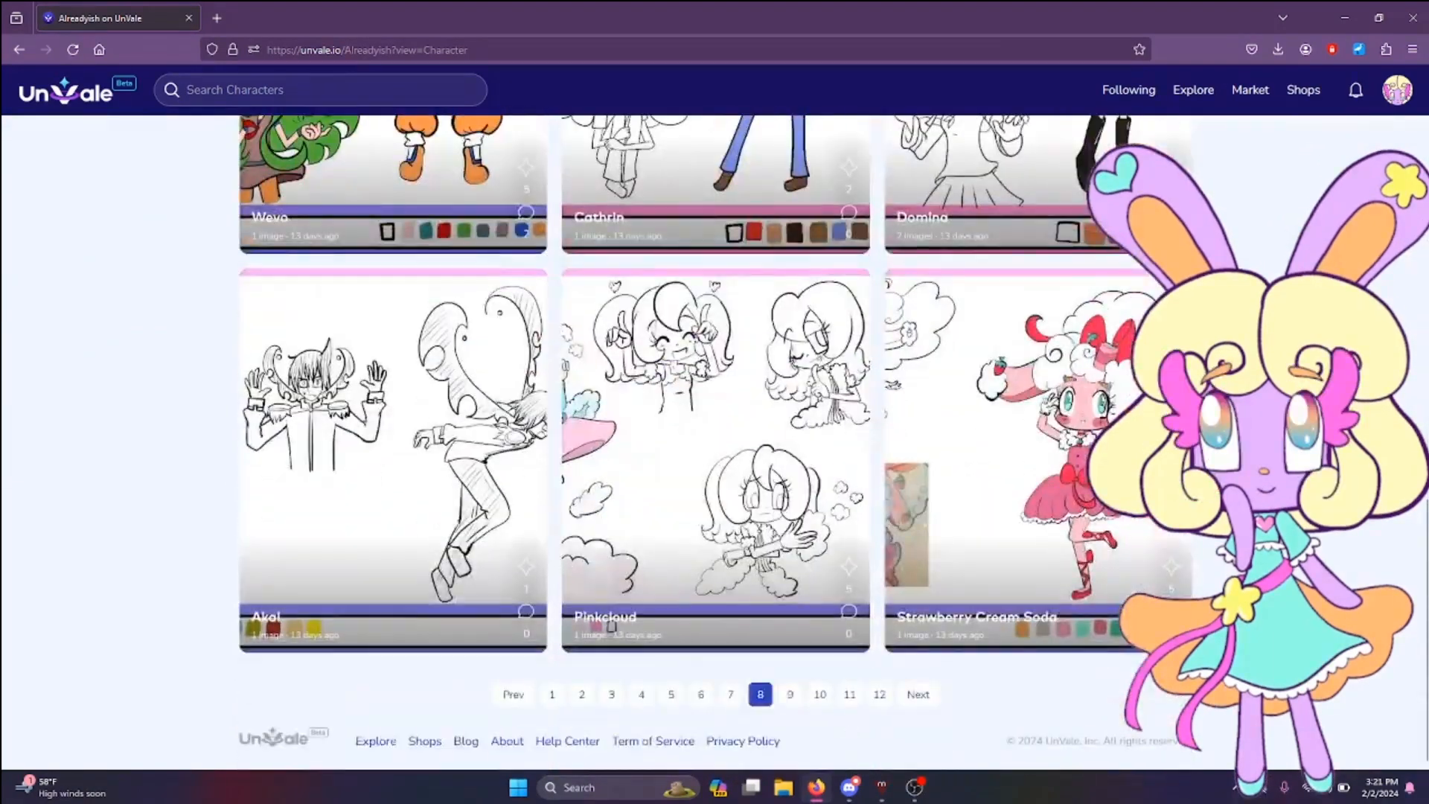
# Step: Look through pages 9 and 10 of the profile's characters
pyautogui.click(791, 693)
pyautogui.scroll(-10, 714, 447)
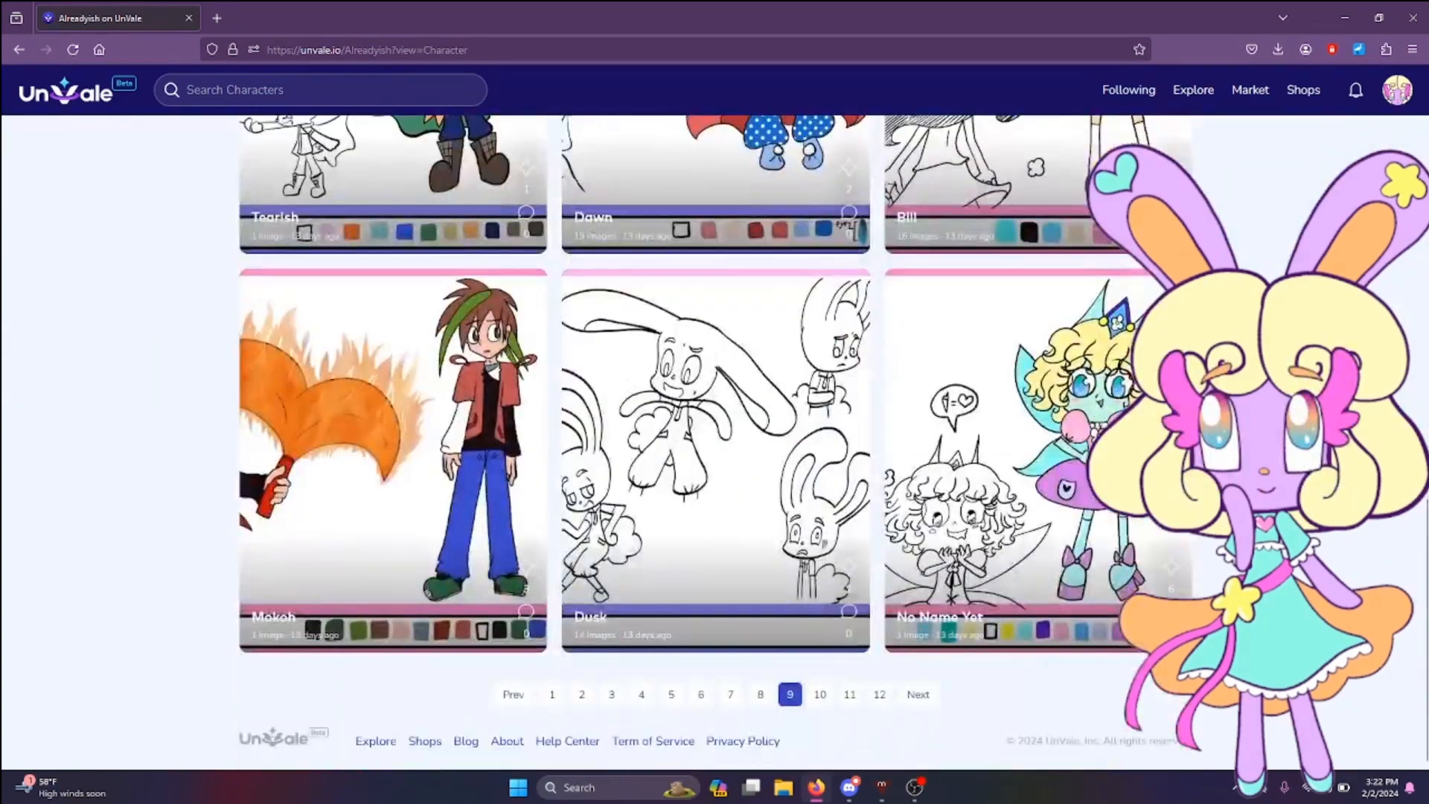
pyautogui.click(819, 694)
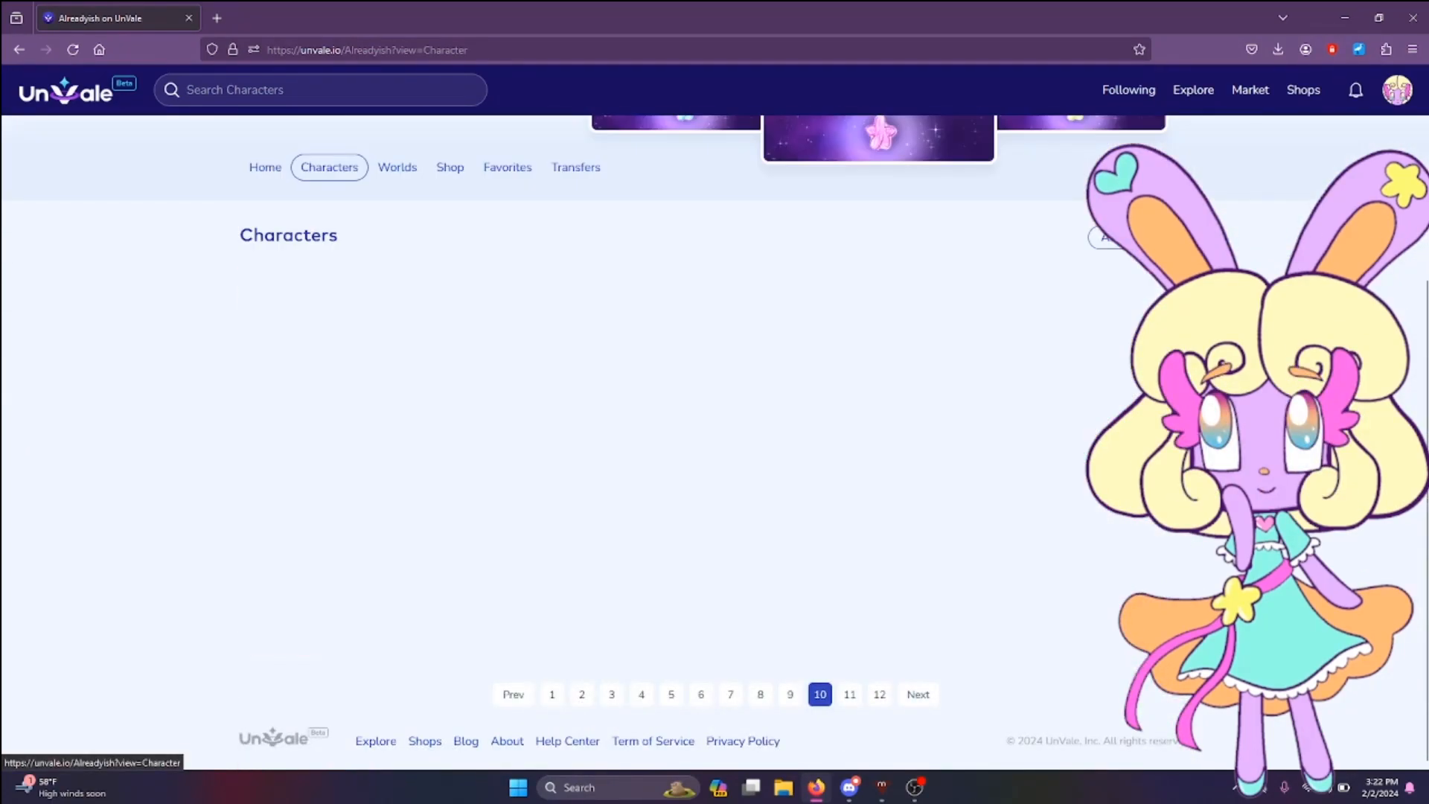
pyautogui.scroll(-6, 715, 447)
pyautogui.scroll(-8, 714, 447)
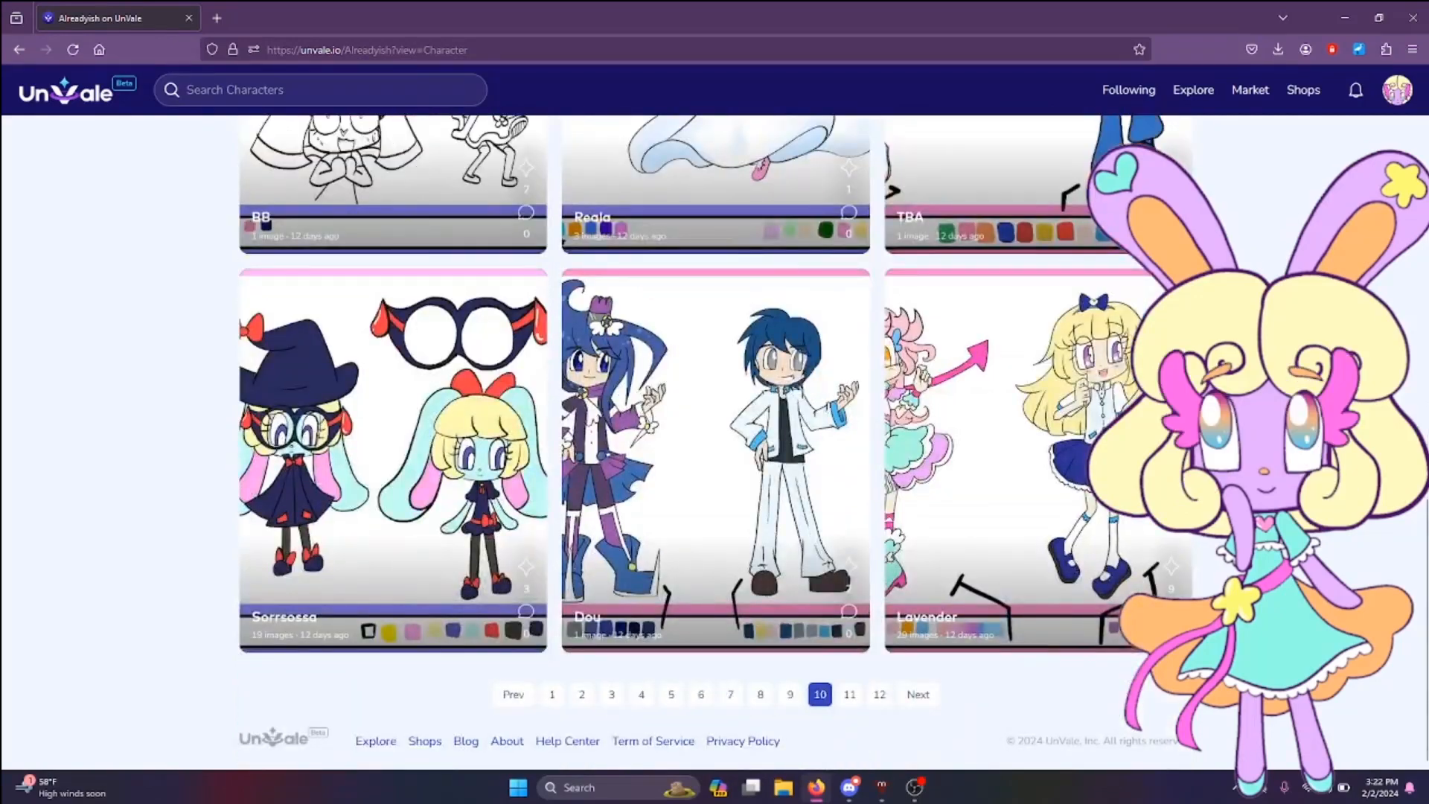
# Step: Look through pages 11 and 12 of the profile's characters
pyautogui.click(850, 693)
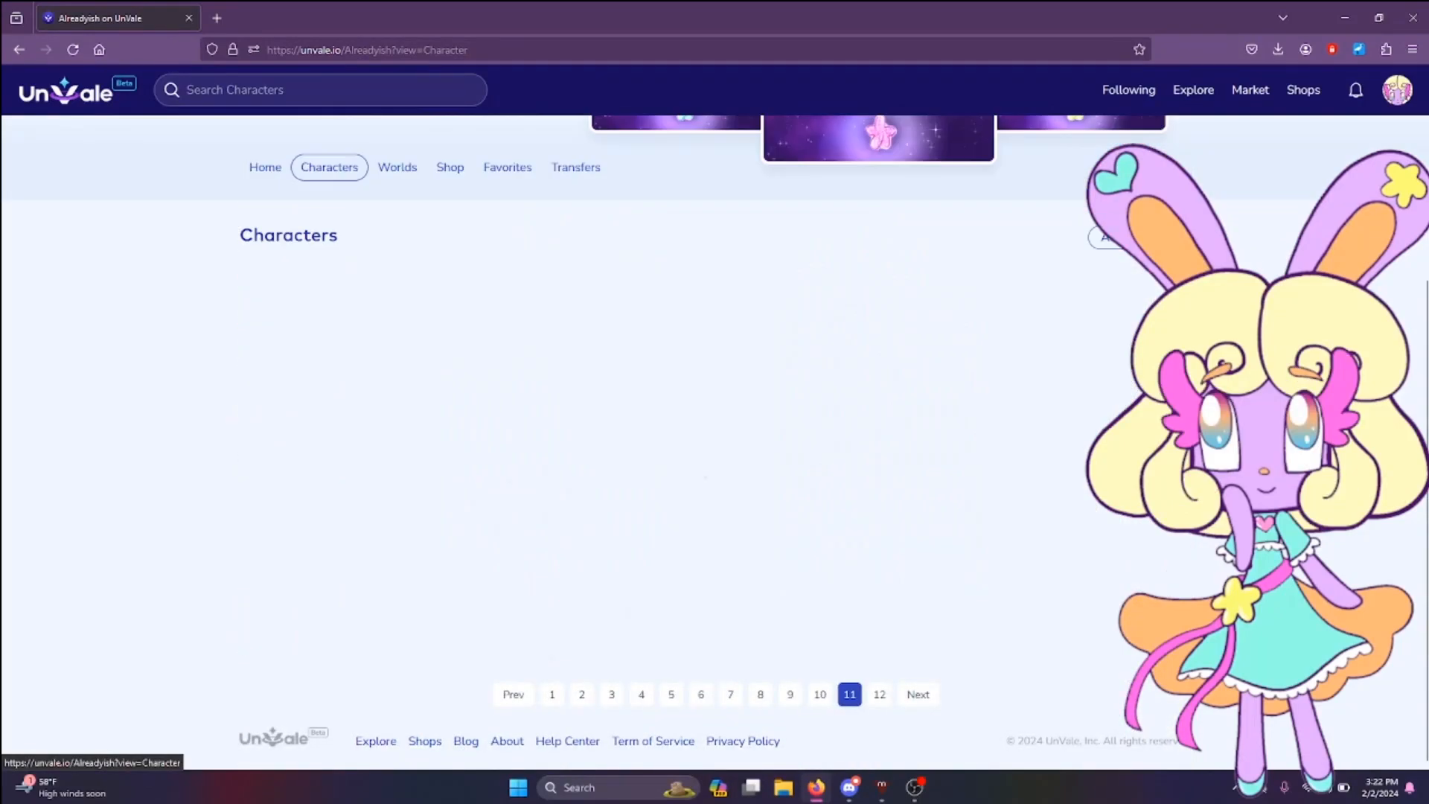
pyautogui.scroll(-2, 850, 521)
pyautogui.scroll(-10, 715, 447)
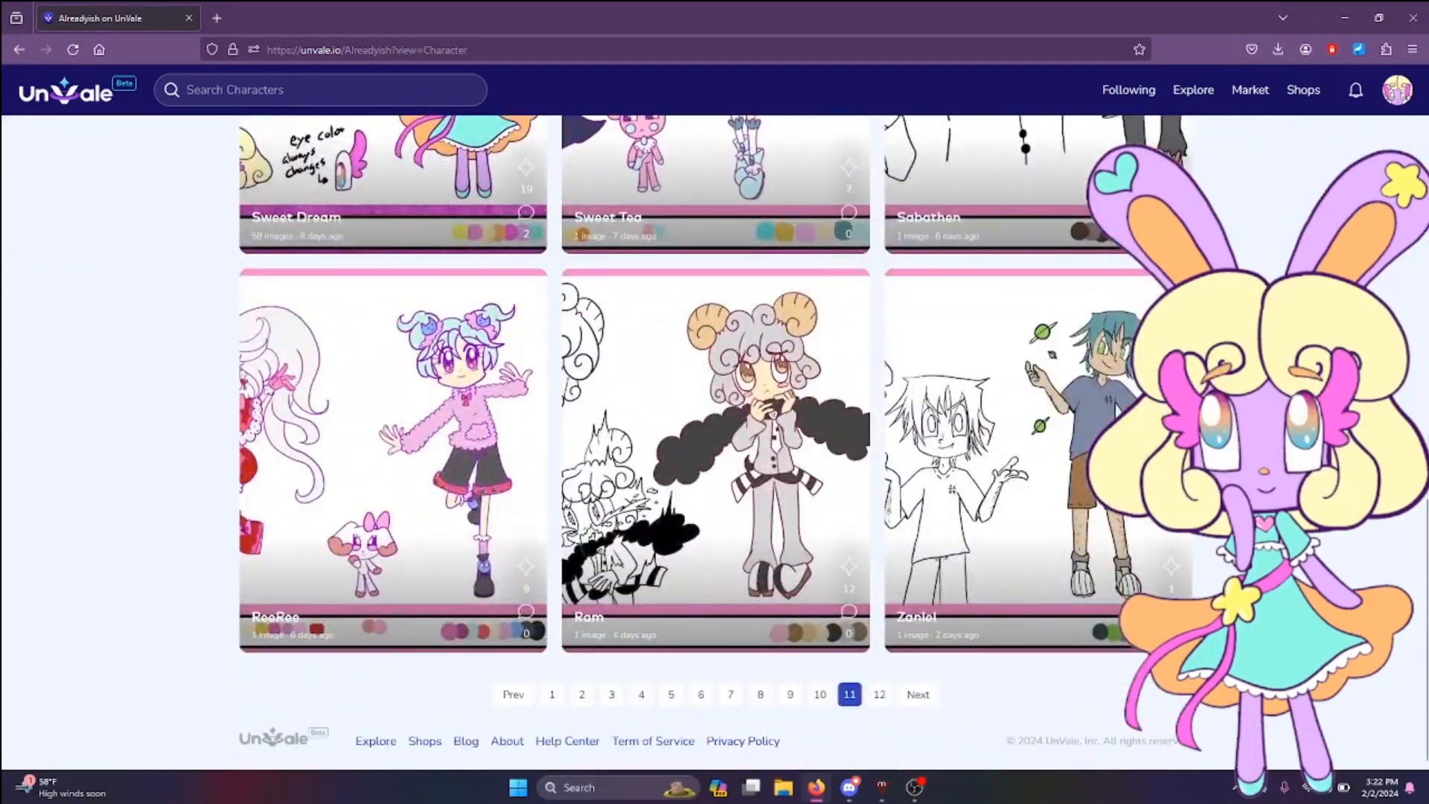
pyautogui.click(879, 693)
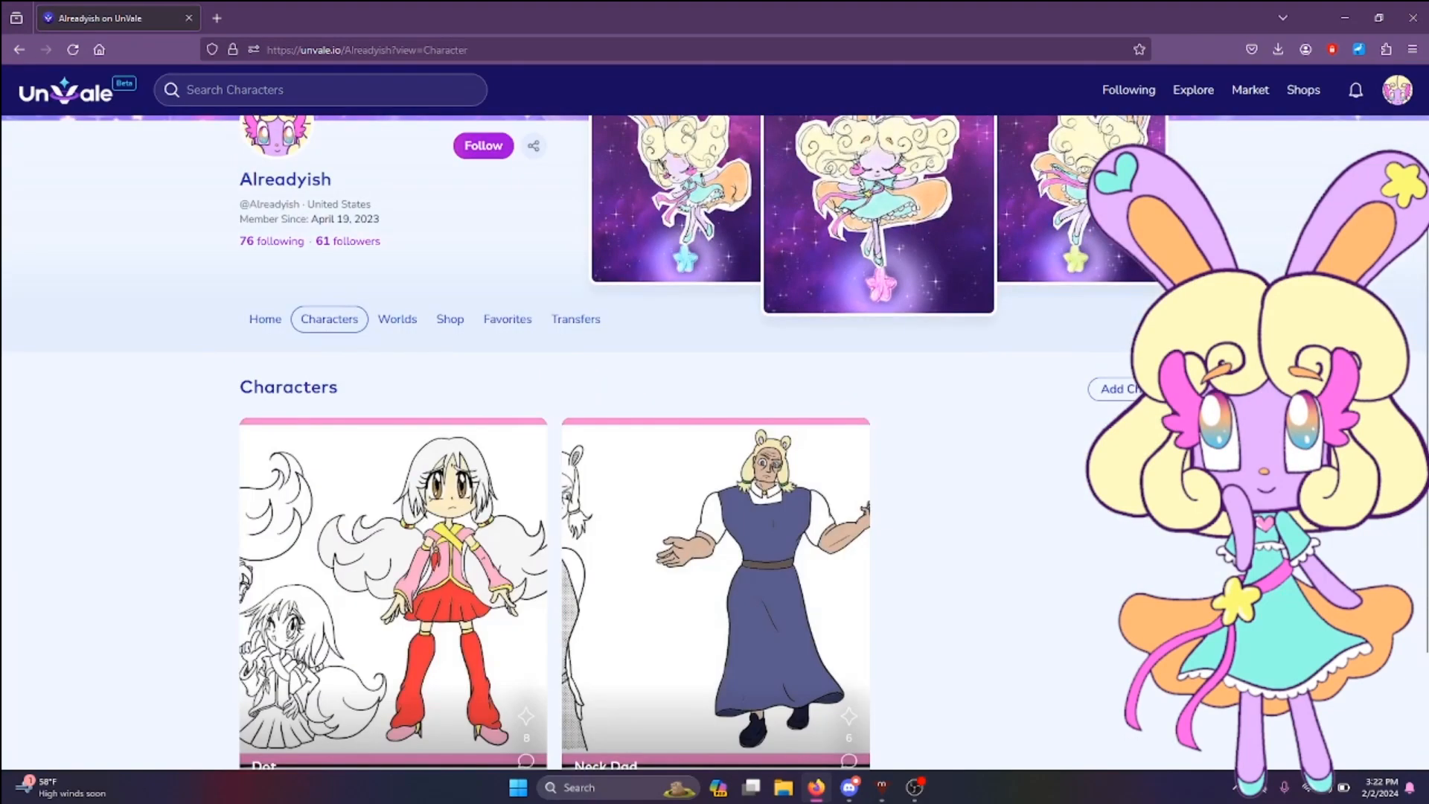
pyautogui.scroll(-2, 715, 447)
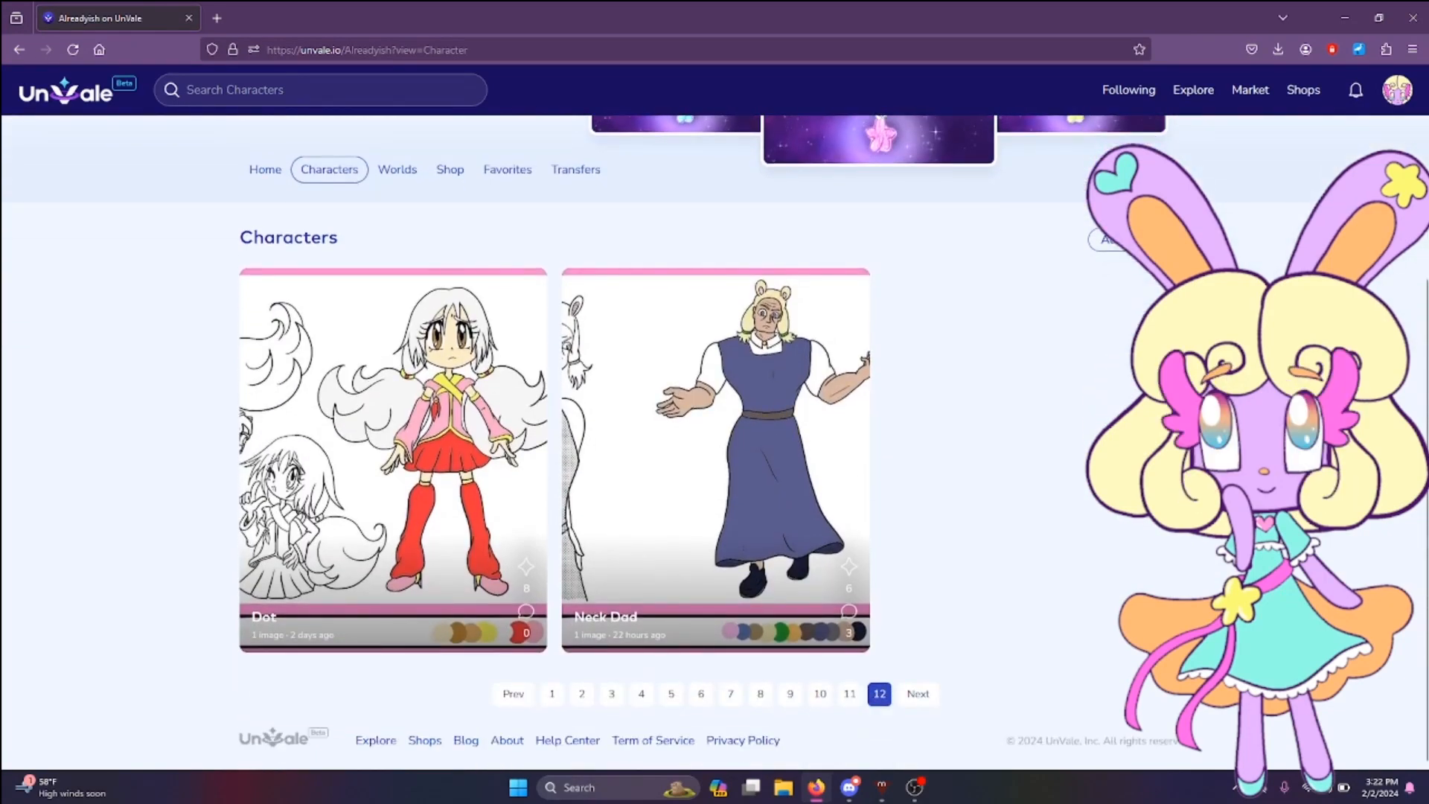
# Step: Open The 4th Unseen from the profile's Worlds and look over its characters and images
pyautogui.click(398, 170)
pyautogui.click(393, 461)
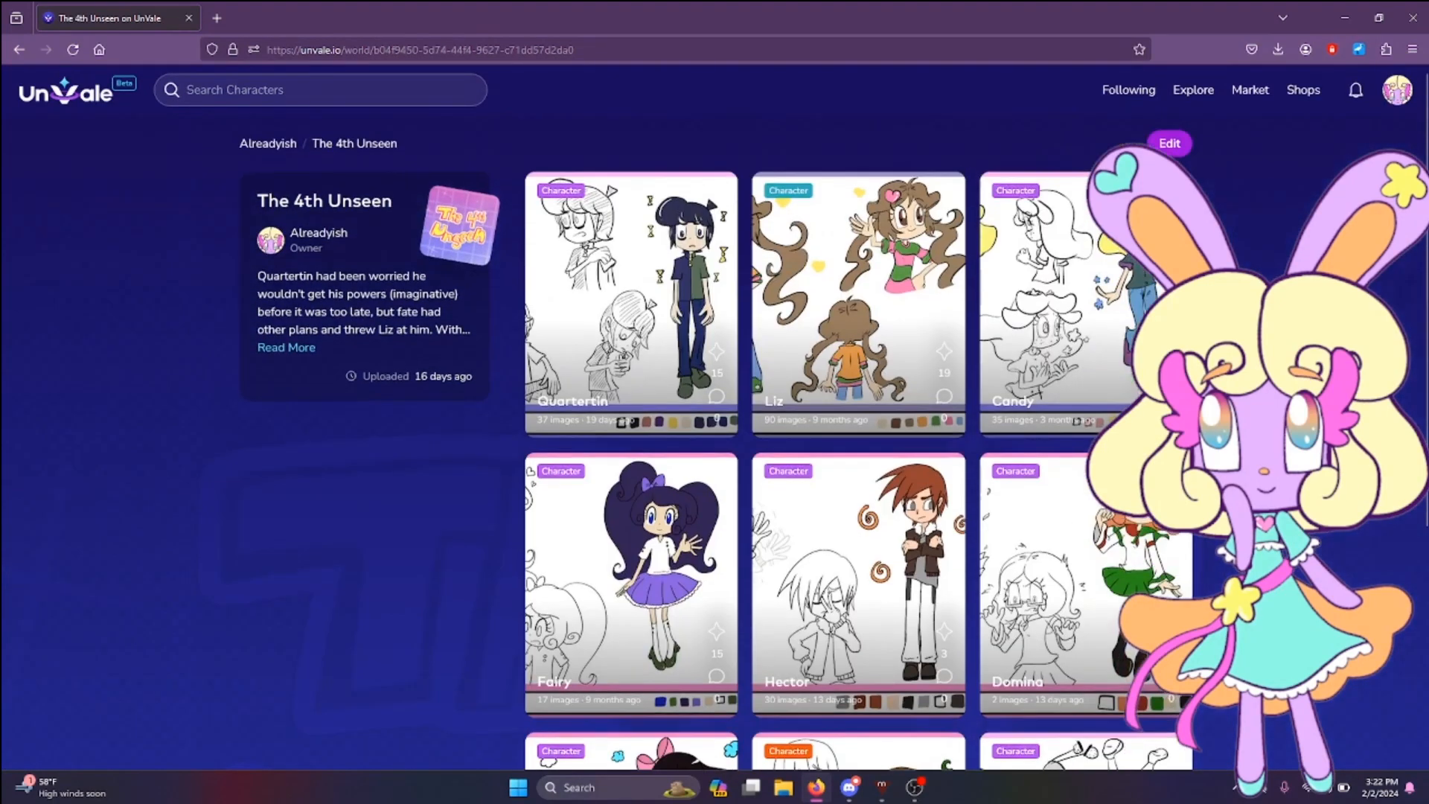
pyautogui.scroll(-5, 867, 669)
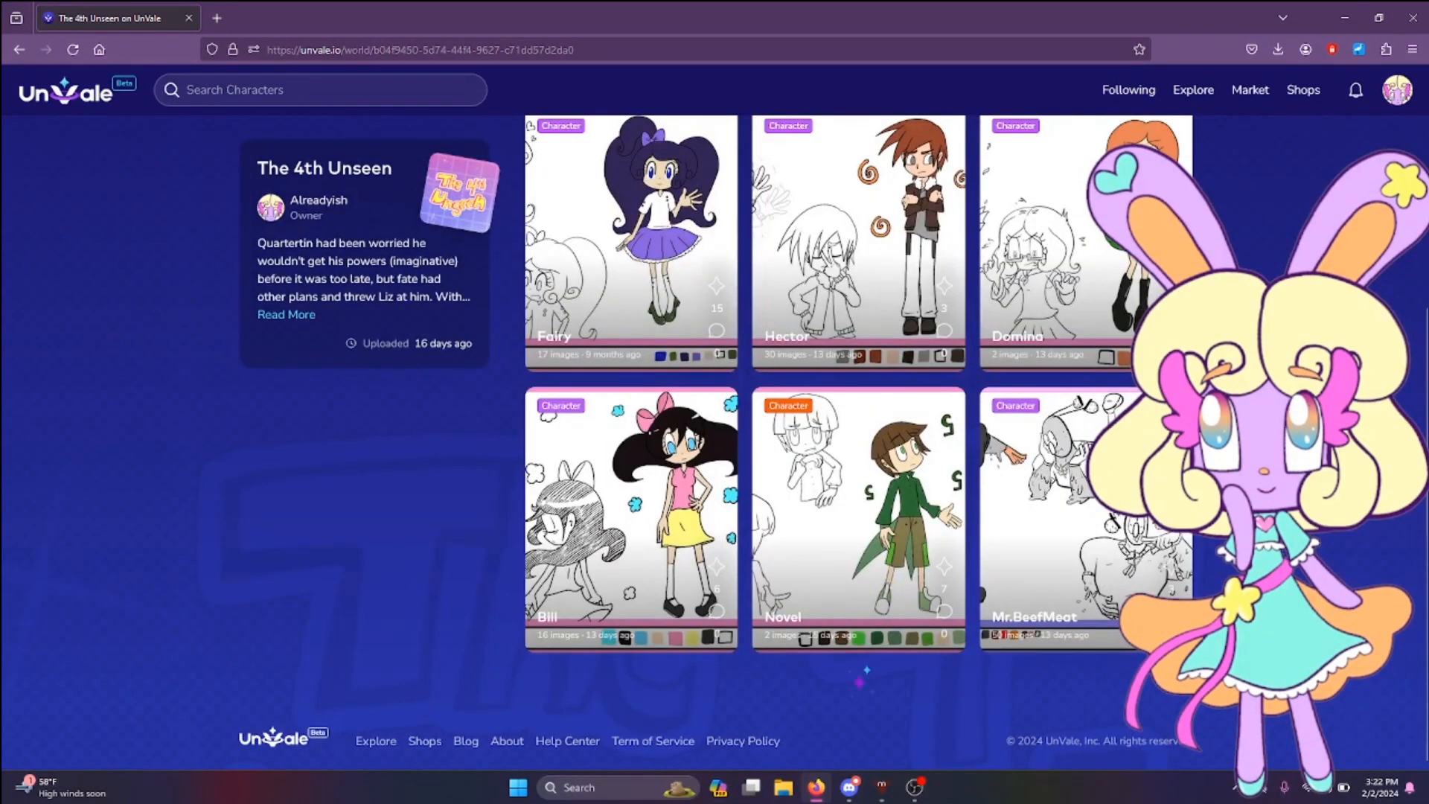
pyautogui.scroll(-5, 864, 673)
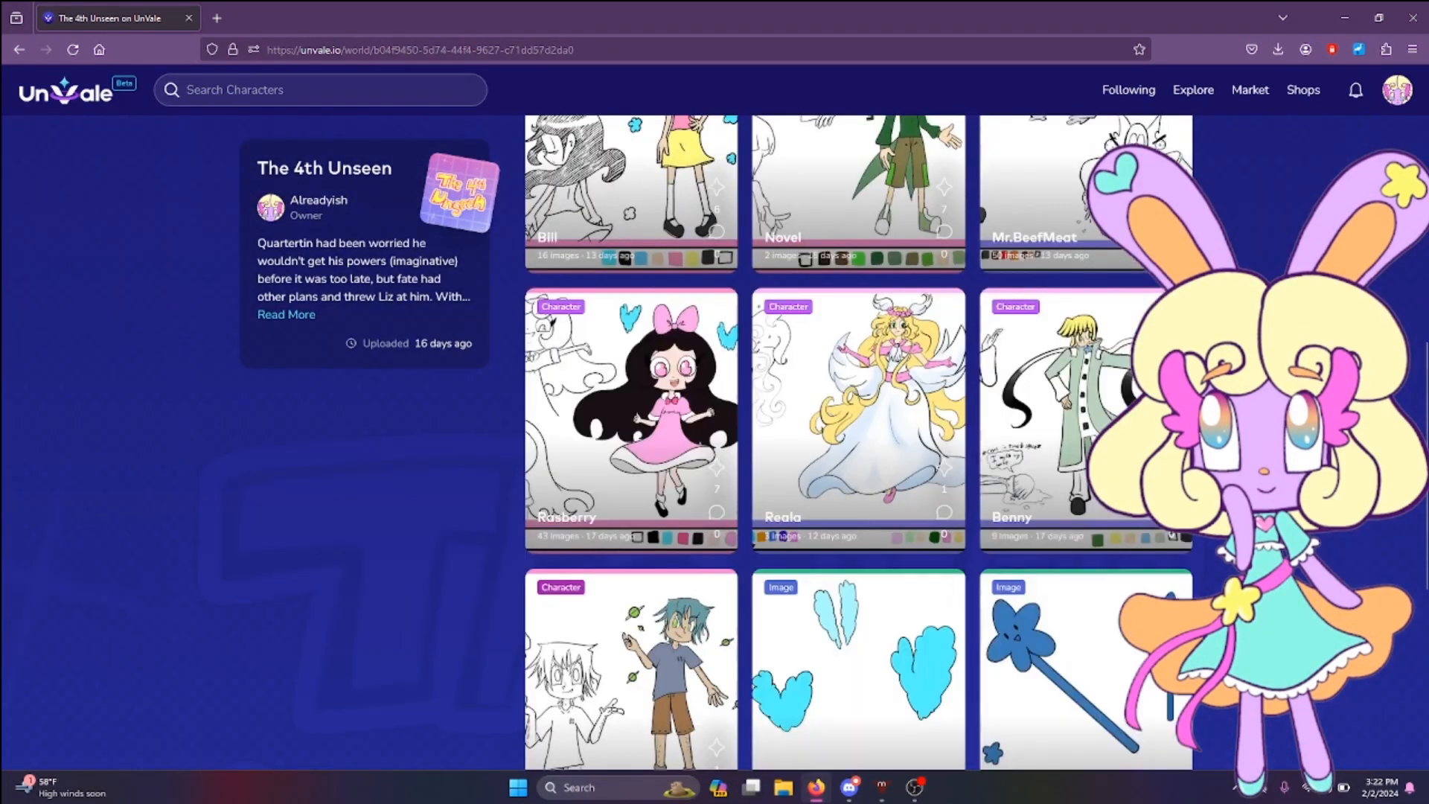
pyautogui.scroll(-5, 858, 443)
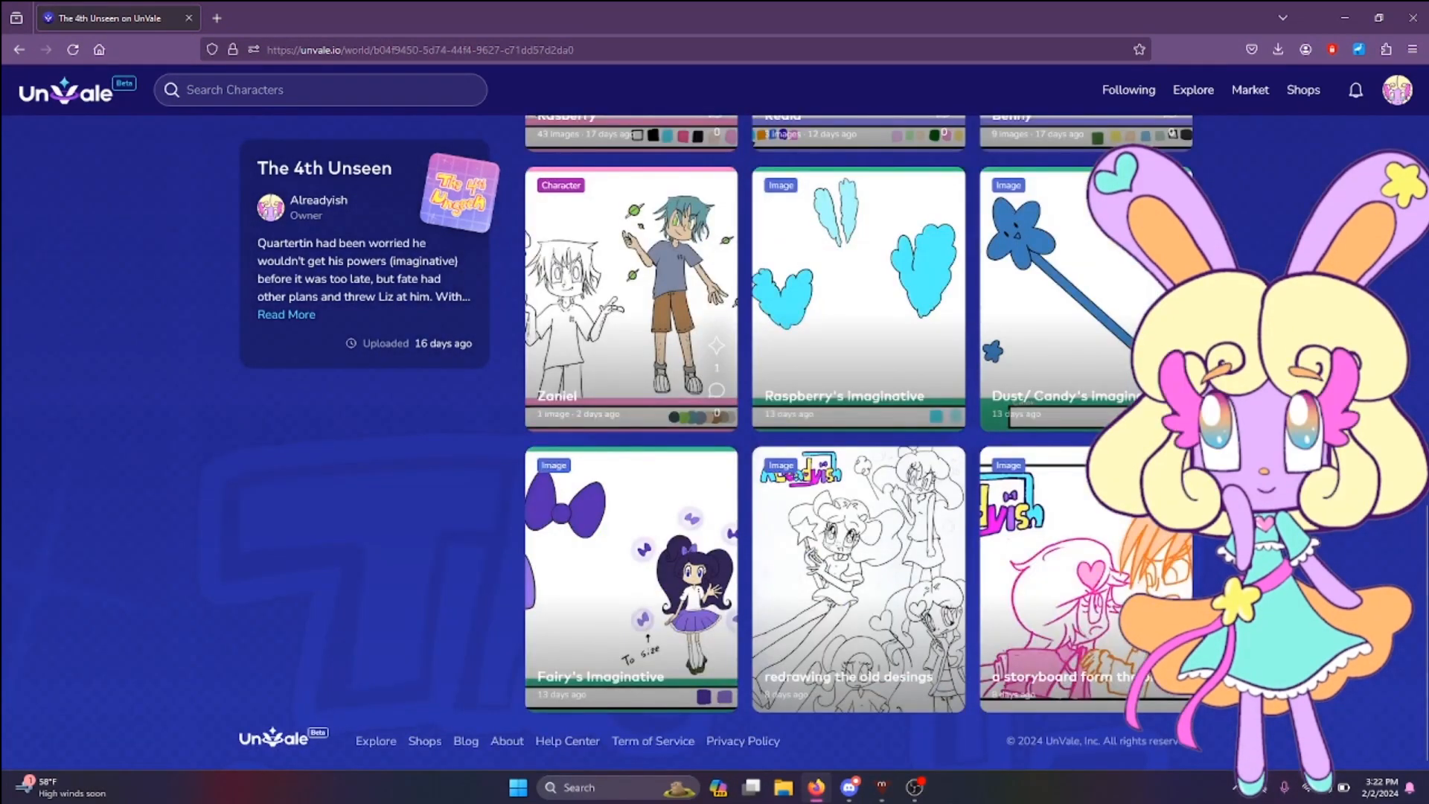
pyautogui.scroll(7, 859, 443)
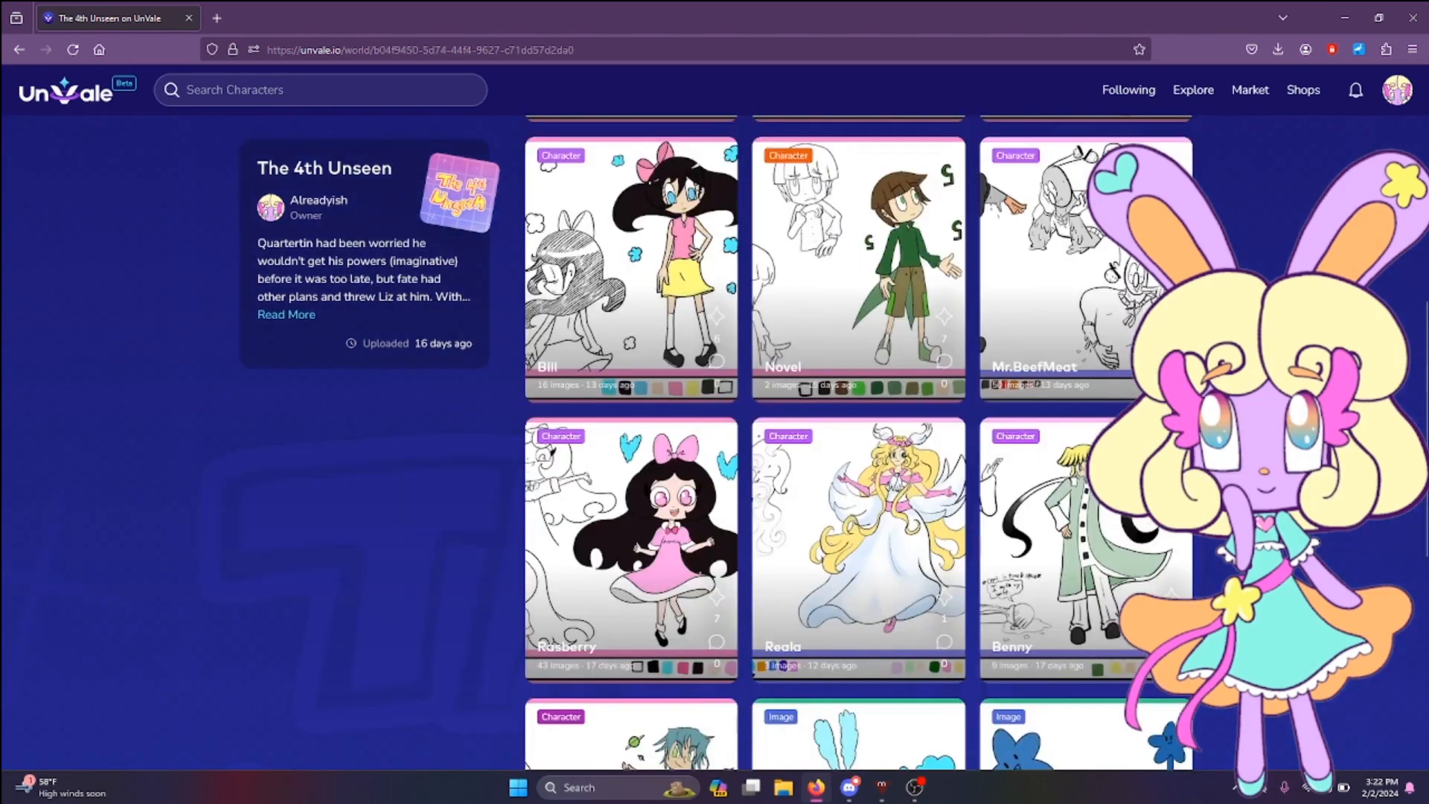
pyautogui.scroll(-7, 859, 443)
pyautogui.scroll(11, 858, 443)
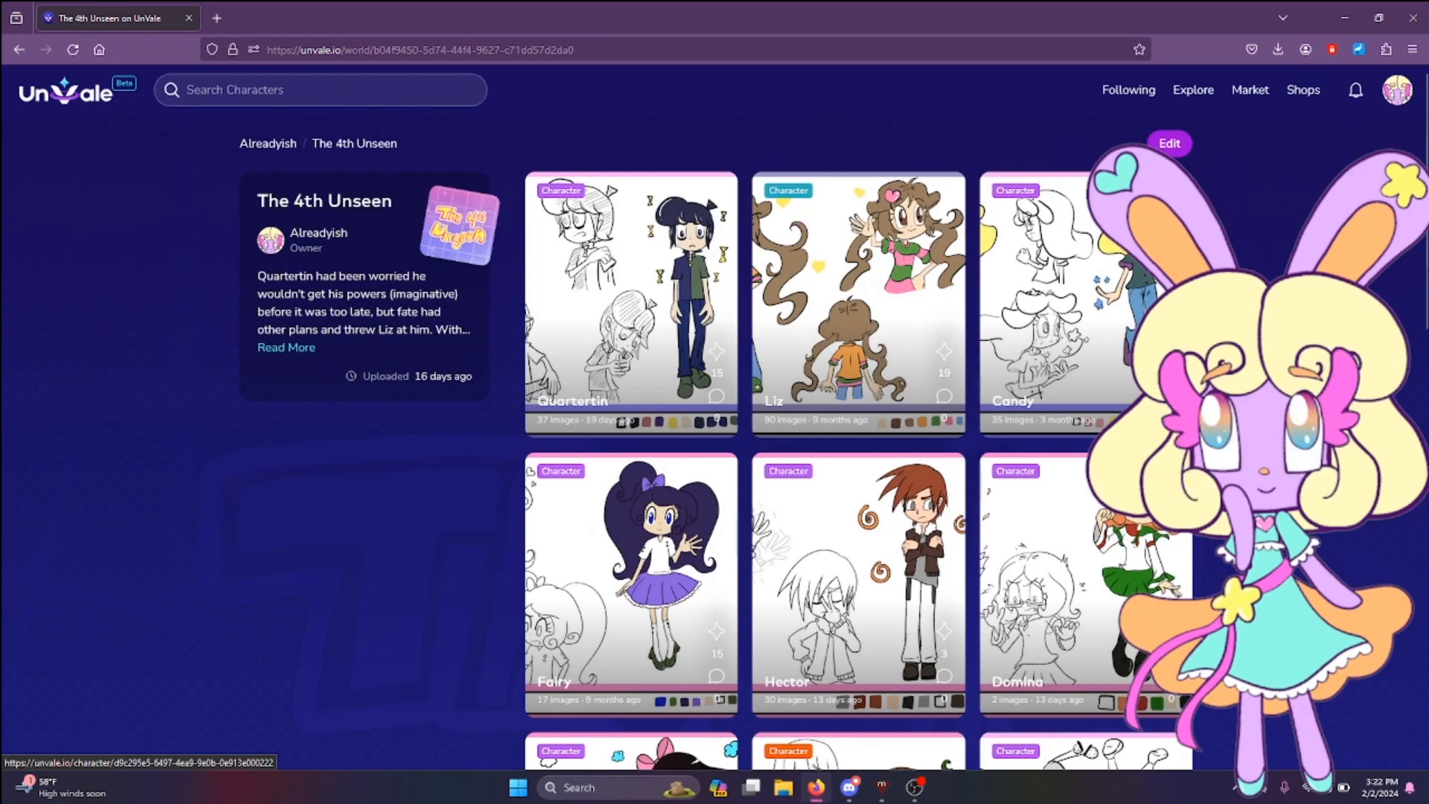
# Step: Open the character Candy from The 4th Unseen and look through her whole gallery and description
pyautogui.click(1042, 305)
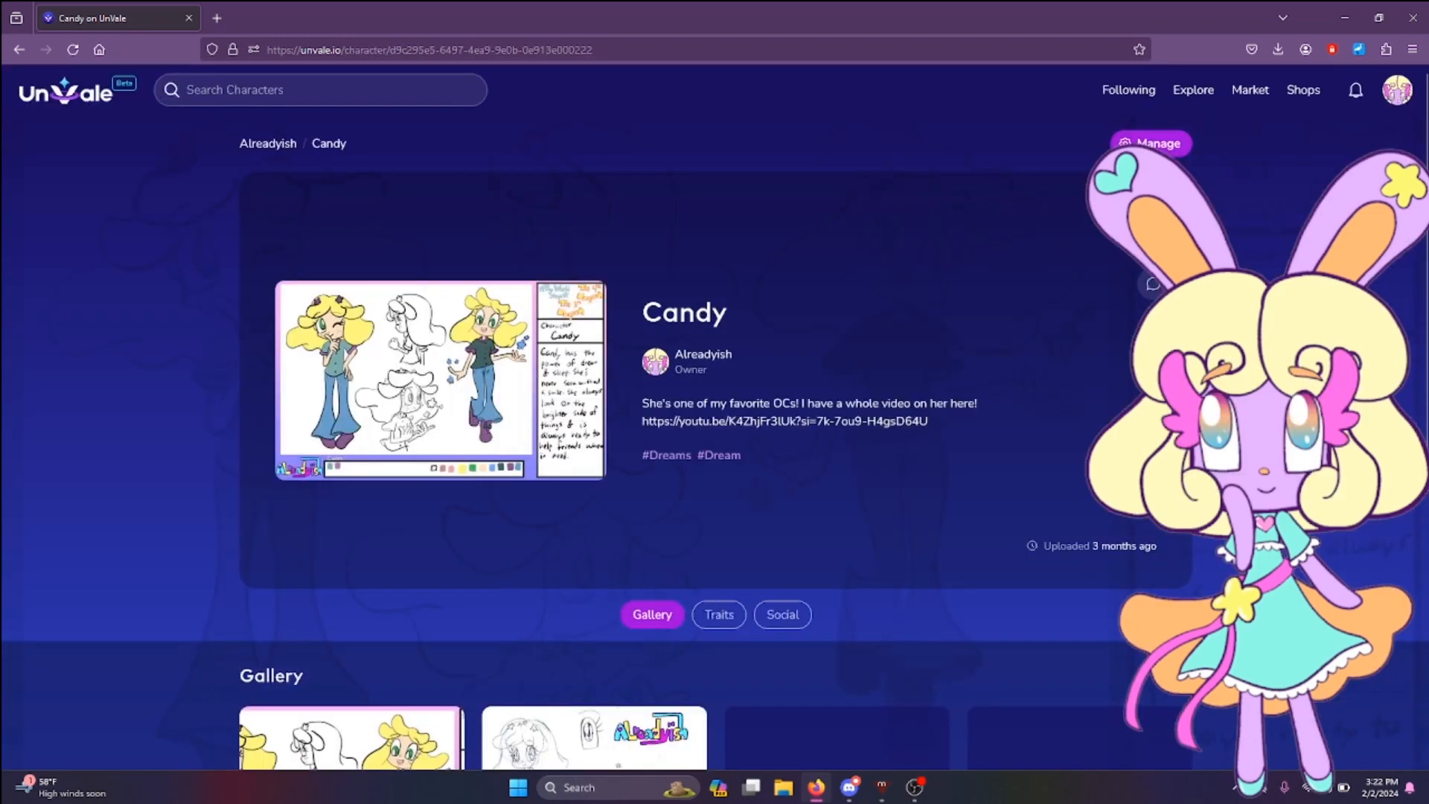
pyautogui.scroll(-7, 715, 443)
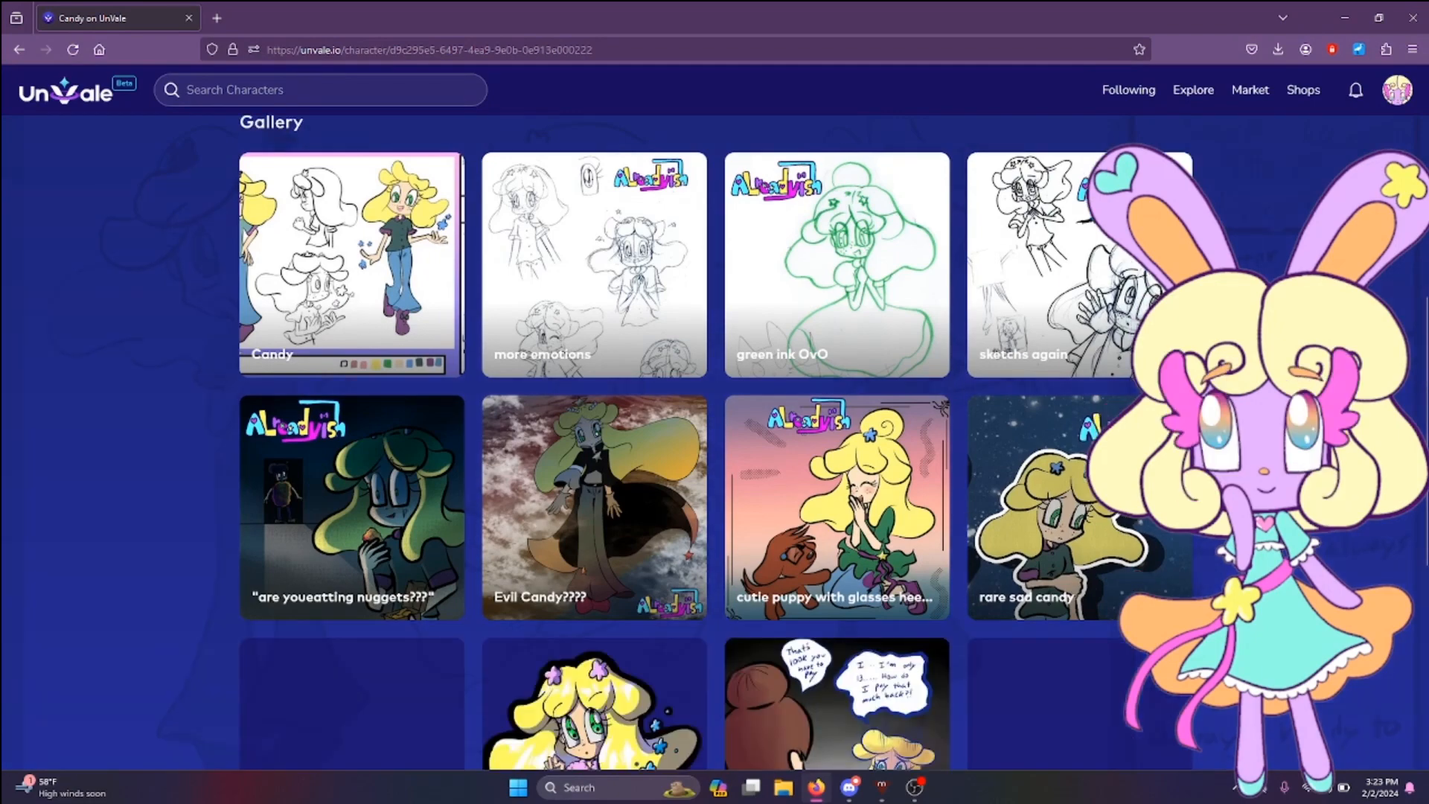
pyautogui.scroll(-5, 715, 447)
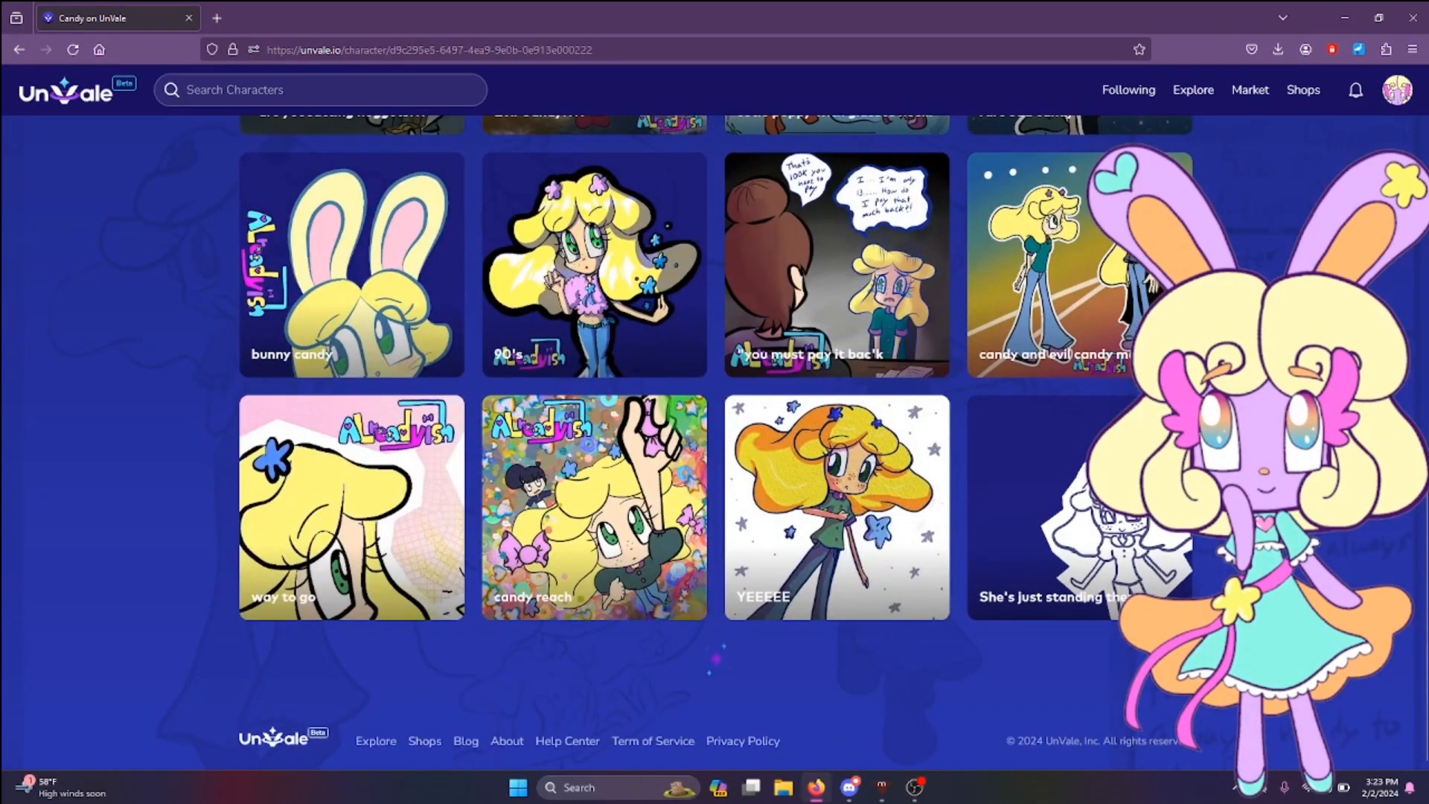
pyautogui.scroll(-2, 715, 447)
pyautogui.scroll(-5, 714, 447)
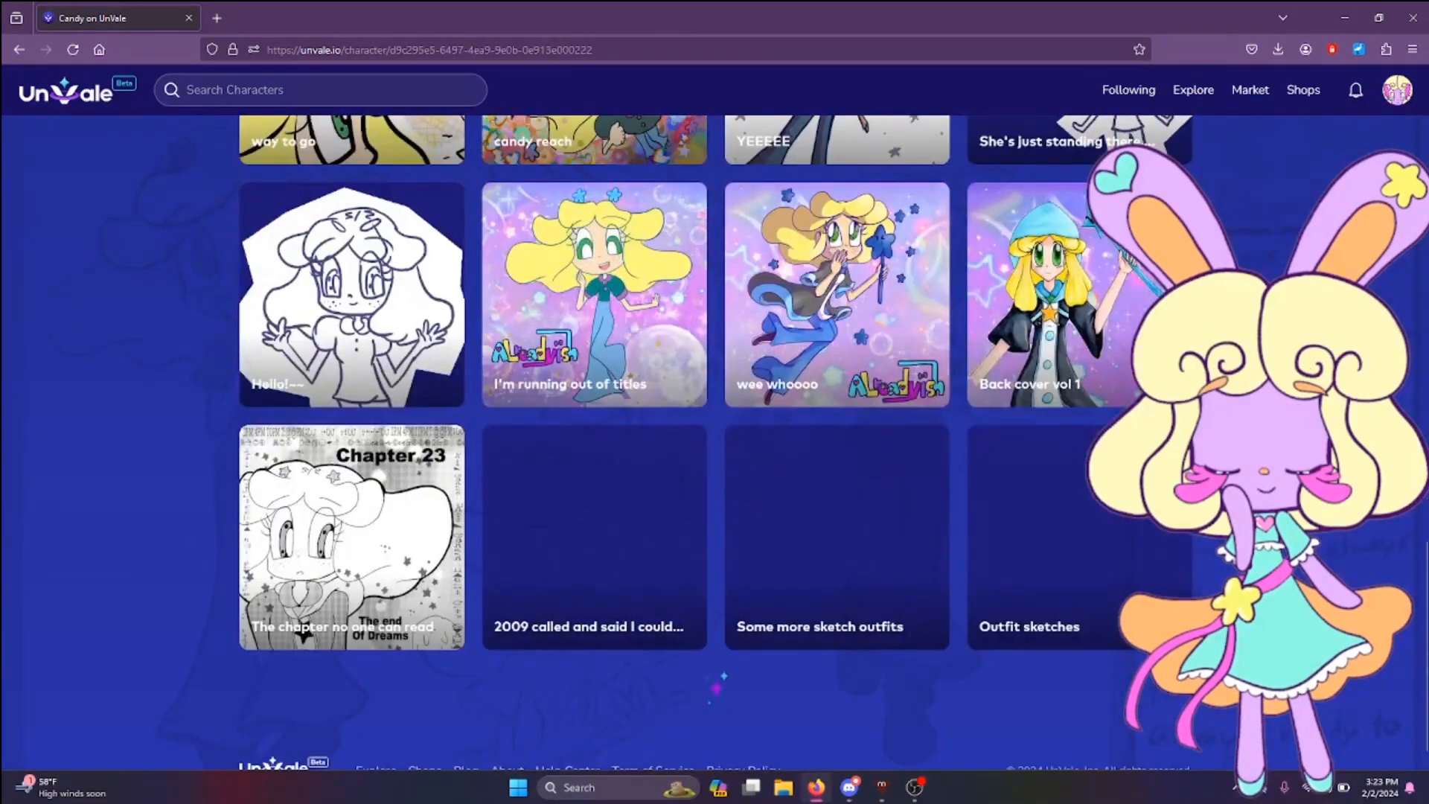
pyautogui.scroll(-6, 715, 446)
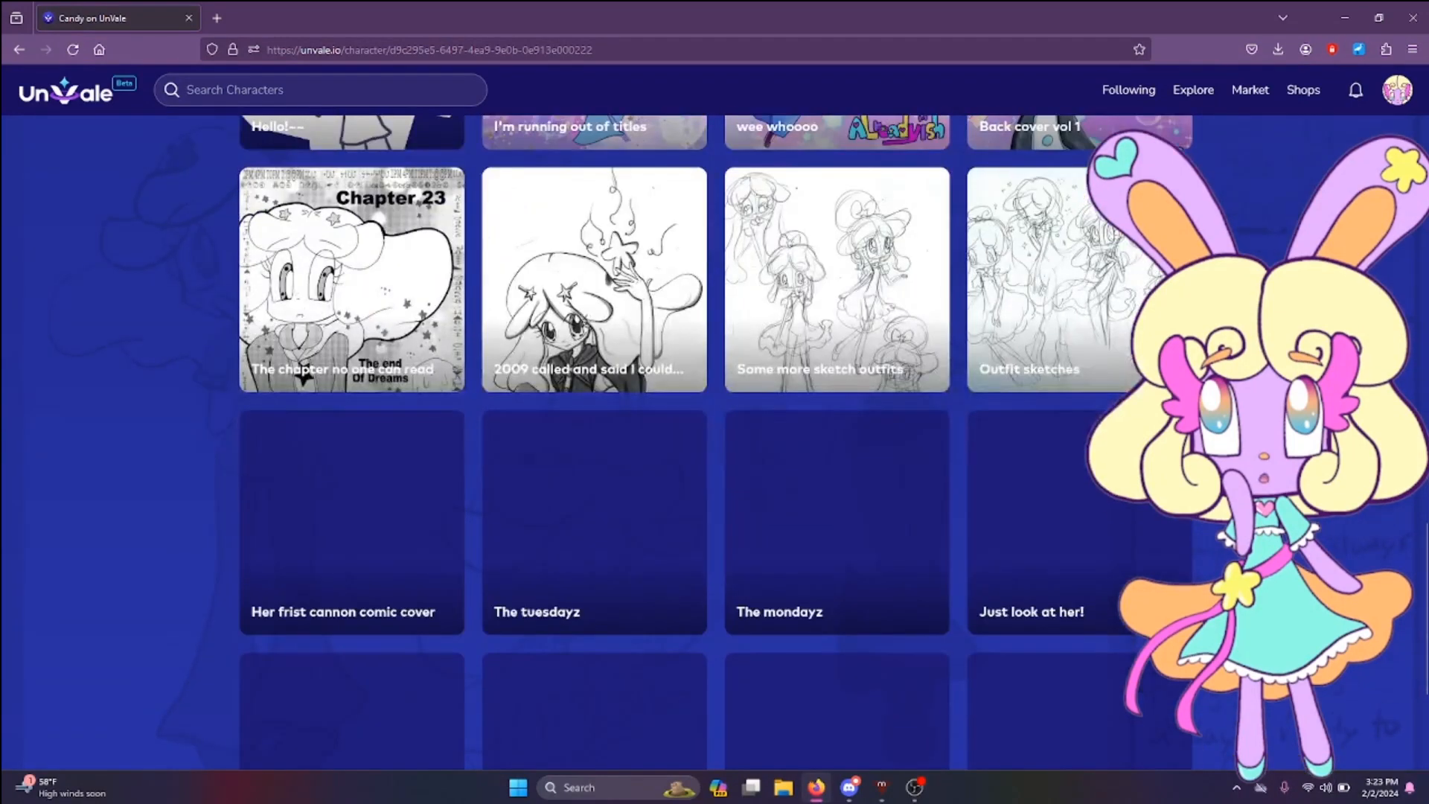
pyautogui.scroll(-3, 715, 447)
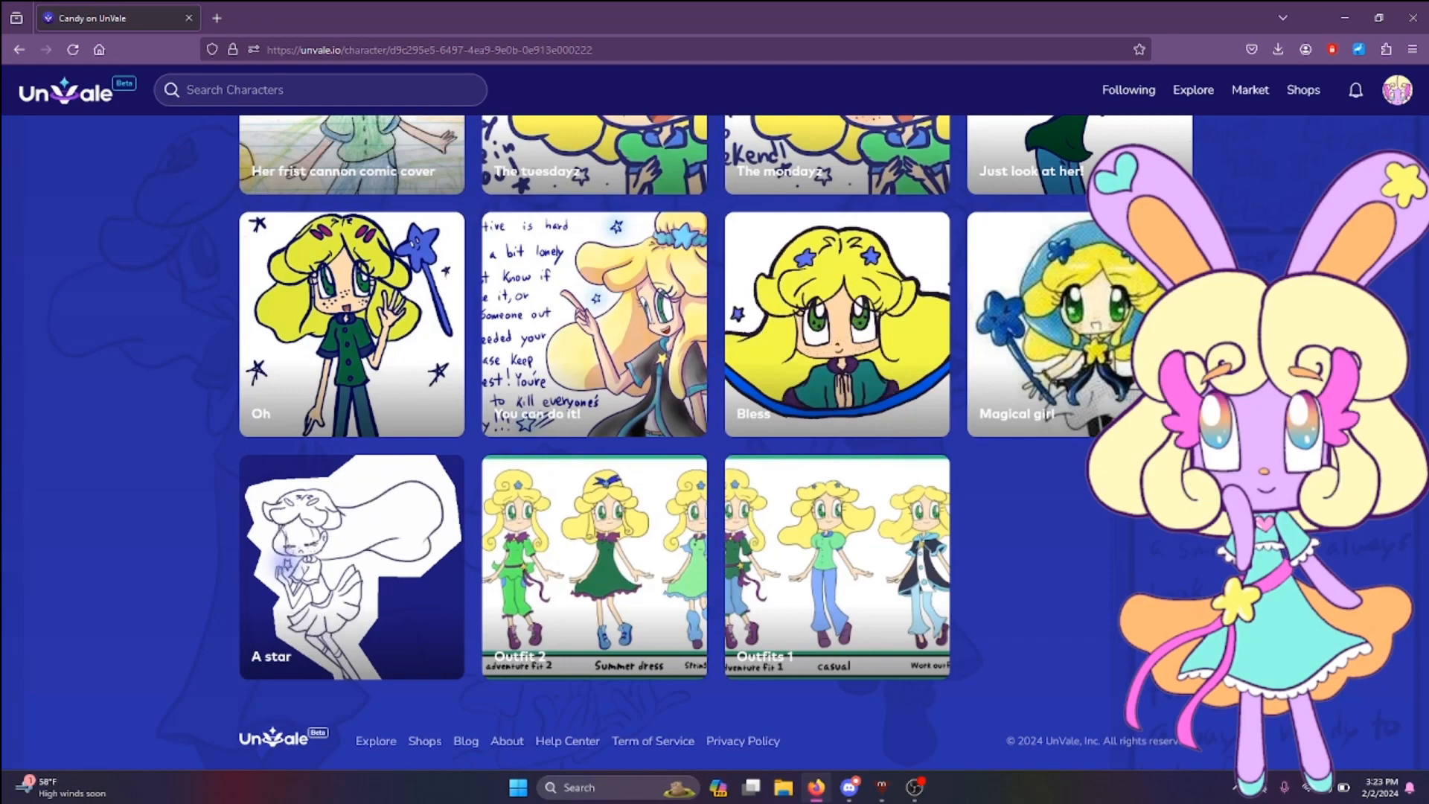
pyautogui.scroll(10, 715, 447)
pyautogui.scroll(10, 714, 446)
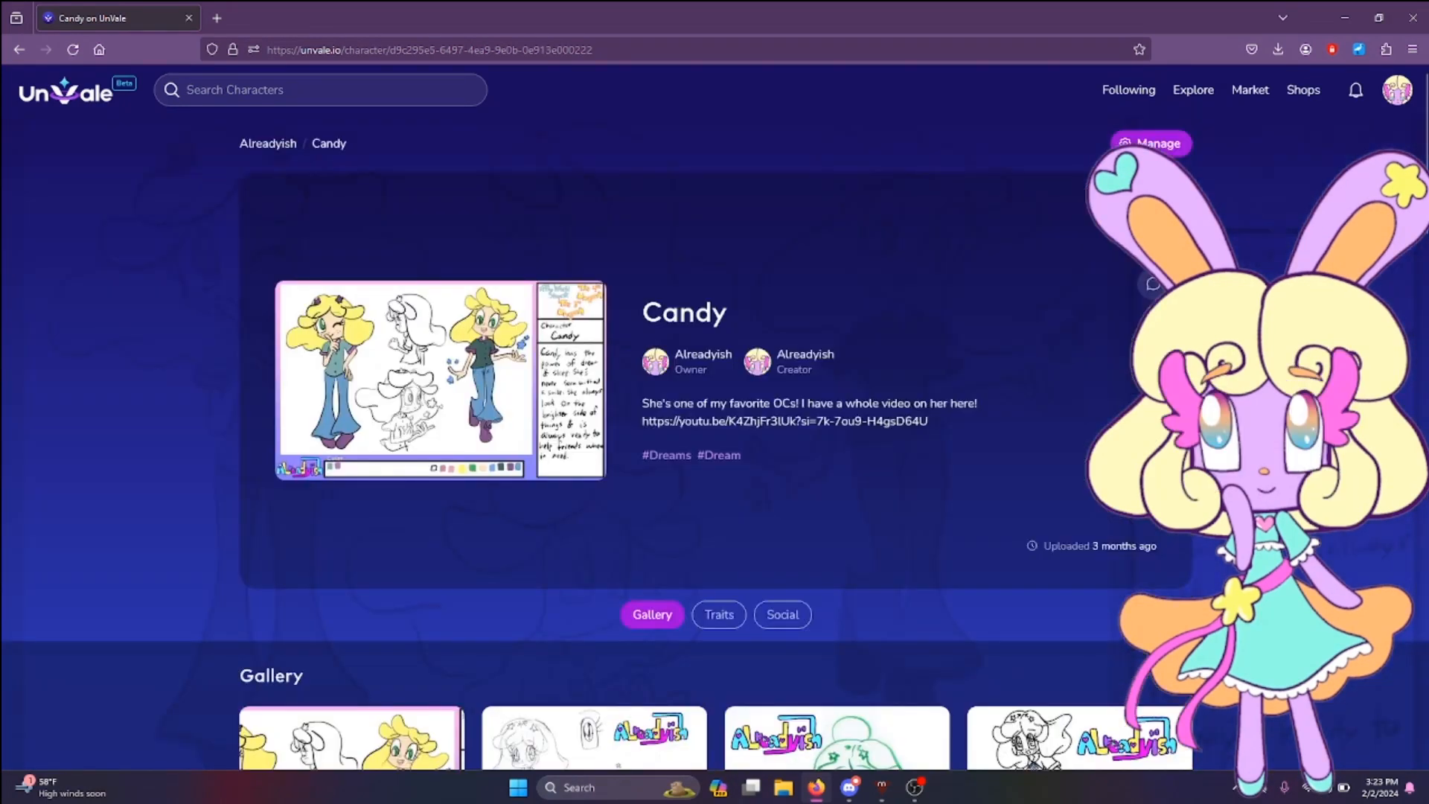
# Step: Return to your own profile, start a new character and choose the pink and mint bunny picture as its image
pyautogui.click(1397, 90)
pyautogui.click(1280, 167)
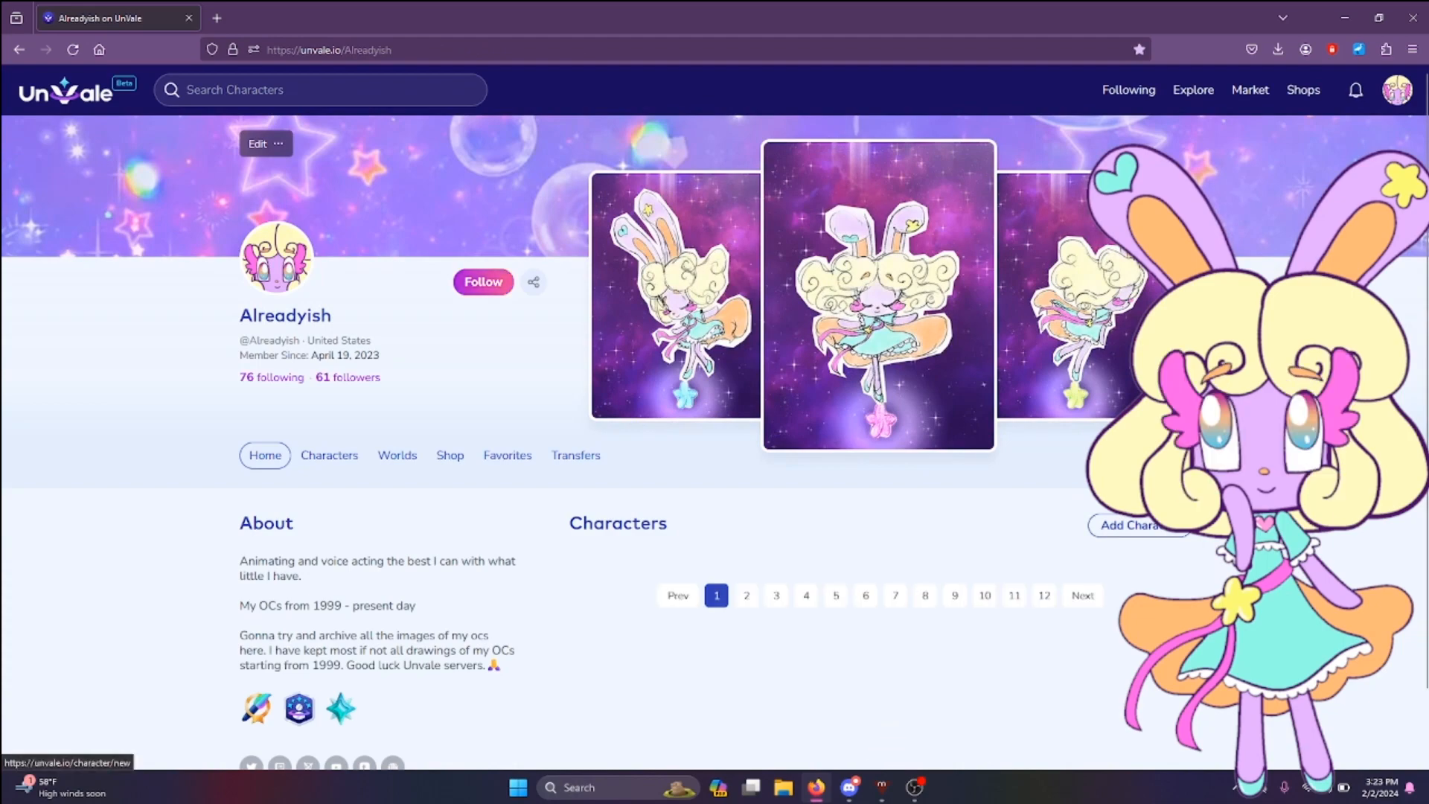
pyautogui.click(1139, 525)
pyautogui.click(643, 365)
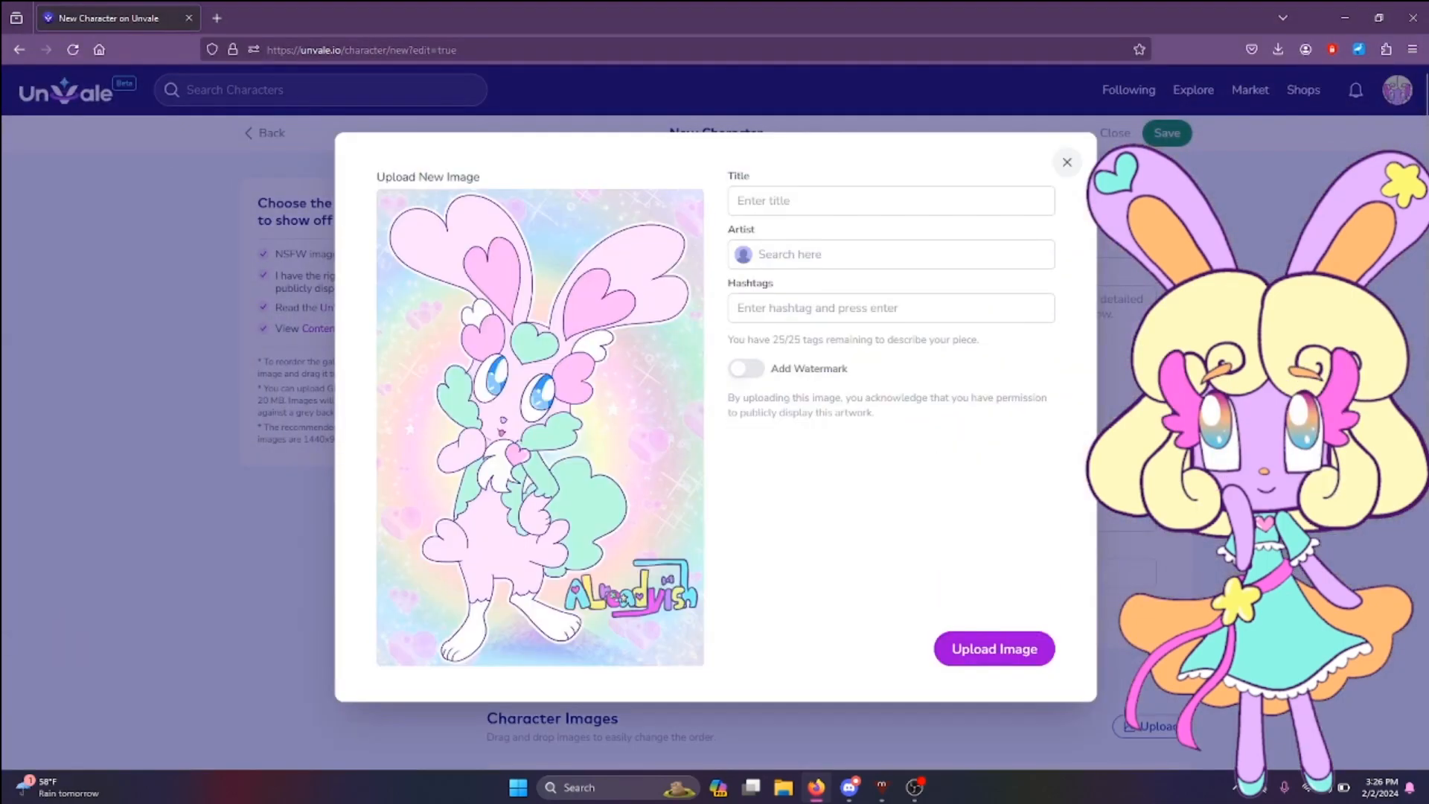
# Step: Title the new bunny image "Luff Bun"
pyautogui.click(891, 201)
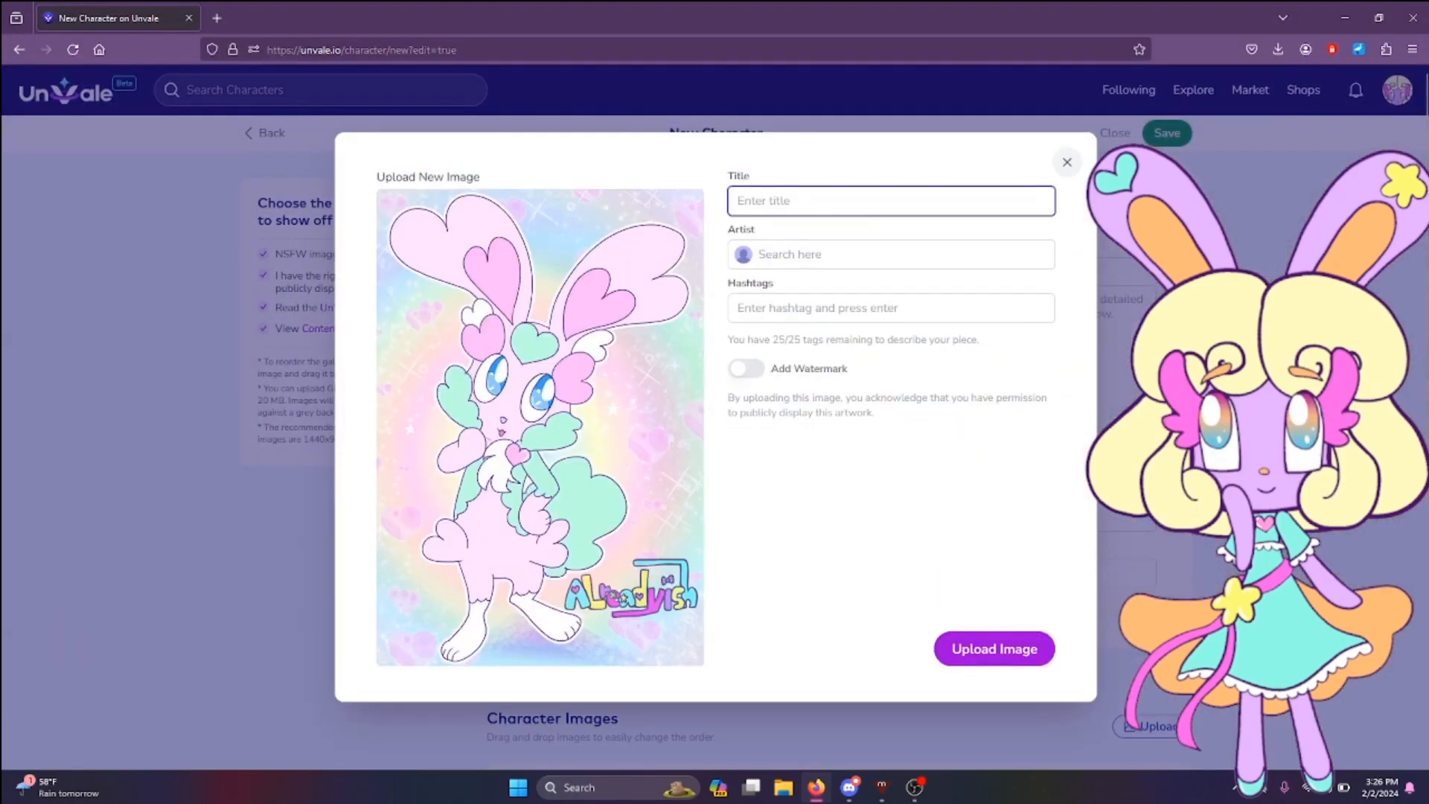
pyautogui.write('L')
pyautogui.press('capslock')
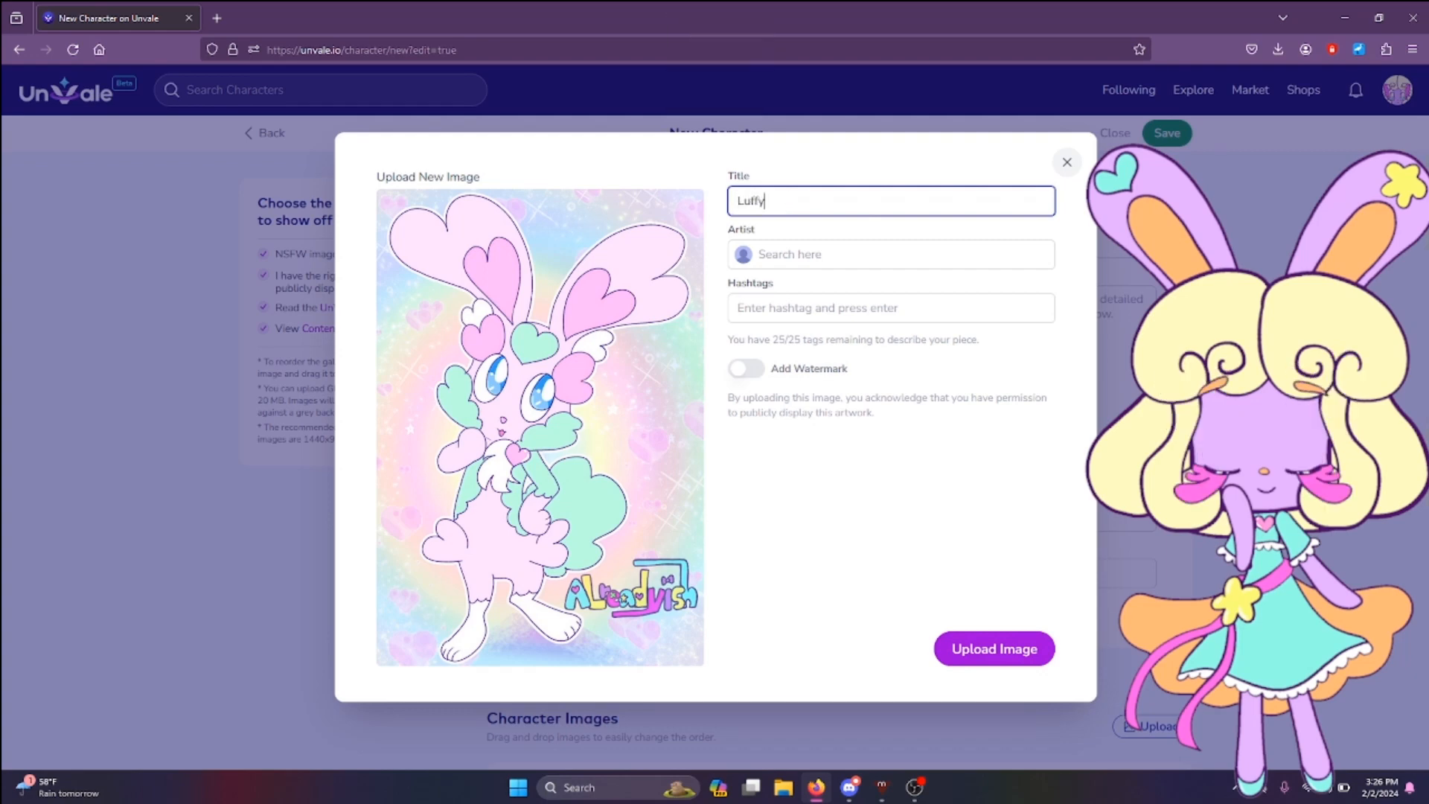
pyautogui.write('uff')
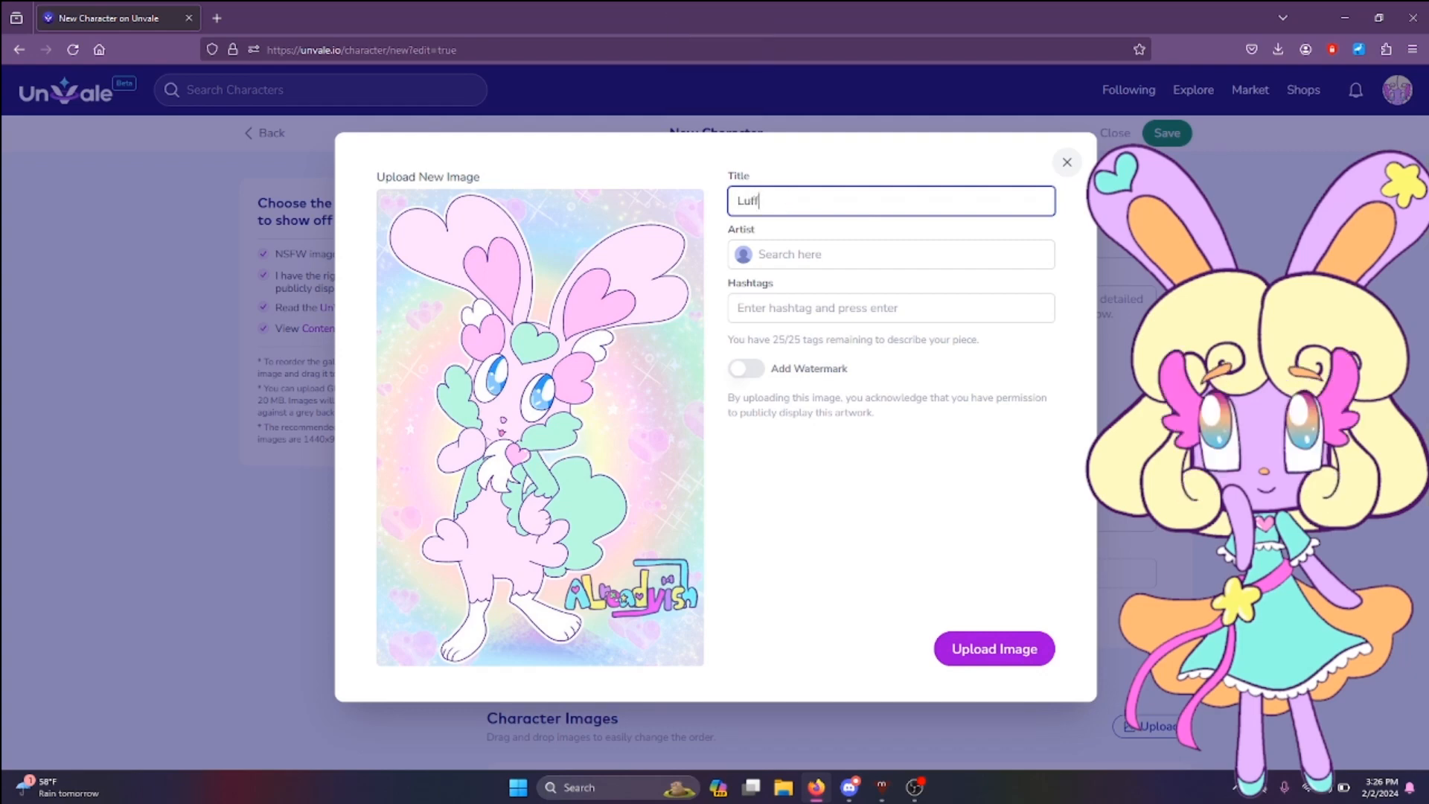
pyautogui.press('capslock')
pyautogui.press('Tab')
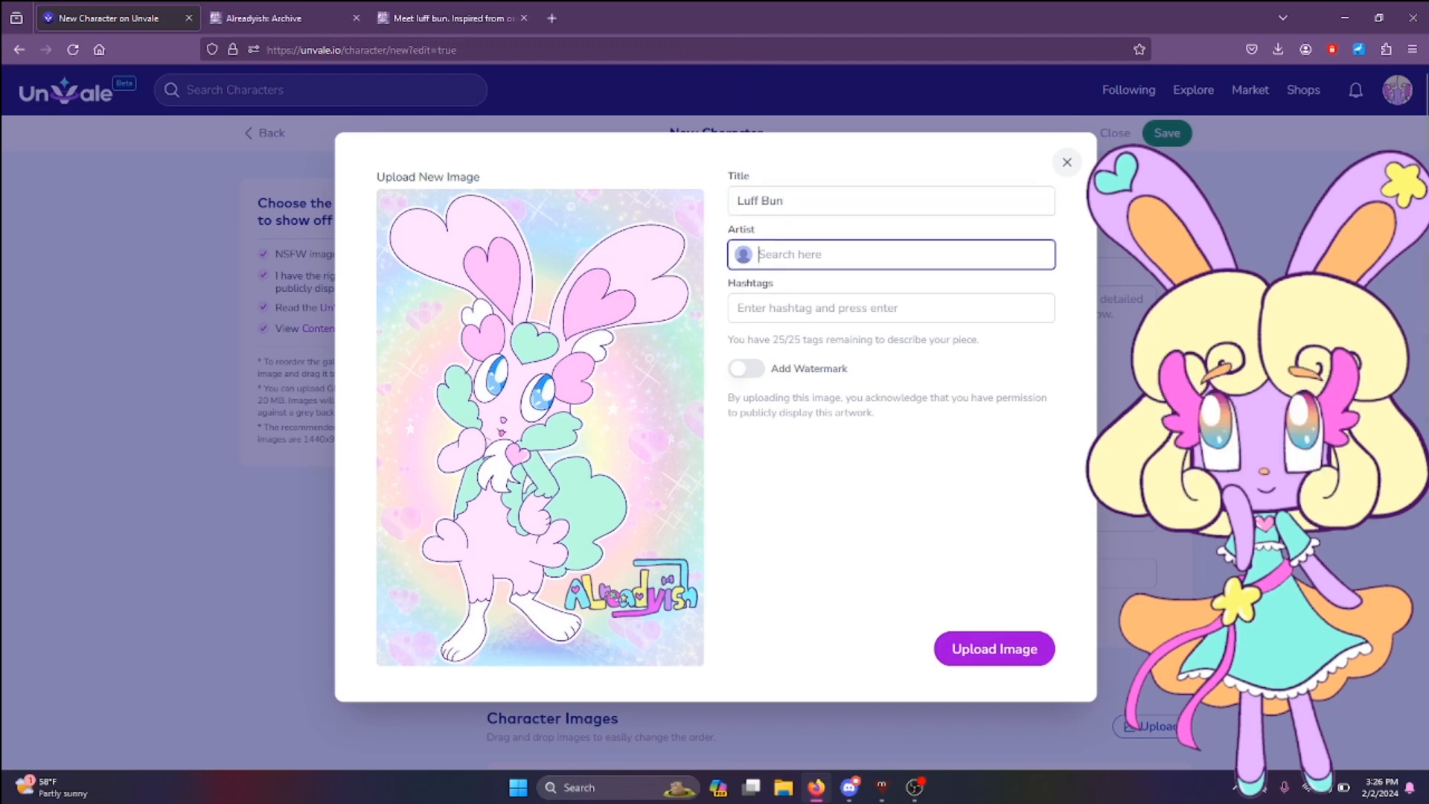
# Step: Credit your own account as the image's artist and upload the image to the new character
pyautogui.write('A')
pyautogui.press('capslock')
pyautogui.write('lready')
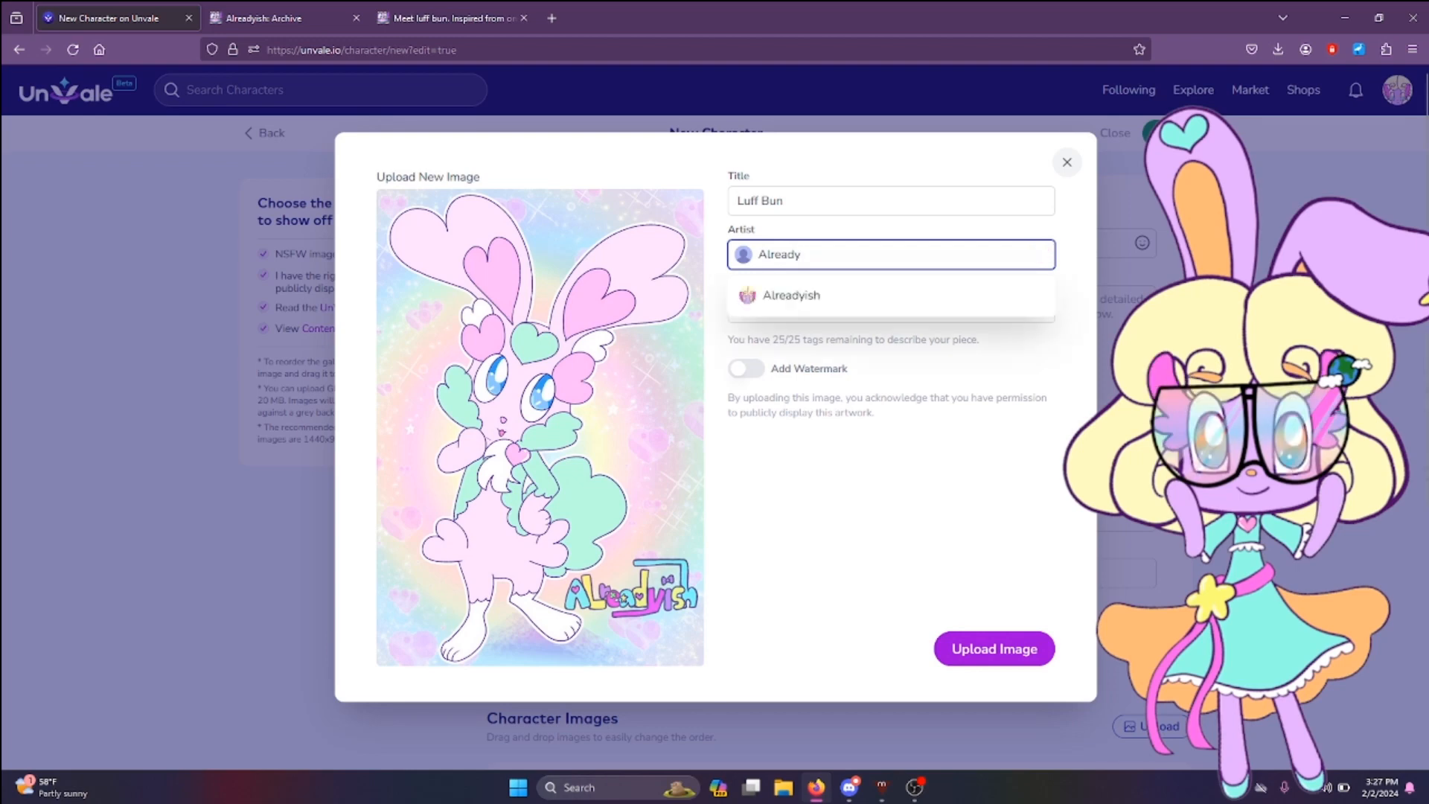
pyautogui.press('Return')
pyautogui.click(994, 649)
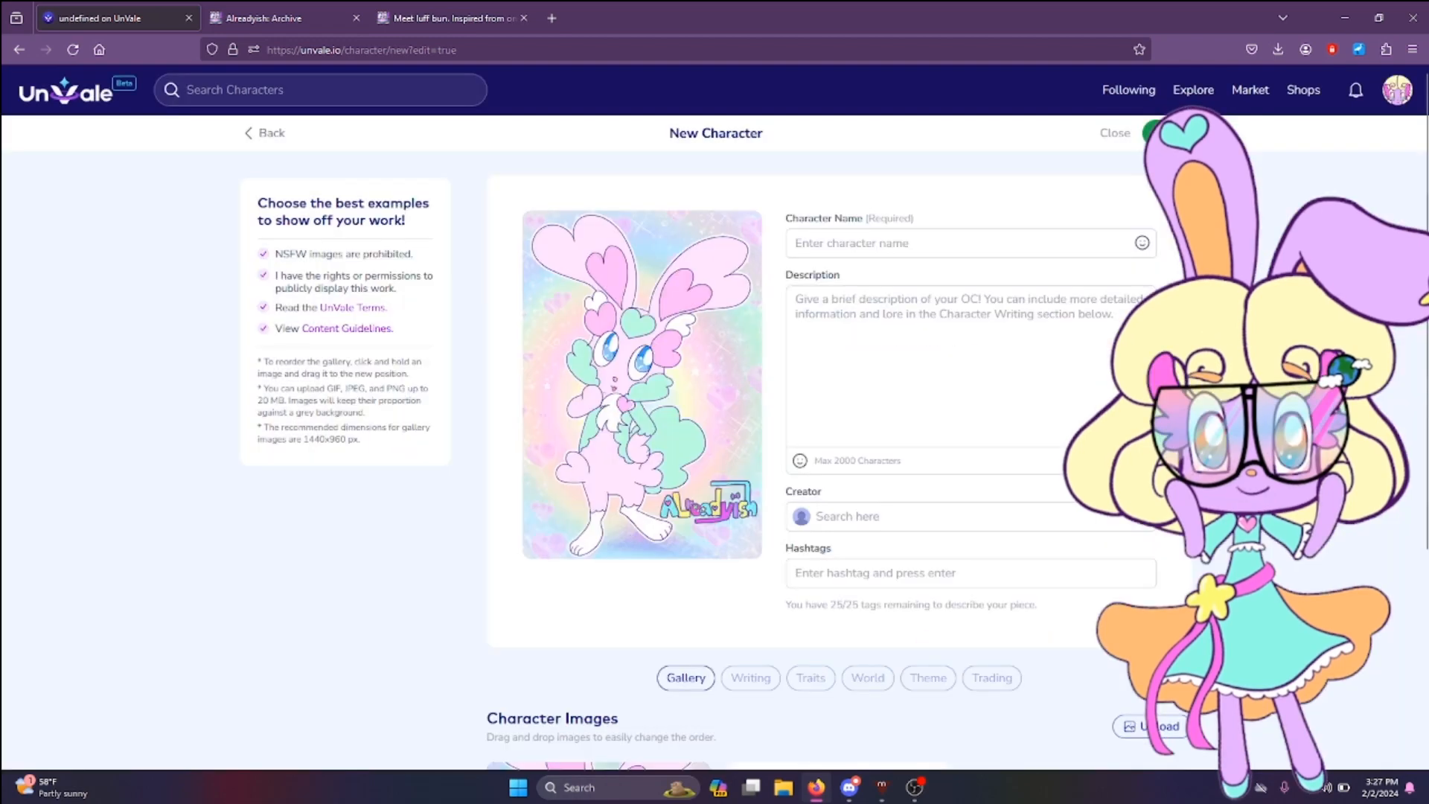
# Step: Set your own account as the character's creator and paste the description "Meet luff bun. Inspired from one of my firned's OCs."
pyautogui.click(898, 516)
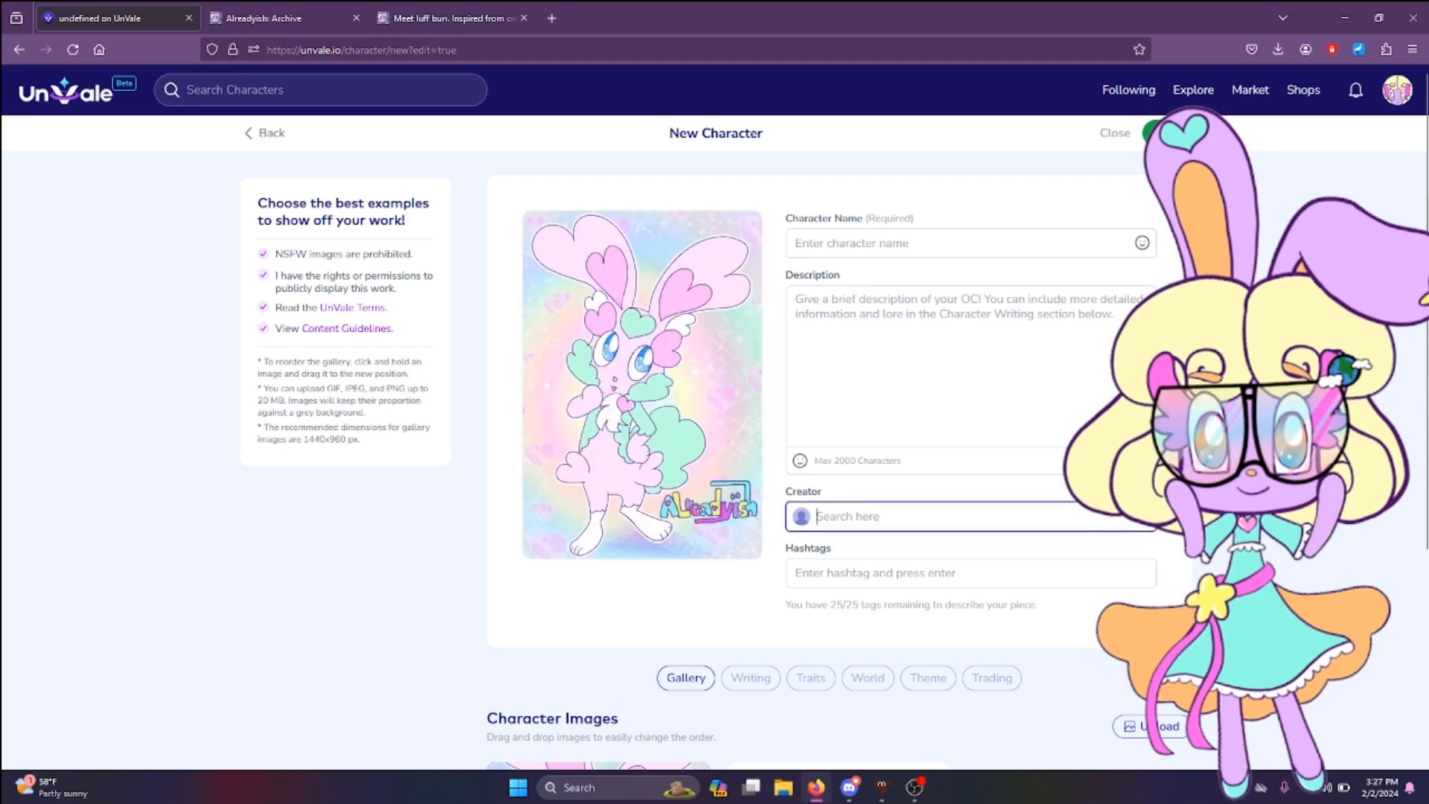
pyautogui.write('Alre')
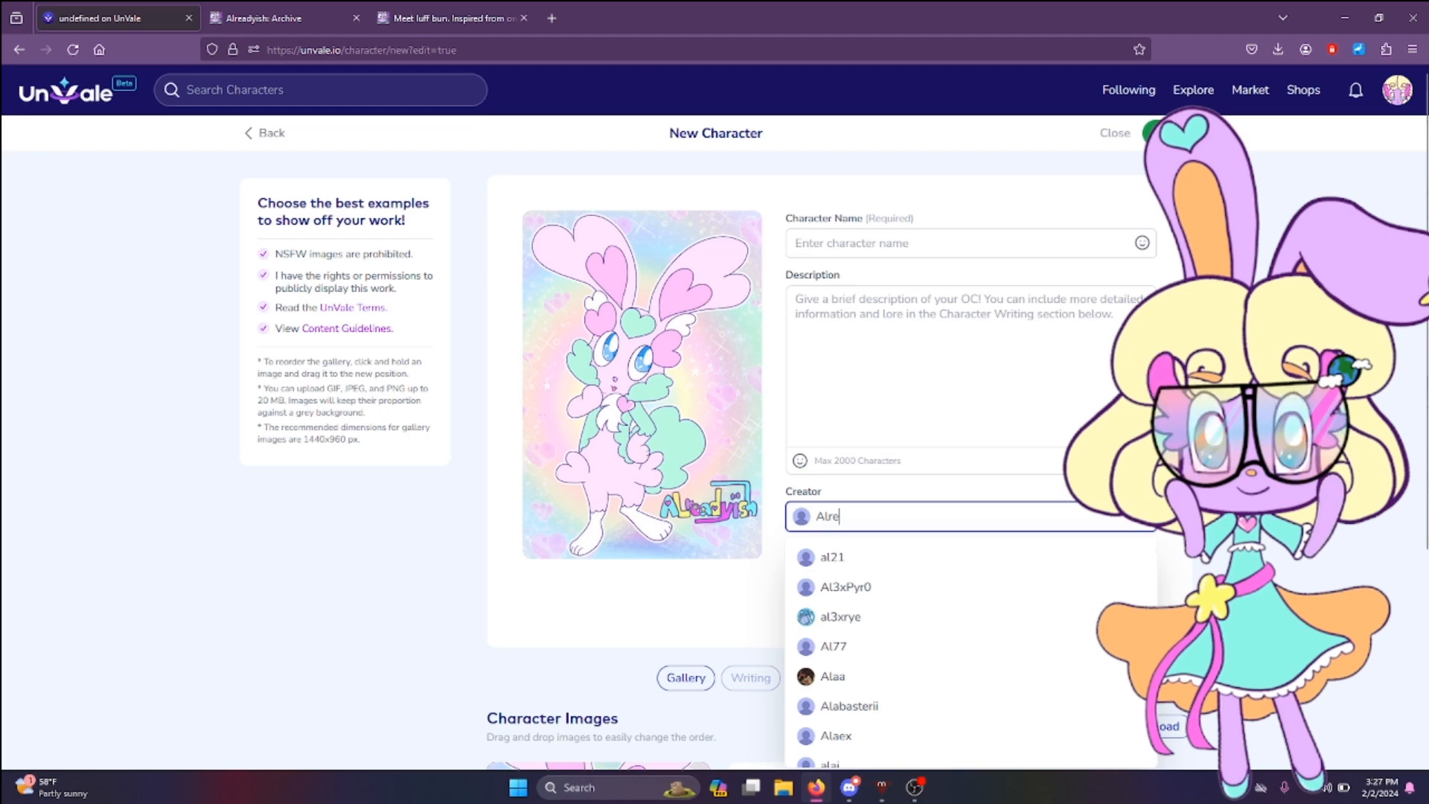
pyautogui.click(849, 557)
pyautogui.rightClick(905, 361)
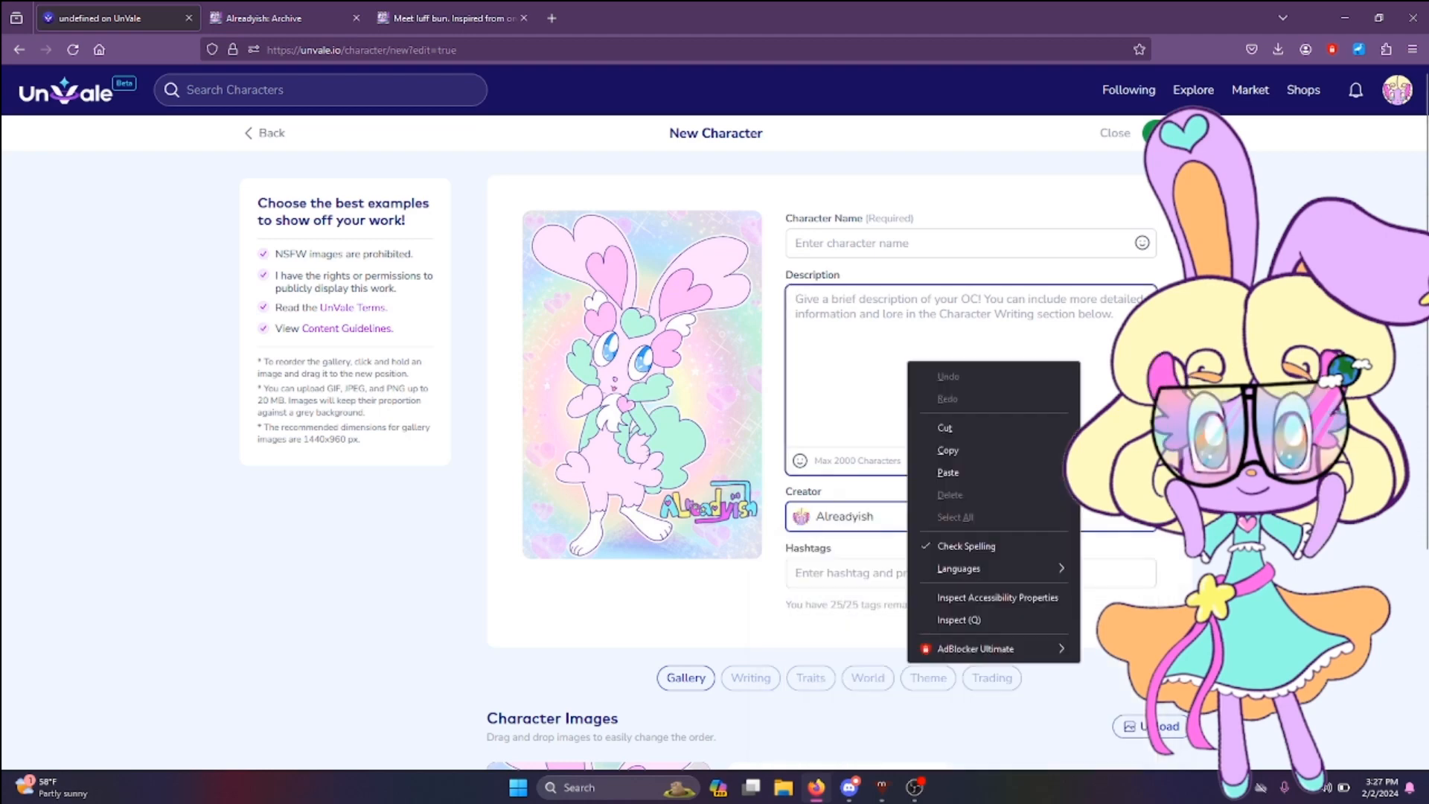
pyautogui.click(961, 449)
# Step: Name the character "Luff Bun"
pyautogui.click(876, 245)
pyautogui.write('A')
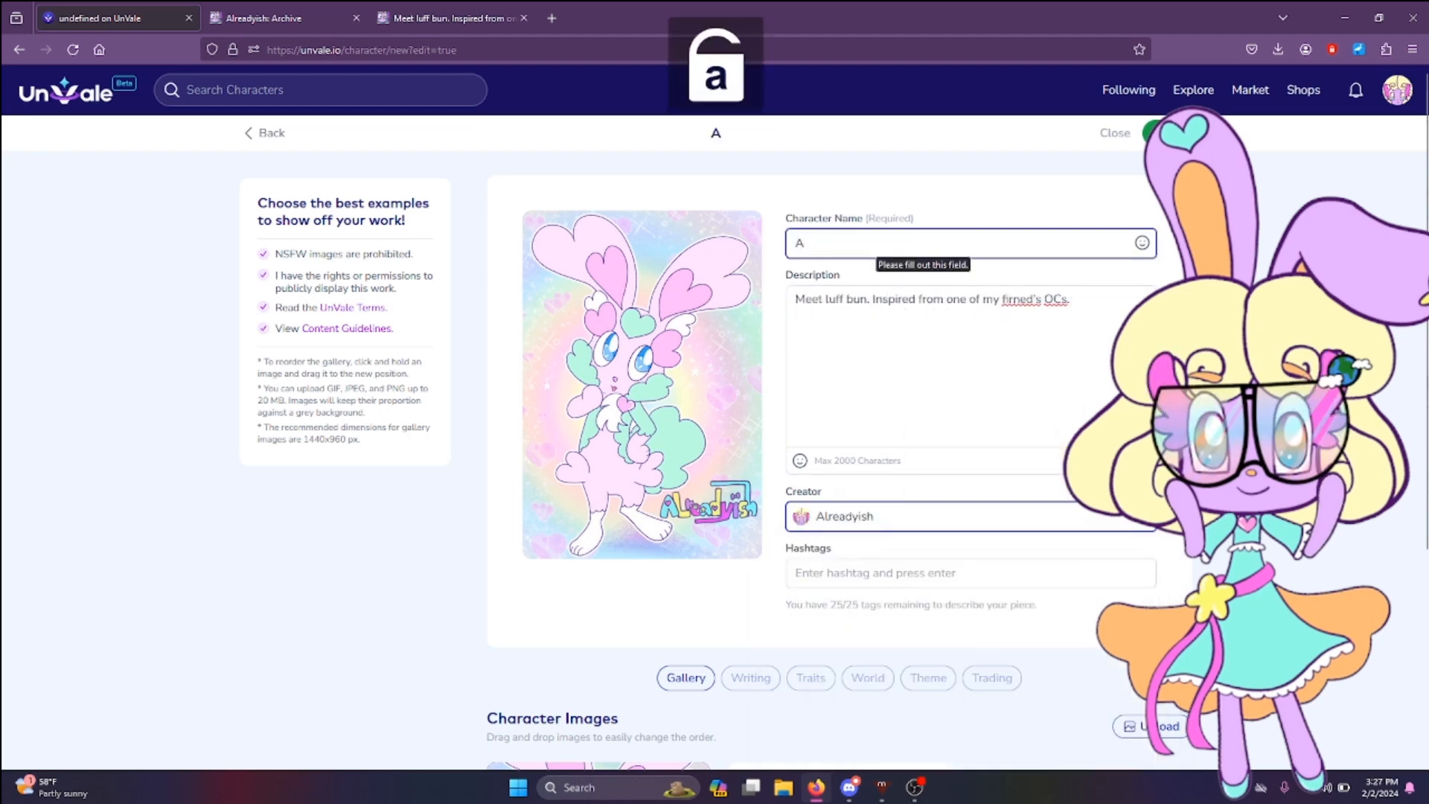
pyautogui.write('lread')
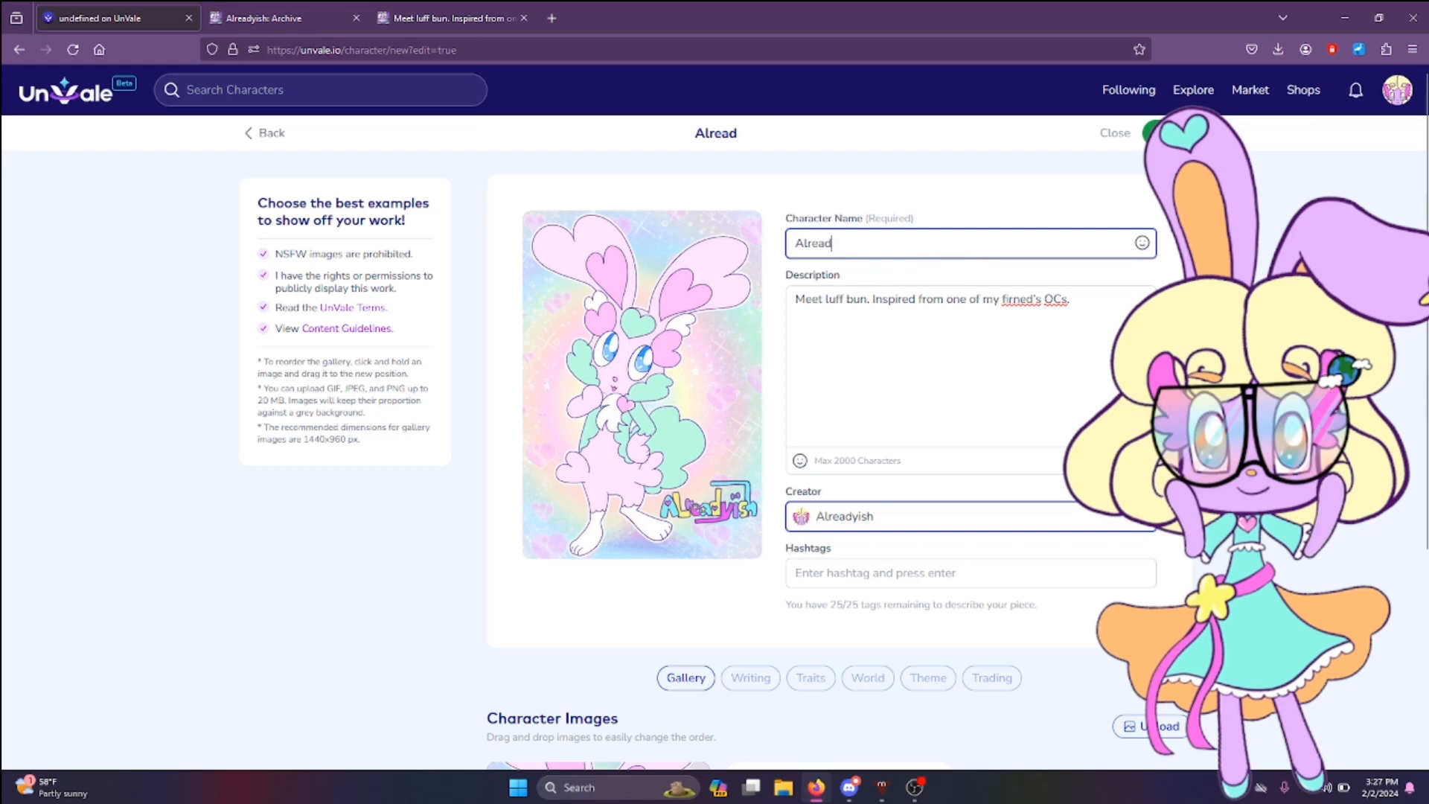
pyautogui.press('BackSpace')
pyautogui.press('capslock')
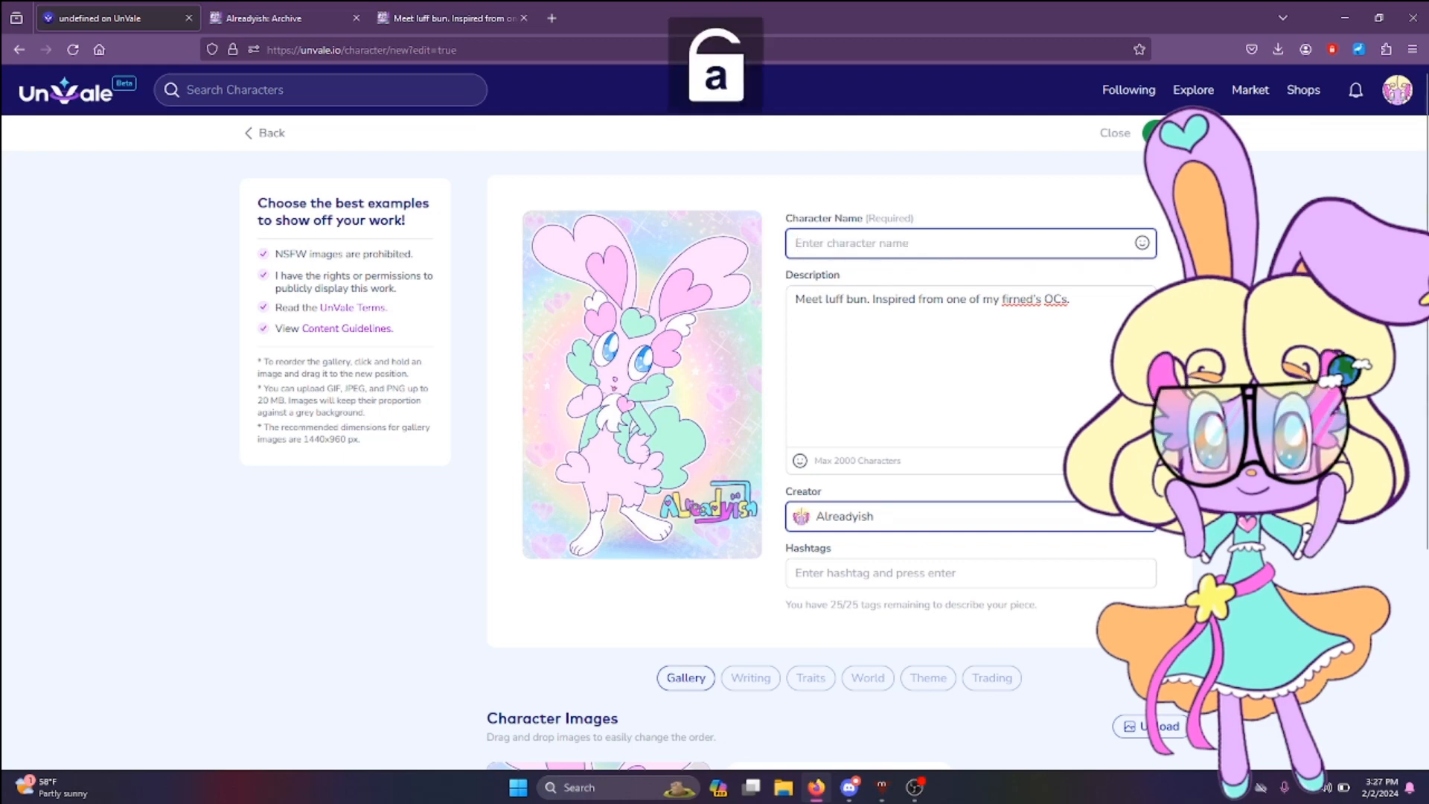
pyautogui.write('Luff Bun')
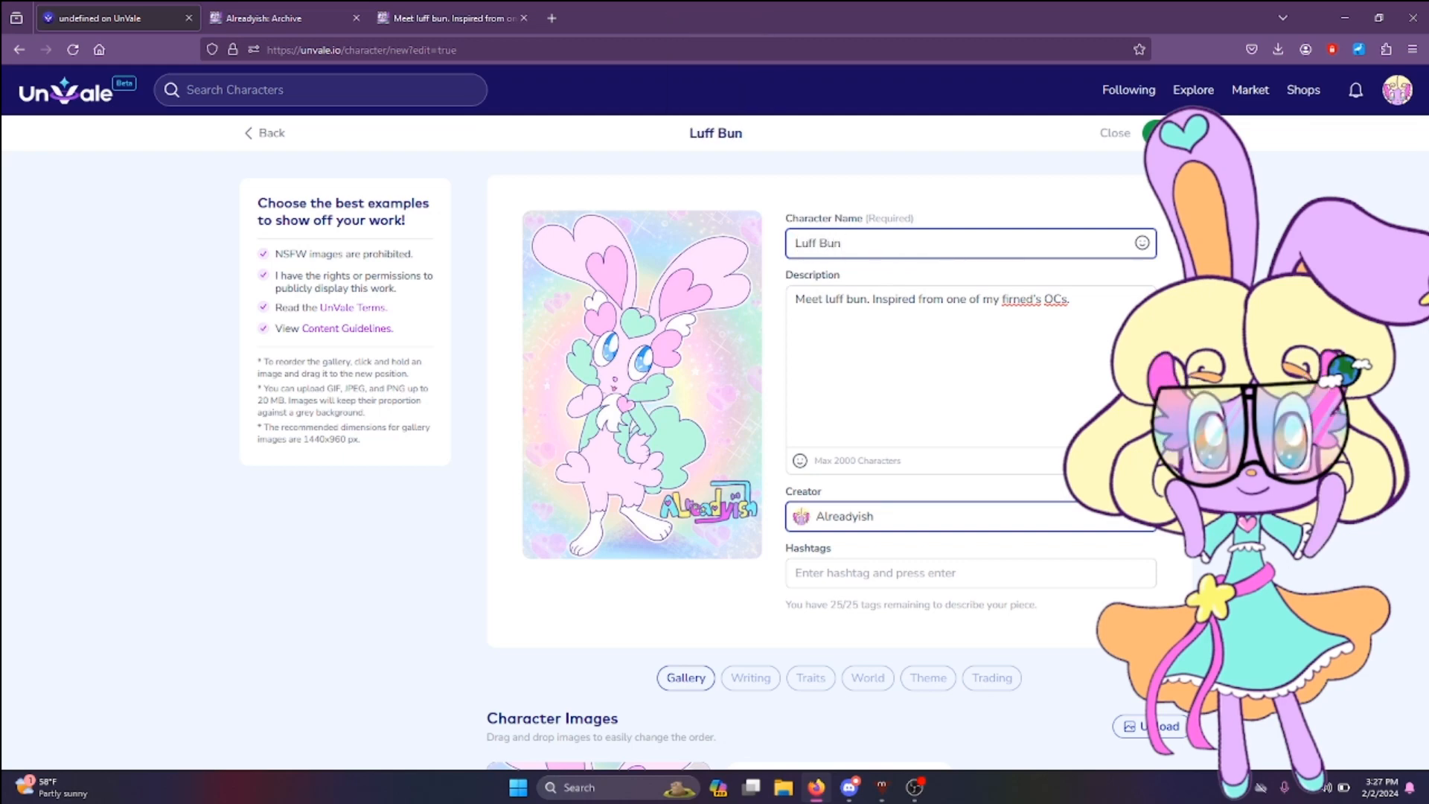
# Step: Start another image upload for the character, choosing the pink and mint bunny picture again and titling it "Luff Bun"
pyautogui.click(643, 388)
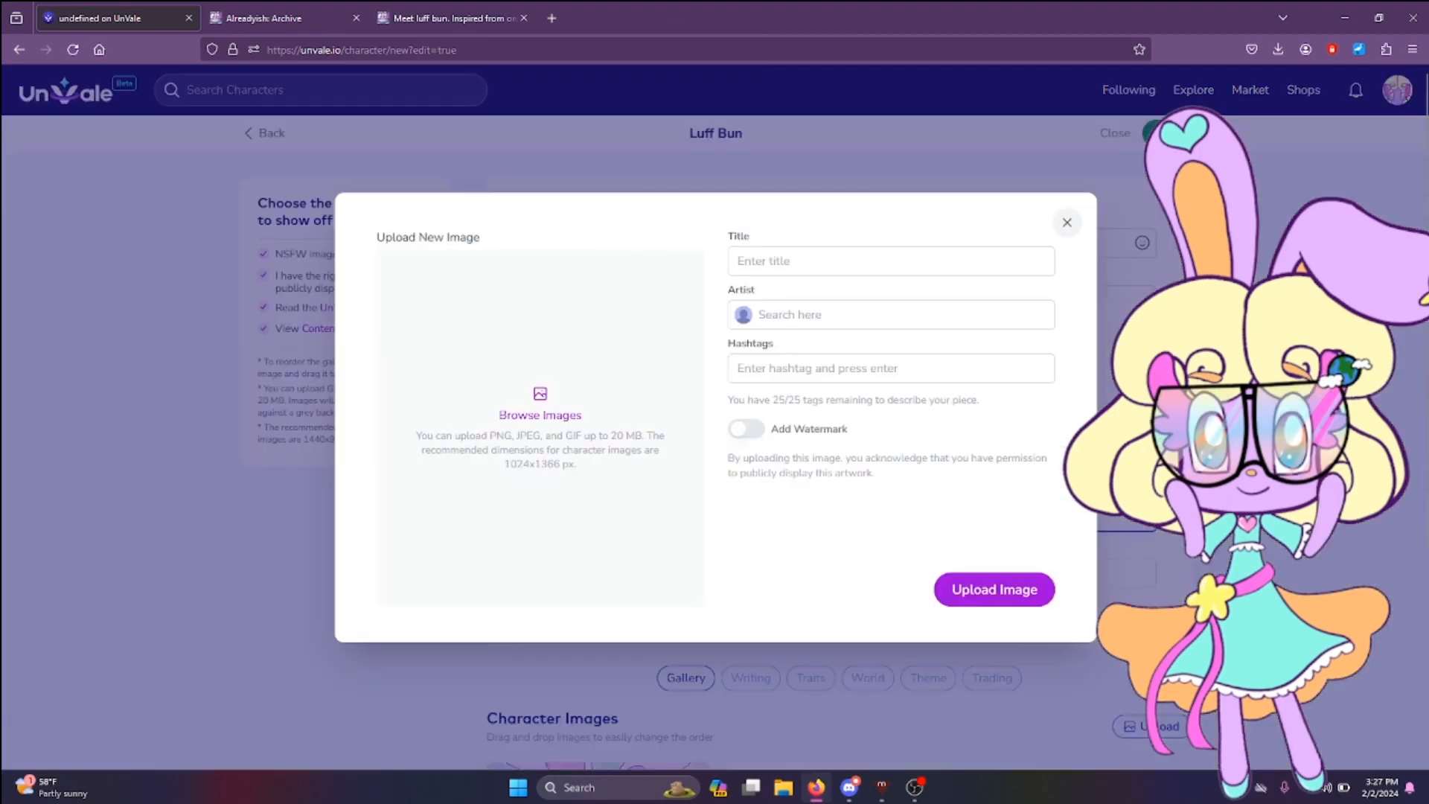
pyautogui.click(540, 409)
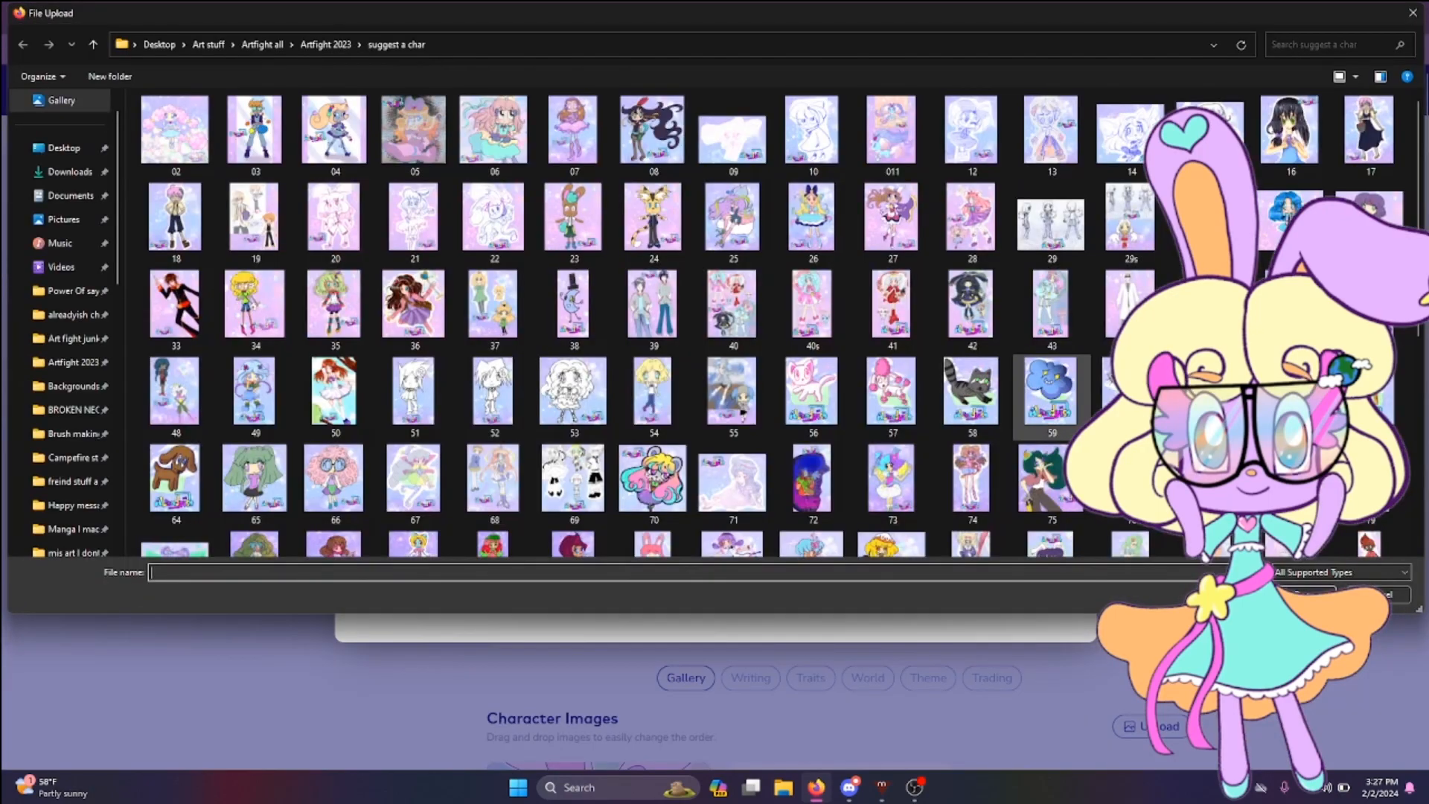
pyautogui.scroll(-2, 1131, 428)
pyautogui.doubleClick(1371, 515)
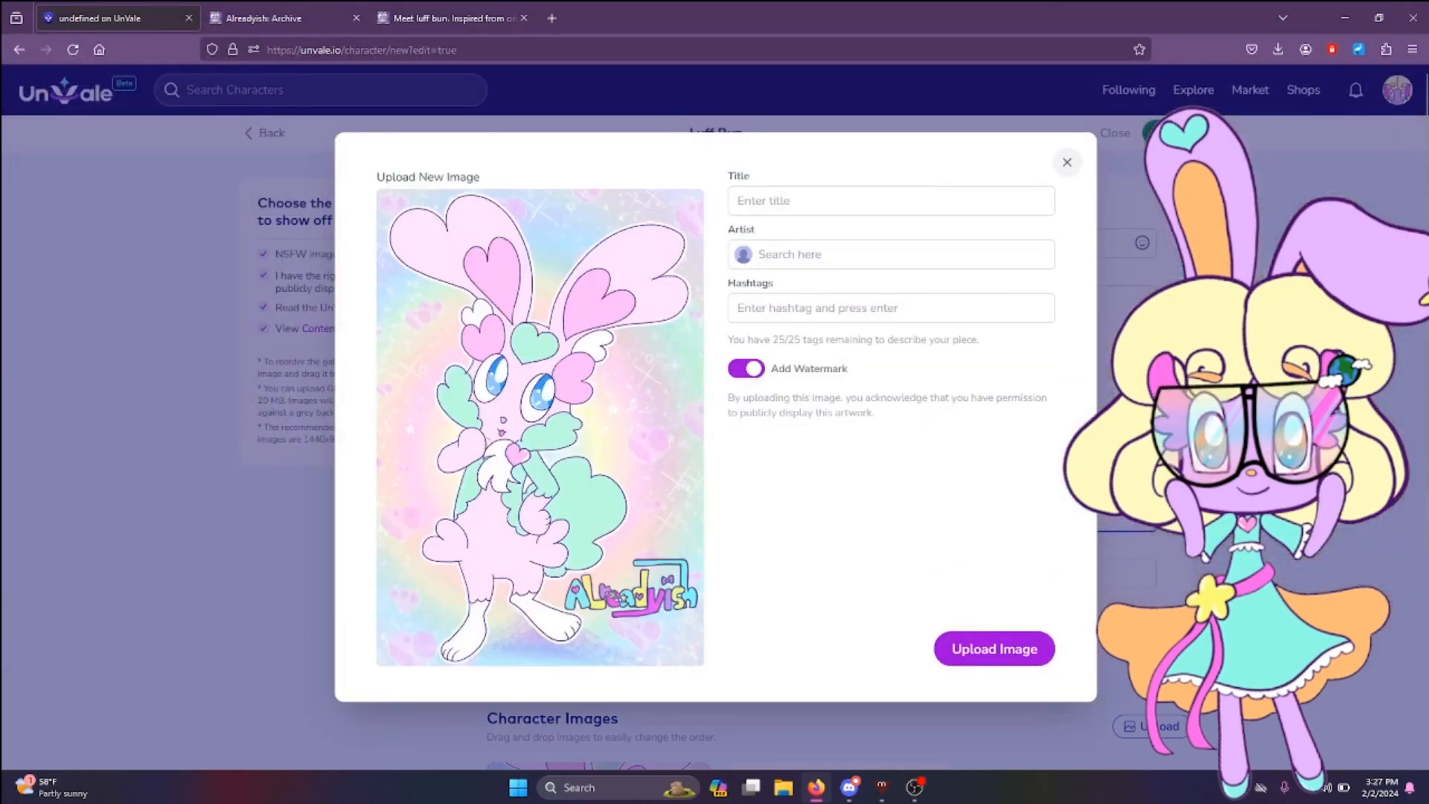
pyautogui.click(815, 202)
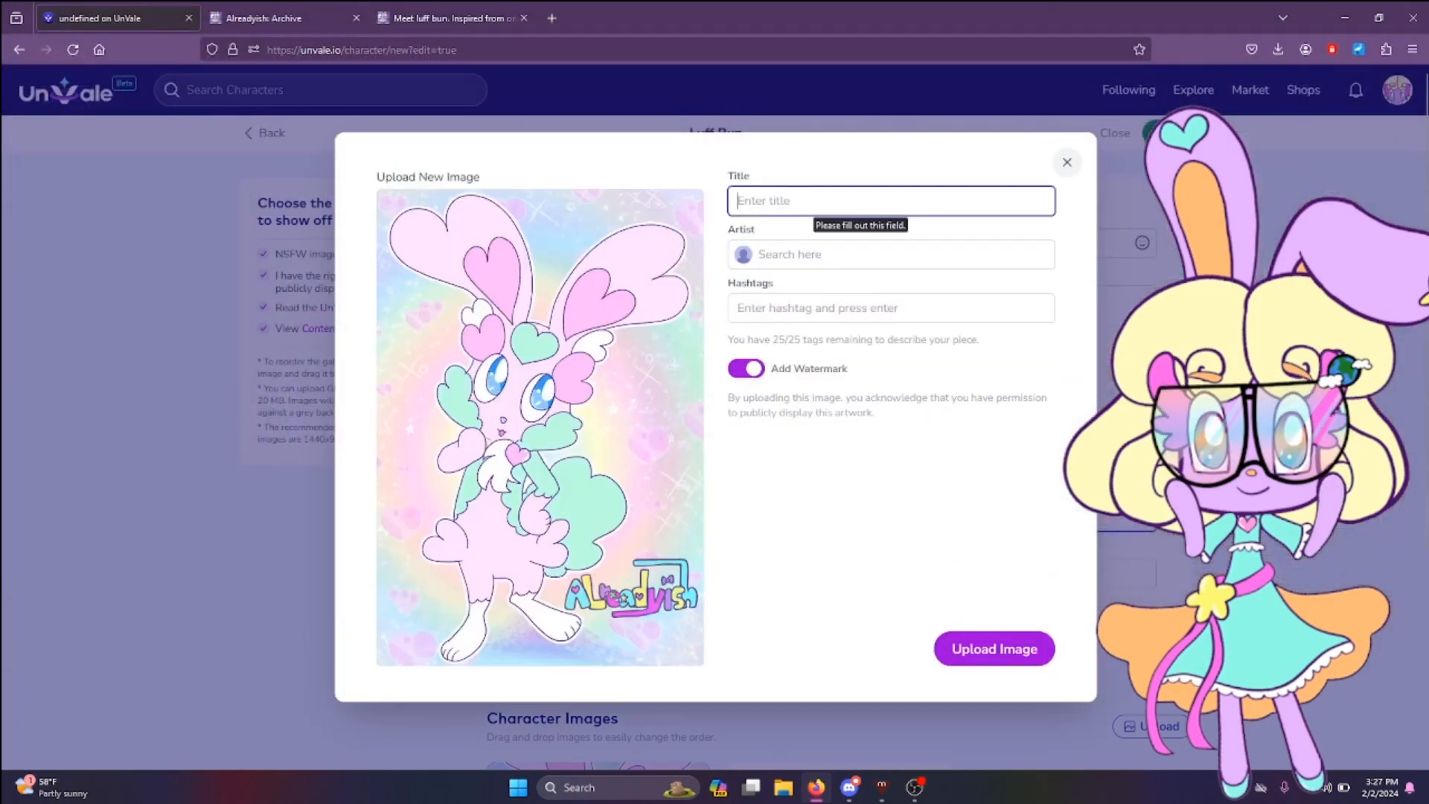
pyautogui.write('Luff')
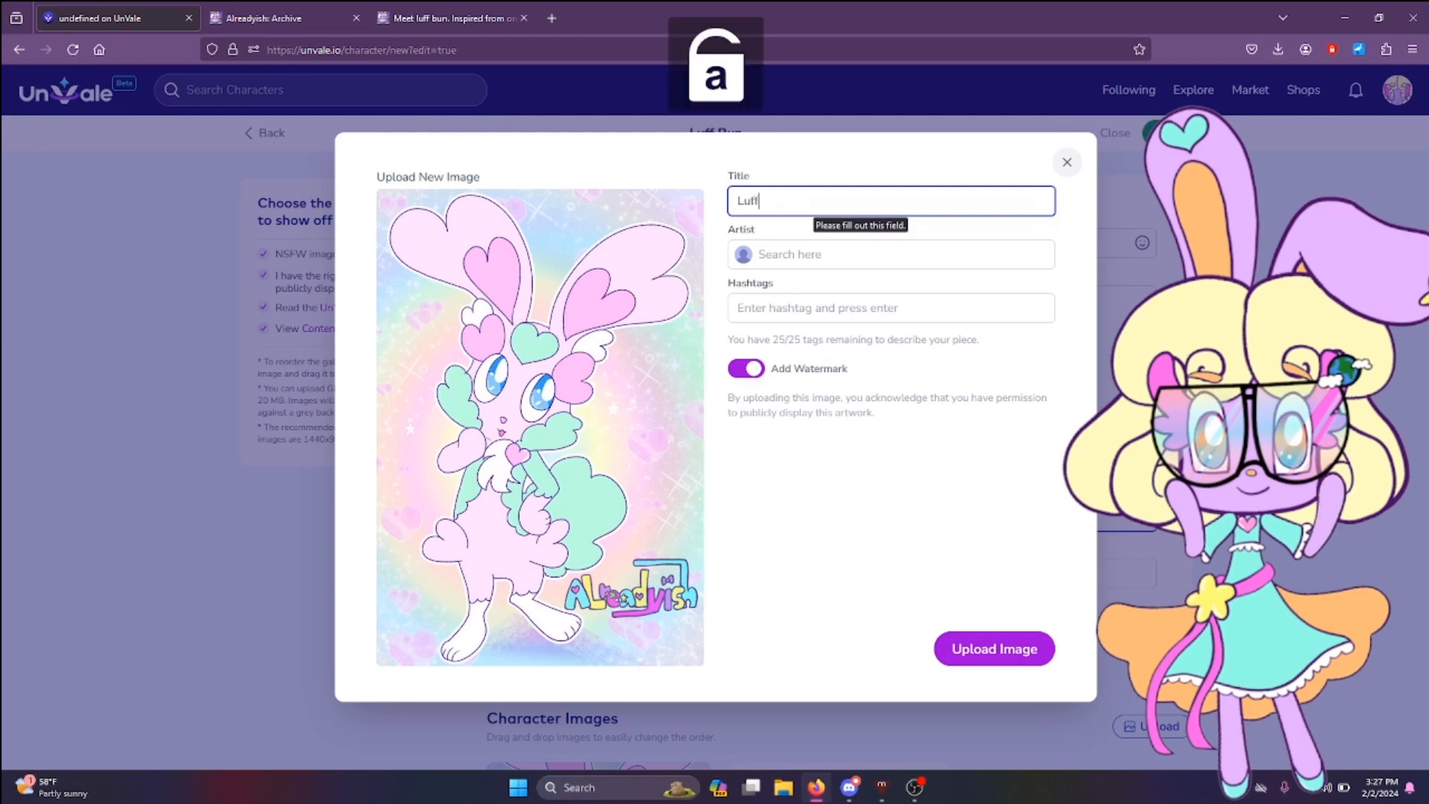
pyautogui.press('capslock')
pyautogui.write('B')
pyautogui.press('capslock')
pyautogui.write('un')
# Step: Credit your own account as artist of the second bunny image and upload it
pyautogui.press('Tab')
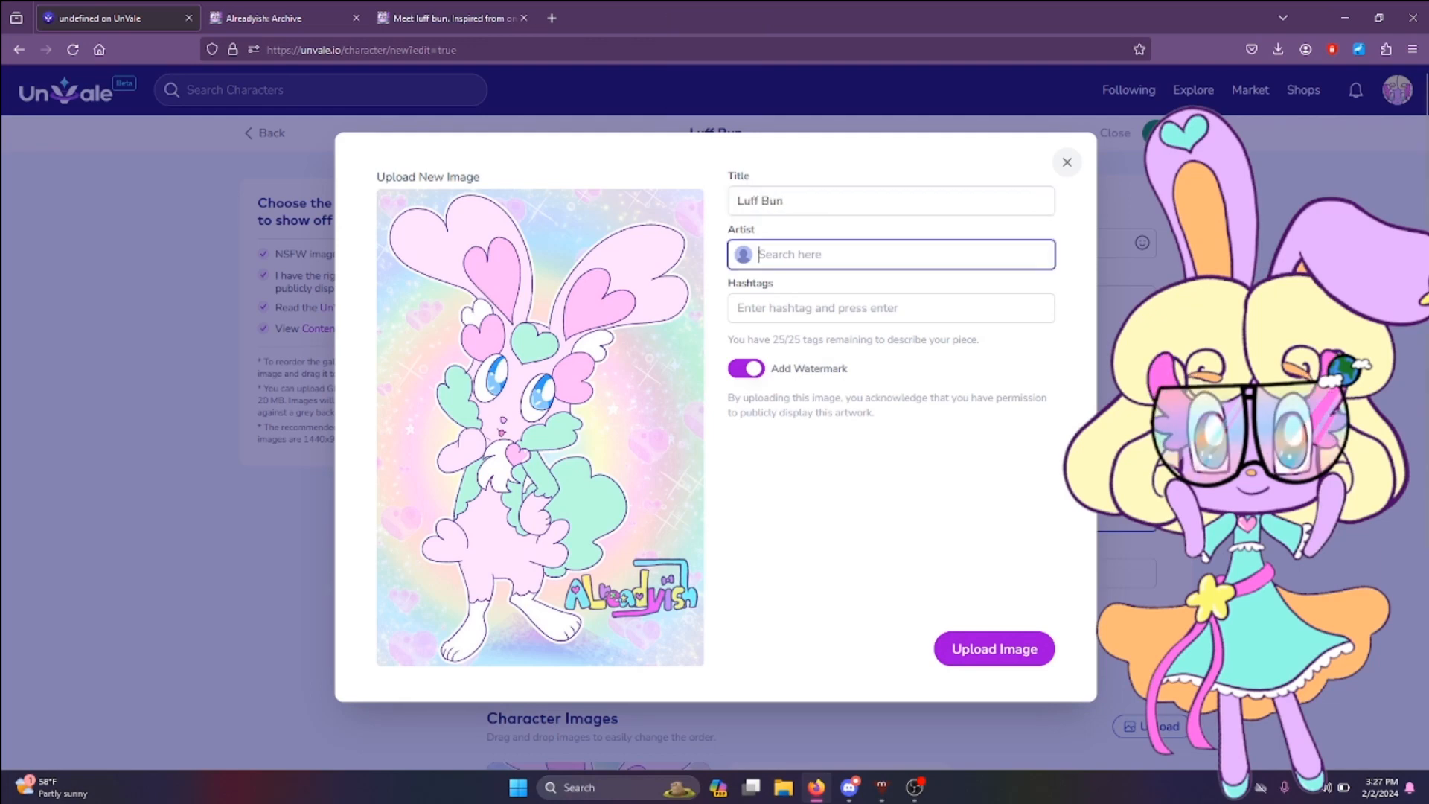
pyautogui.press('capslock')
pyautogui.write('A')
pyautogui.press('capslock')
pyautogui.write('lready')
pyautogui.press('Return')
pyautogui.press('Return')
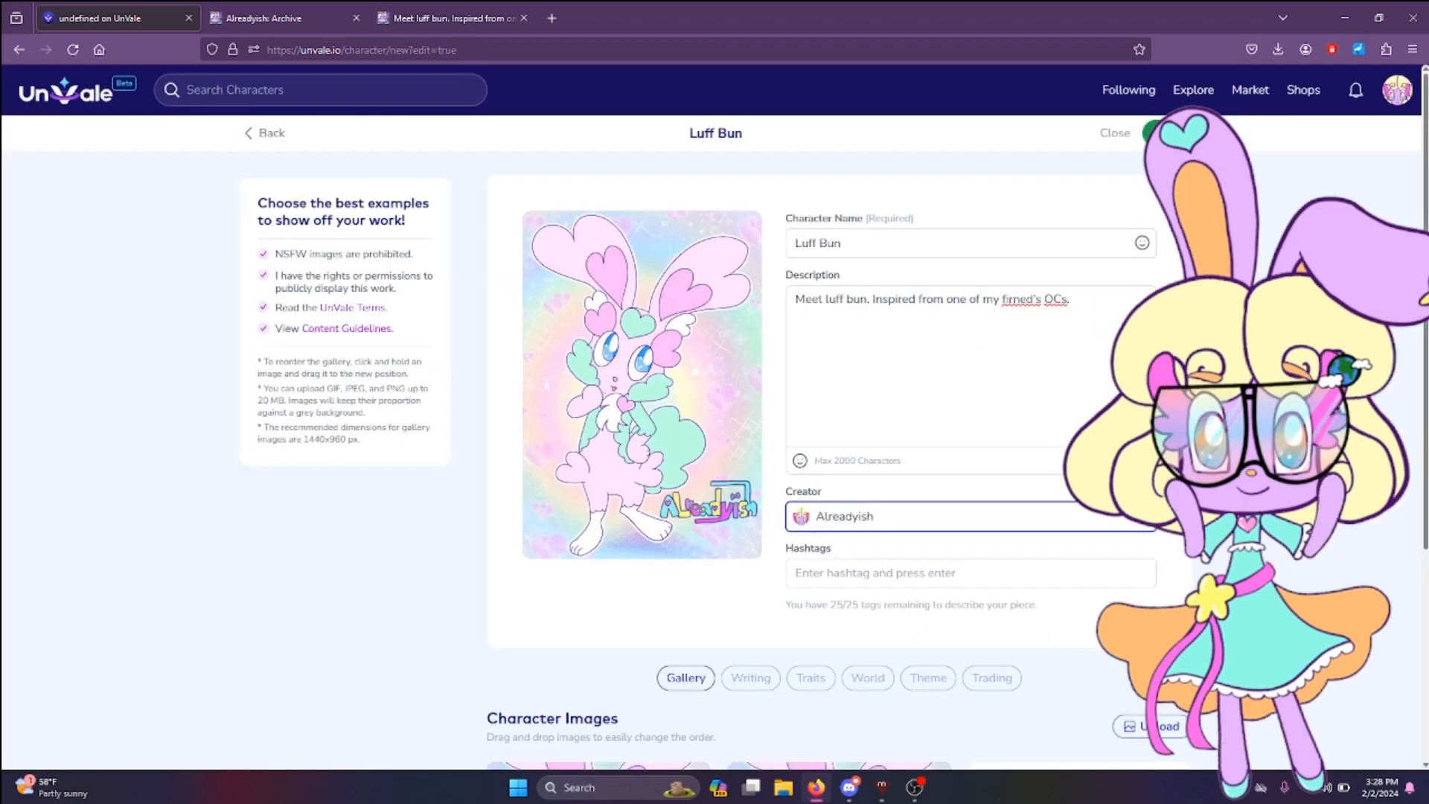
# Step: Correct the misspelled word "firned's" to "friend's" in the character's description
pyautogui.scroll(-4, 823, 461)
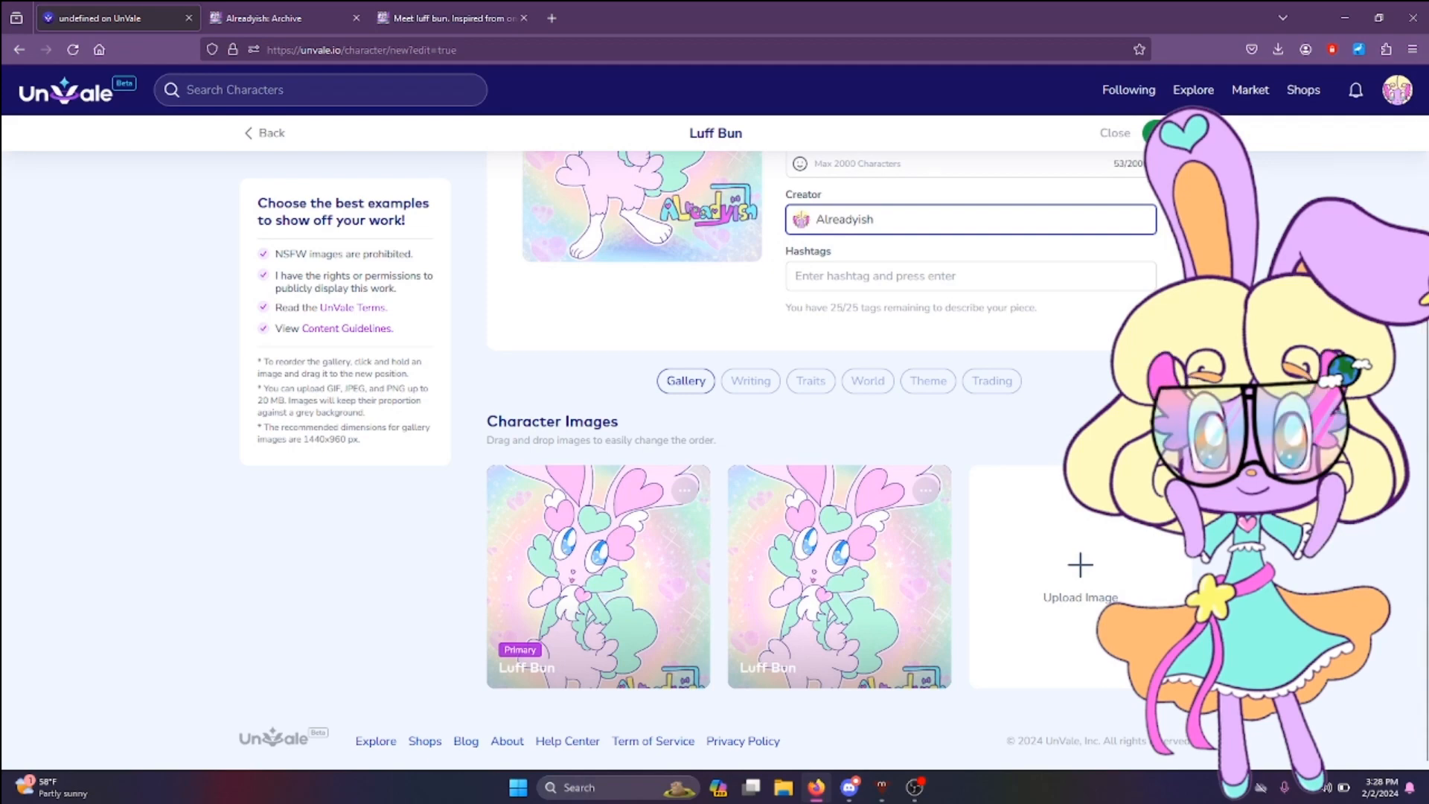
pyautogui.scroll(4, 822, 420)
pyautogui.click(1021, 299)
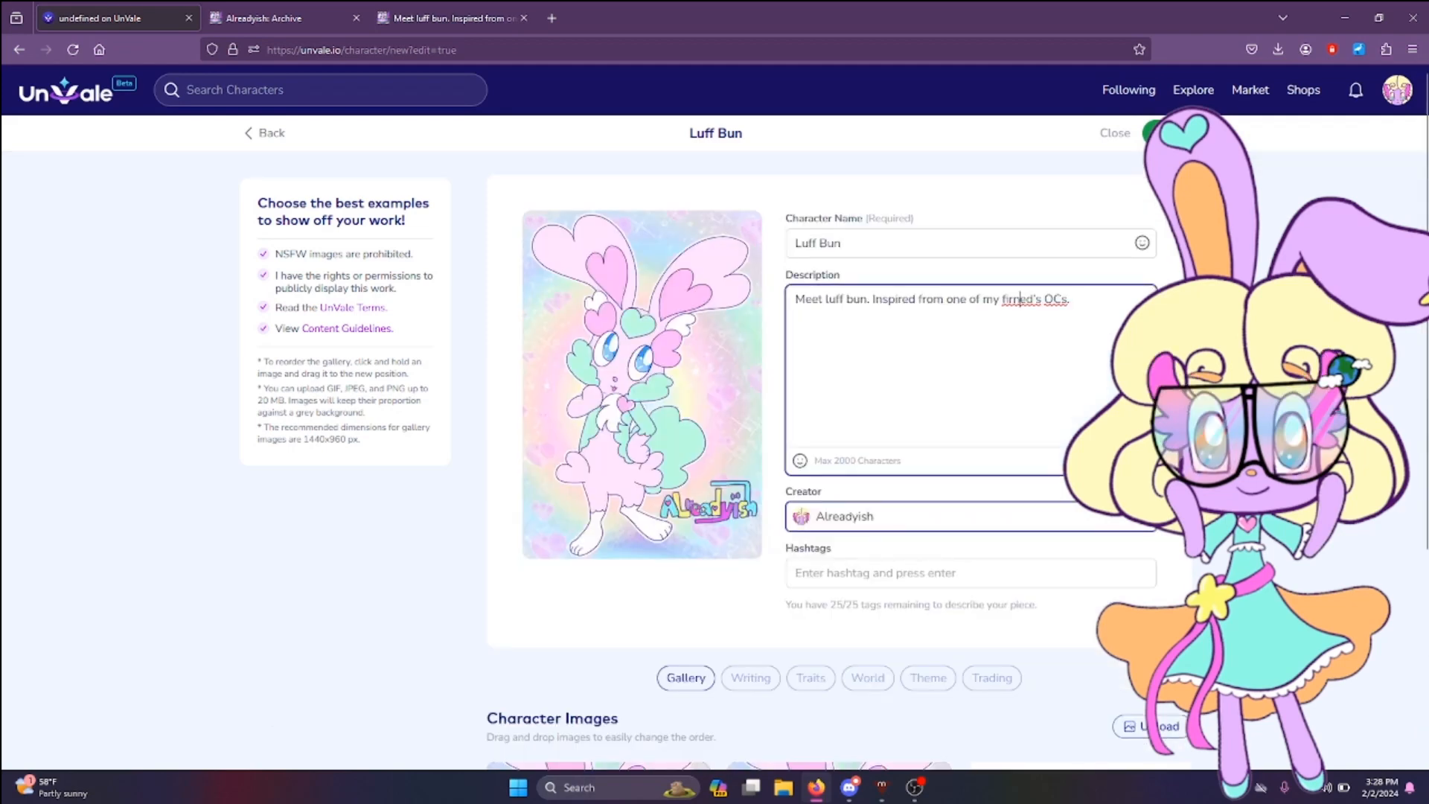
pyautogui.rightClick(1020, 299)
pyautogui.click(1044, 314)
pyautogui.press('BackSpace')
pyautogui.rightClick(1020, 299)
pyautogui.click(967, 299)
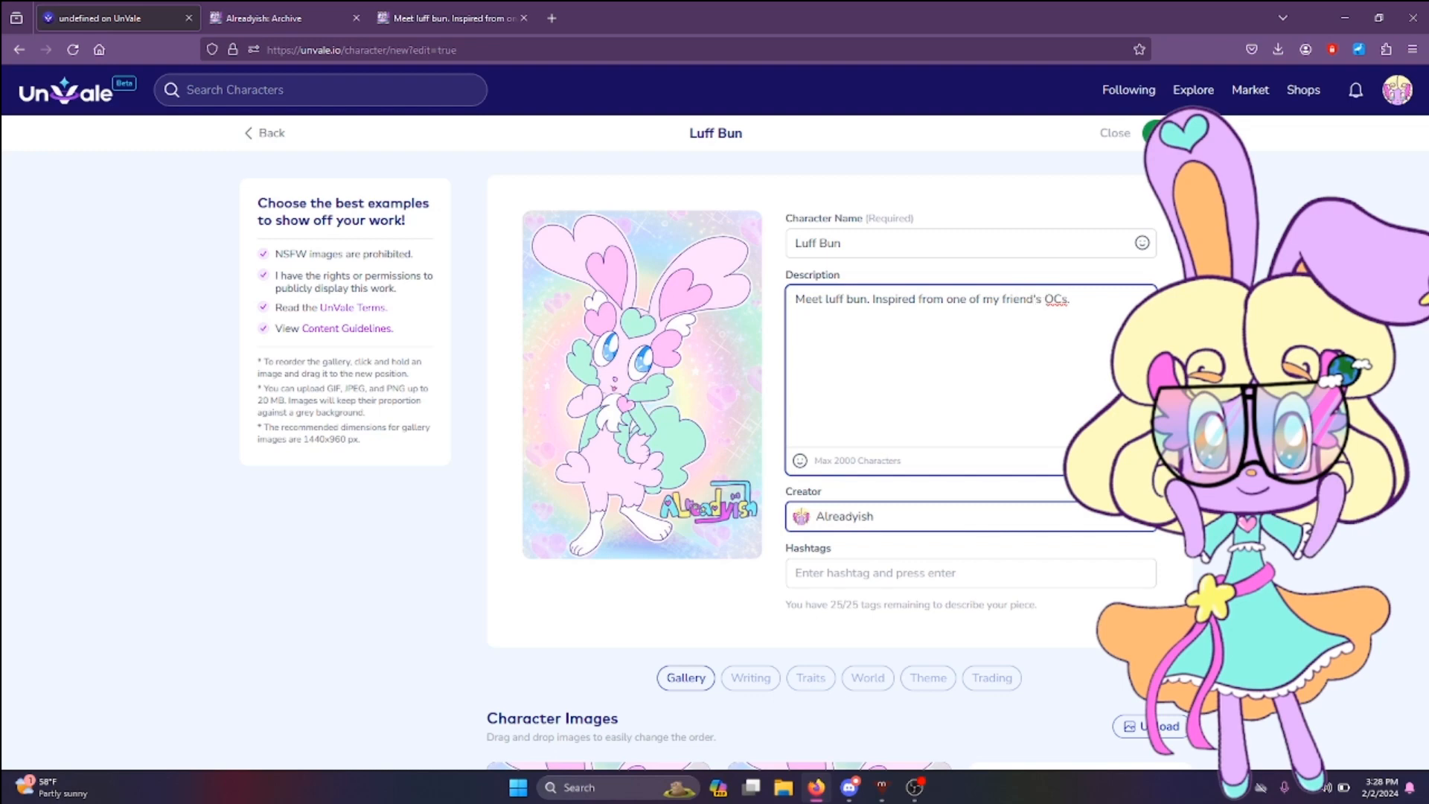
pyautogui.click(923, 630)
# Step: Delete the duplicate, non-primary Luff Bun picture from the character's images
pyautogui.scroll(-4, 822, 421)
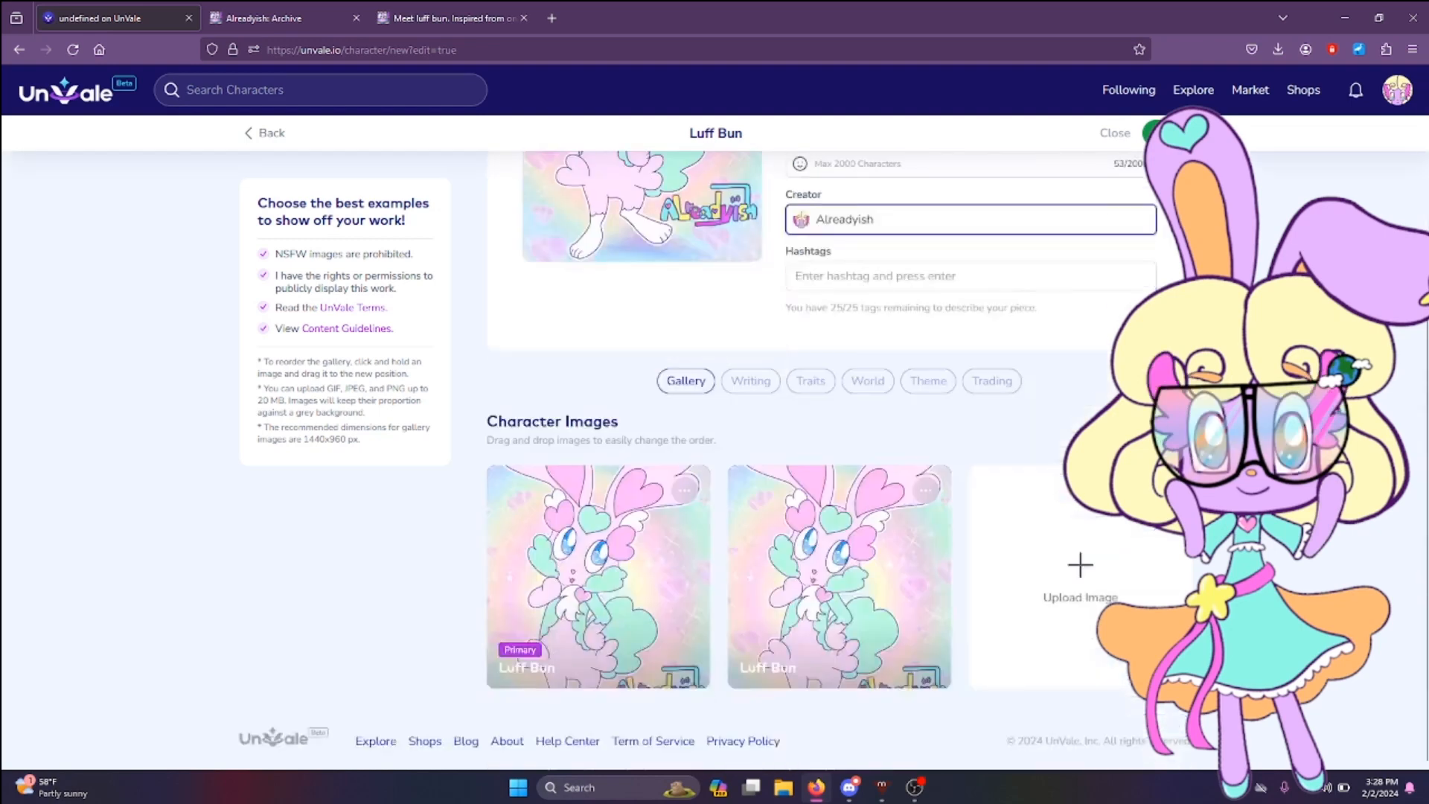
pyautogui.click(926, 489)
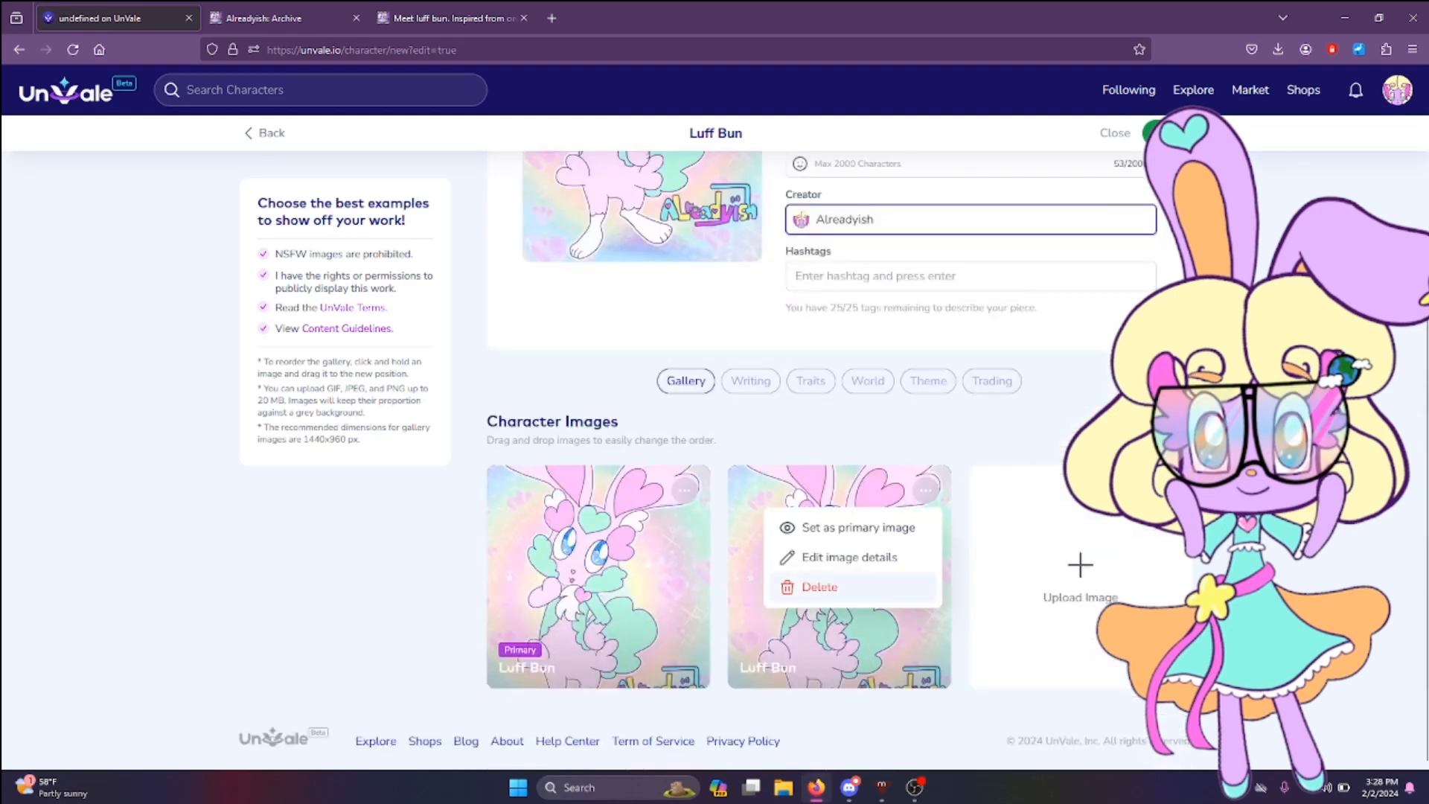
pyautogui.click(819, 588)
pyautogui.click(781, 451)
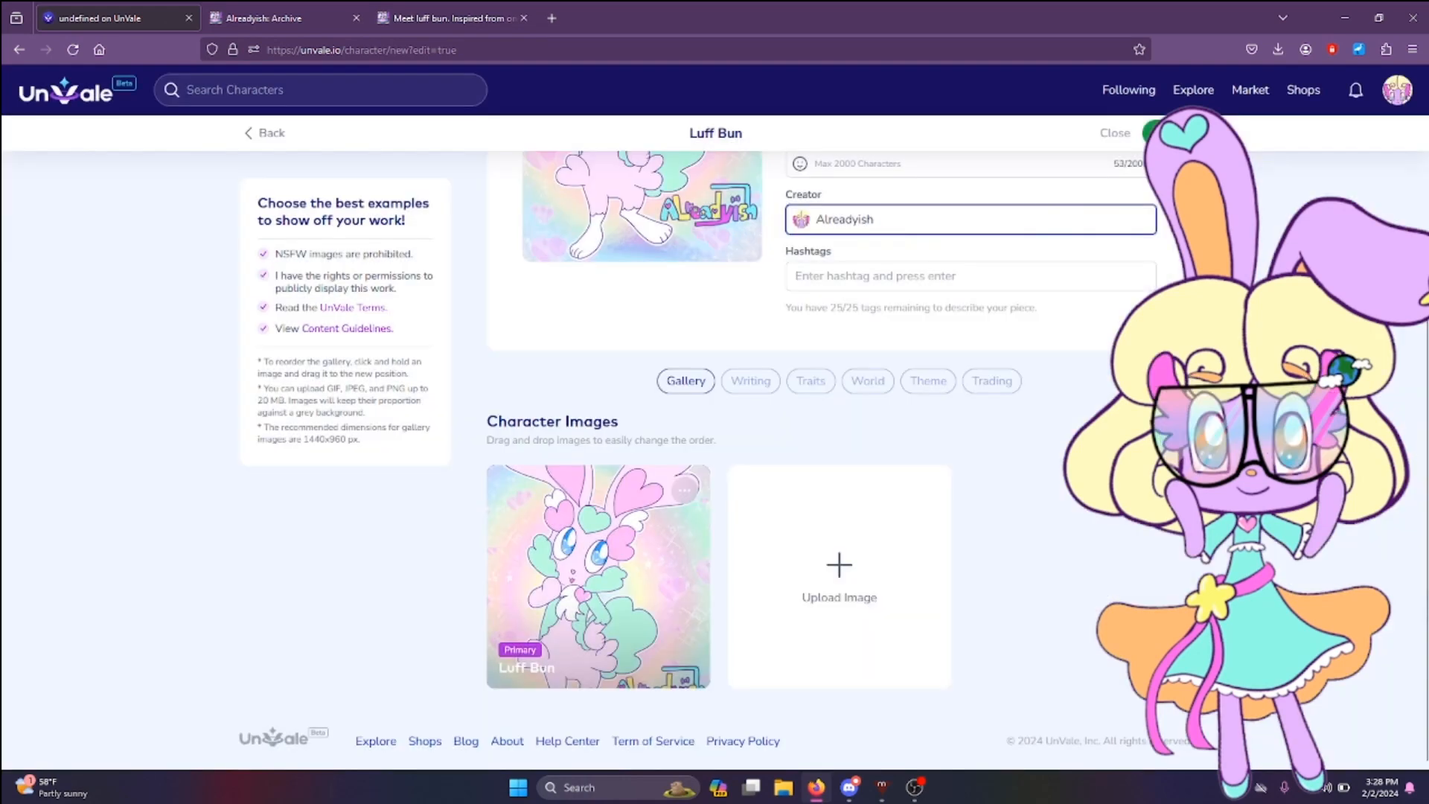
# Step: Save the new Luff Bun character and look over its page and gallery
pyautogui.scroll(4, 823, 420)
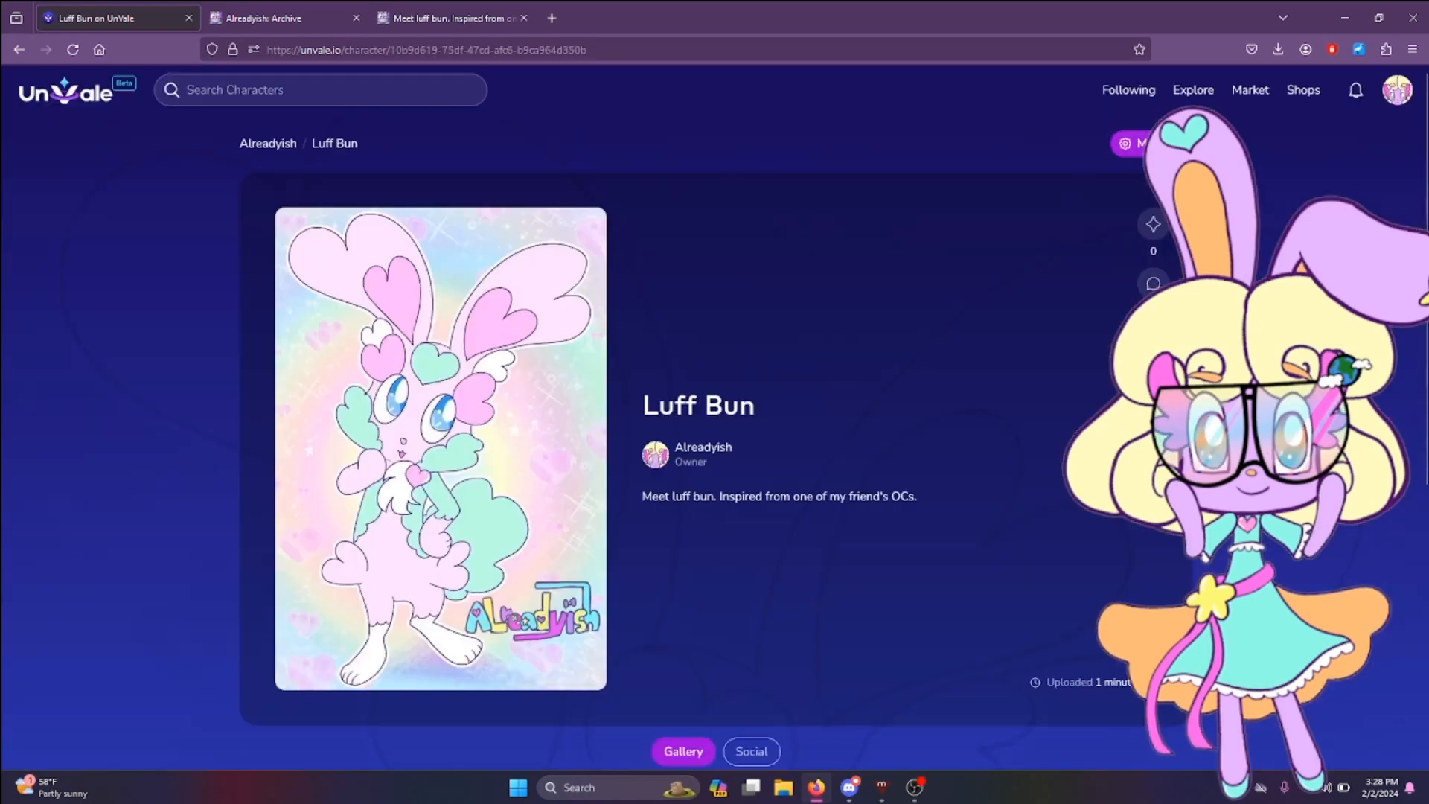
pyautogui.scroll(-5, 714, 446)
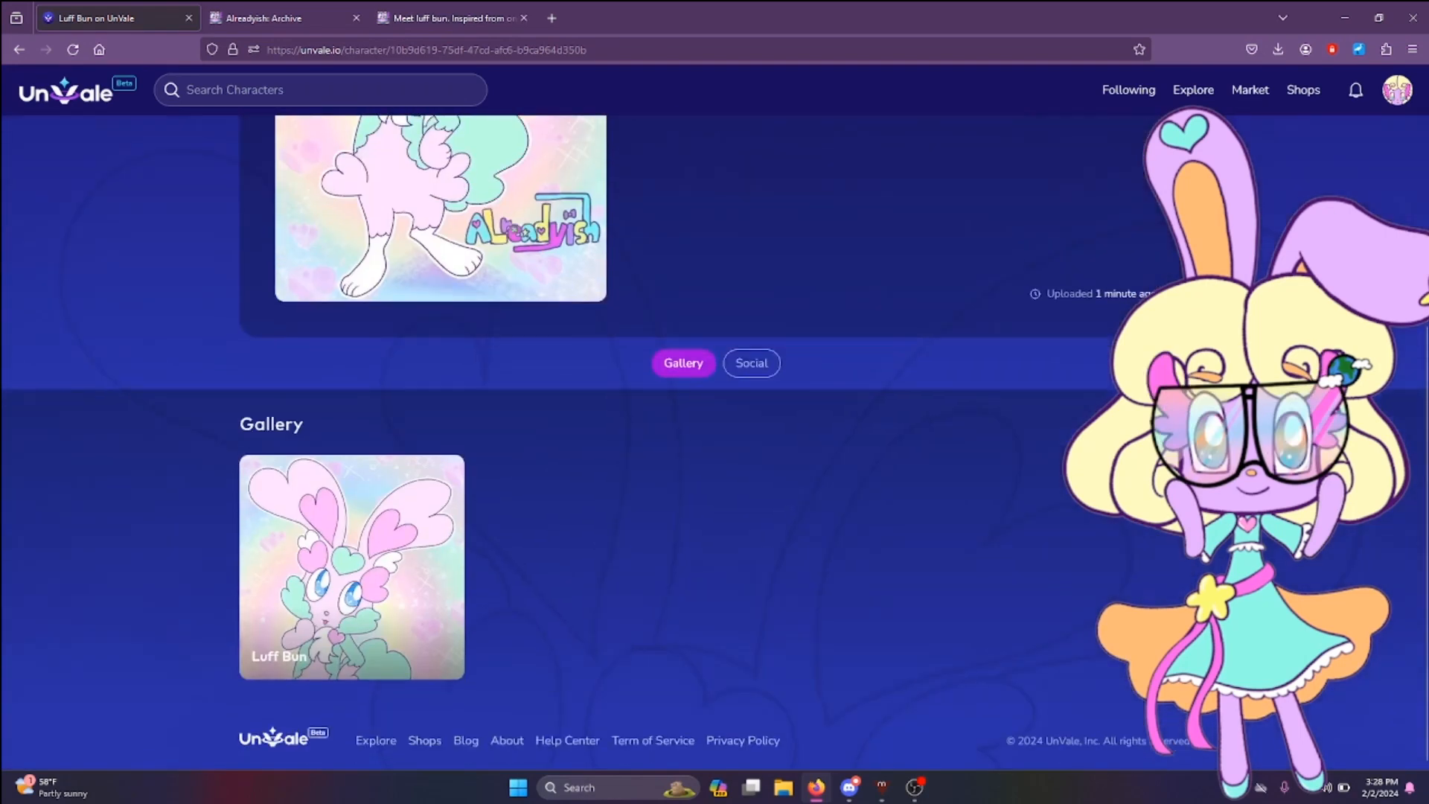
pyautogui.scroll(5, 715, 432)
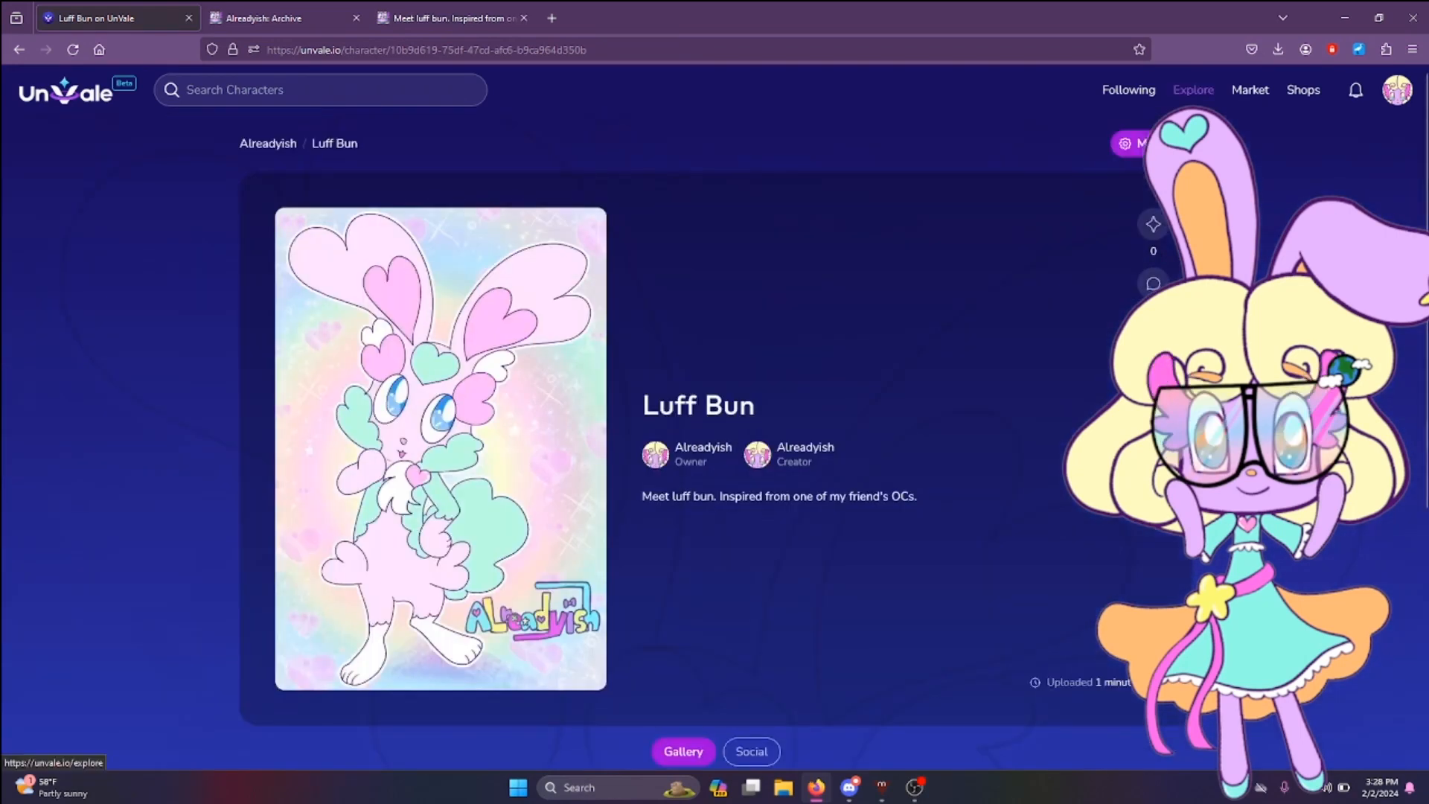
# Step: Open the Explore Characters page and look at Luff Bun among the most recent characters
pyautogui.click(1193, 89)
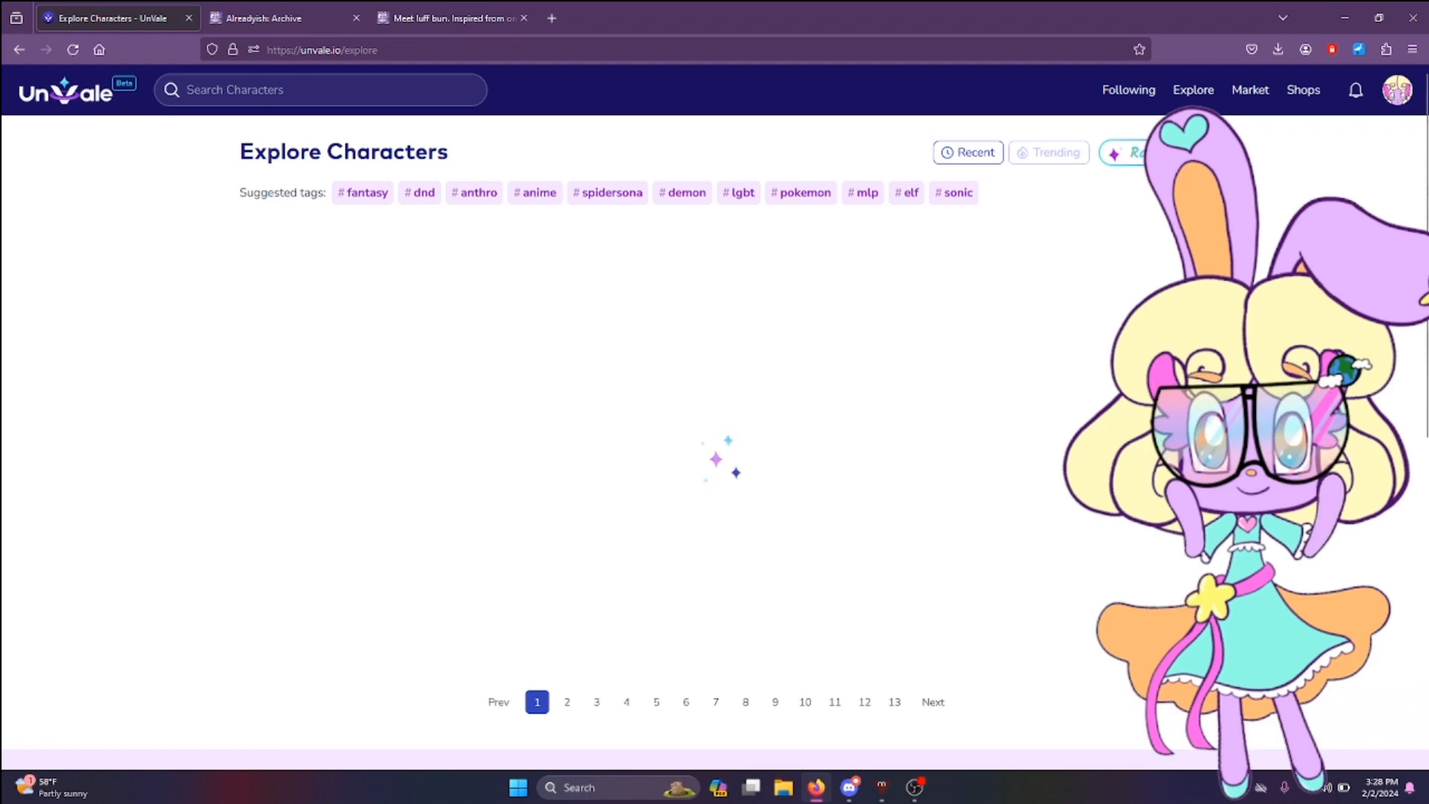
pyautogui.scroll(-1, 715, 447)
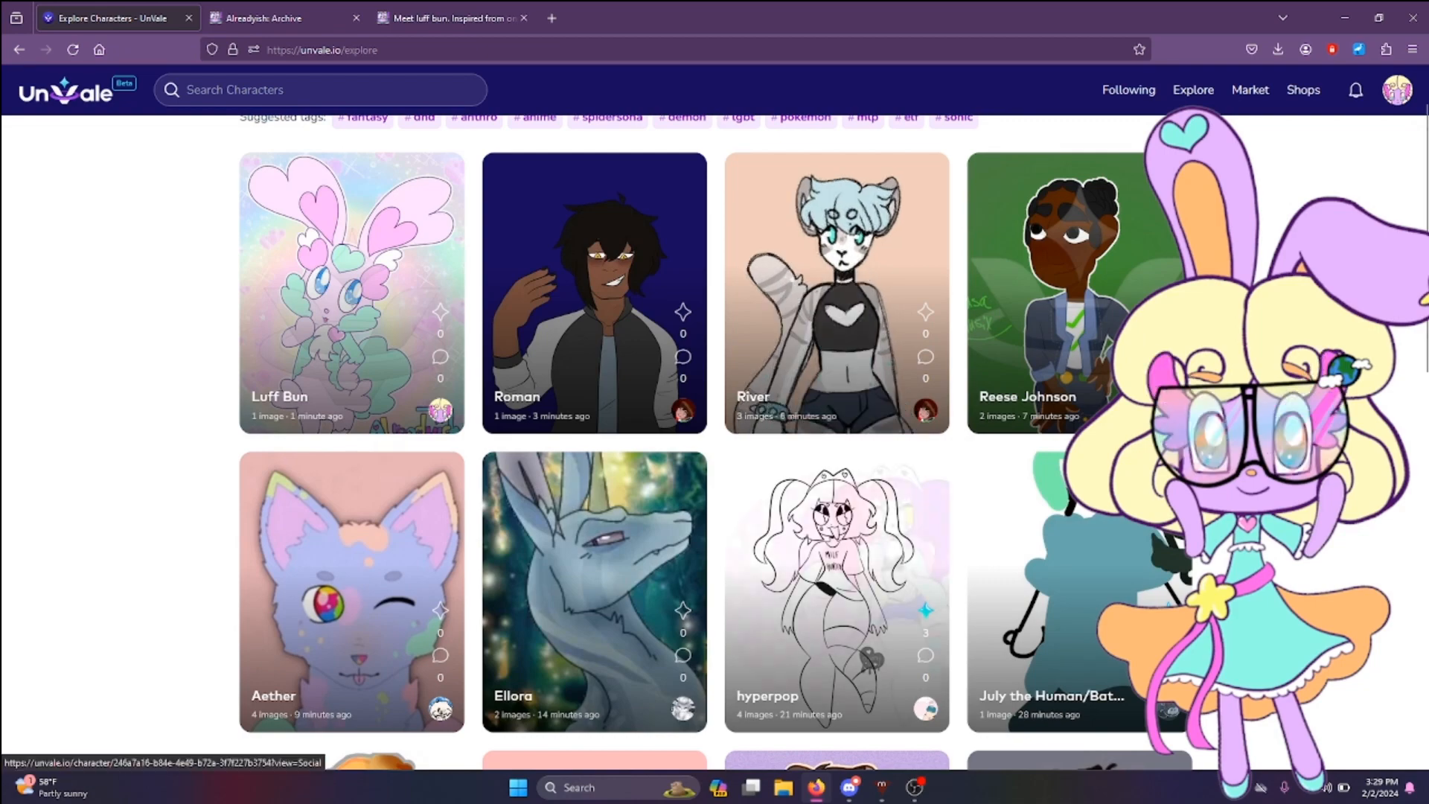
pyautogui.scroll(1, 715, 446)
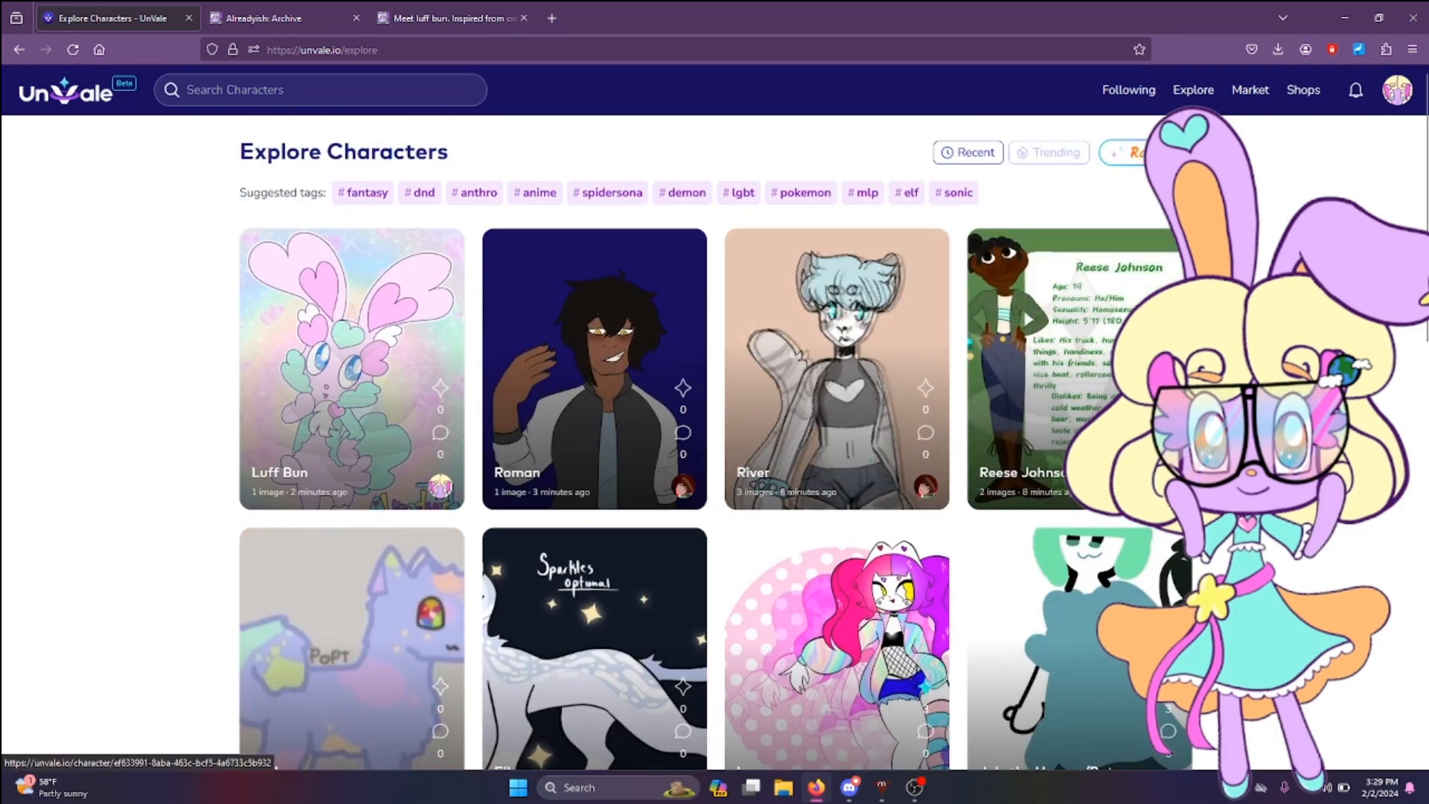
# Step: Go to your own profile and view Luff Bun on page 12 of your characters
pyautogui.click(1398, 90)
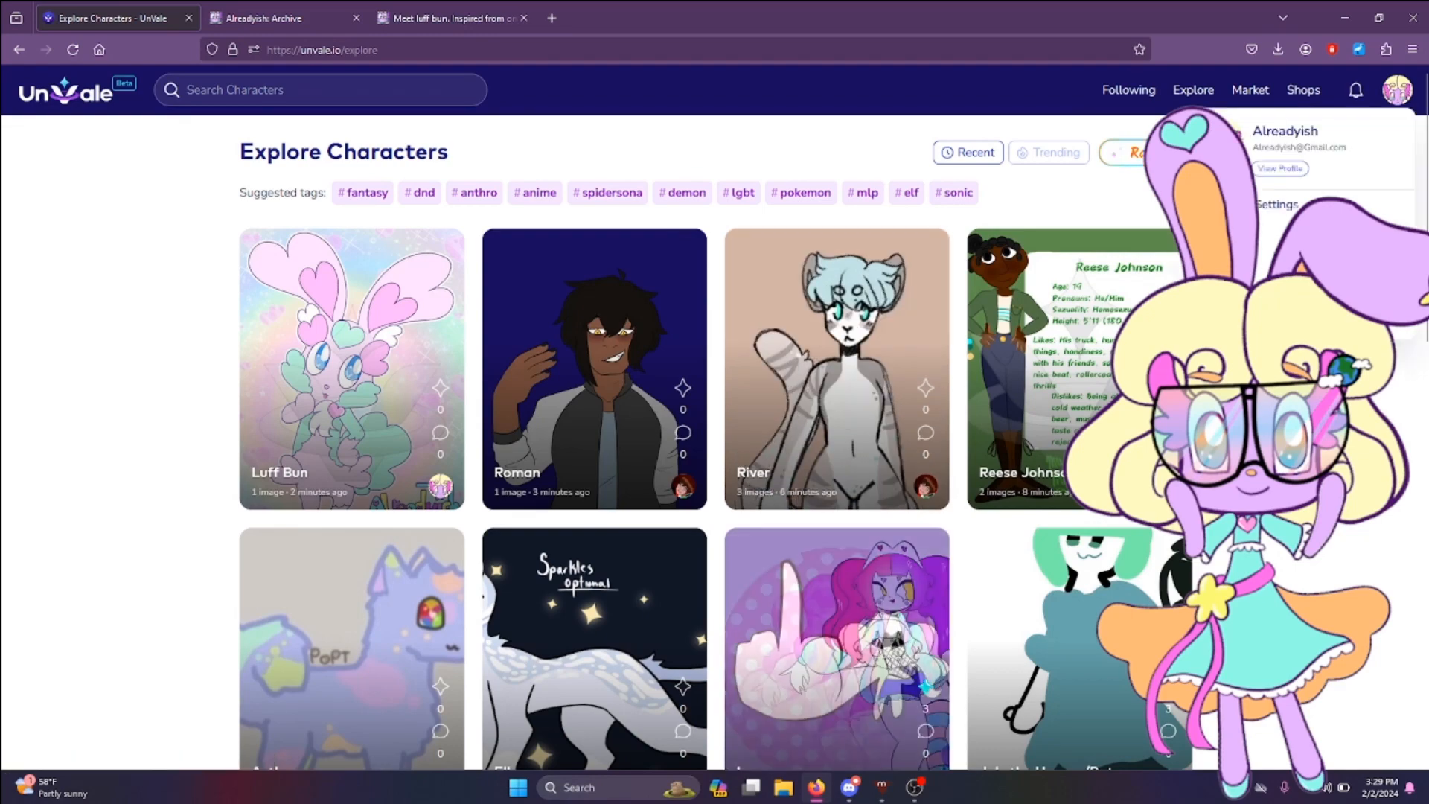
pyautogui.click(1280, 169)
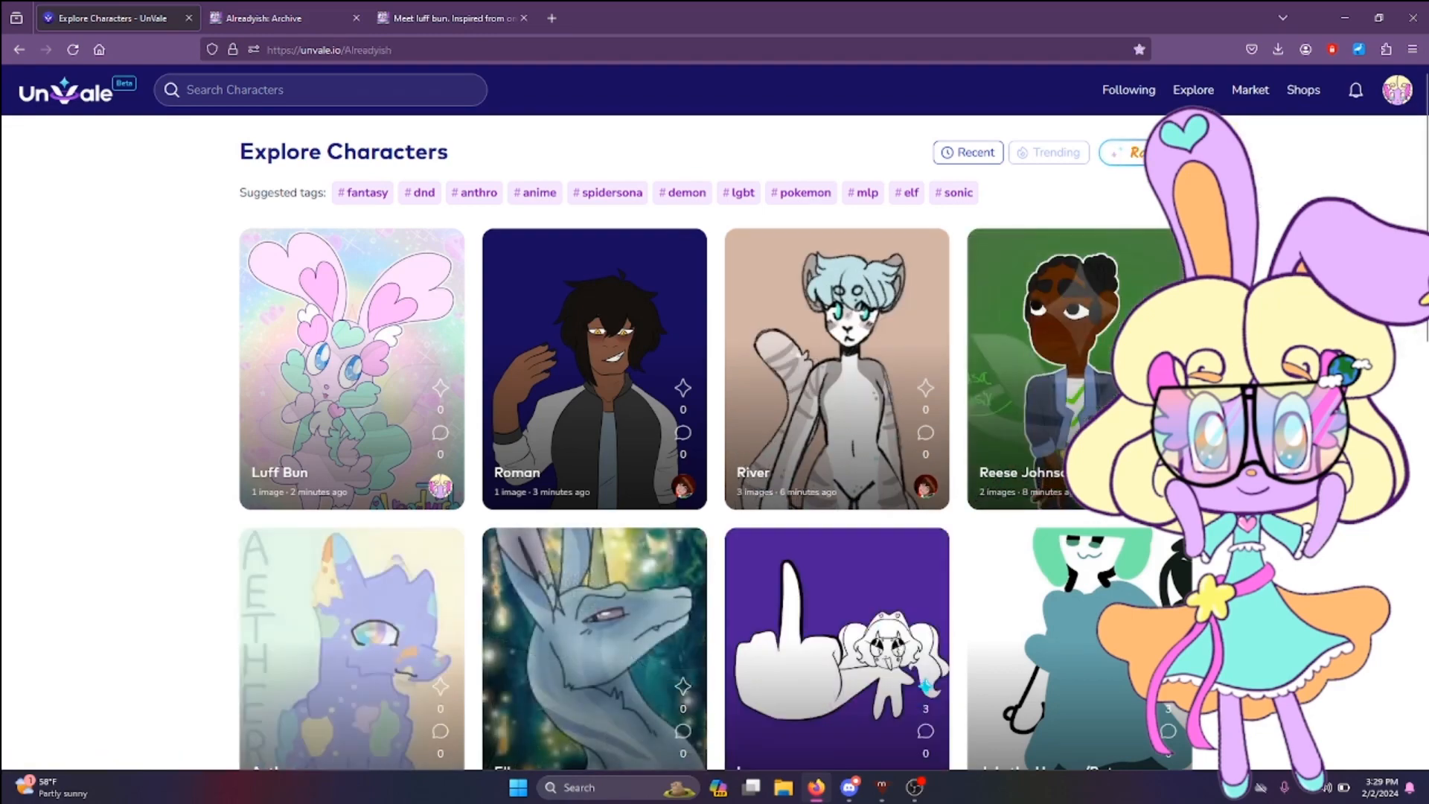
pyautogui.scroll(-2, 596, 447)
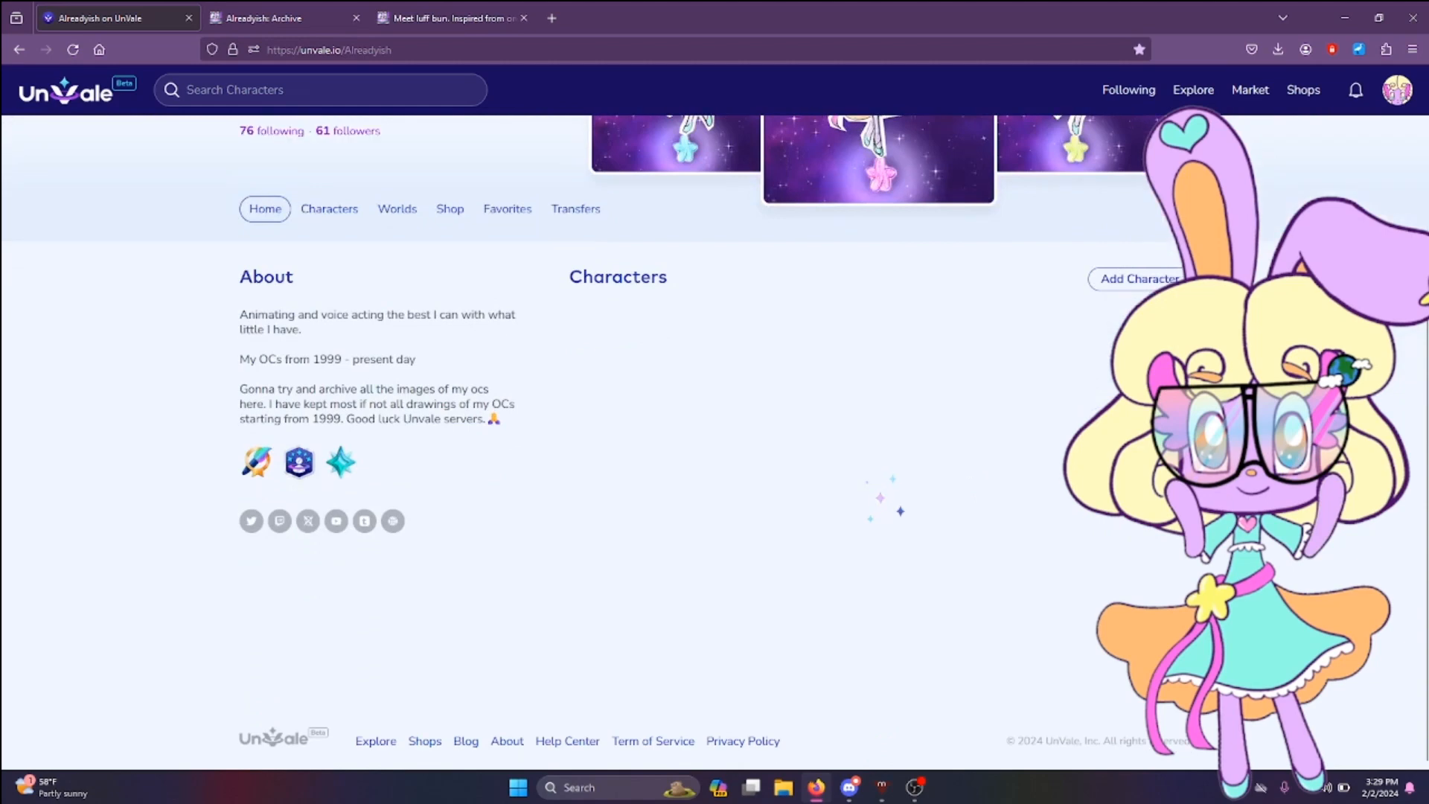
pyautogui.scroll(-5, 715, 447)
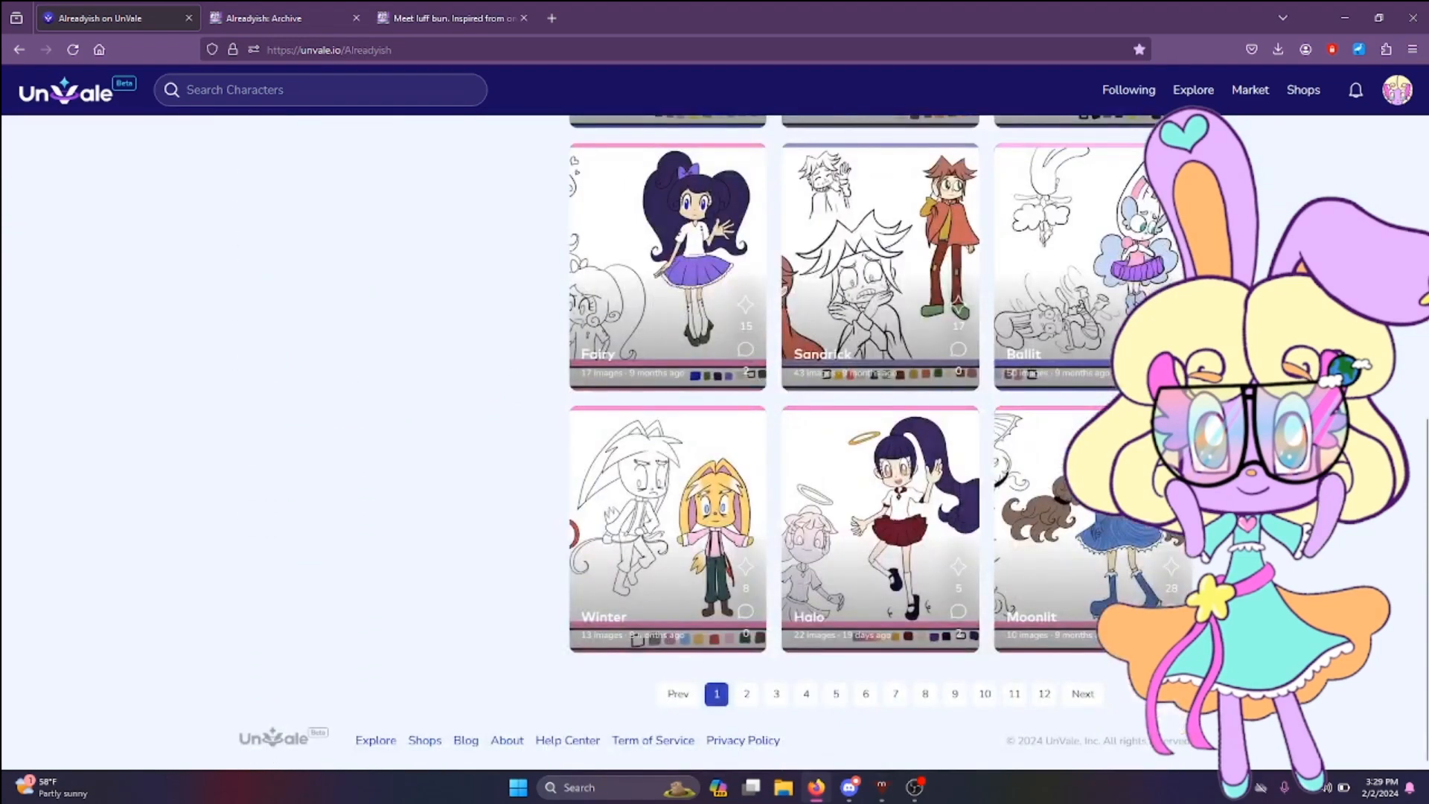
pyautogui.click(1044, 694)
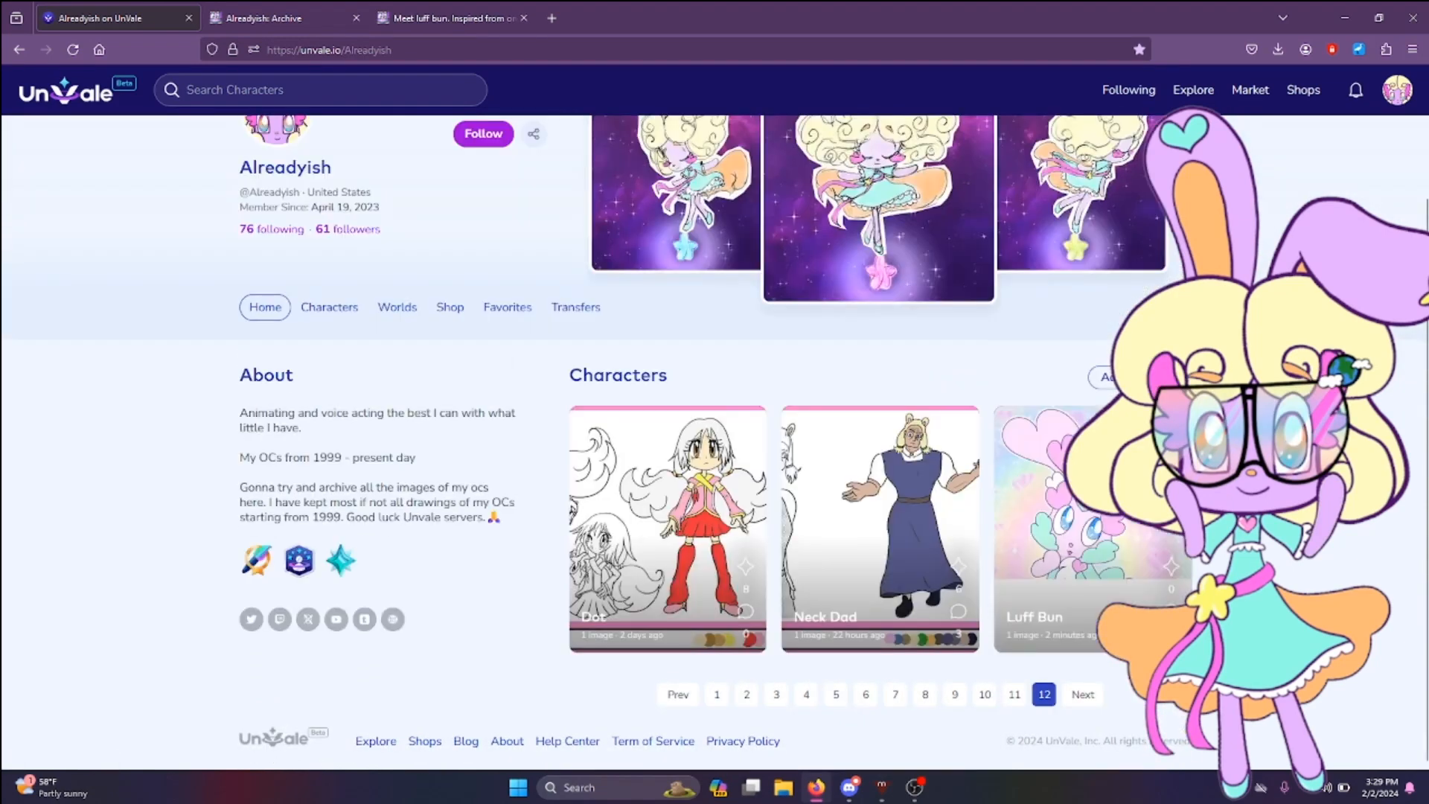
pyautogui.scroll(3, 484, 277)
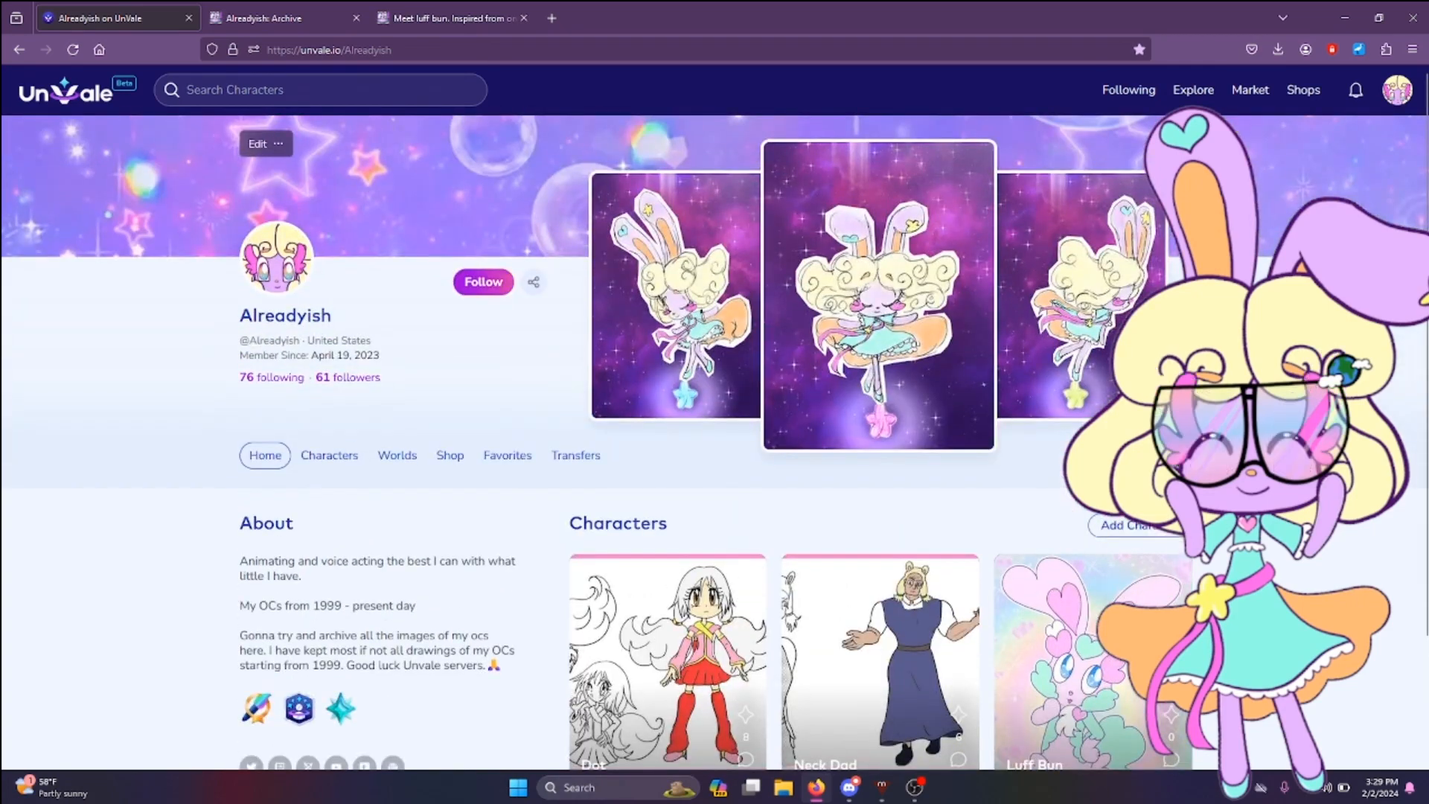
pyautogui.scroll(-3, 484, 277)
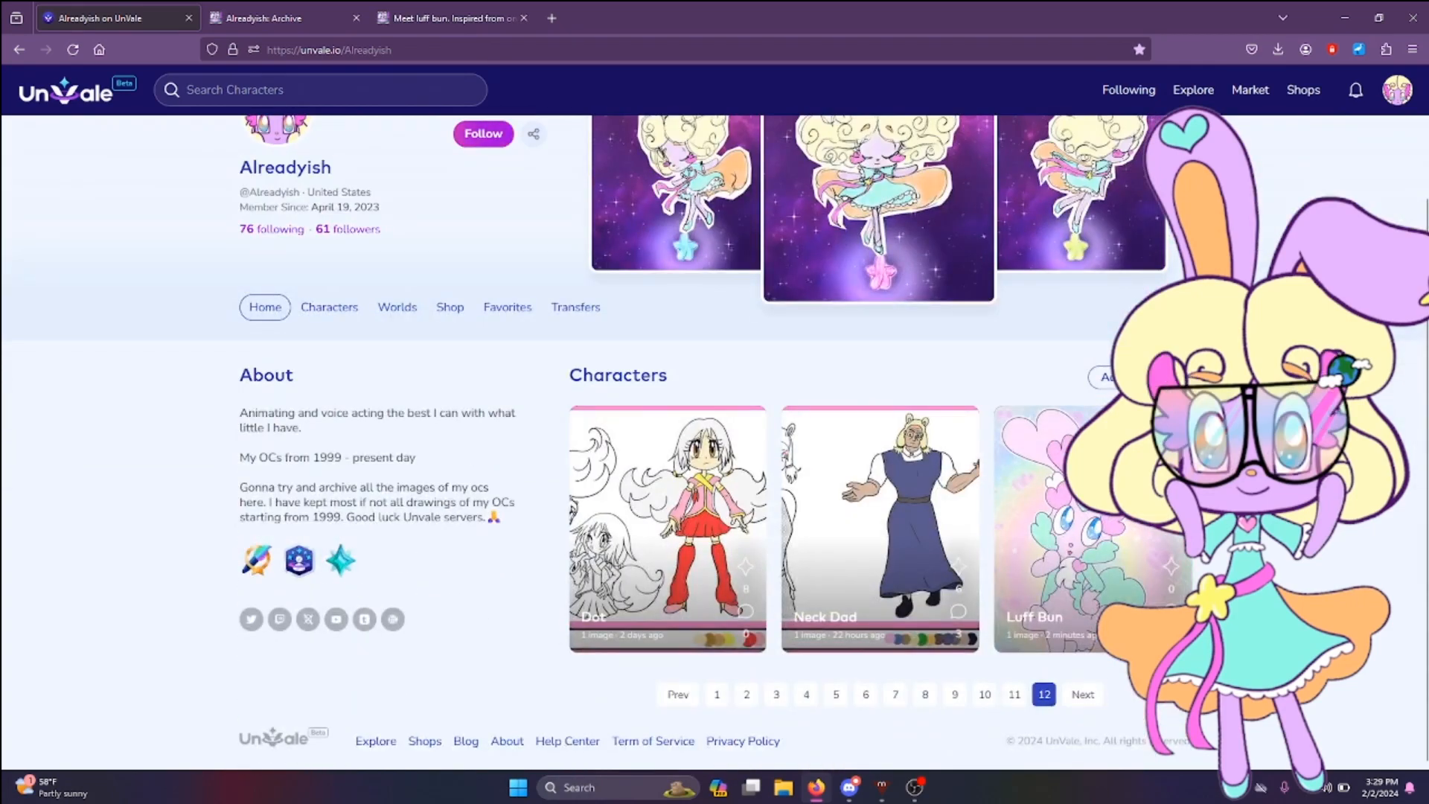
pyautogui.scroll(2, 715, 443)
pyautogui.scroll(-2, 715, 443)
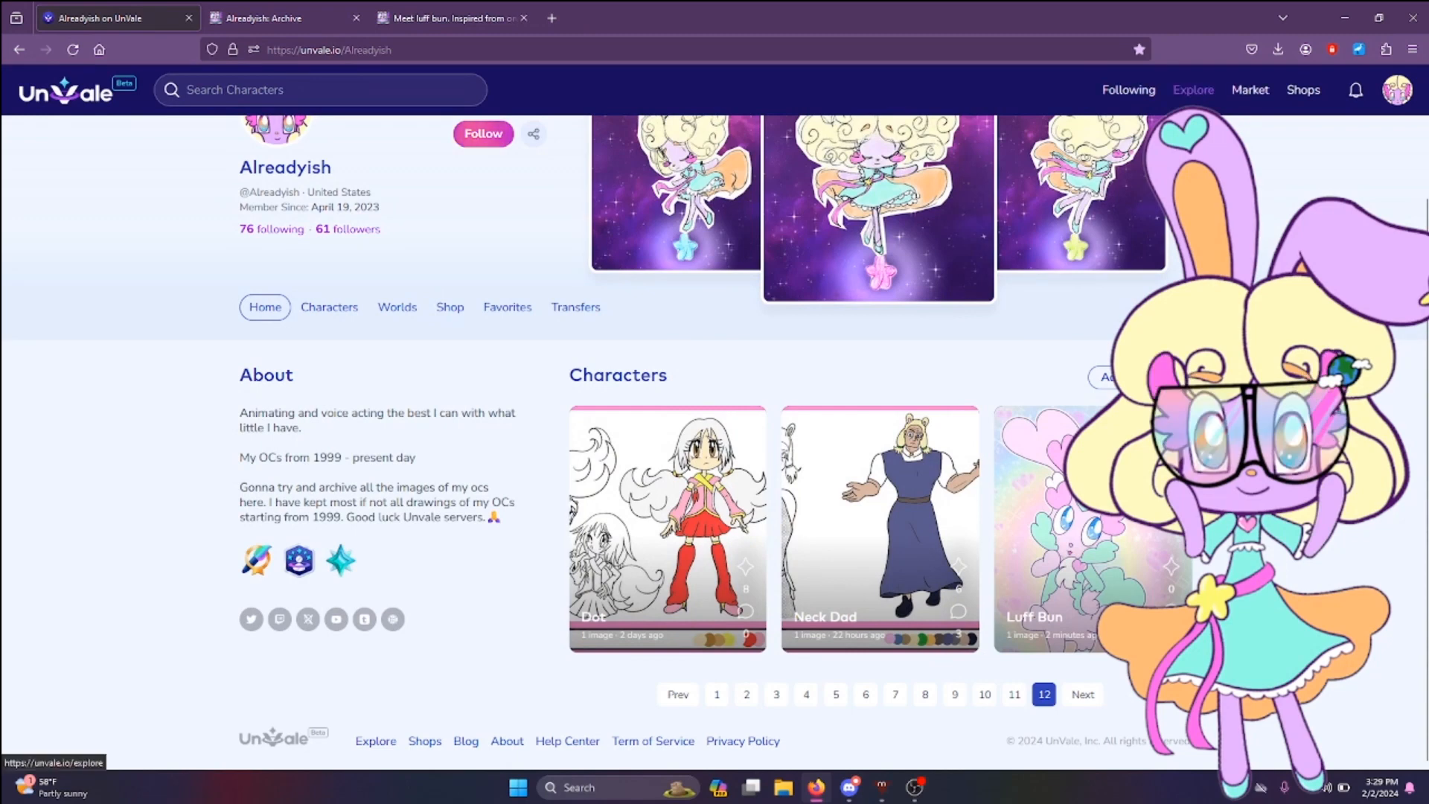
# Step: Open the Explore Characters page and browse the most recent characters, including Luff Bun
pyautogui.click(1193, 90)
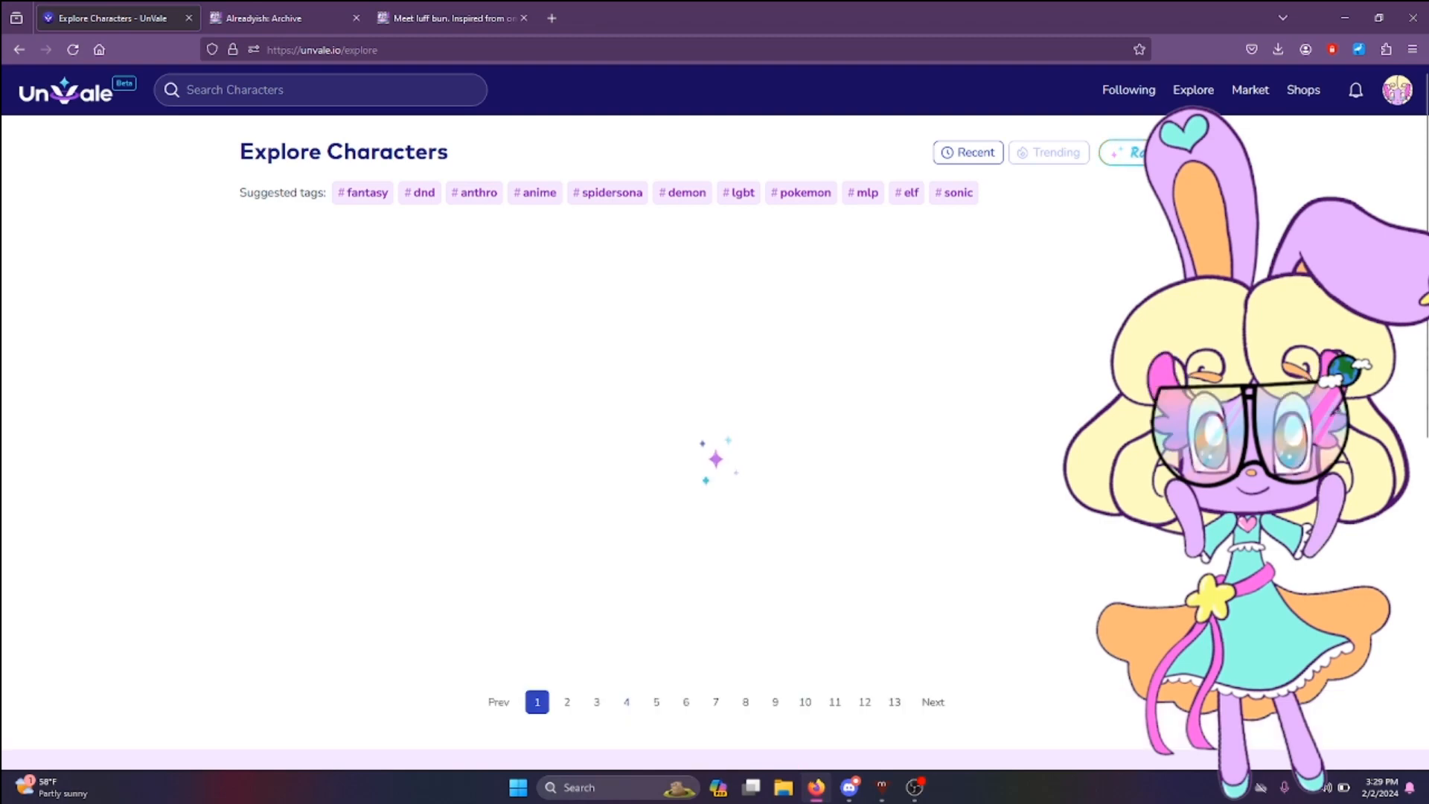
pyautogui.scroll(-2, 714, 446)
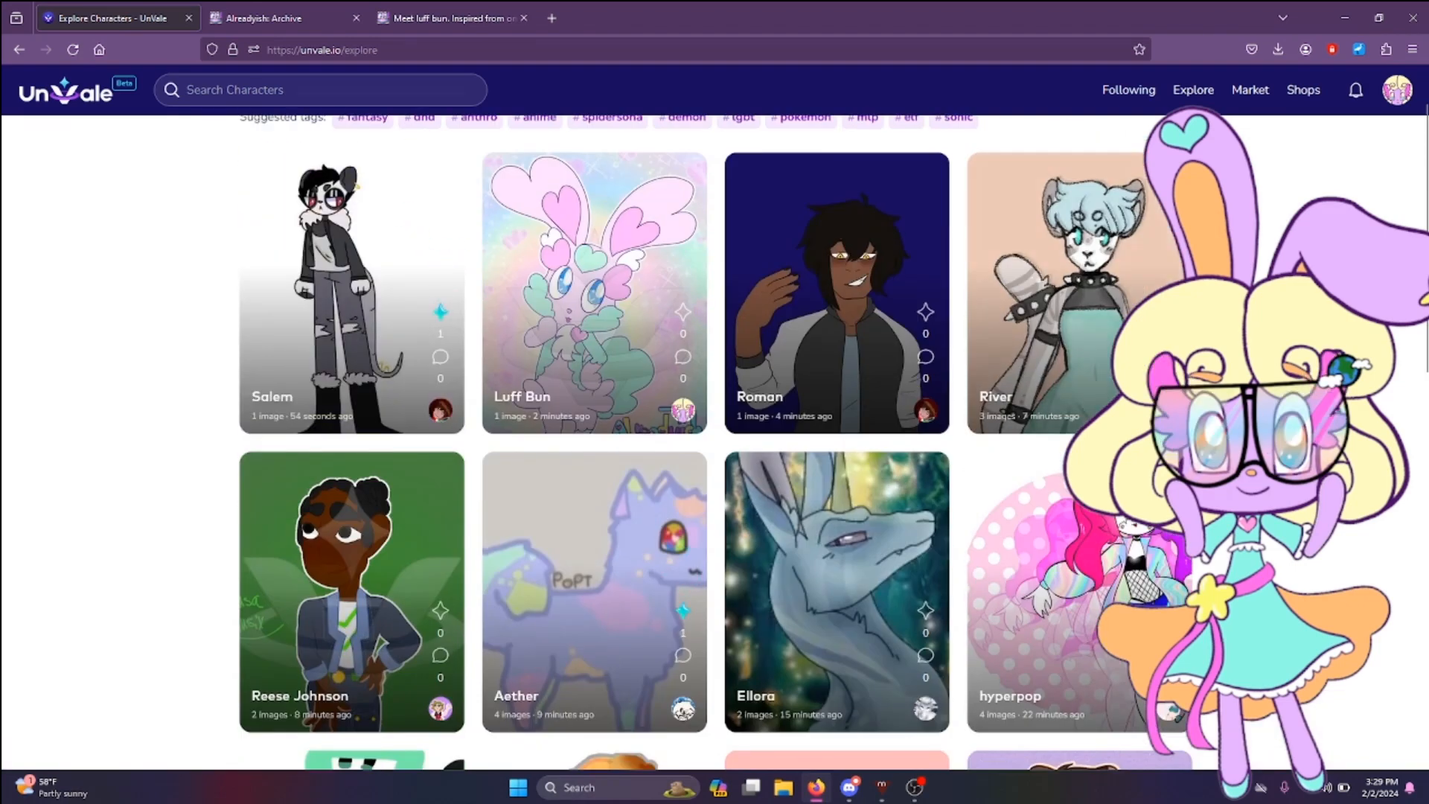
pyautogui.scroll(-4, 715, 439)
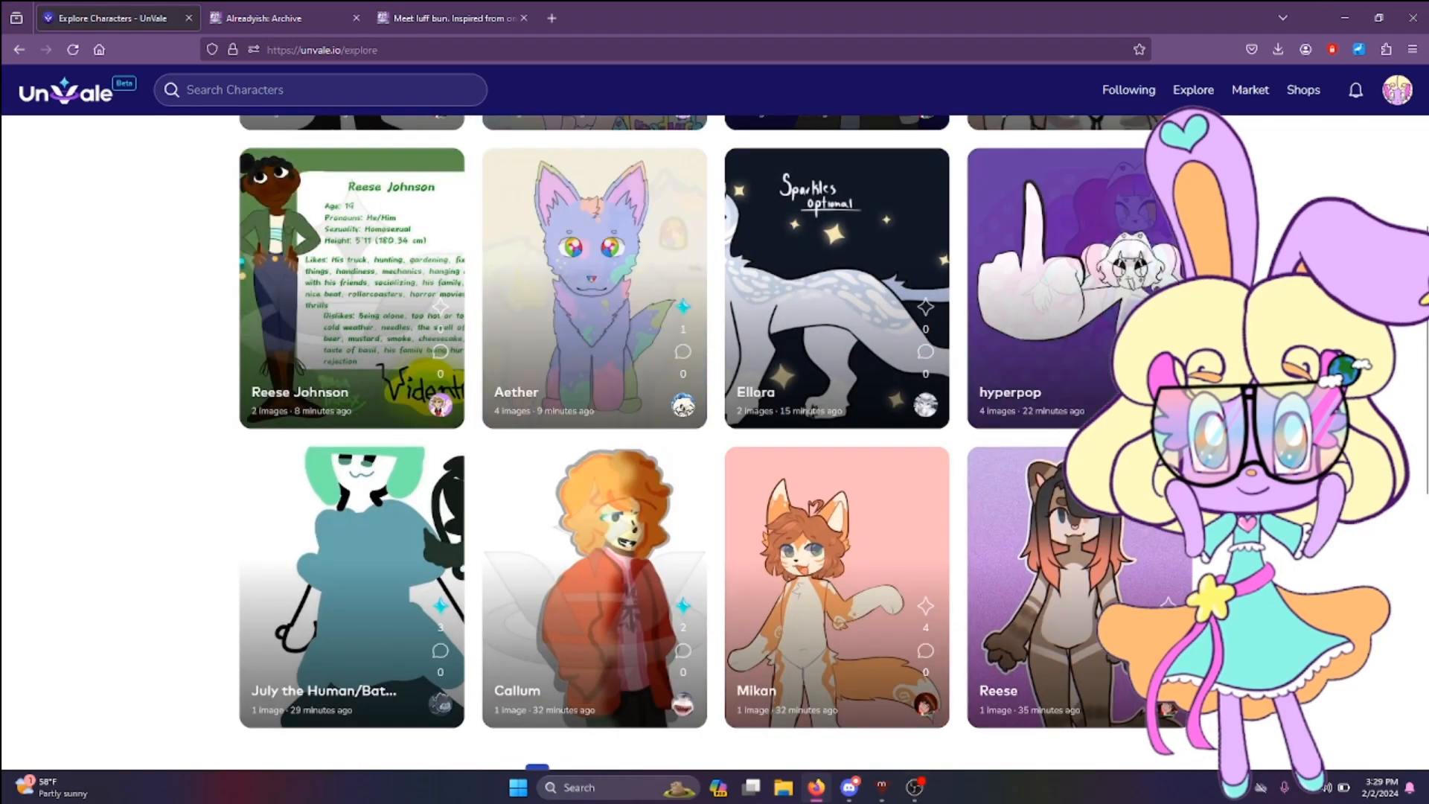
pyautogui.scroll(5, 715, 446)
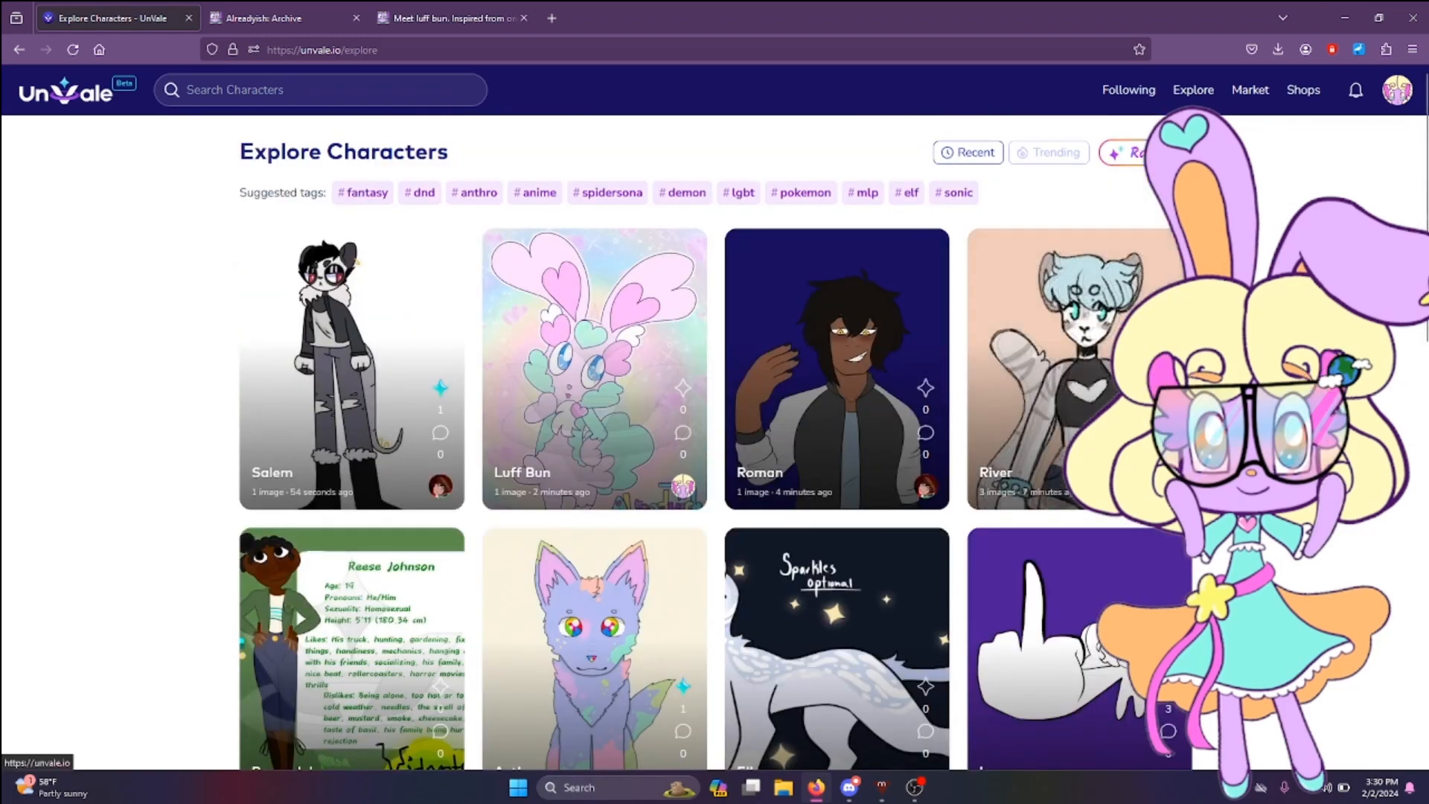
# Step: Go to the UnVale home page and look over its Featured OCs, About UnVale, feature and FAQ sections
pyautogui.scroll(-4, 697, 280)
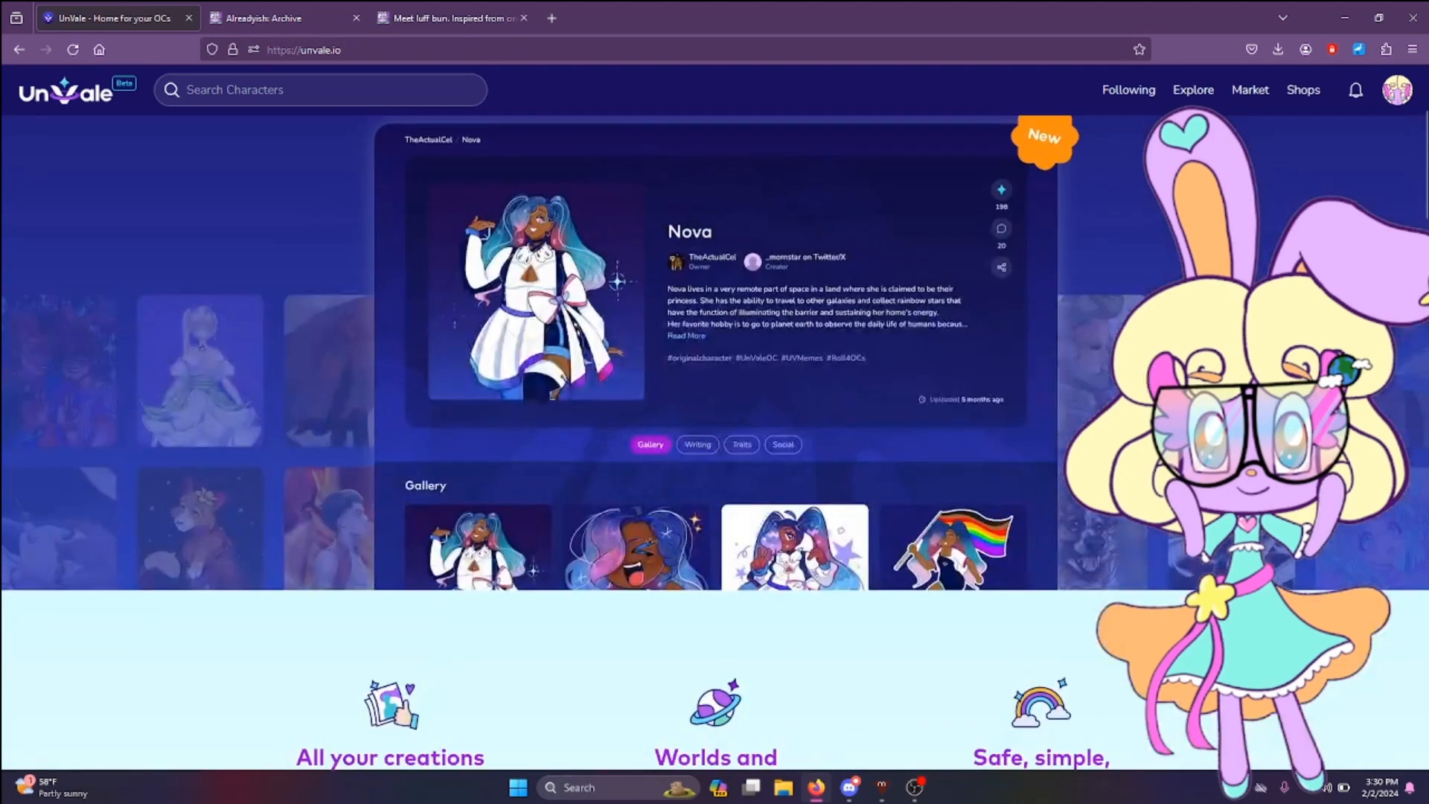
pyautogui.scroll(-7, 715, 447)
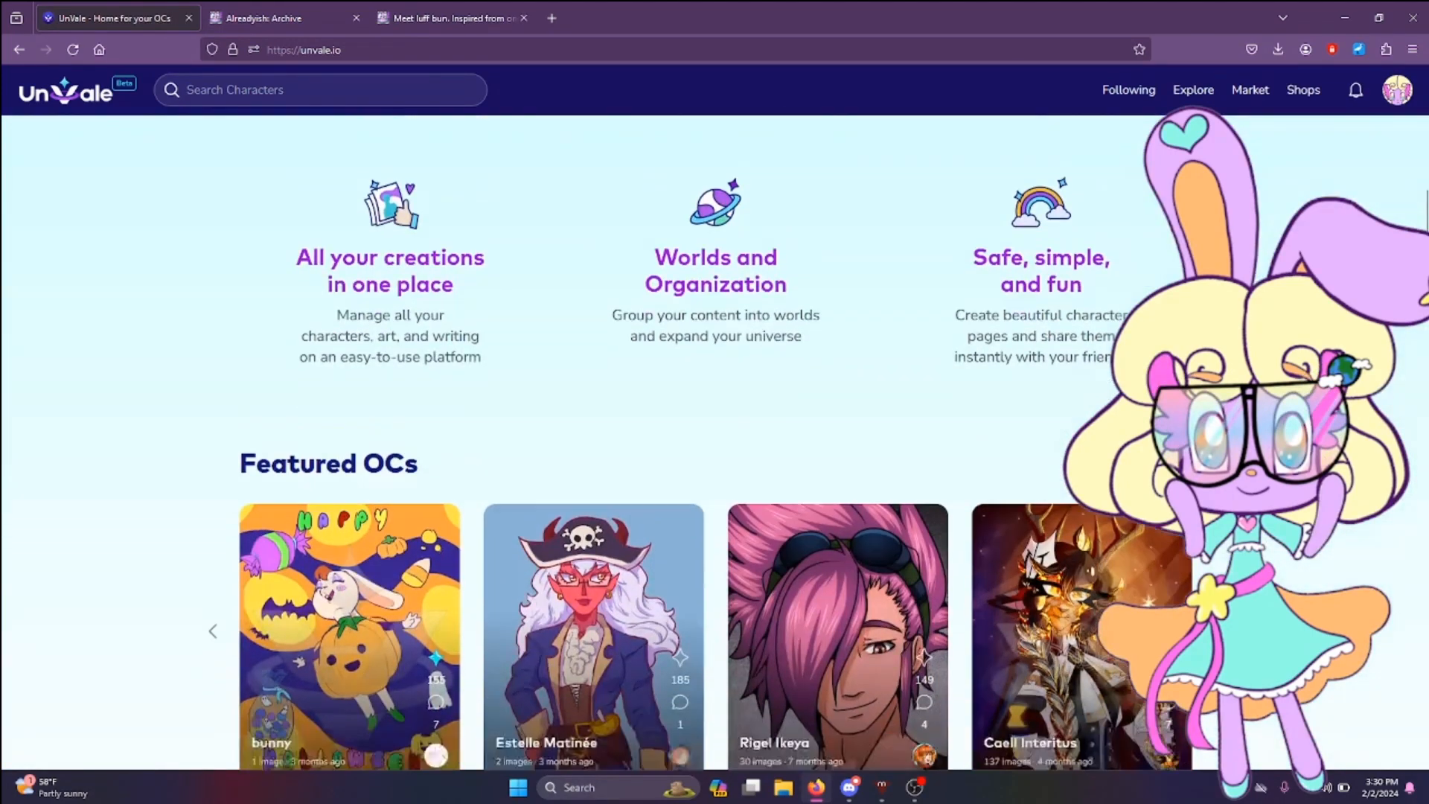
pyautogui.scroll(-12, 714, 447)
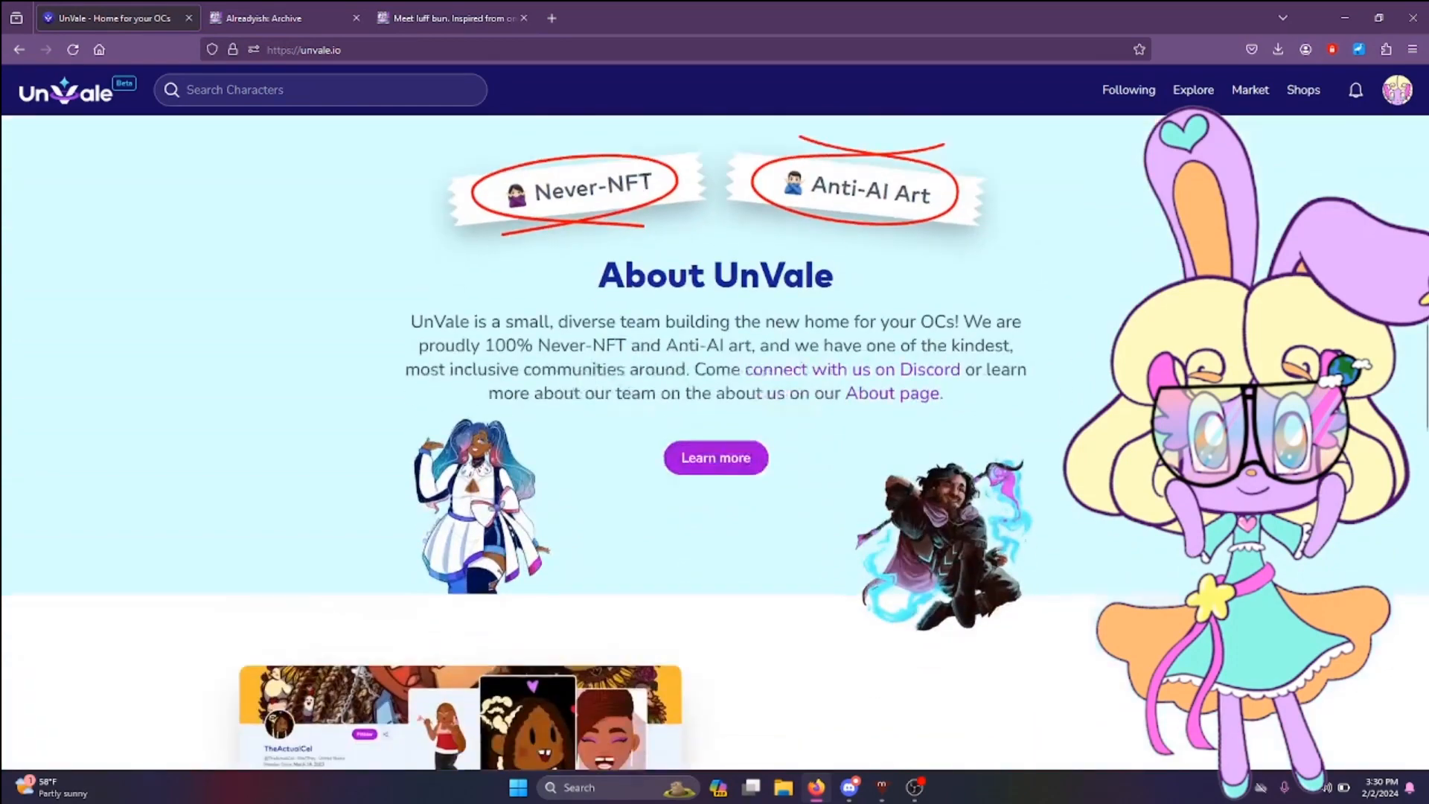
pyautogui.scroll(-10, 714, 447)
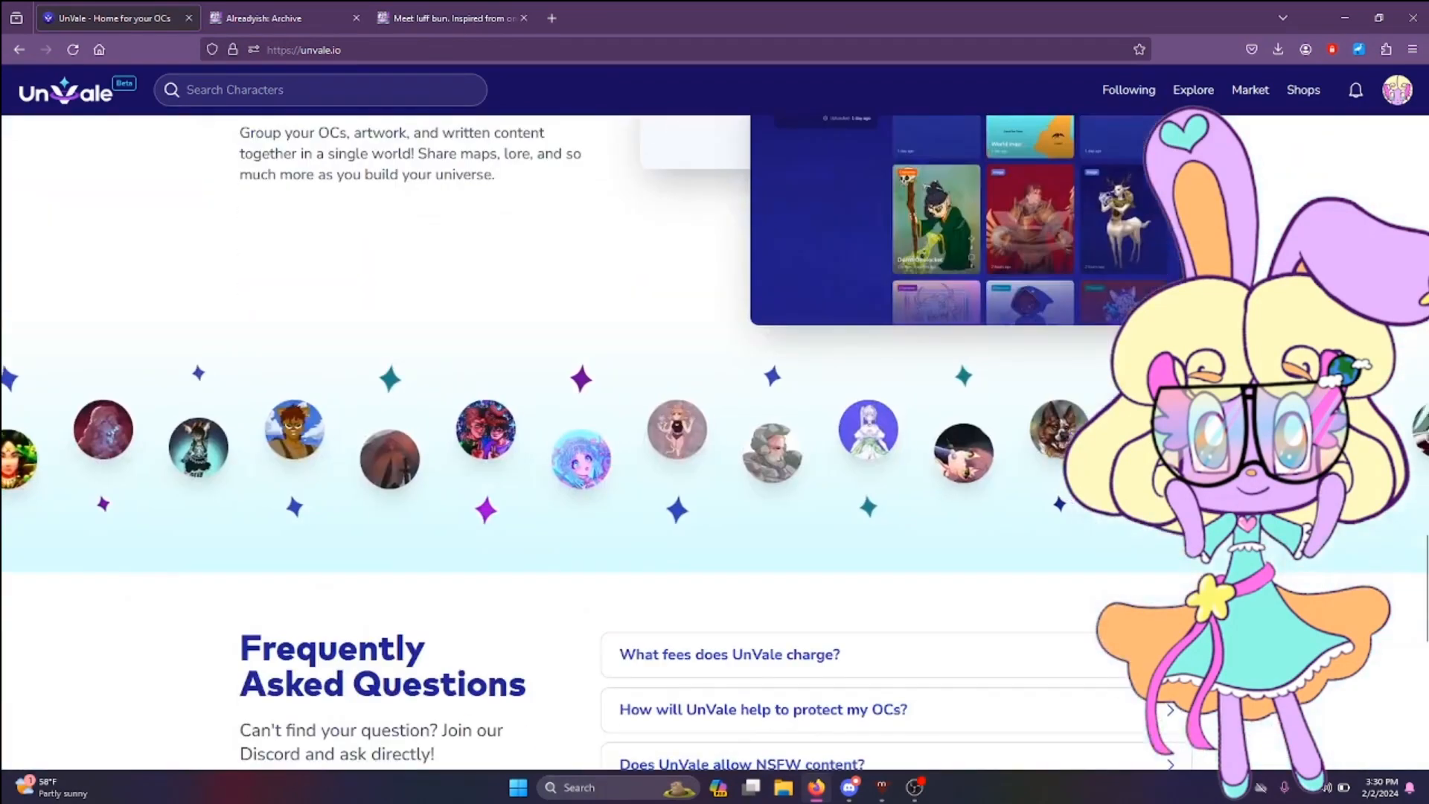
pyautogui.scroll(-6, 714, 446)
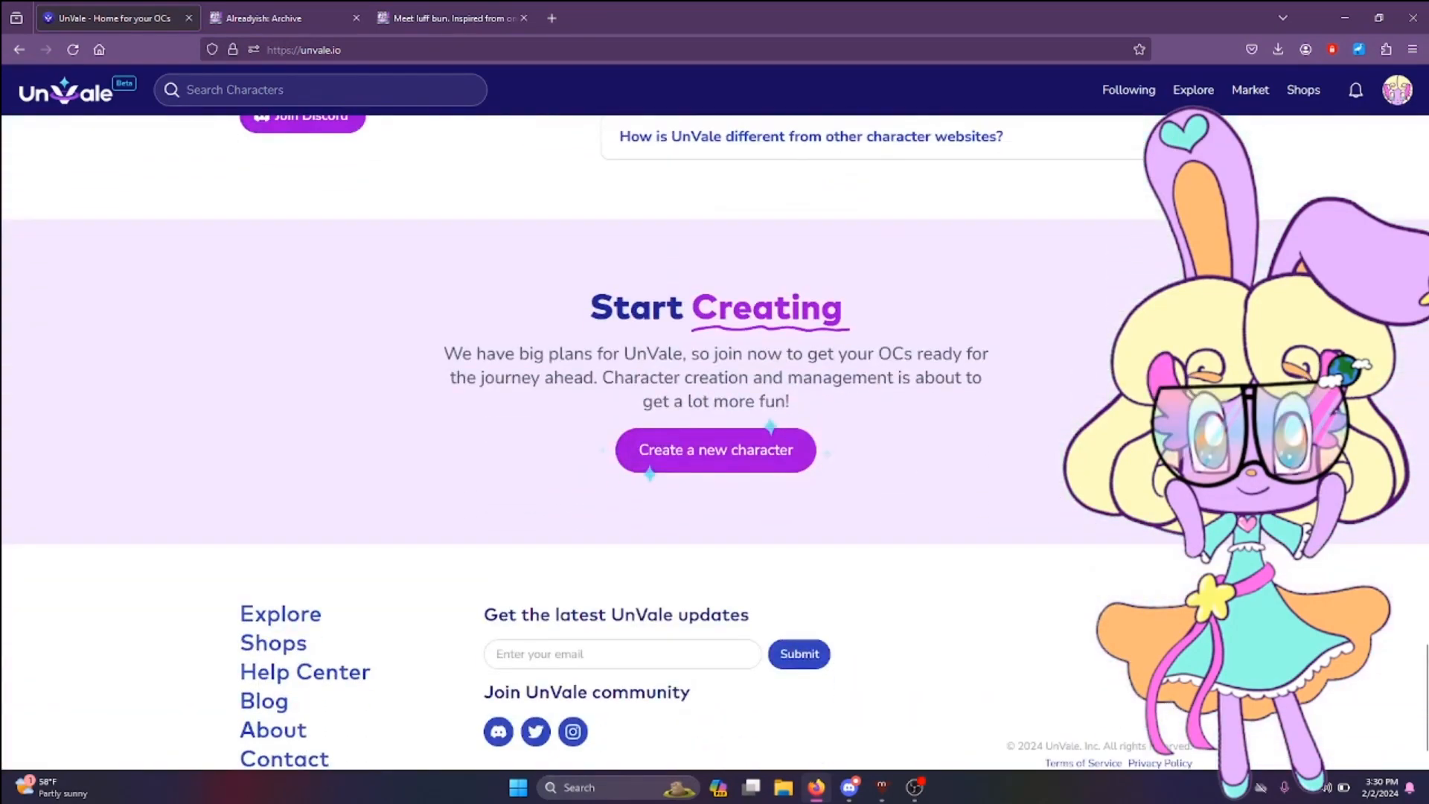
pyautogui.scroll(20, 715, 447)
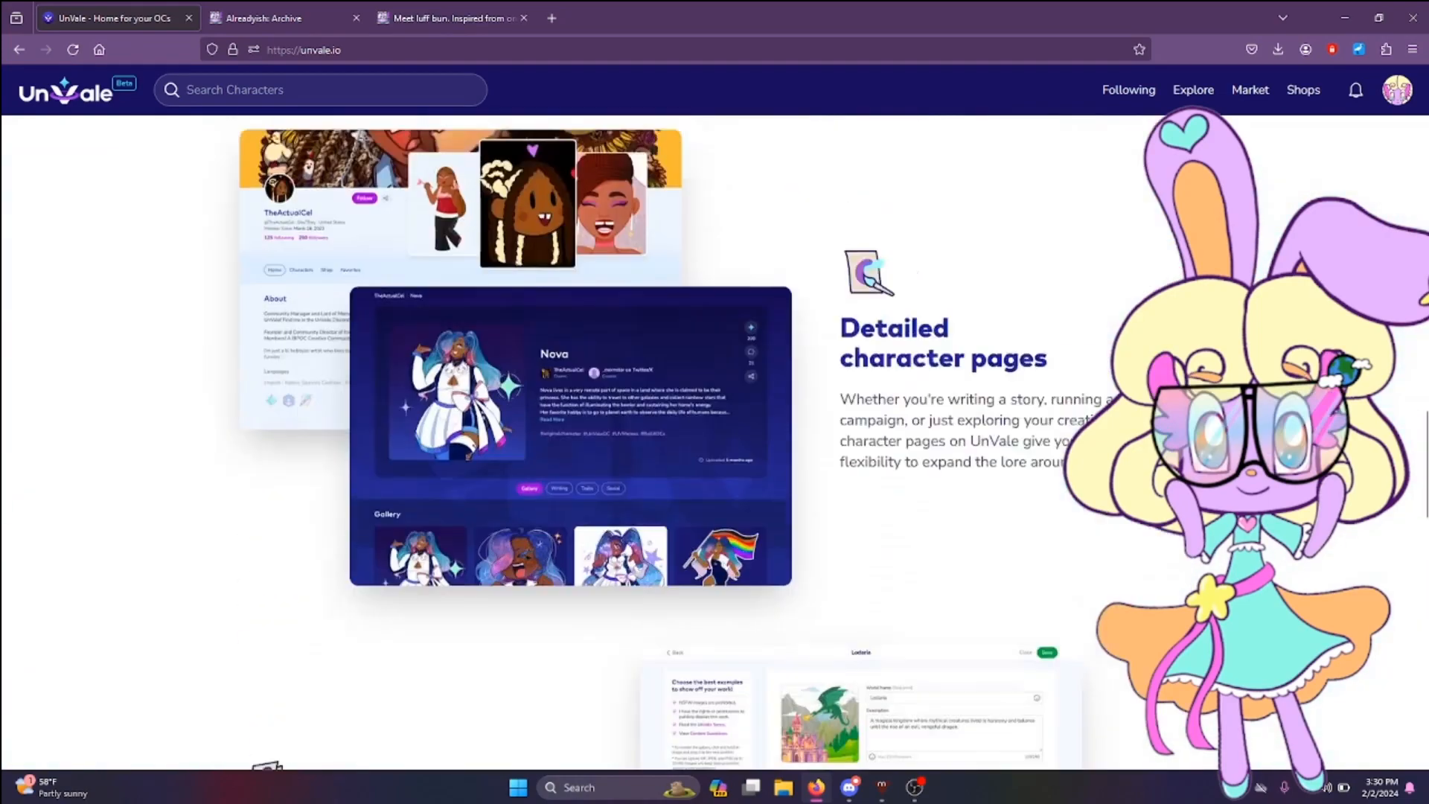
pyautogui.scroll(15, 714, 447)
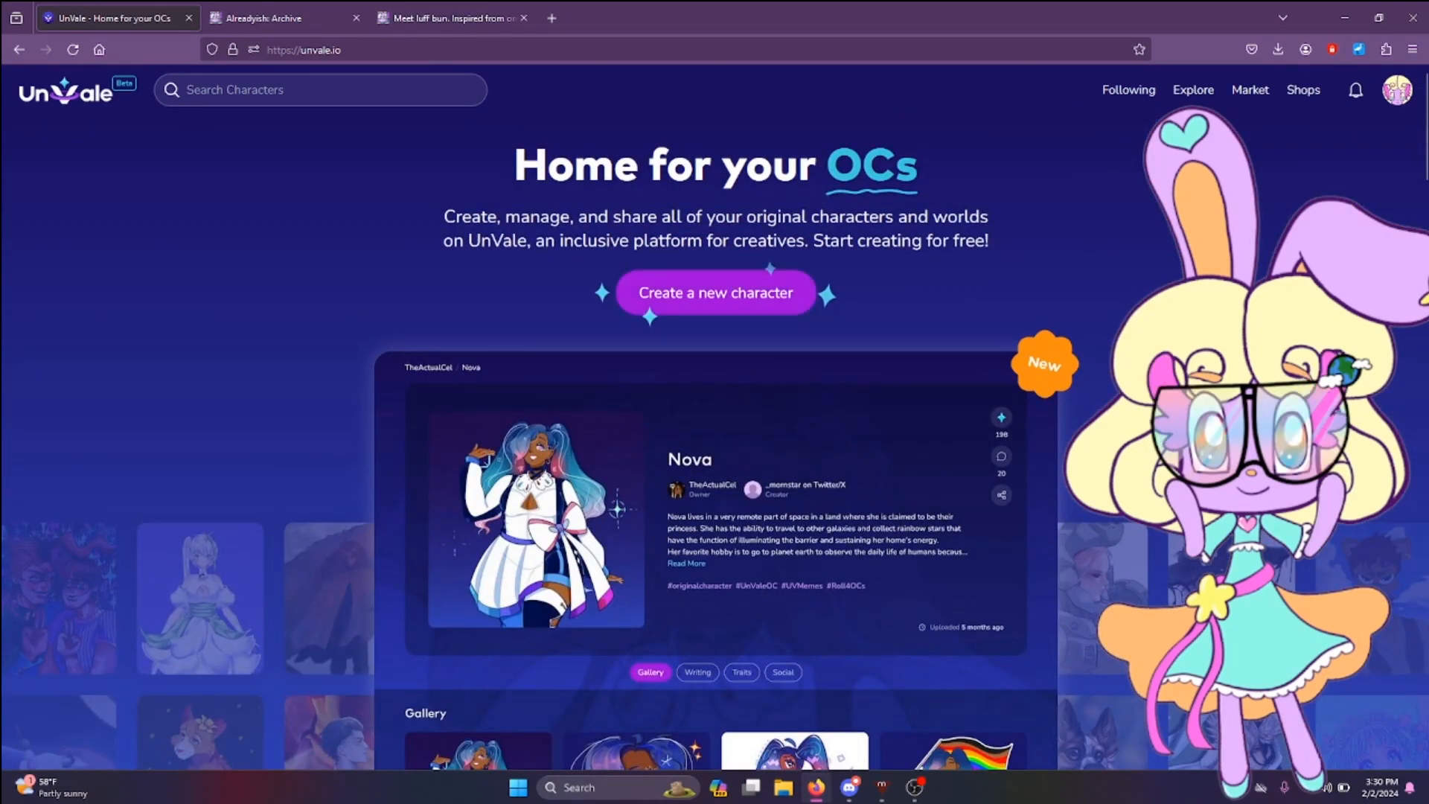
# Step: Open the UnVale blog from the home page's footer and browse its event, challenge and changelog posts
pyautogui.scroll(-20, 714, 446)
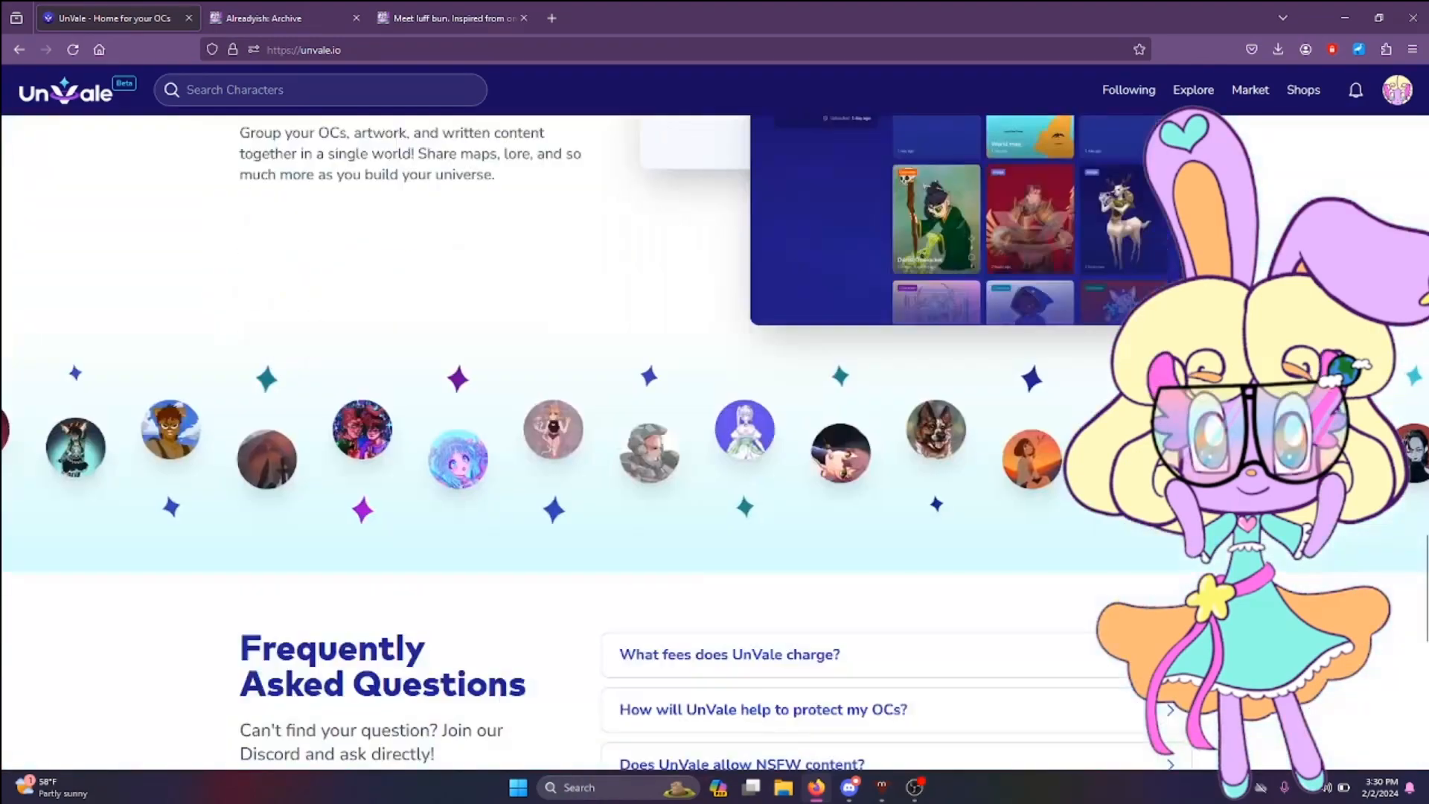
pyautogui.scroll(-8, 714, 447)
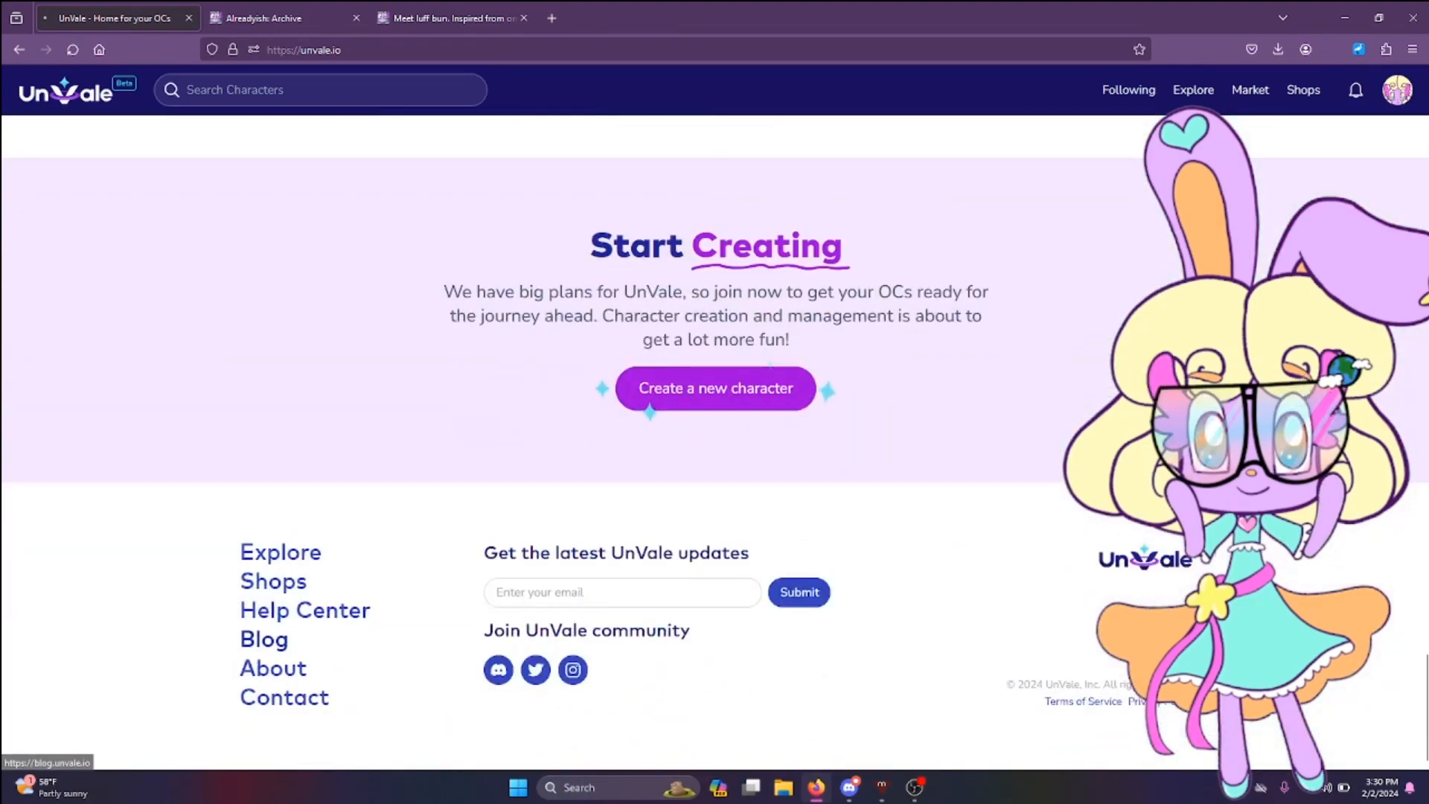
pyautogui.click(264, 639)
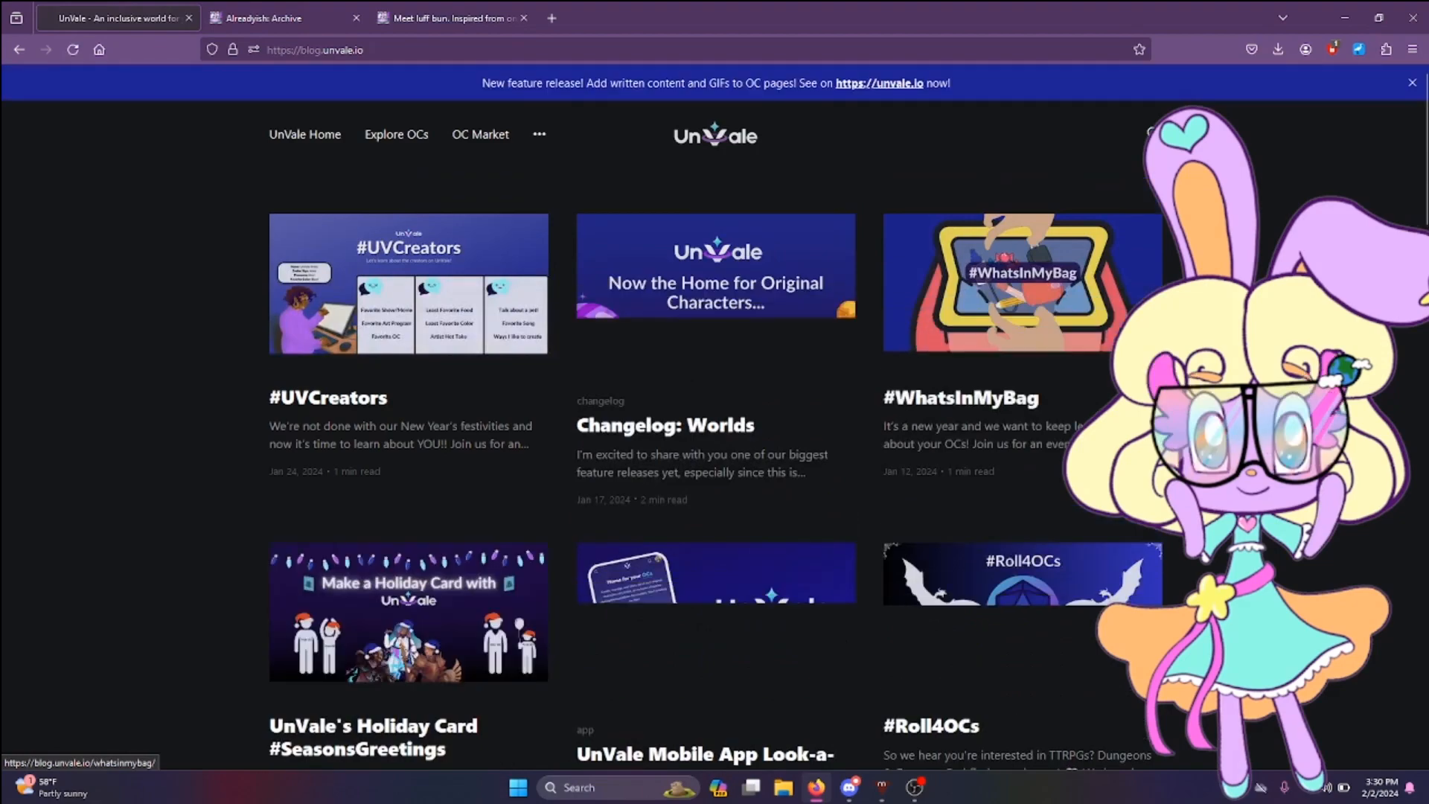
pyautogui.scroll(-2, 714, 446)
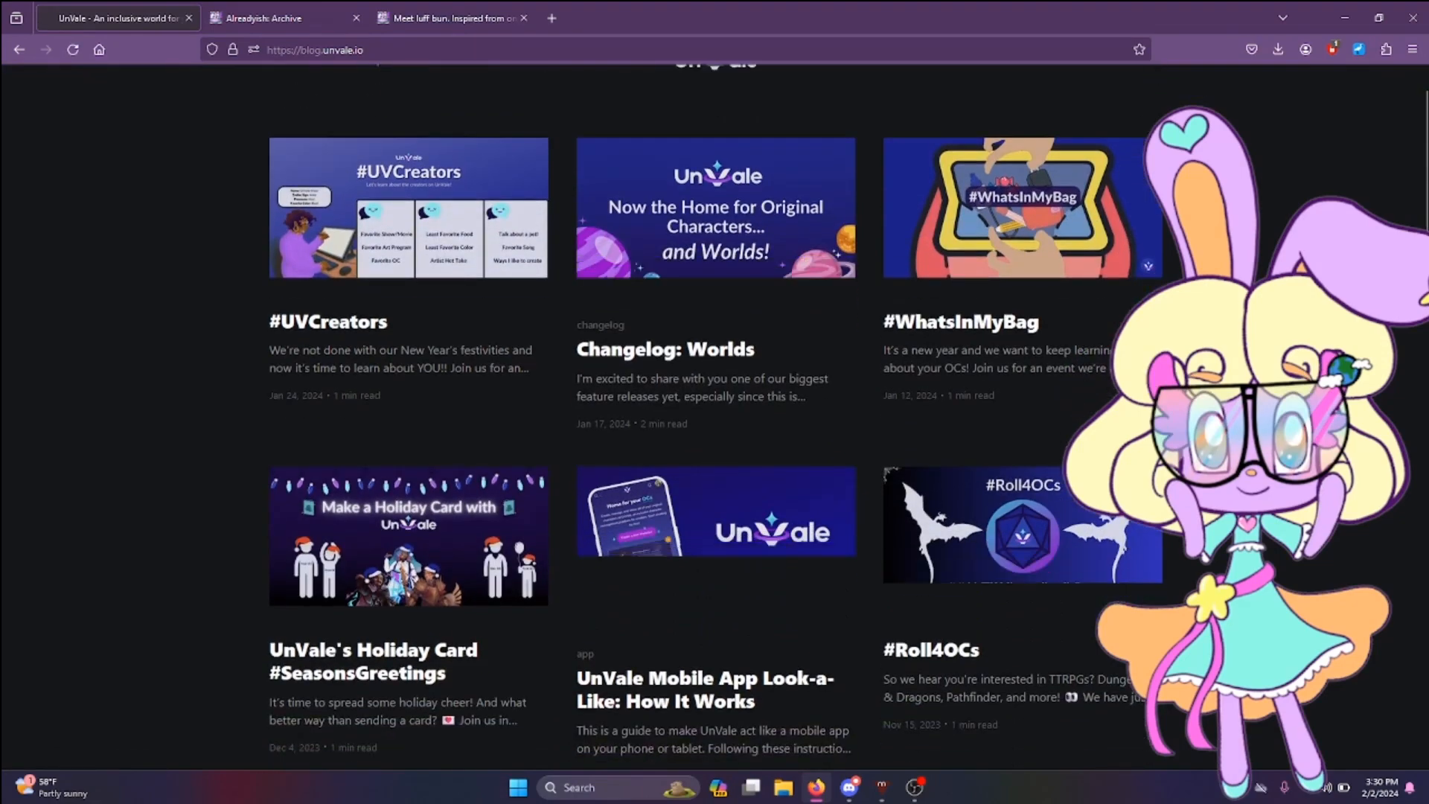
pyautogui.scroll(-2, 714, 409)
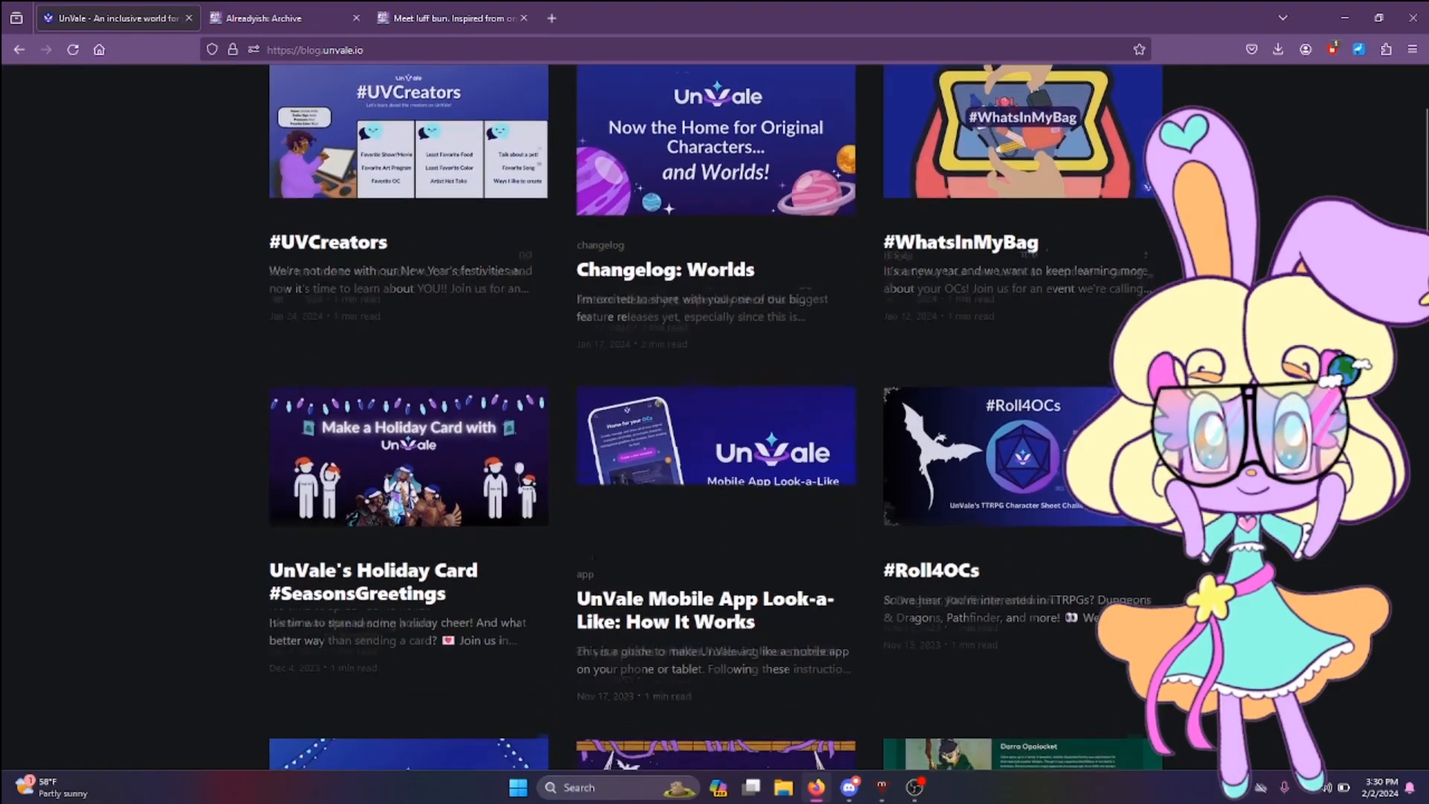
pyautogui.scroll(-10, 715, 409)
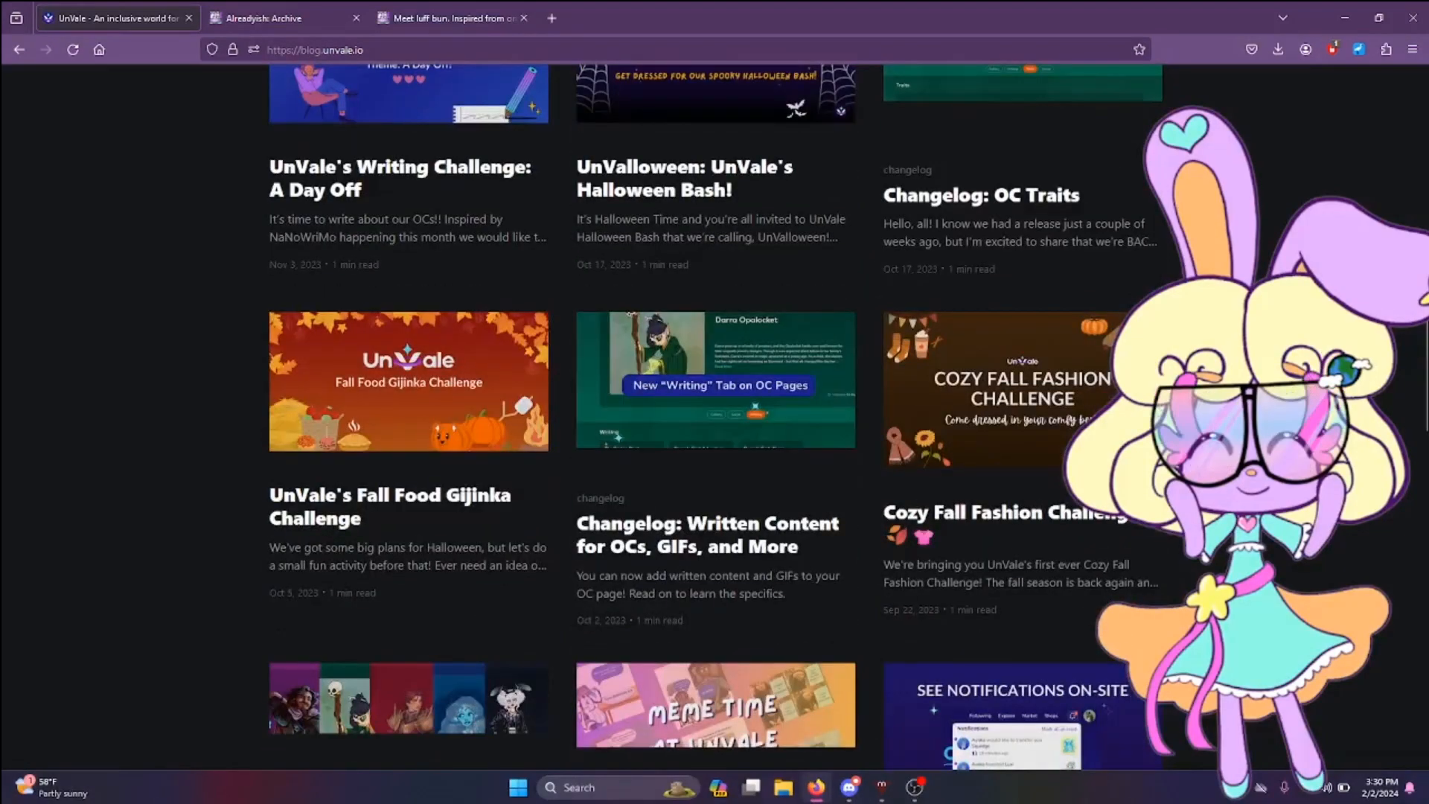
pyautogui.scroll(-16, 714, 409)
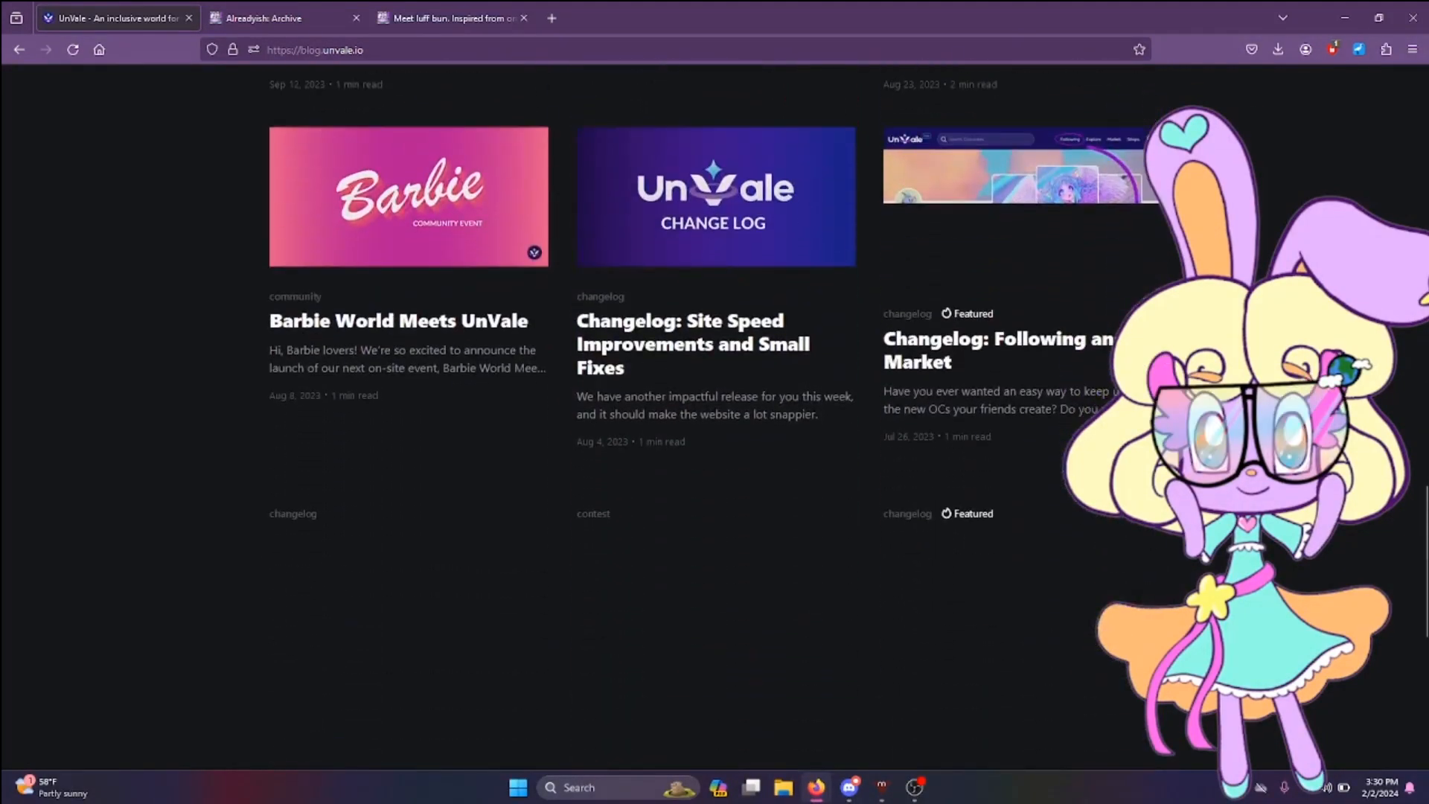
pyautogui.scroll(20, 715, 410)
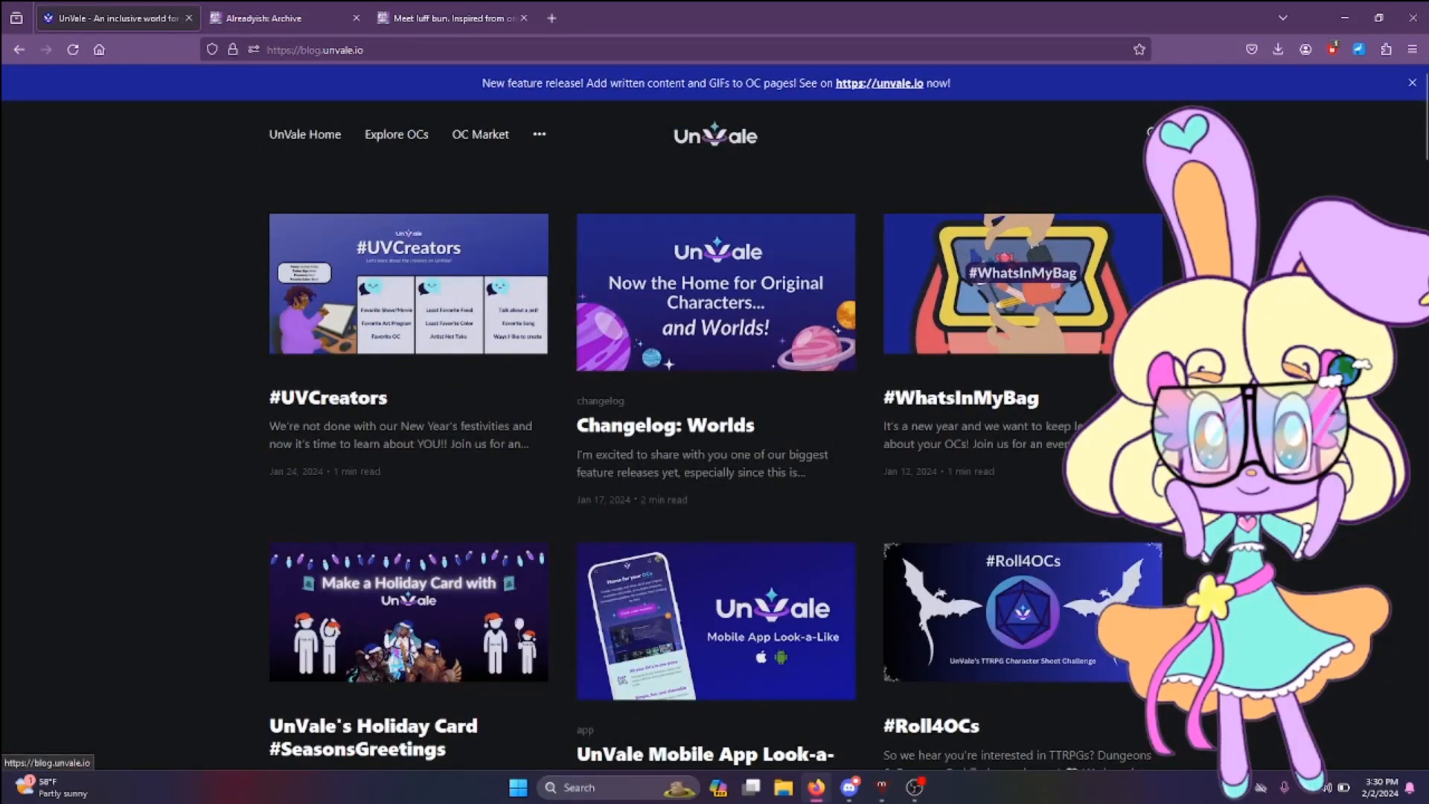
# Step: Return to the blog's front page and go from there to the UnVale Market
pyautogui.click(715, 135)
pyautogui.click(480, 134)
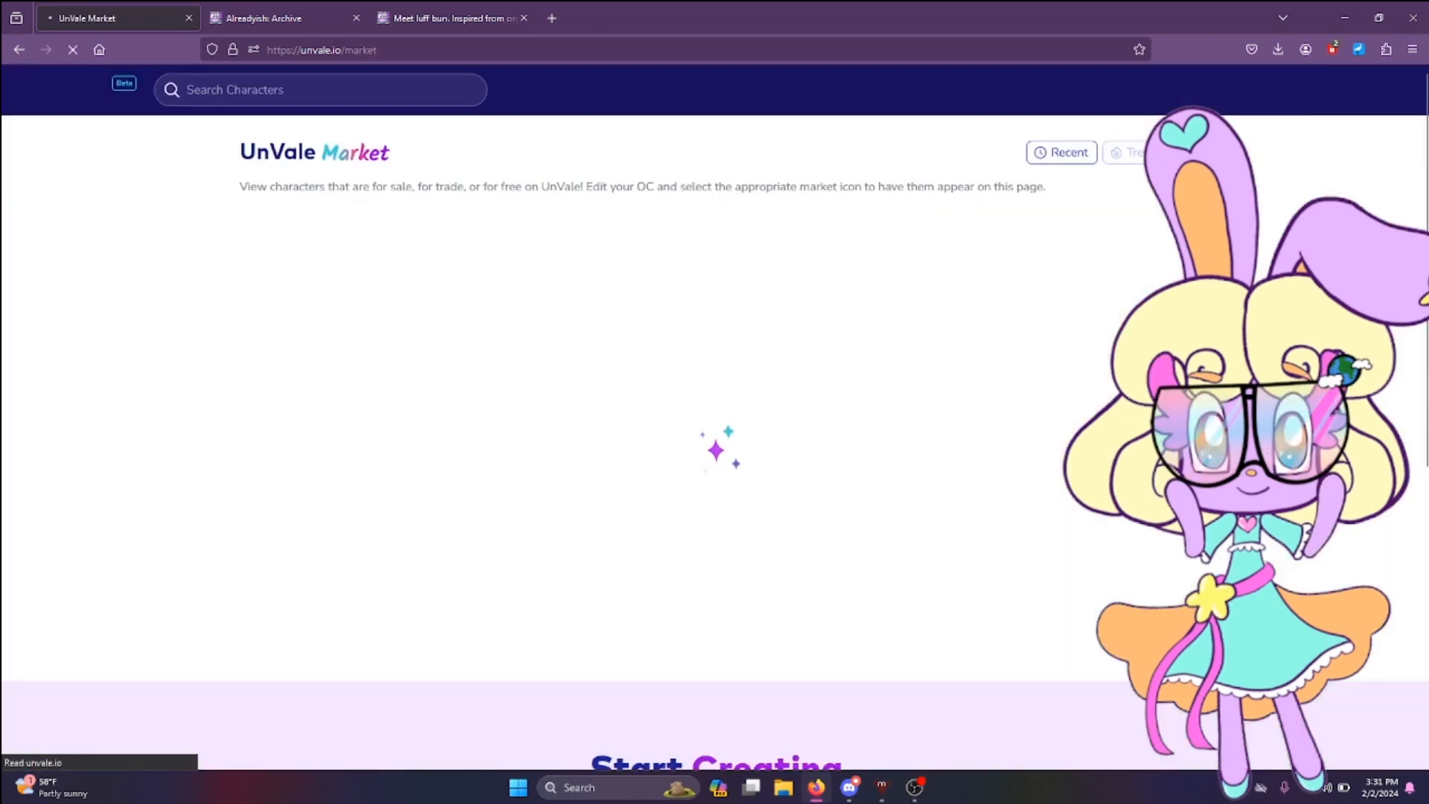